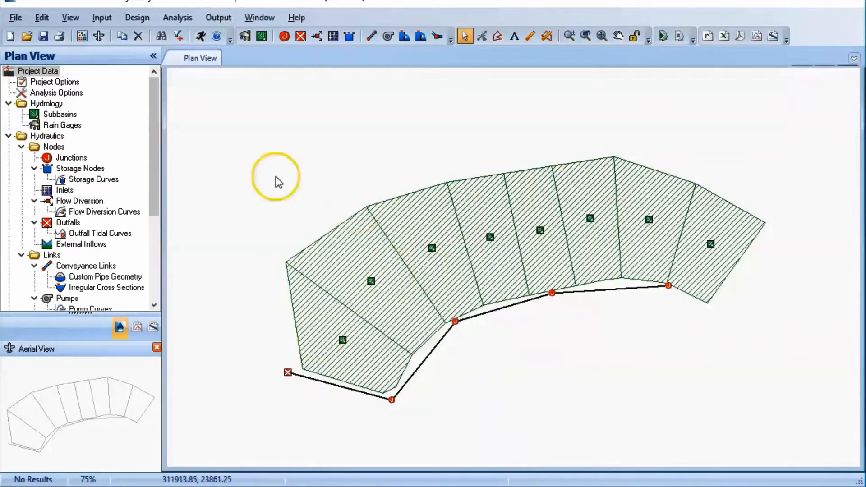
# In the project options, set the hydrology method to Modified Rational with 4 min minimum allowable TOC and 10 min storm duration.
pyautogui.click(107, 20)
pyautogui.click(140, 23)
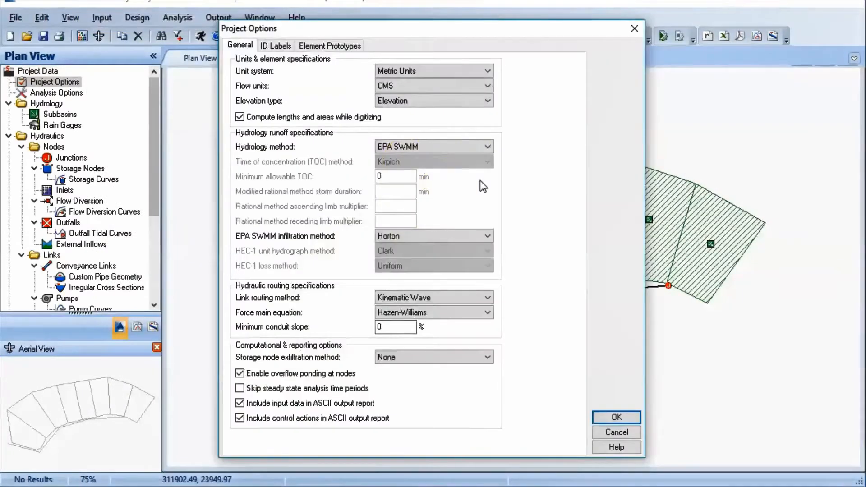
pyautogui.click(469, 147)
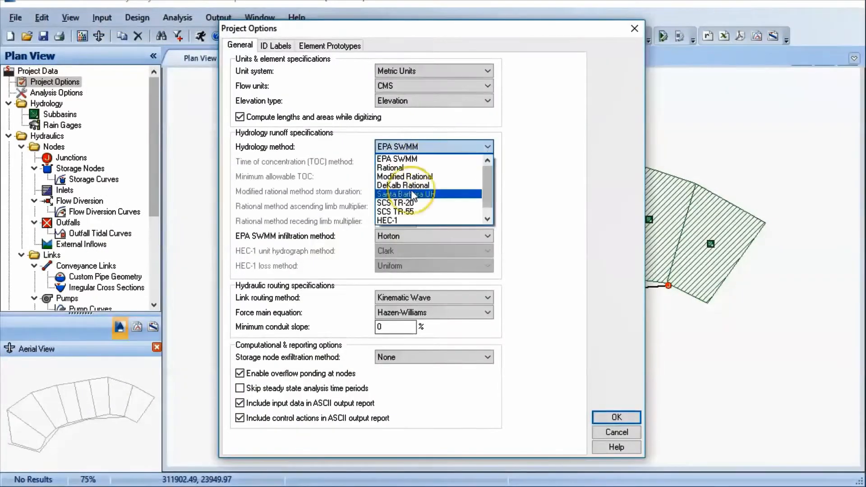
pyautogui.click(406, 173)
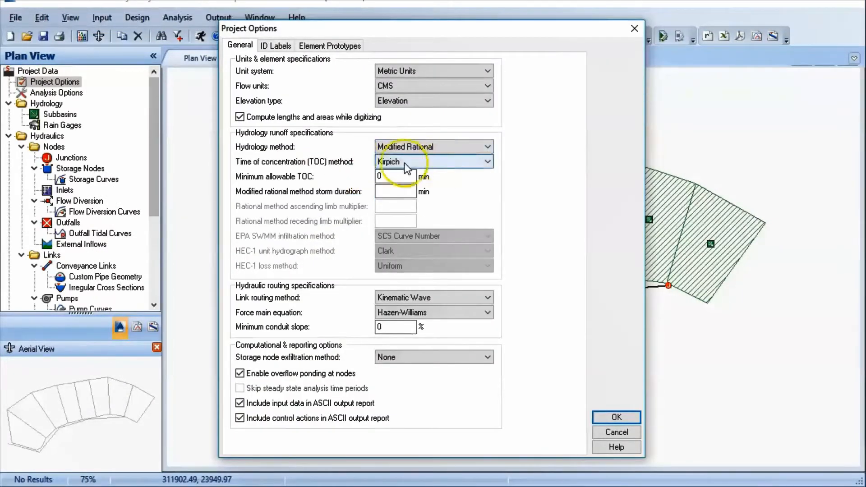
pyautogui.click(379, 176)
pyautogui.write('4')
pyautogui.click(381, 192)
pyautogui.write('10')
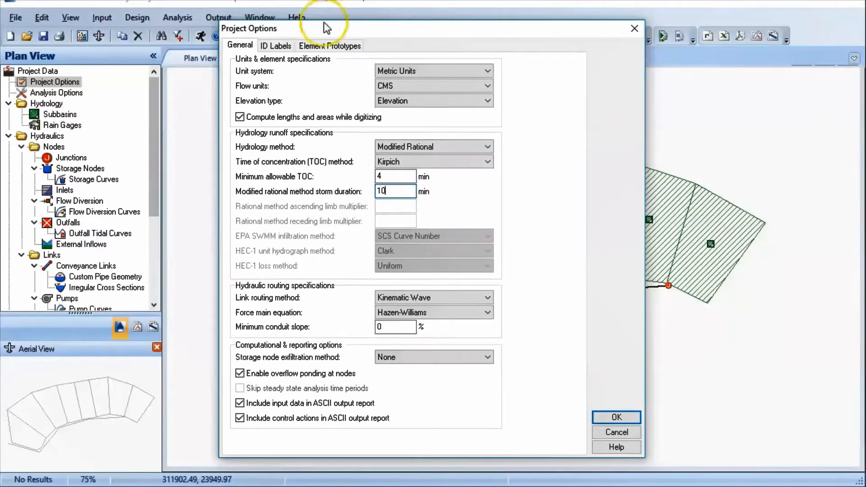
# Set the default subbasin flow length to 50 m in the element prototypes and accept the project options.
pyautogui.click(330, 45)
pyautogui.click(342, 89)
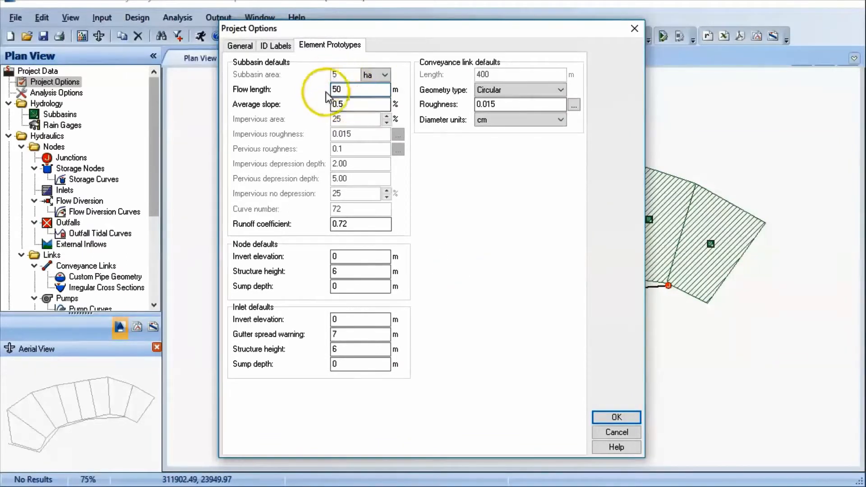
pyautogui.click(242, 46)
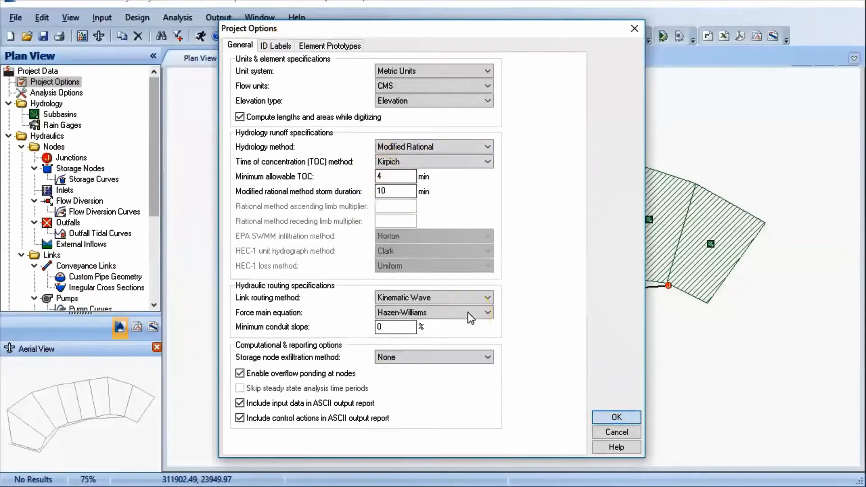
pyautogui.click(606, 417)
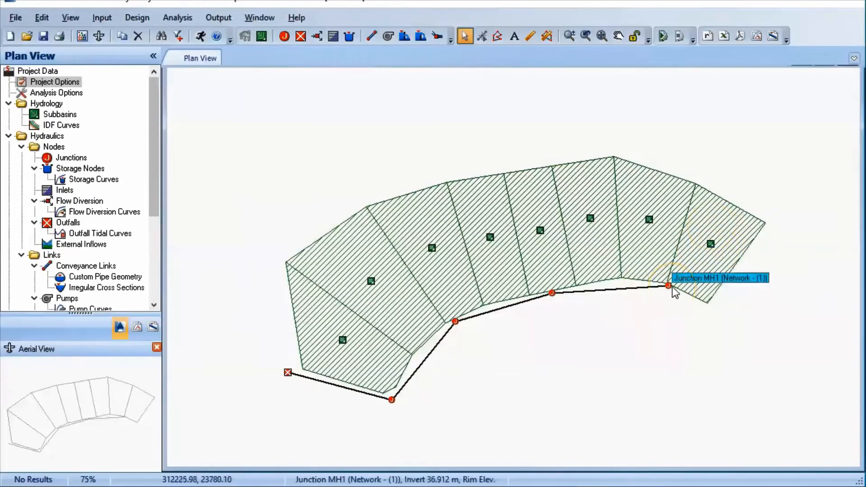
# Set the flow length of the easternmost subbasin, {Site 1}.UNCLASSIFIED: 52, to 50 m and trace its flow path to the nearby junction.
pyautogui.doubleClick(711, 247)
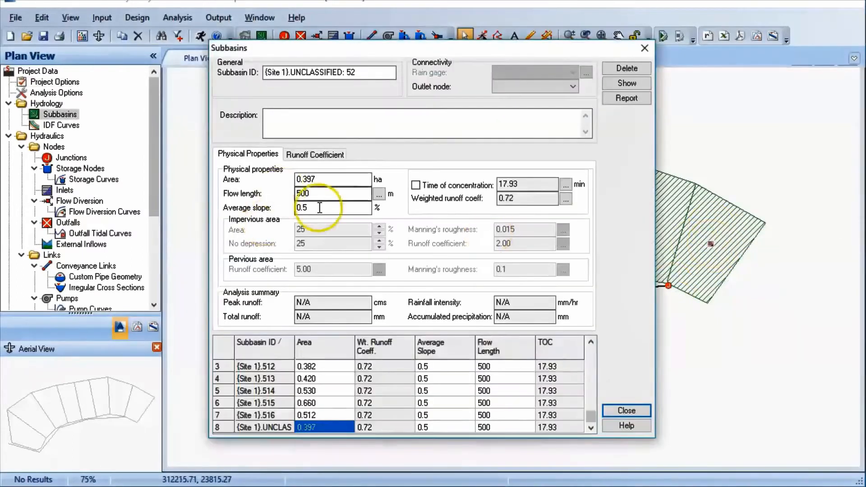
pyautogui.click(315, 194)
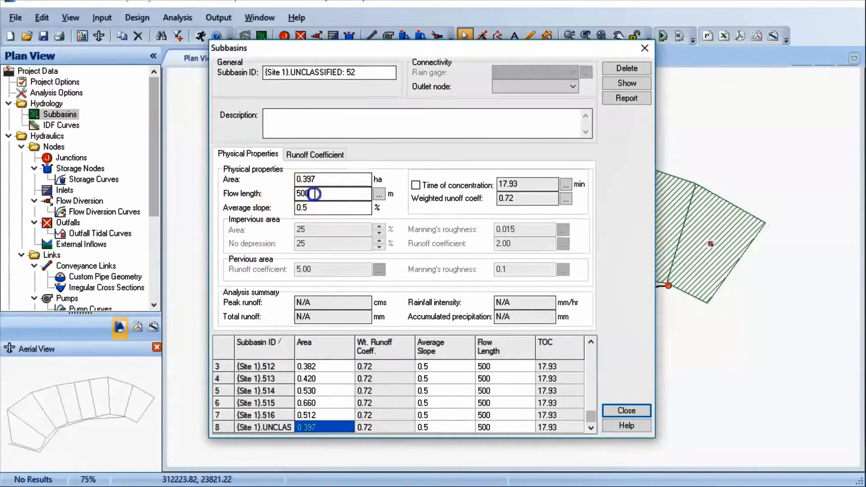
pyautogui.press('BackSpace')
pyautogui.click(378, 194)
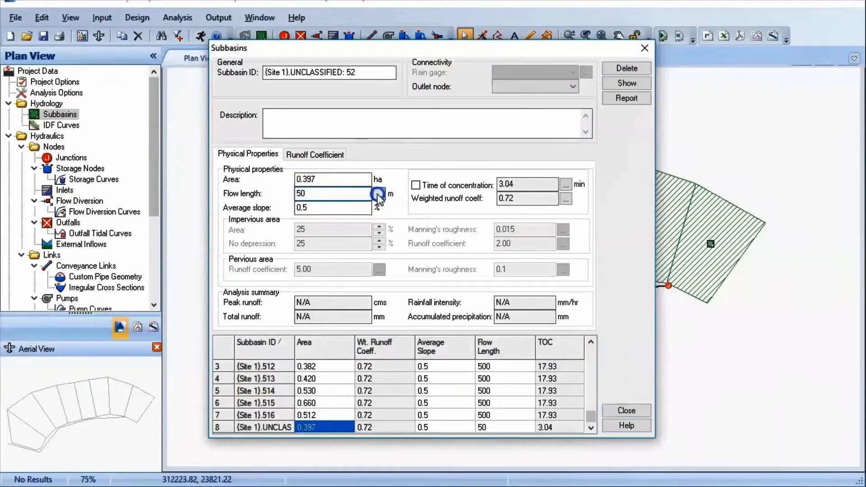
pyautogui.click(711, 244)
pyautogui.doubleClick(667, 284)
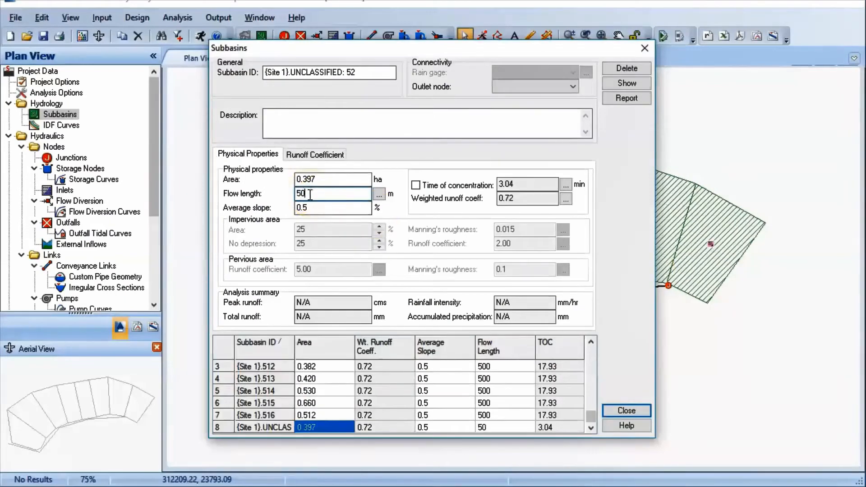
# Define subbasin {Site 1}.UNCLASSIFIED: 52's composite runoff coefficient as 20% area at 0.95, 50% at 0.75 and 30% at 0.15.
pyautogui.click(300, 155)
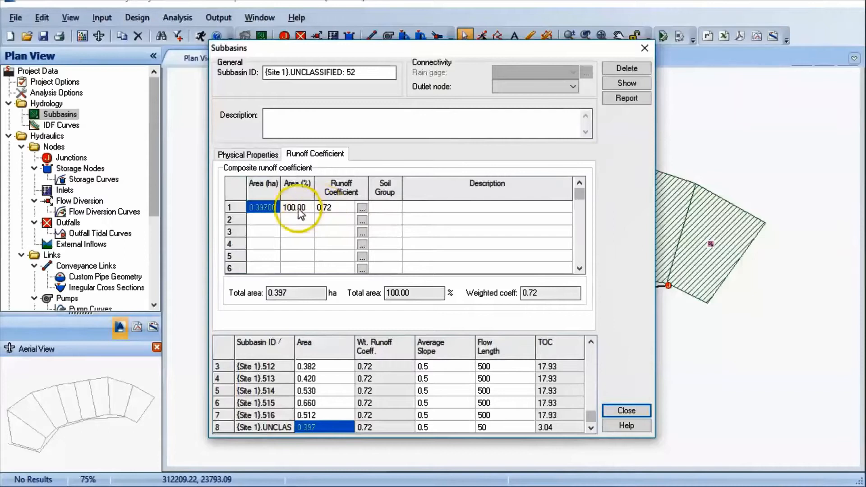
pyautogui.click(299, 212)
pyautogui.click(337, 212)
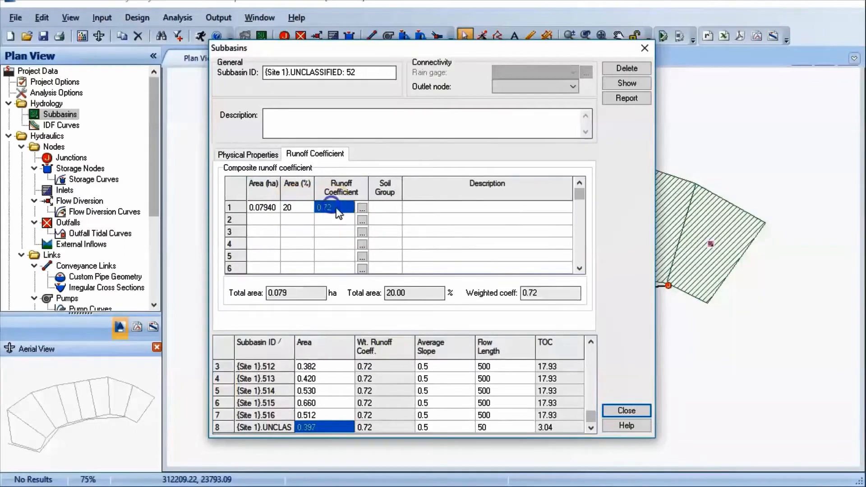
pyautogui.click(298, 220)
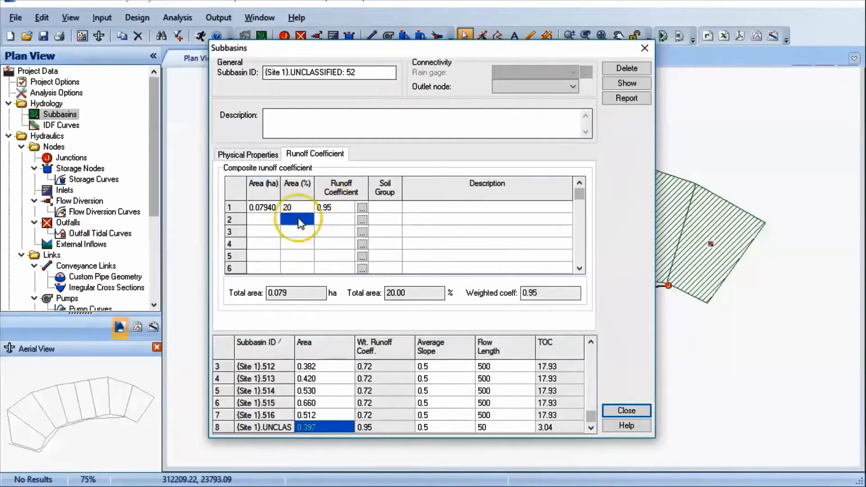
pyautogui.click(329, 220)
pyautogui.write('0')
pyautogui.click(291, 231)
pyautogui.write('3')
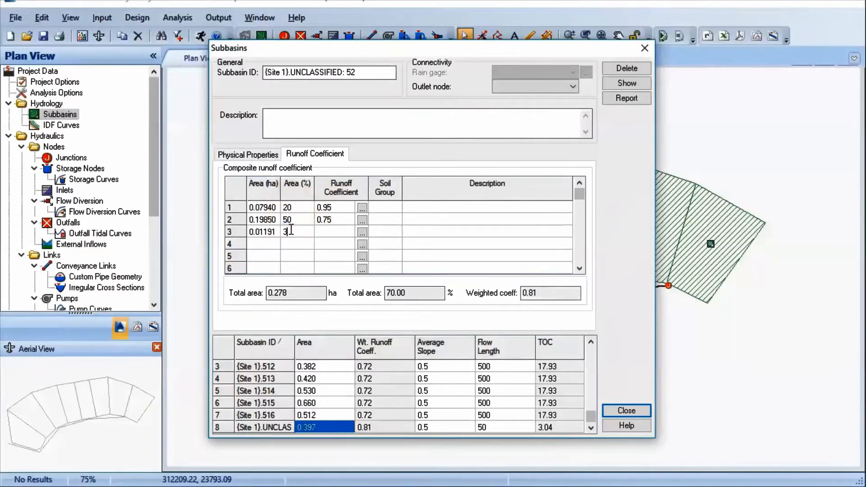
pyautogui.write('0')
pyautogui.click(333, 232)
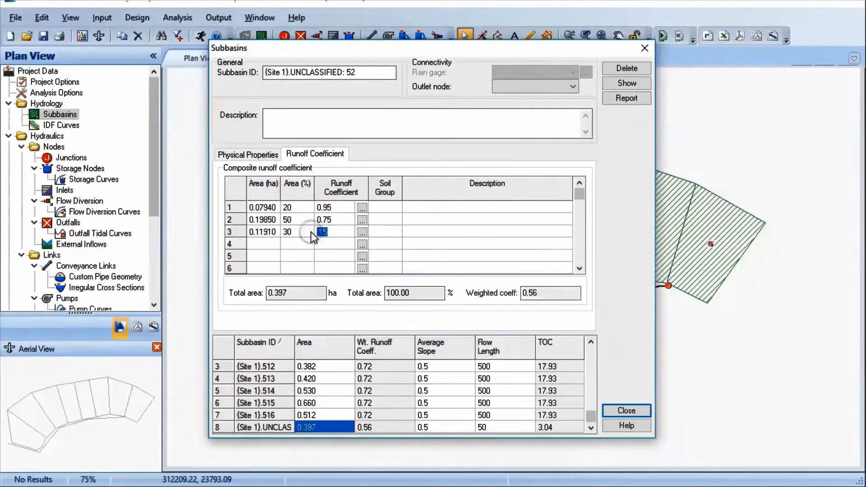
pyautogui.click(300, 244)
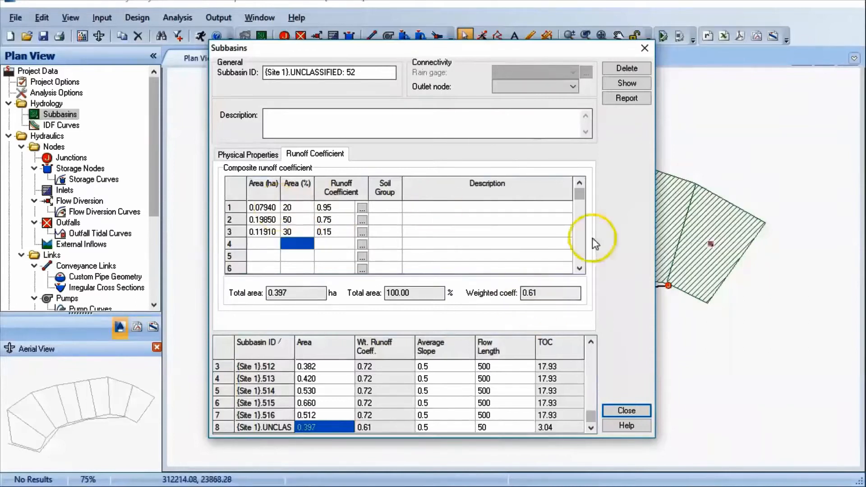
# Assign MH1 (Network - (1)) as the outlet node of subbasin {Site 1}.UNCLASSIFIED: 52, review its properties and finish editing it.
pyautogui.moveTo(636, 47); pyautogui.dragTo(607, 47)
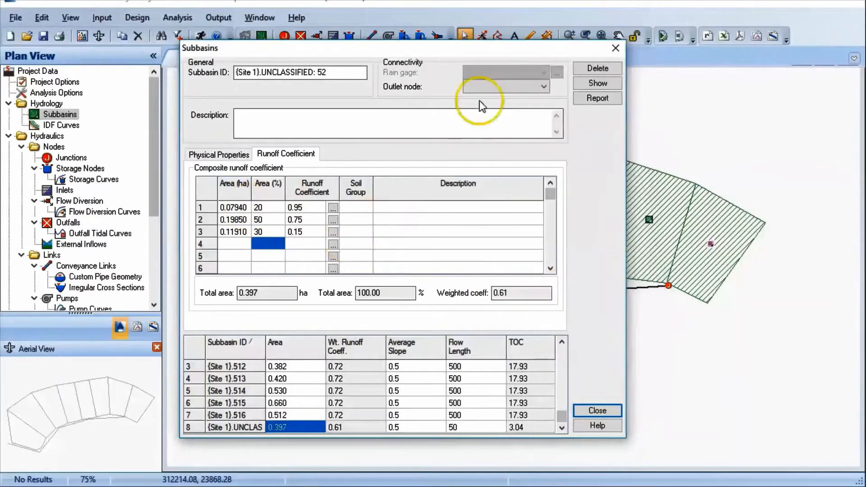
pyautogui.click(545, 88)
pyautogui.click(487, 95)
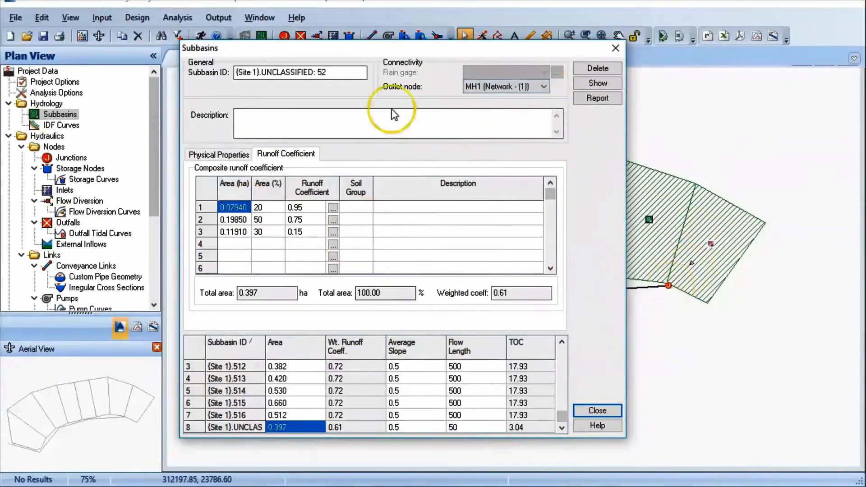
pyautogui.click(218, 154)
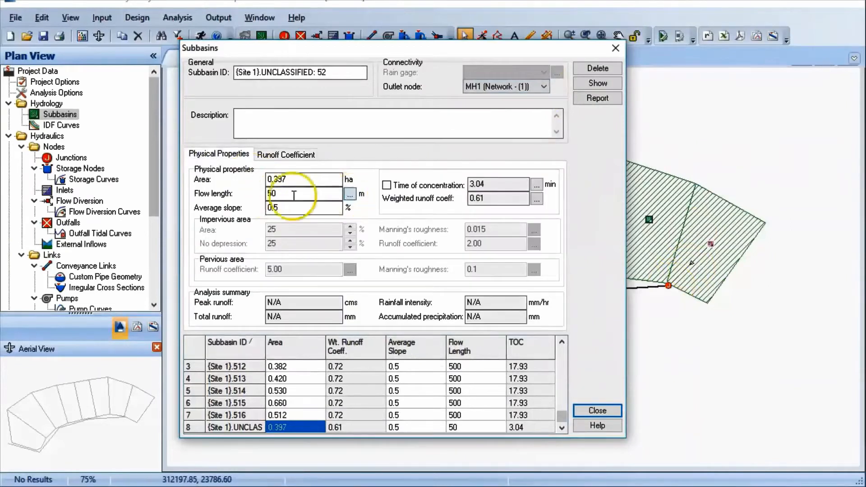
pyautogui.click(296, 154)
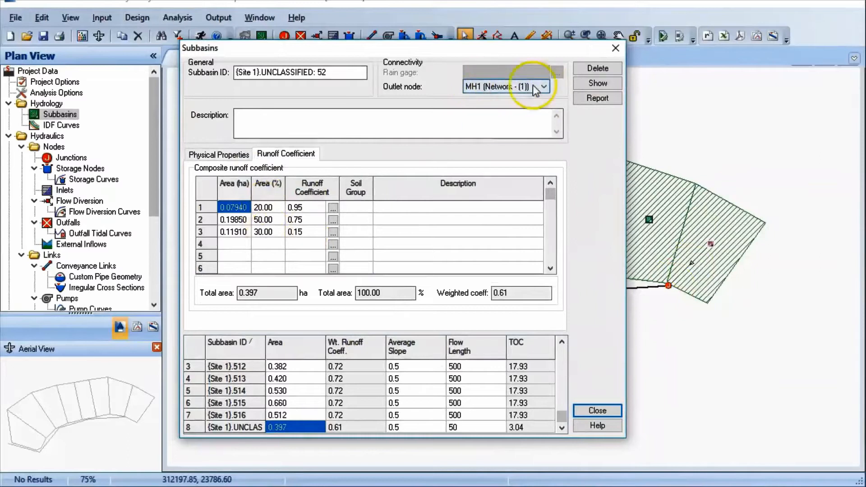
pyautogui.click(596, 411)
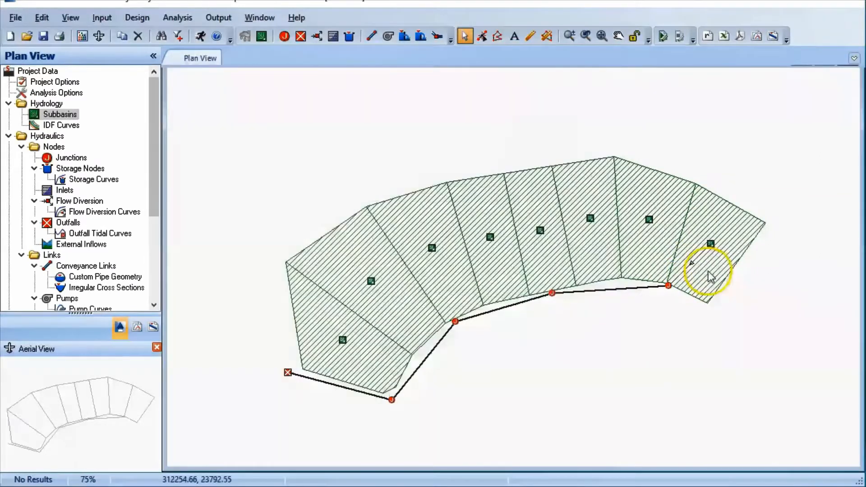
# Set the flow length of the adjacent subbasin {Site 1}.510 to 50 m and close its properties.
pyautogui.scroll(2, 707, 271)
pyautogui.doubleClick(537, 192)
pyautogui.click(293, 193)
pyautogui.press('BackSpace')
pyautogui.click(288, 155)
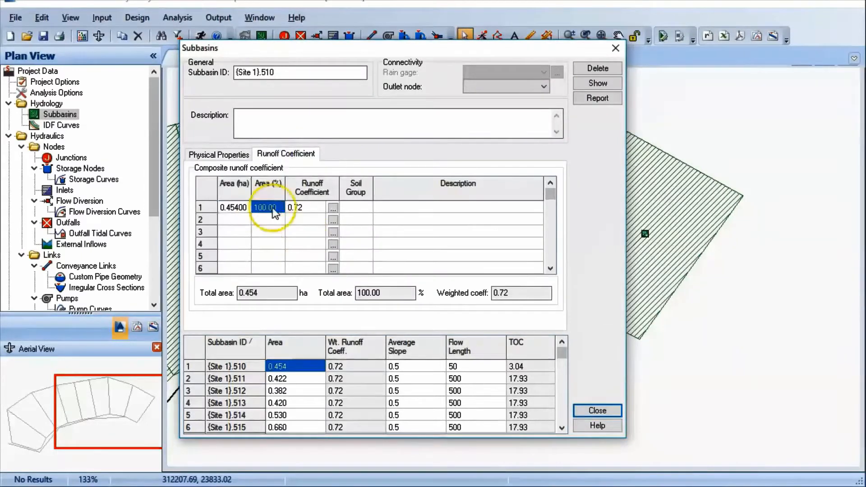
pyautogui.click(596, 410)
# Copy the area percentages and runoff coefficients from subbasin {Site 1}.UNCLASSIFIED: 52 into subbasin {Site 1}.510's composite table.
pyautogui.doubleClick(646, 233)
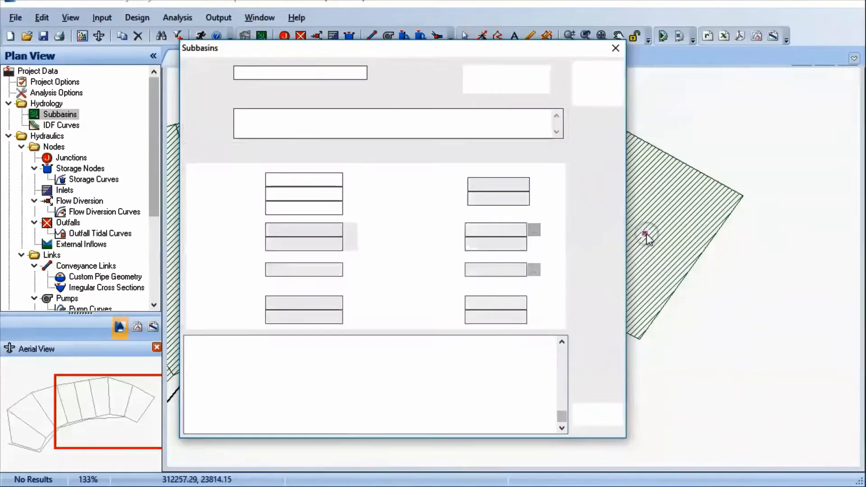
pyautogui.moveTo(268, 207); pyautogui.dragTo(295, 235)
pyautogui.hotkey('ctrl', 'c')
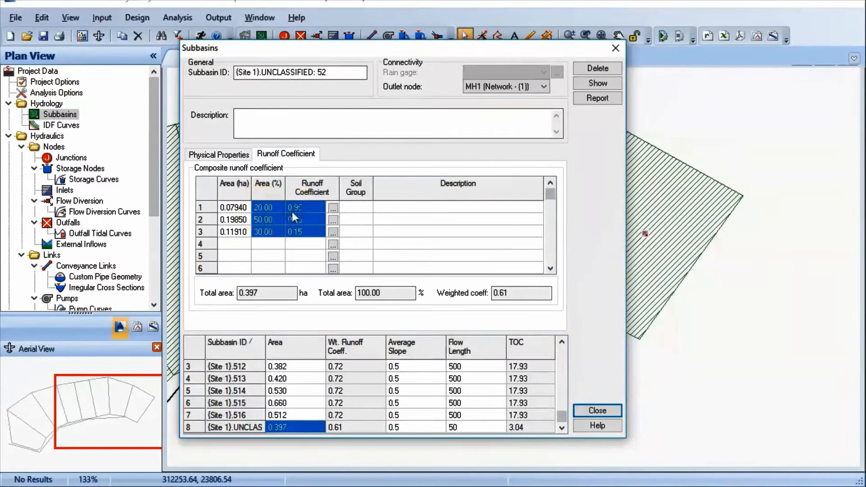
pyautogui.click(583, 411)
pyautogui.doubleClick(557, 141)
pyautogui.rightClick(262, 207)
pyautogui.click(271, 231)
pyautogui.click(299, 221)
pyautogui.click(297, 231)
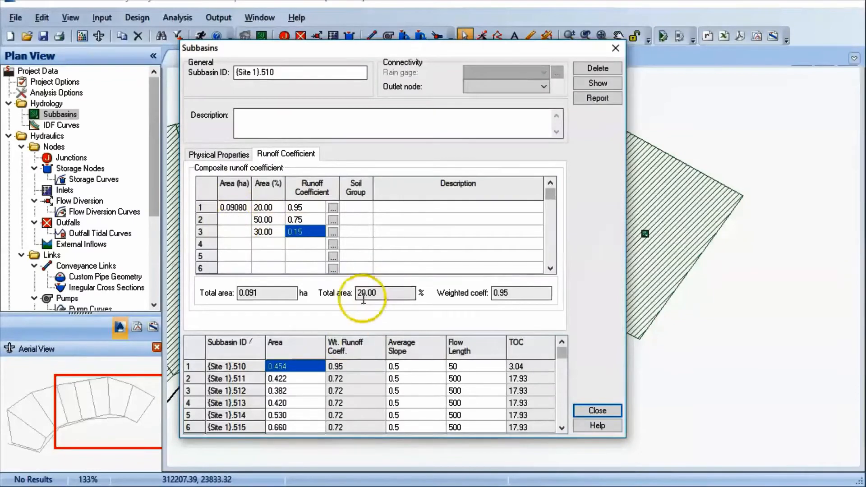
# Re-enter subbasin {Site 1}.510's second and third area shares as 50% and 30%, and set its outlet node to MH1 (Network - (1)).
pyautogui.click(268, 220)
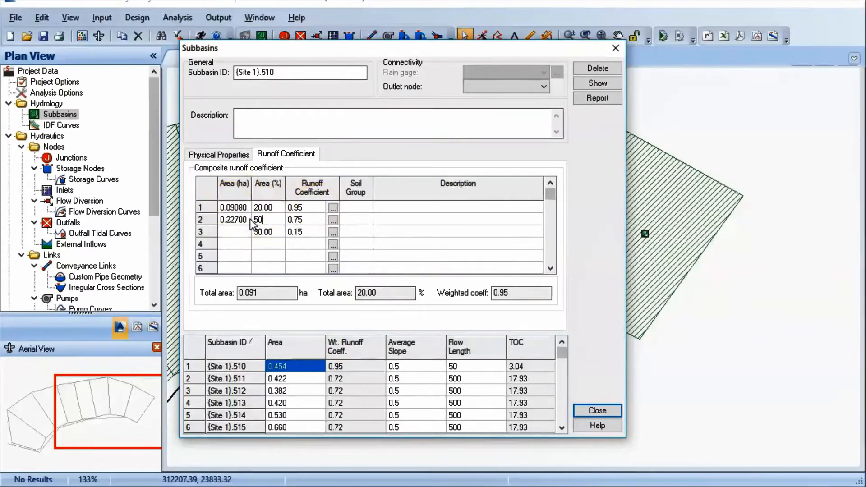
pyautogui.click(299, 221)
pyautogui.click(266, 233)
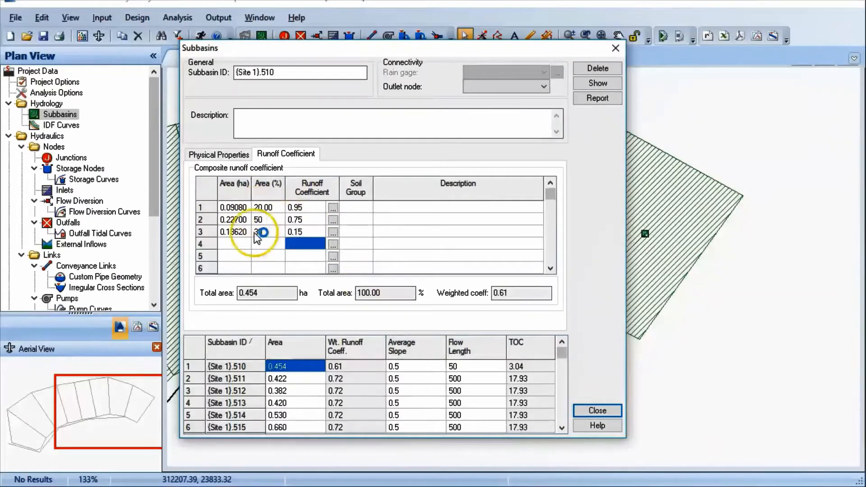
pyautogui.click(544, 87)
pyautogui.click(508, 99)
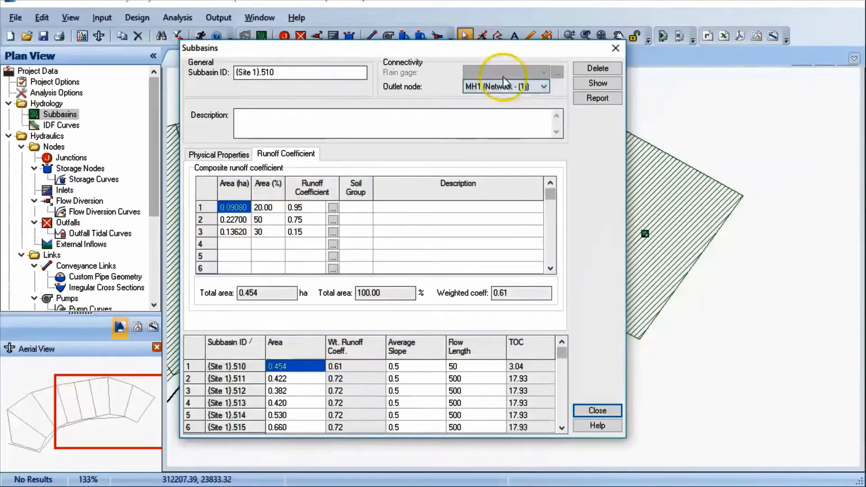
pyautogui.click(584, 409)
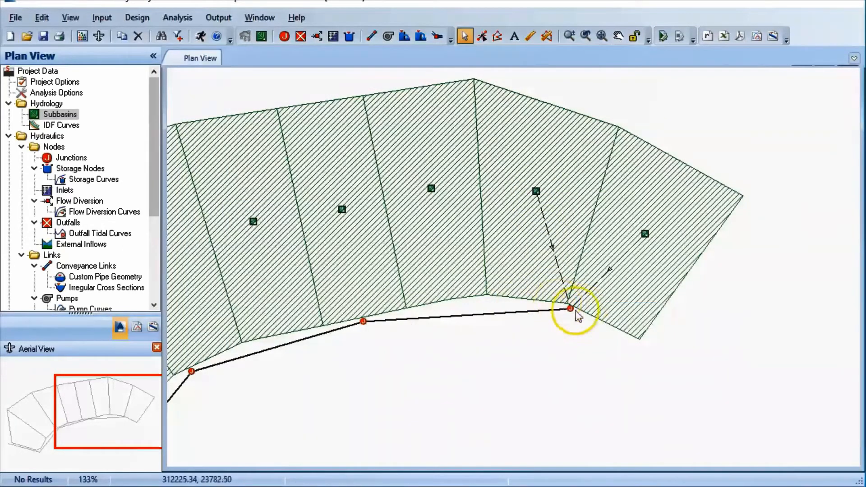
# Give subbasin {Site 1}.511 a 50 m flow length and composite runoff rows of 20% at 0.95, 50% at 0.75 and 20% at 0.15.
pyautogui.doubleClick(563, 299)
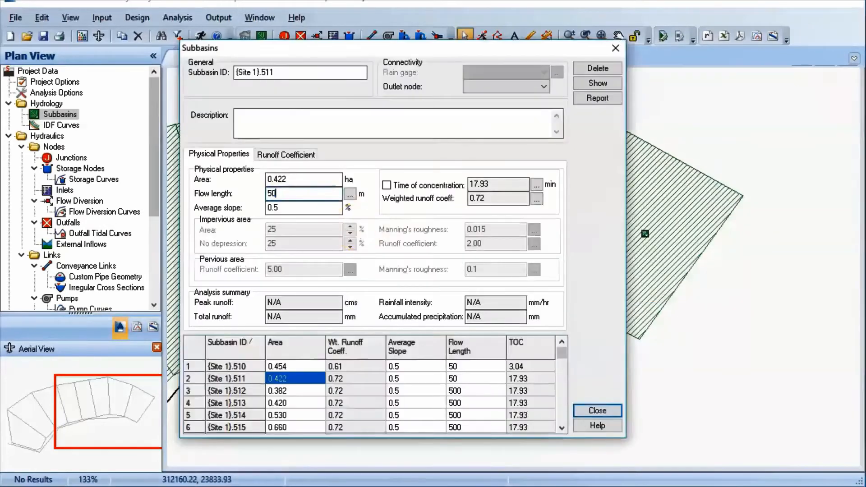
pyautogui.click(286, 154)
pyautogui.click(267, 207)
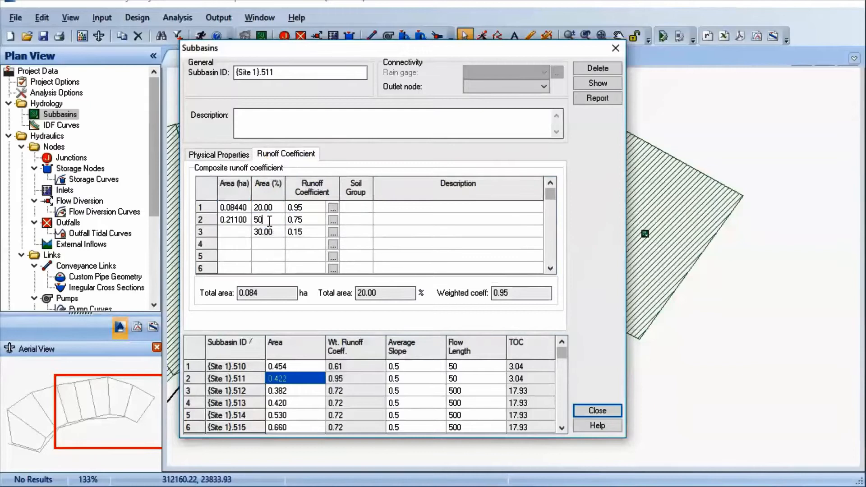
pyautogui.click(269, 231)
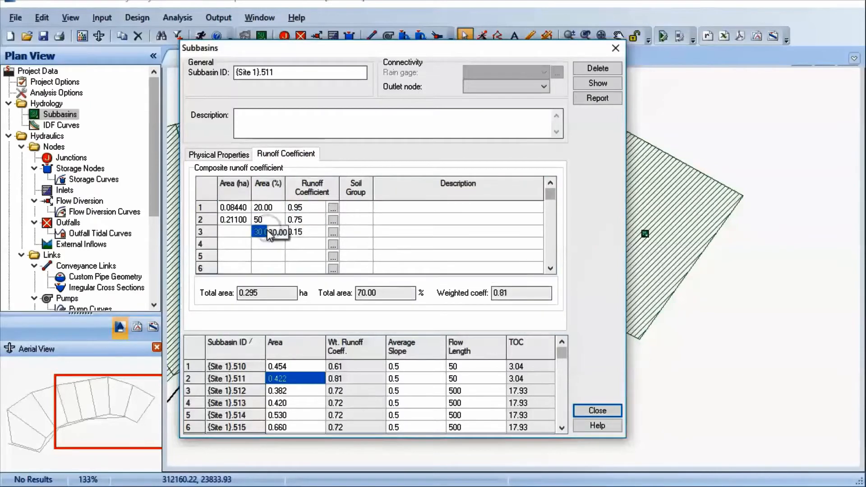
pyautogui.click(268, 232)
pyautogui.click(597, 412)
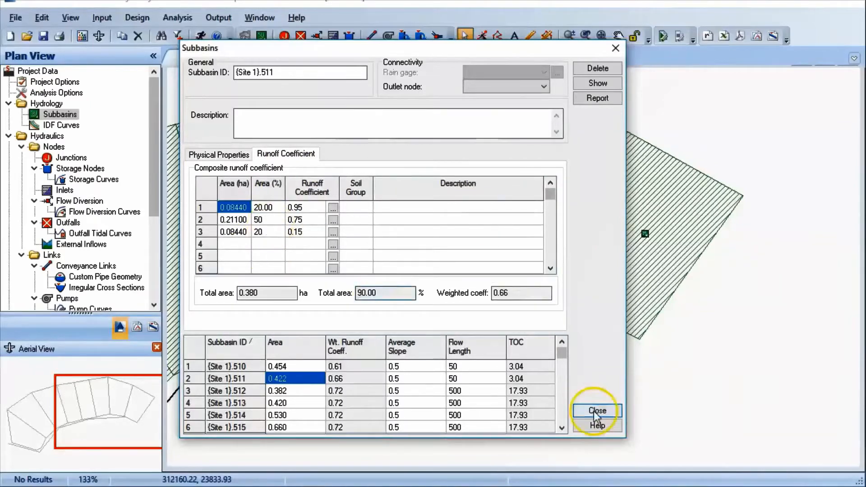
# Check the composite runoff coefficient rows of subbasin {Site 1}.510.
pyautogui.doubleClick(537, 191)
pyautogui.click(286, 154)
pyautogui.click(597, 411)
# Correct subbasin {Site 1}.511's third area share to 30% and assign the second junction from the east as its outlet node.
pyautogui.doubleClick(431, 188)
pyautogui.click(284, 155)
pyautogui.click(268, 232)
pyautogui.write('30')
pyautogui.click(275, 246)
pyautogui.click(542, 87)
pyautogui.click(482, 127)
pyautogui.click(598, 411)
pyautogui.moveTo(358, 268); pyautogui.dragTo(440, 260, button='middle')
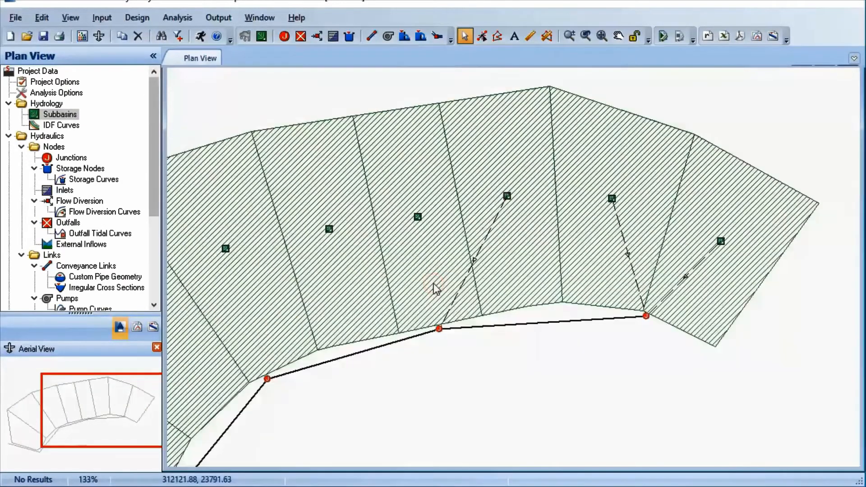
# Re-enter subbasin {Site 1}.512's second and third area shares as 50% and 30%, and set its outlet node to MH2 (Network - (1)).
pyautogui.scroll(1, 434, 283)
pyautogui.doubleClick(414, 195)
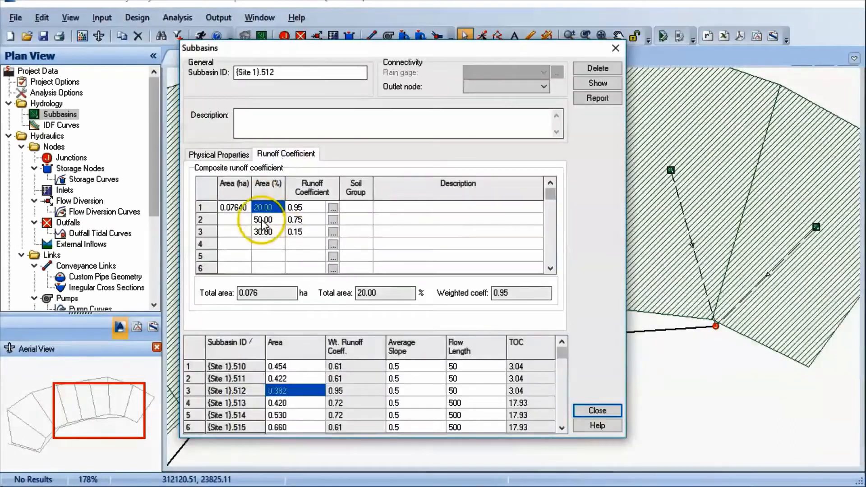
pyautogui.click(266, 231)
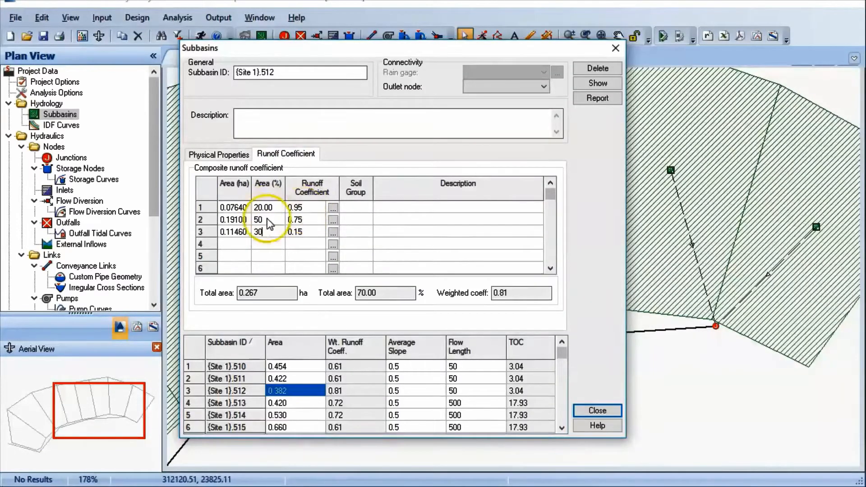
pyautogui.press('Return')
pyautogui.click(510, 86)
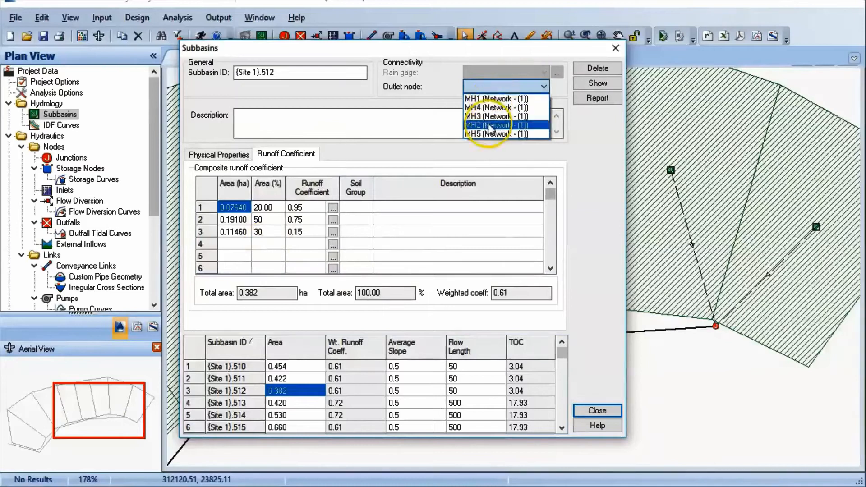
pyautogui.click(503, 107)
pyautogui.click(596, 410)
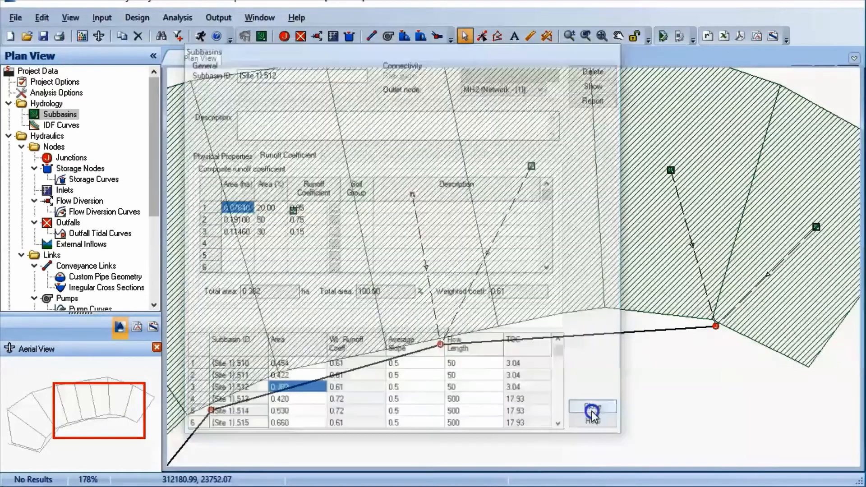
# Load the saved IDF curve file from the Desktop folder as the model's IDF rainfall table.
pyautogui.scroll(-3, 377, 367)
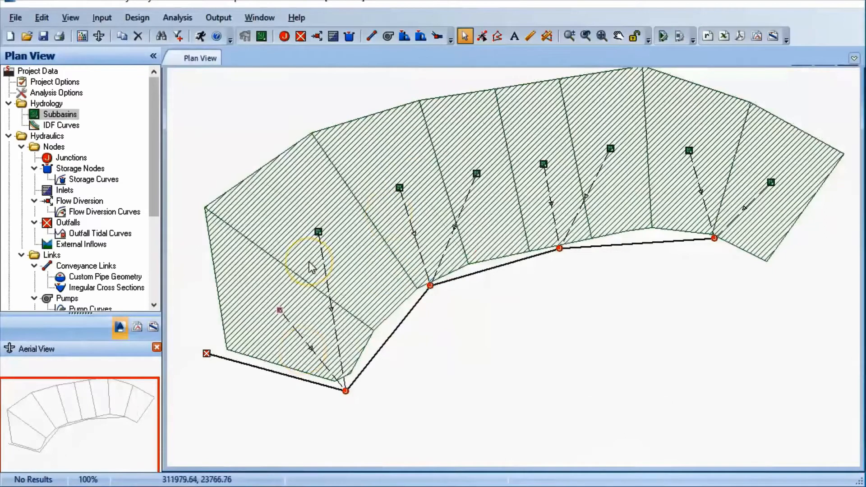
pyautogui.scroll(-1, 356, 221)
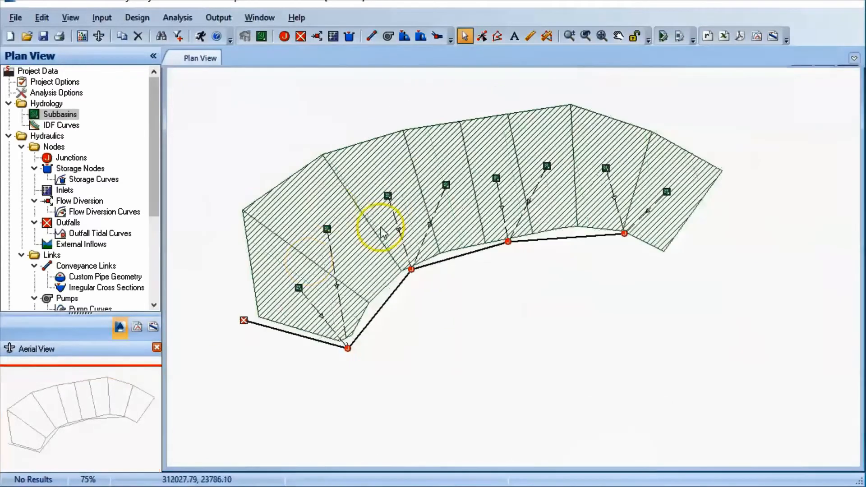
pyautogui.click(102, 18)
pyautogui.click(131, 87)
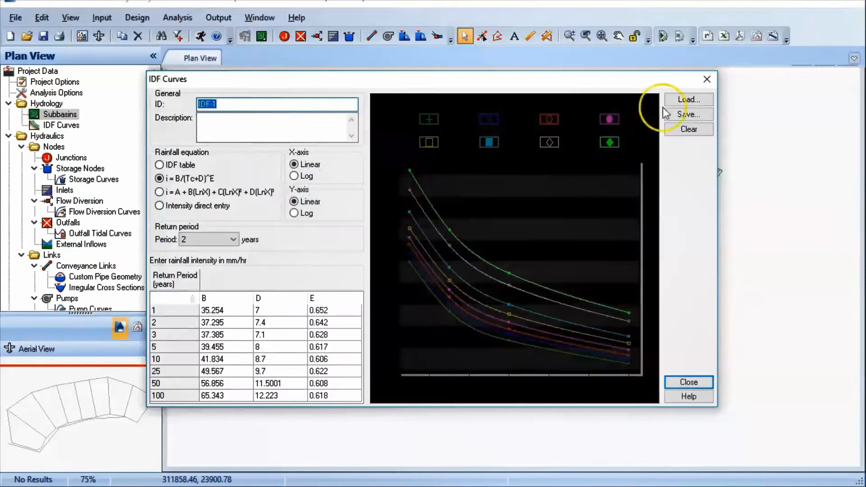
pyautogui.click(685, 100)
pyautogui.click(74, 211)
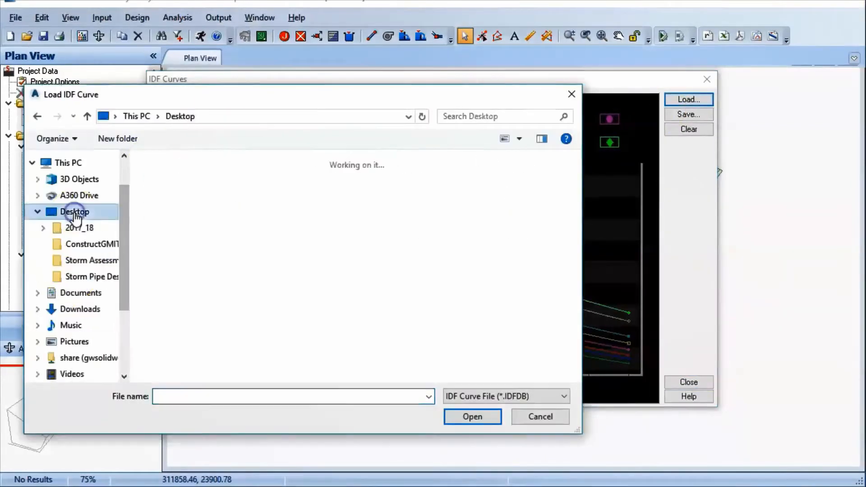
pyautogui.doubleClick(396, 189)
pyautogui.doubleClick(204, 179)
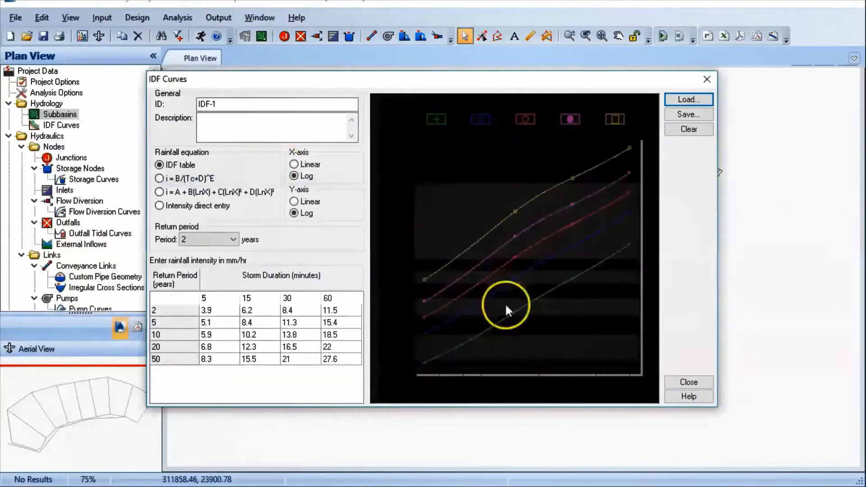
pyautogui.click(689, 382)
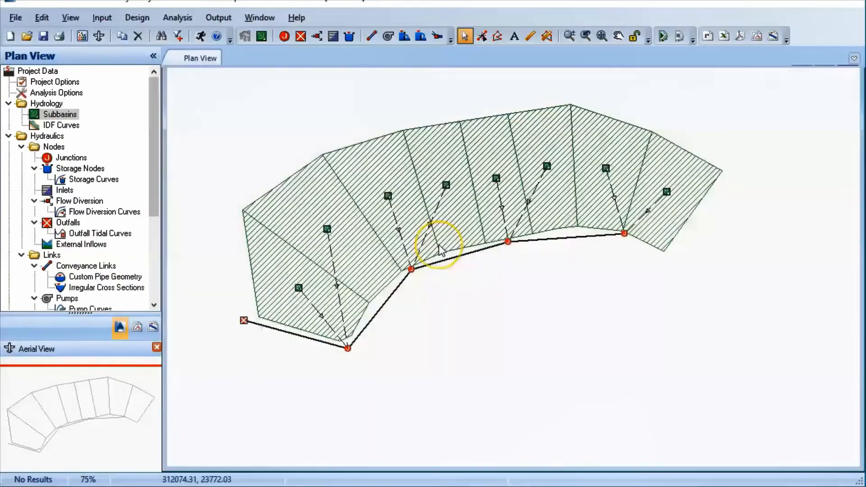
# Set the analysis dates to start on 01/01/2018 and end on 01/08/2018.
pyautogui.click(177, 17)
pyautogui.click(203, 31)
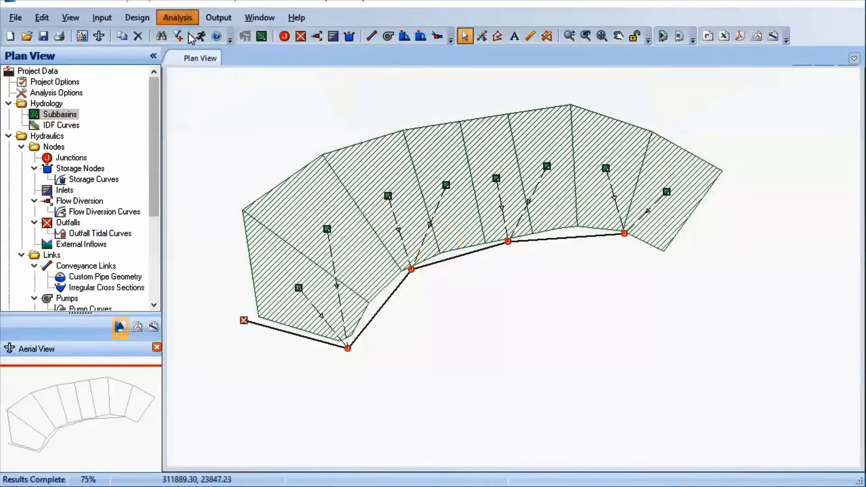
pyautogui.click(276, 92)
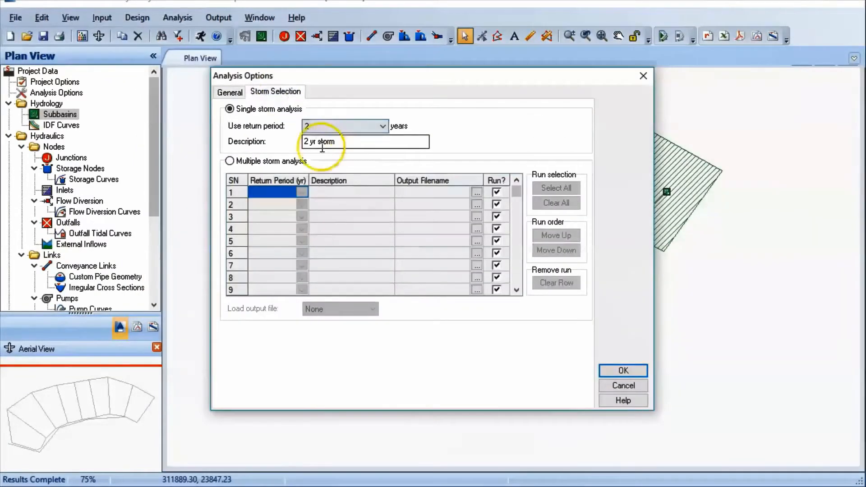
pyautogui.click(230, 92)
pyautogui.click(343, 208)
pyautogui.click(330, 252)
pyautogui.click(343, 223)
pyautogui.click(342, 223)
# Use a 2-year return period for the single storm analysis, accept the analysis options and run the analysis.
pyautogui.click(282, 92)
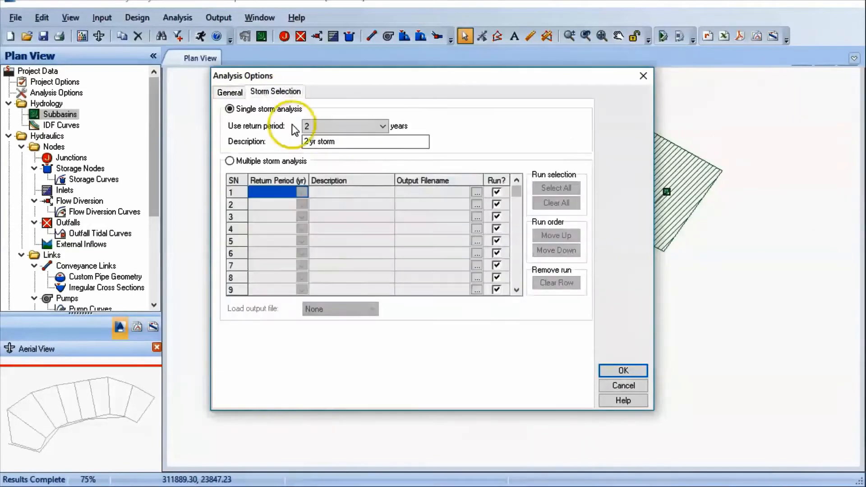
pyautogui.click(318, 126)
pyautogui.click(315, 122)
pyautogui.click(230, 92)
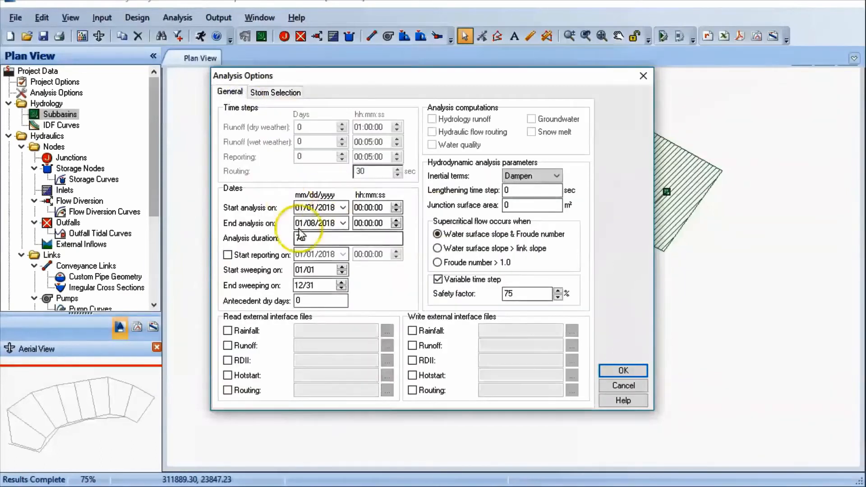
pyautogui.click(623, 371)
pyautogui.click(201, 36)
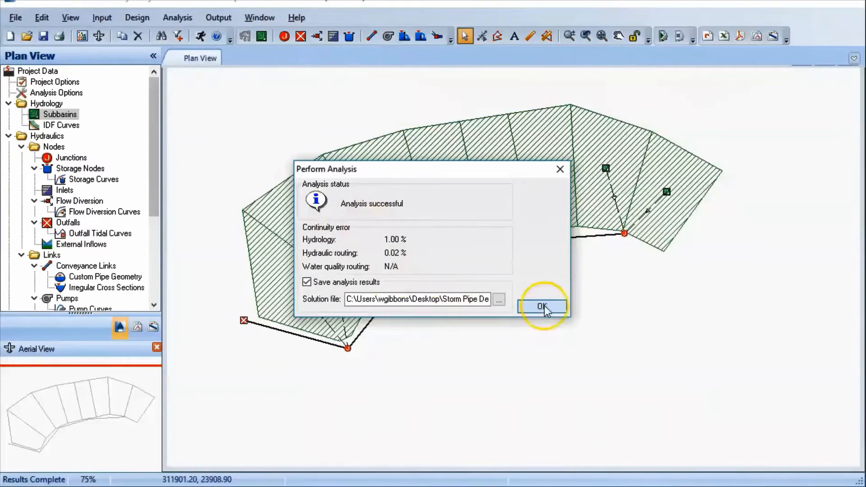
pyautogui.click(544, 307)
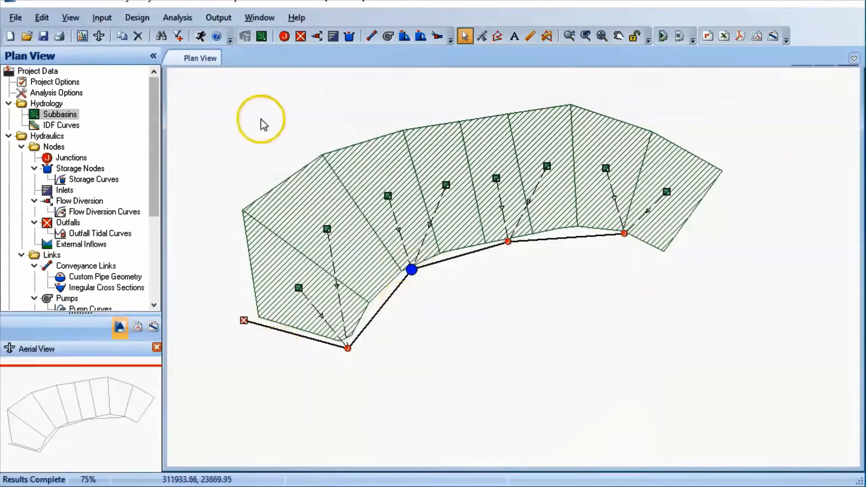
# Show the sewer profile plot from outfall MH5 to junction MH1 for the 2-year storm.
pyautogui.click(774, 40)
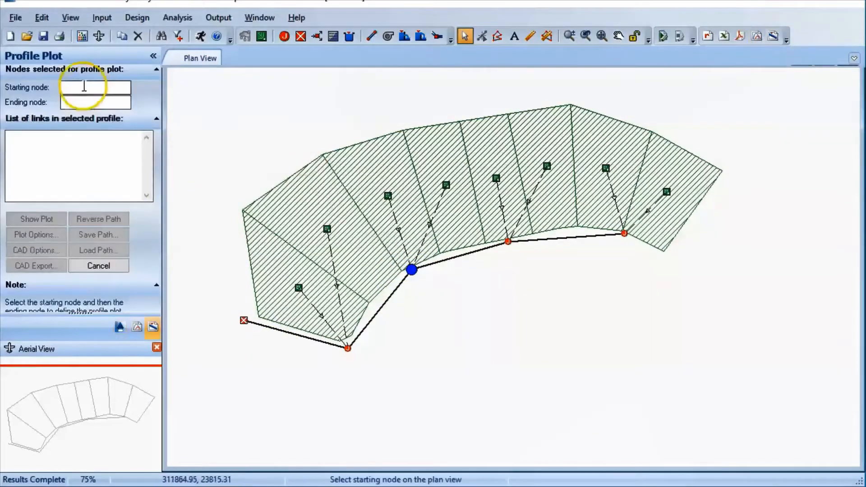
pyautogui.click(347, 348)
pyautogui.click(624, 234)
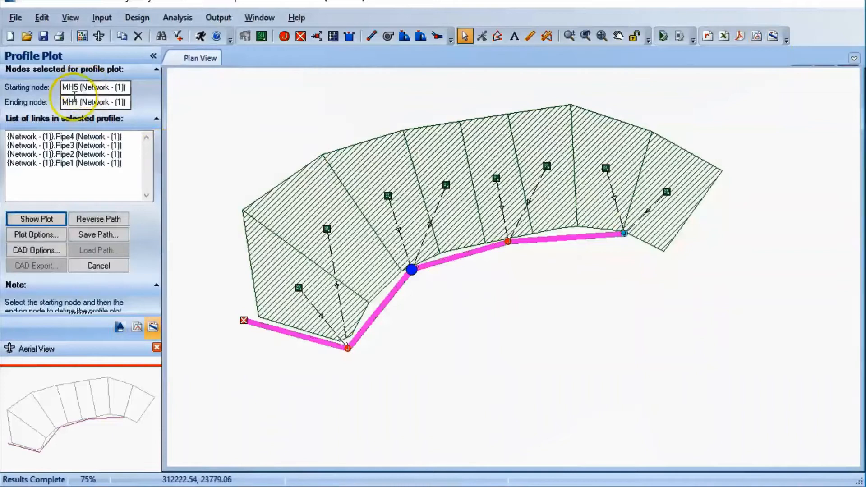
pyautogui.click(37, 219)
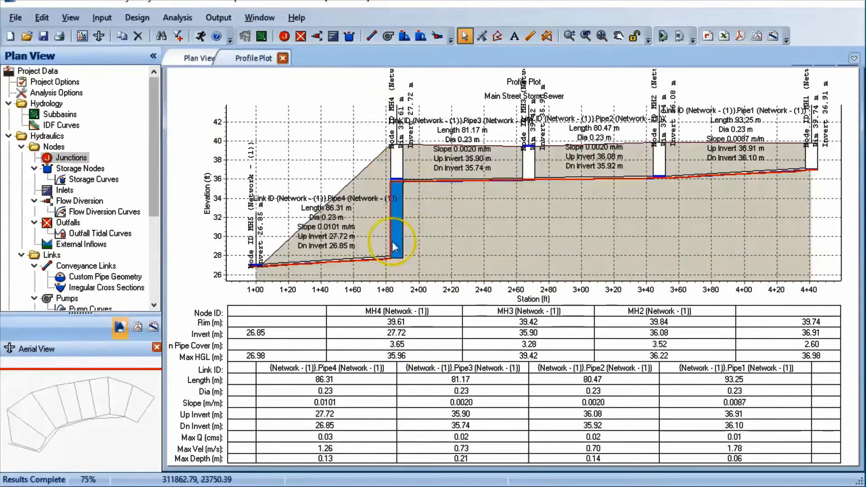
pyautogui.click(223, 20)
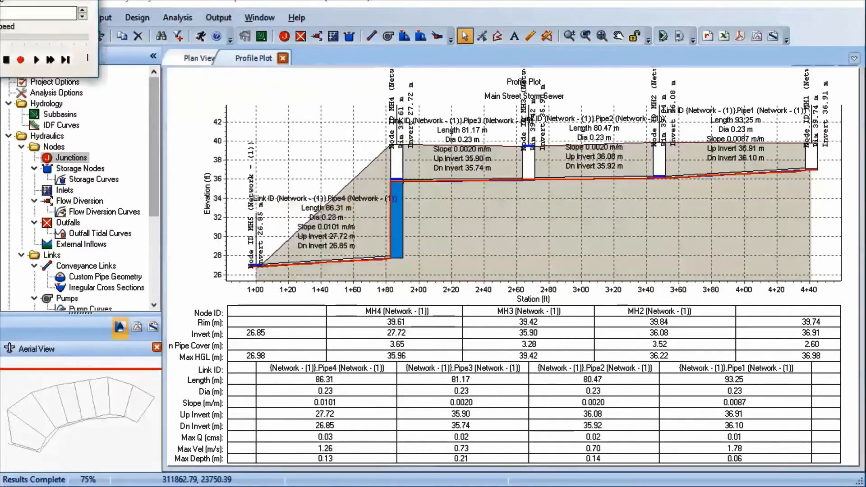
pyautogui.moveTo(0, 0); pyautogui.dragTo(180, 67)
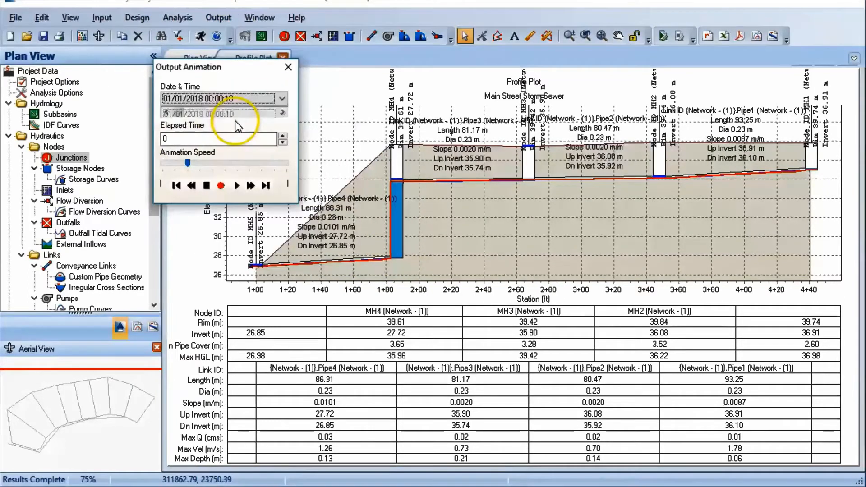
pyautogui.click(288, 67)
# Set the single storm analysis to a 50-year return period and run the analysis again.
pyautogui.scroll(1, 412, 254)
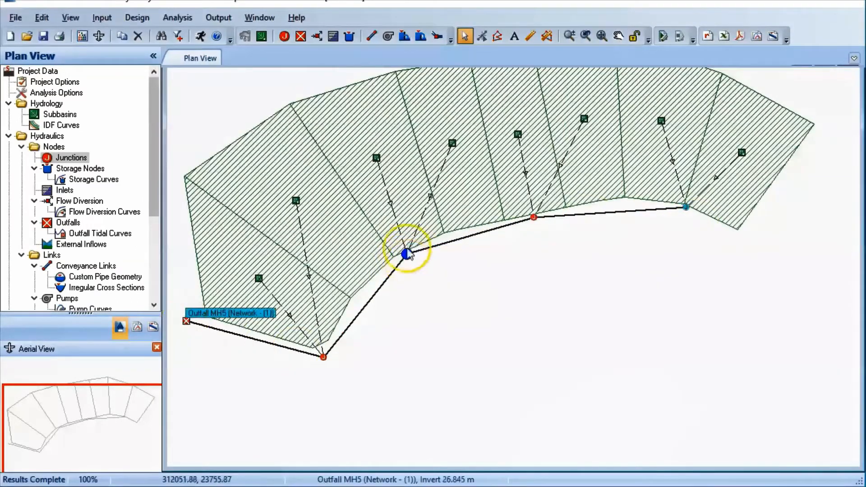
pyautogui.click(360, 305)
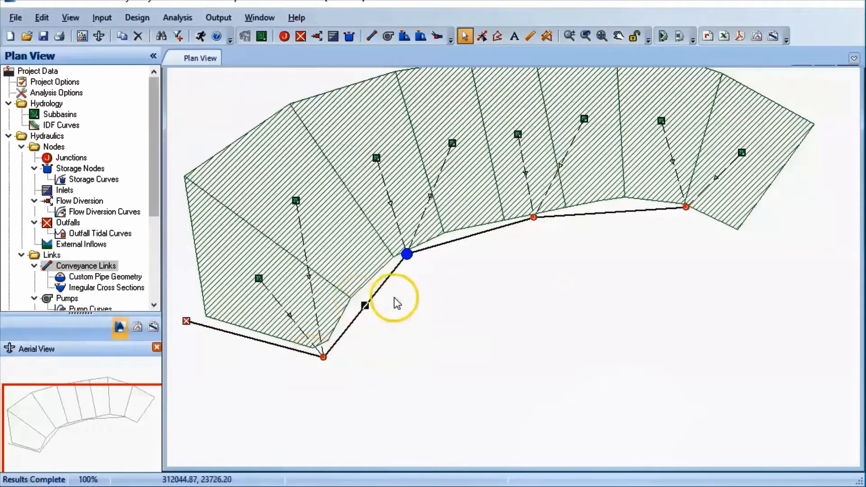
pyautogui.click(177, 18)
pyautogui.click(194, 33)
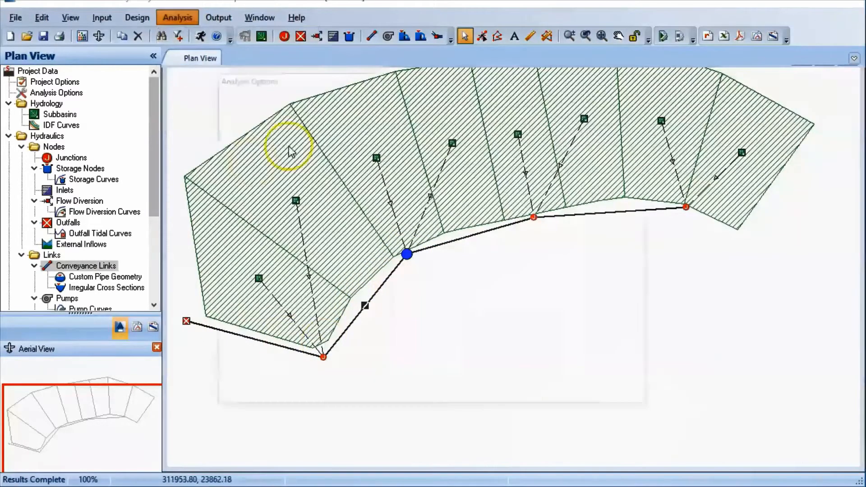
pyautogui.click(283, 92)
pyautogui.click(320, 127)
pyautogui.click(314, 171)
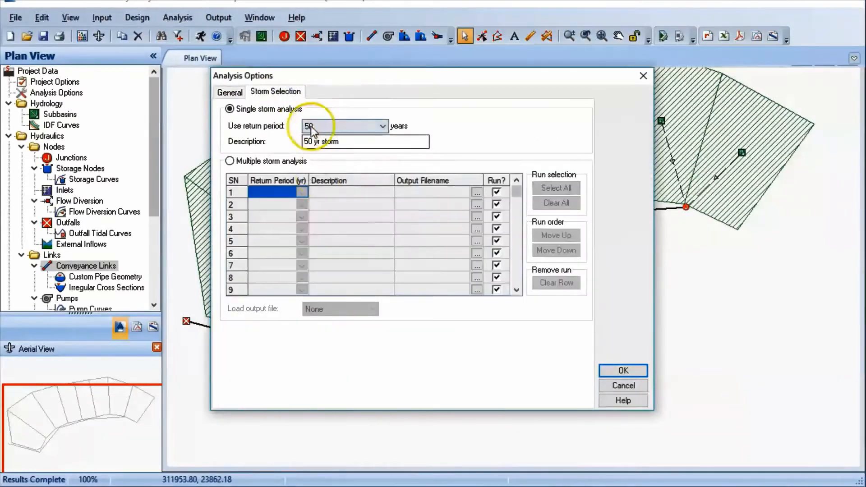
pyautogui.click(623, 371)
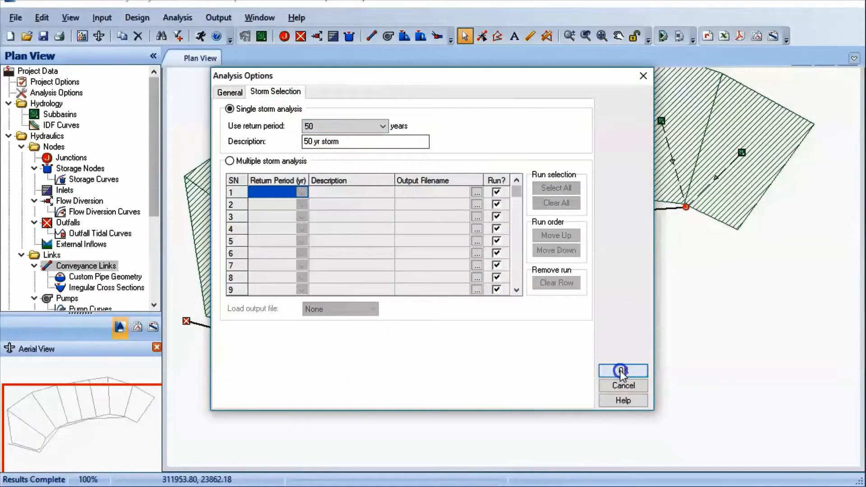
pyautogui.click(200, 36)
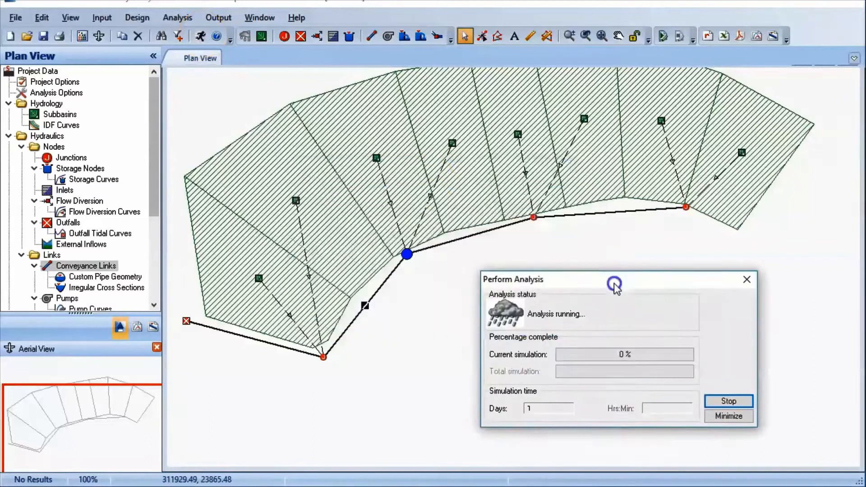
pyautogui.moveTo(614, 286); pyautogui.dragTo(597, 271)
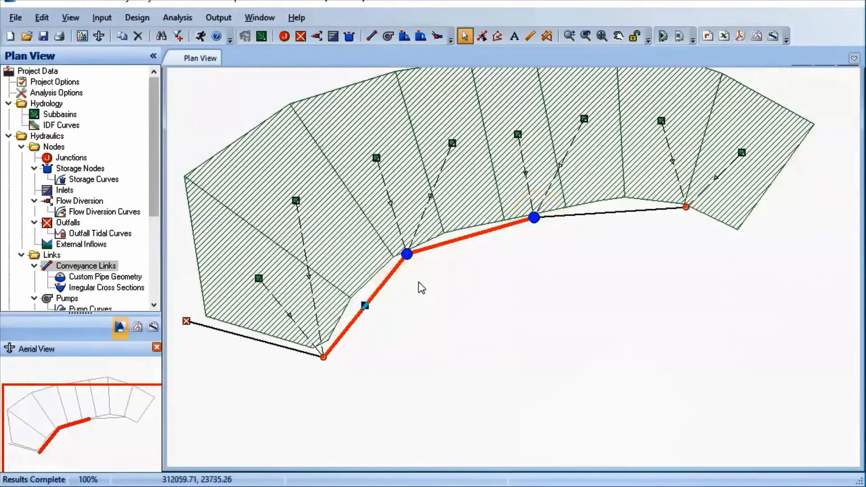
# Show the profile plot from outfall MH5 to junction MH1 for the 50-year storm and save the project.
pyautogui.click(772, 36)
pyautogui.click(186, 321)
pyautogui.click(686, 207)
pyautogui.click(36, 218)
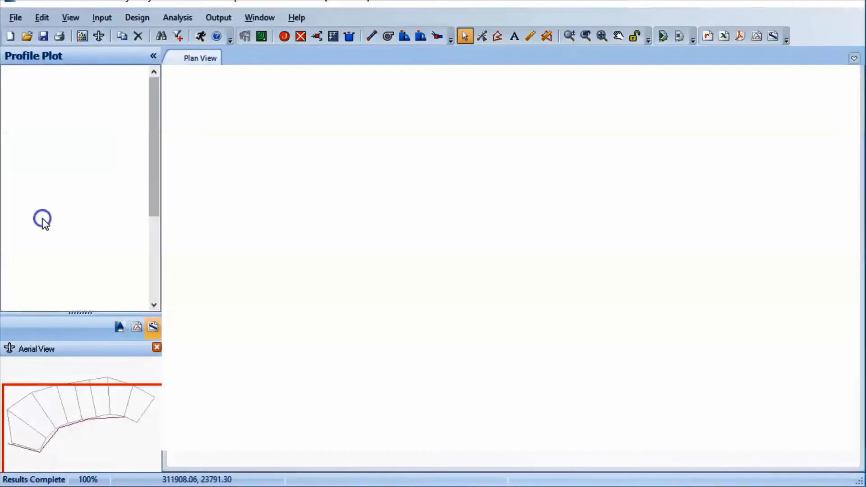
pyautogui.click(43, 36)
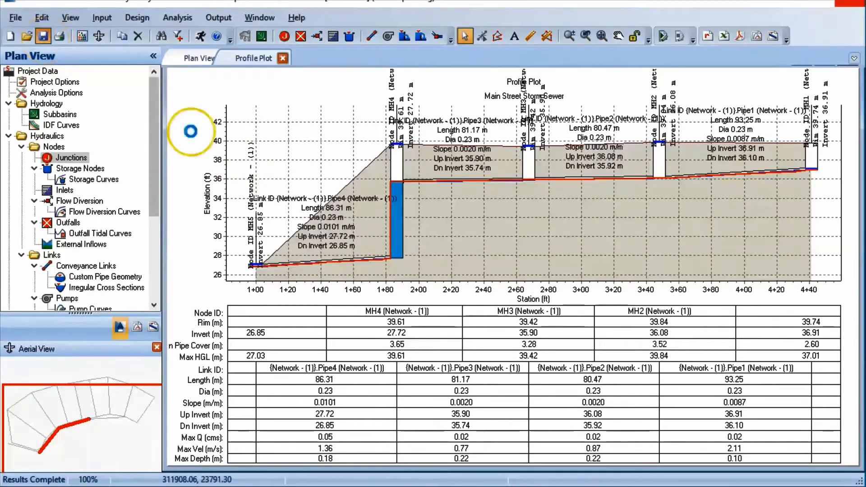
# Open the output animation for the profile plot and play it at a faster animation speed.
pyautogui.click(211, 19)
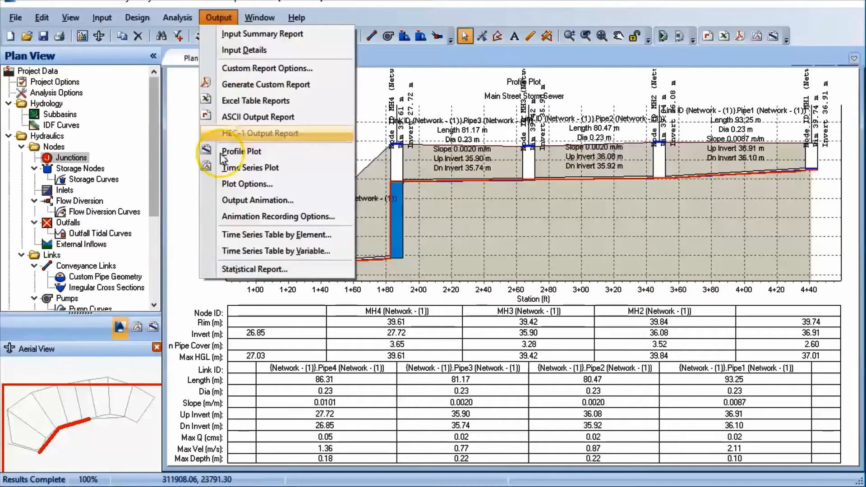
pyautogui.click(257, 200)
pyautogui.moveTo(220, 77); pyautogui.dragTo(178, 75)
pyautogui.moveTo(146, 161); pyautogui.dragTo(208, 161)
pyautogui.click(194, 184)
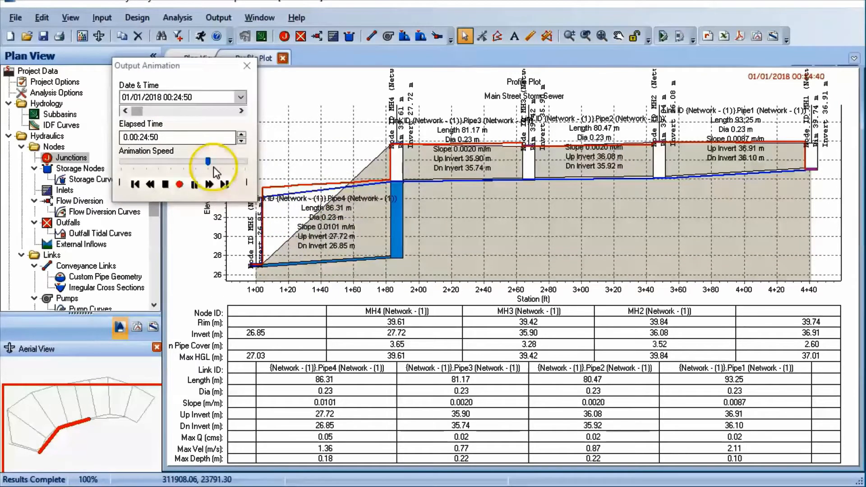
# Raise the animation speed to the maximum, examine the flow in Pipe4 and Pipe3 up close, and stop playback.
pyautogui.moveTo(208, 161); pyautogui.dragTo(245, 161)
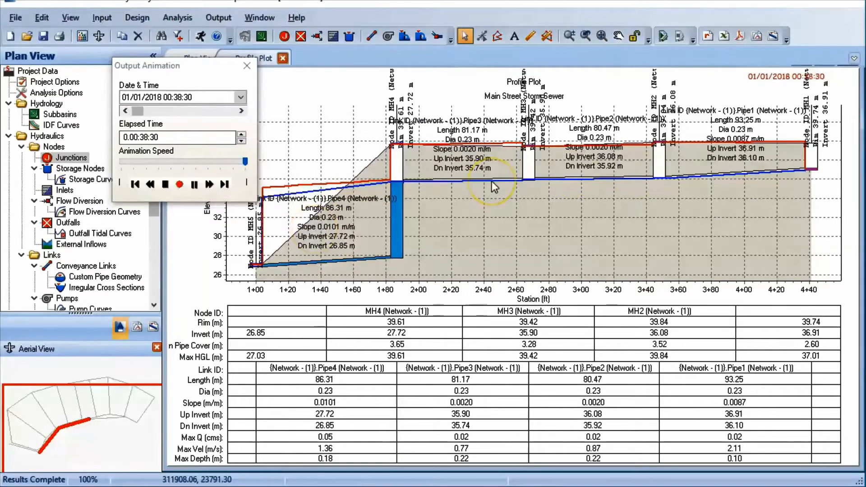
pyautogui.scroll(3, 502, 182)
pyautogui.moveTo(458, 216); pyautogui.dragTo(404, 218)
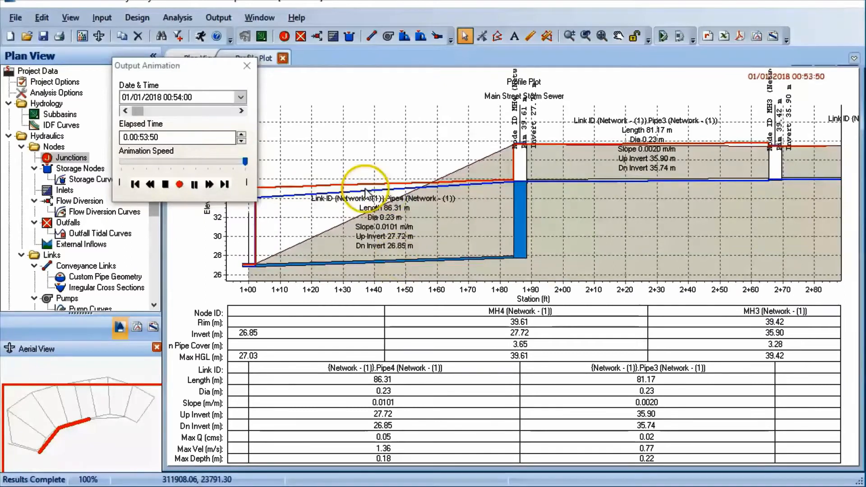
pyautogui.click(164, 184)
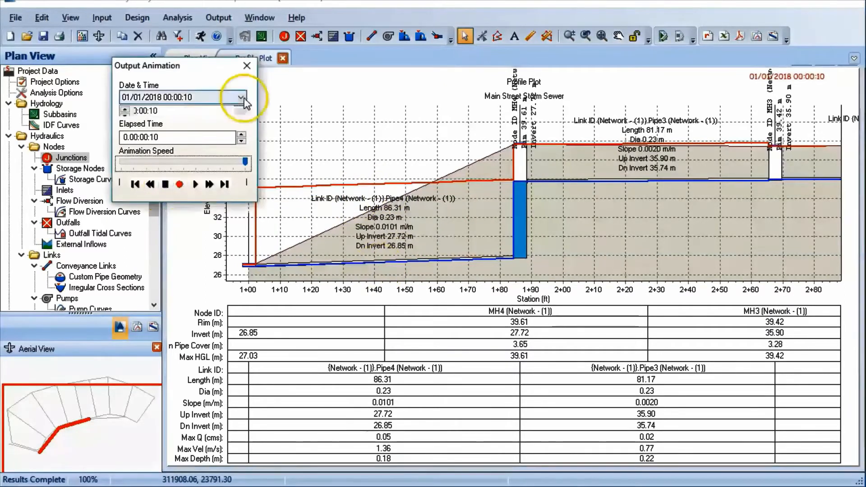
# Close the output animation, return to the plan view and set the diameter of Pipe2 to 30 cm.
pyautogui.click(244, 69)
pyautogui.click(199, 58)
pyautogui.doubleClick(380, 293)
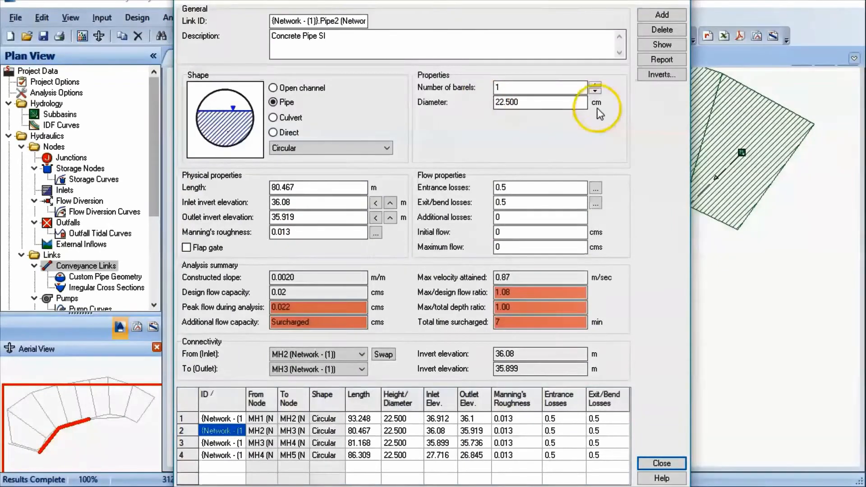
pyautogui.doubleClick(507, 102)
pyautogui.write('30')
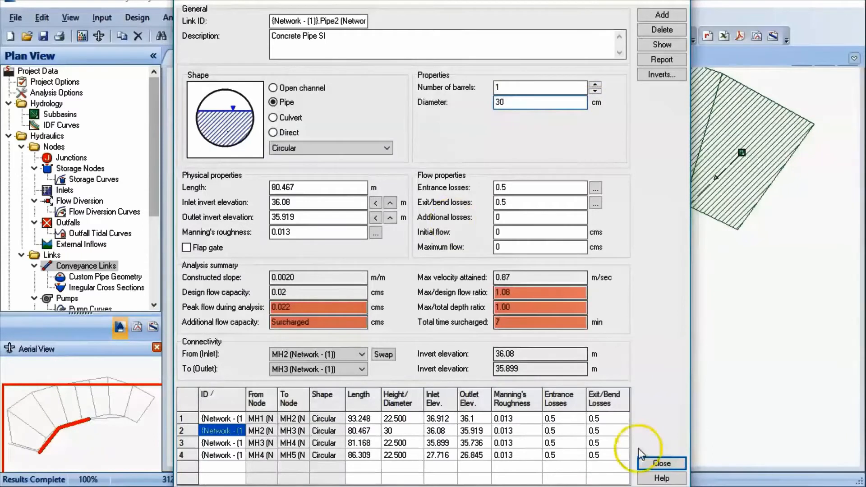
pyautogui.click(661, 463)
# Set the diameter of Pipe3 to 30 cm and run the analysis again.
pyautogui.doubleClick(367, 301)
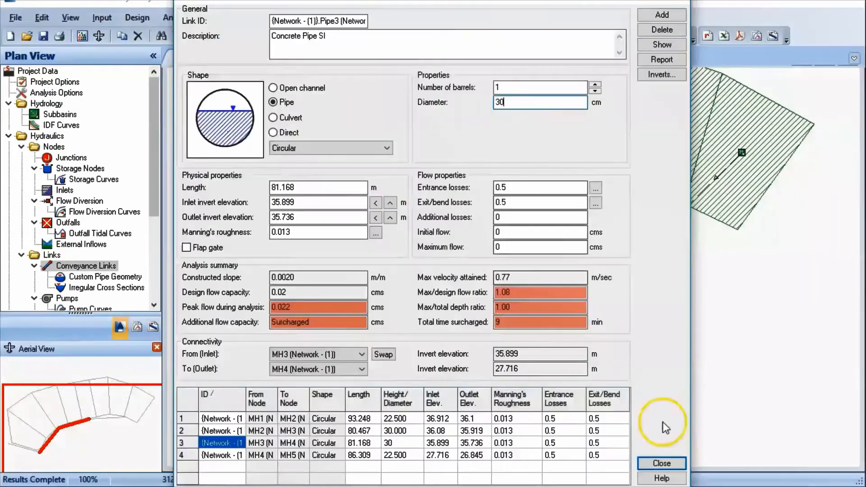
pyautogui.click(661, 463)
pyautogui.press('F5')
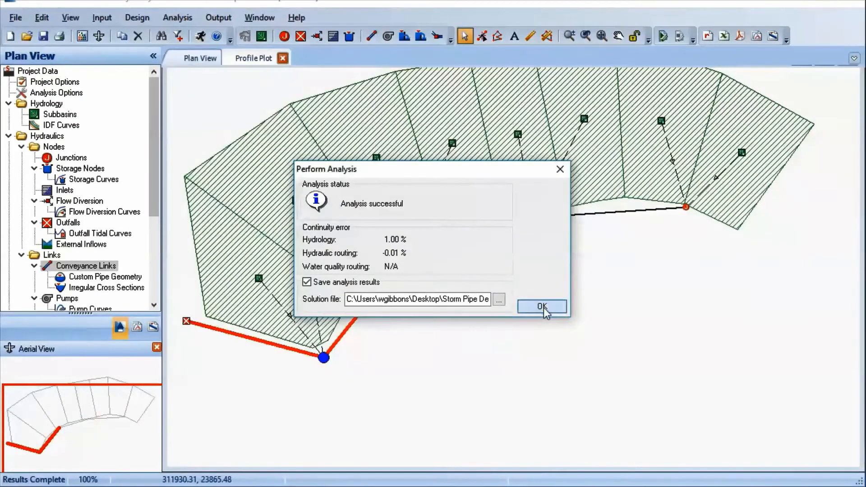
pyautogui.click(542, 307)
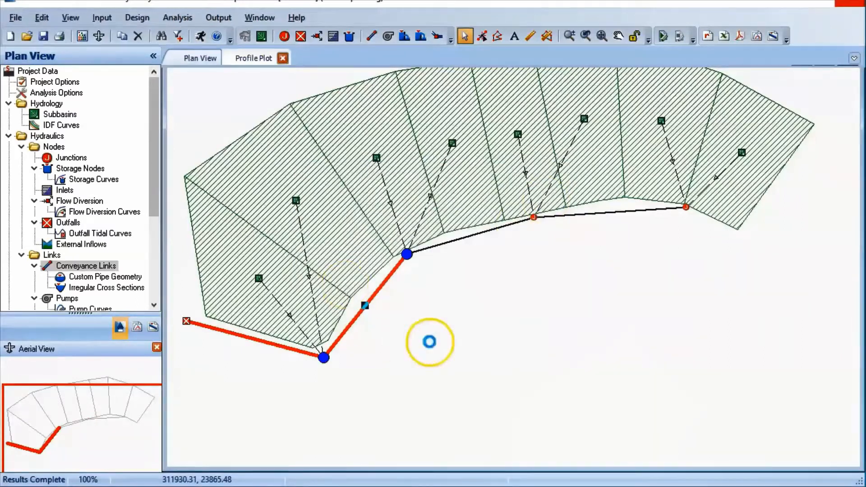
# Set the diameter of Pipe3, between MH3 and MH4, to 45 cm.
pyautogui.doubleClick(365, 318)
pyautogui.doubleClick(529, 103)
pyautogui.write('45')
pyautogui.click(659, 463)
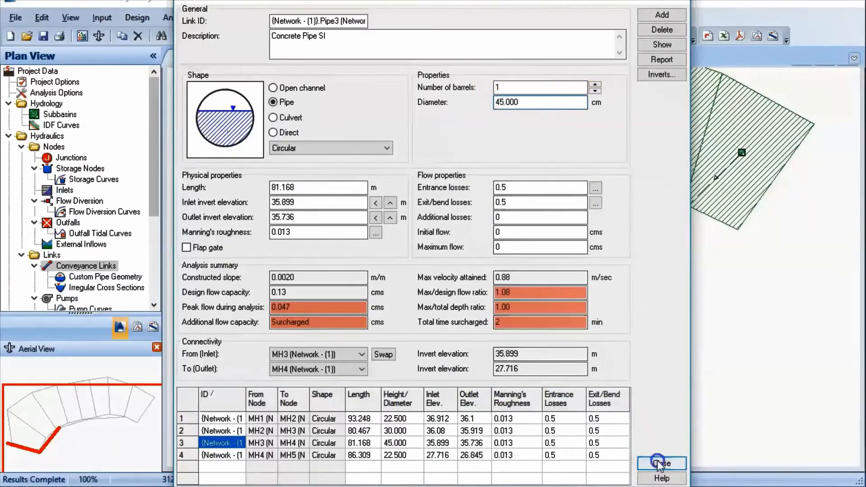
# Set the diameter of Pipe4 to 45 cm and rerun the analysis, saving its results.
pyautogui.doubleClick(255, 342)
pyautogui.moveTo(473, 1); pyautogui.dragTo(701, 184)
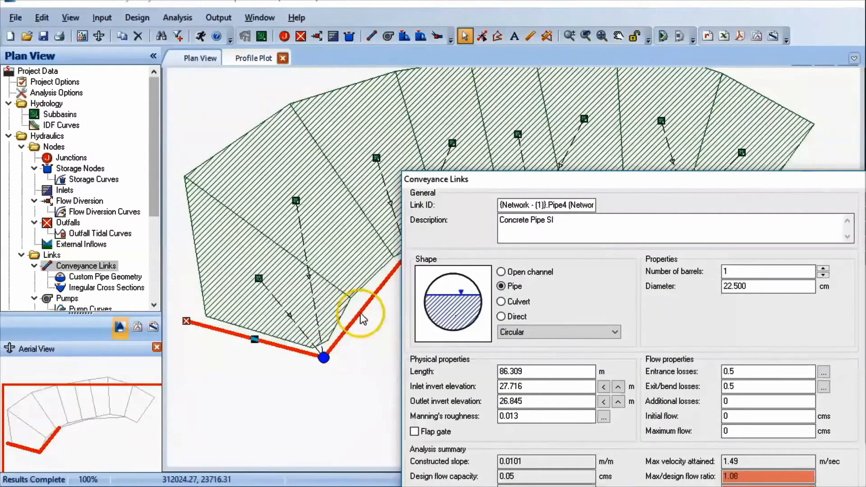
pyautogui.moveTo(643, 191); pyautogui.dragTo(618, 153)
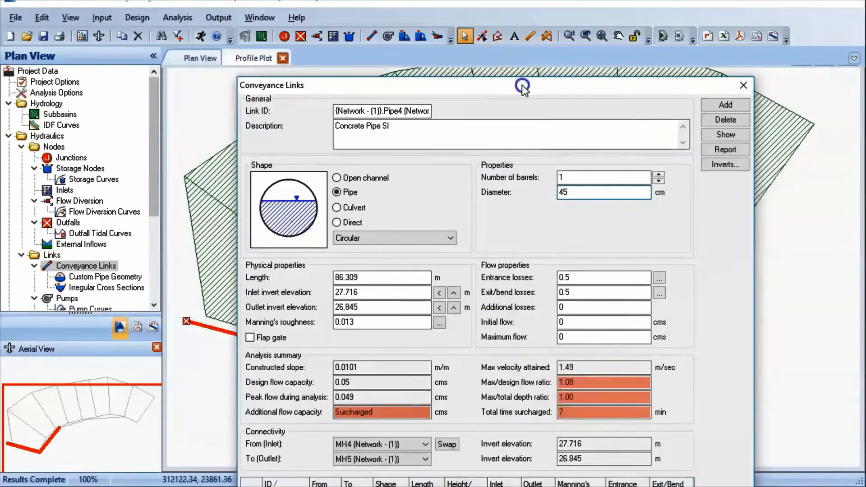
pyautogui.moveTo(522, 86); pyautogui.dragTo(447, 1)
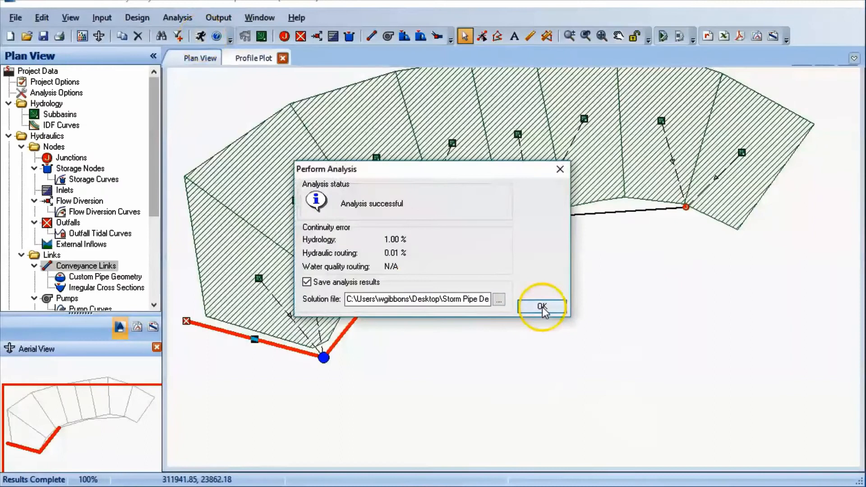
pyautogui.press('Return')
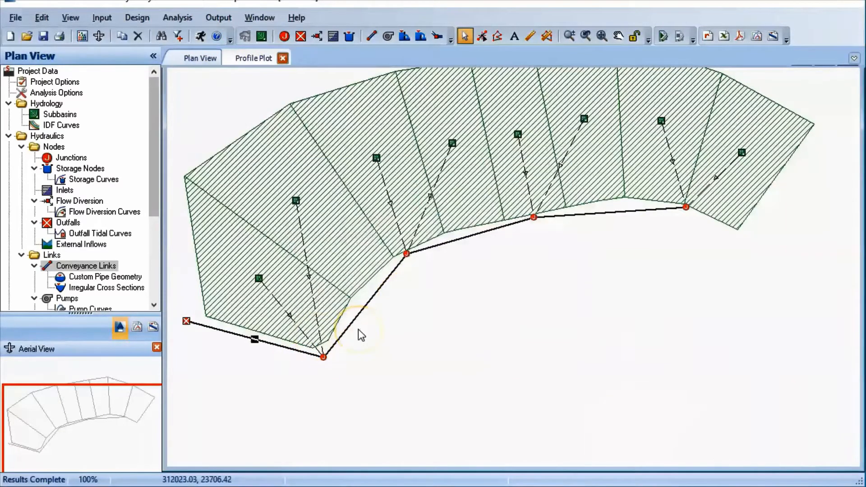
# Check the analysis results of the sewer pipes, including the analysis summary of Pipe4.
pyautogui.doubleClick(605, 212)
pyautogui.press('Escape')
pyautogui.doubleClick(538, 209)
pyautogui.press('Escape')
pyautogui.doubleClick(377, 296)
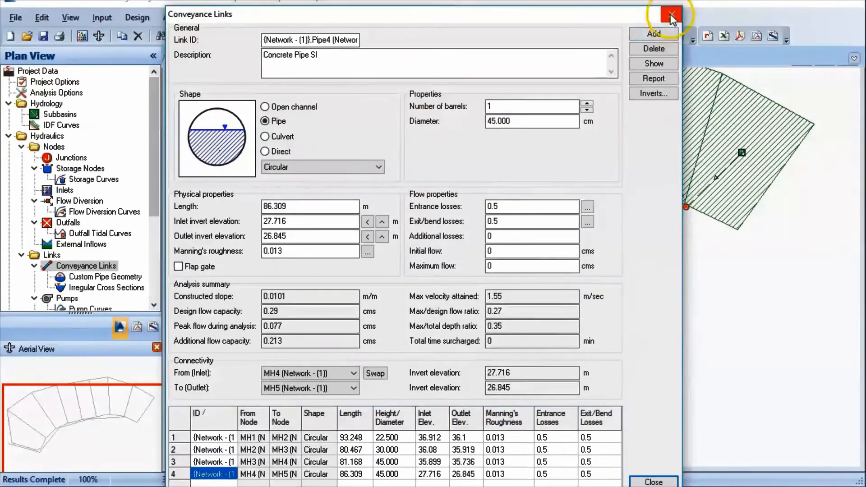
pyautogui.click(670, 15)
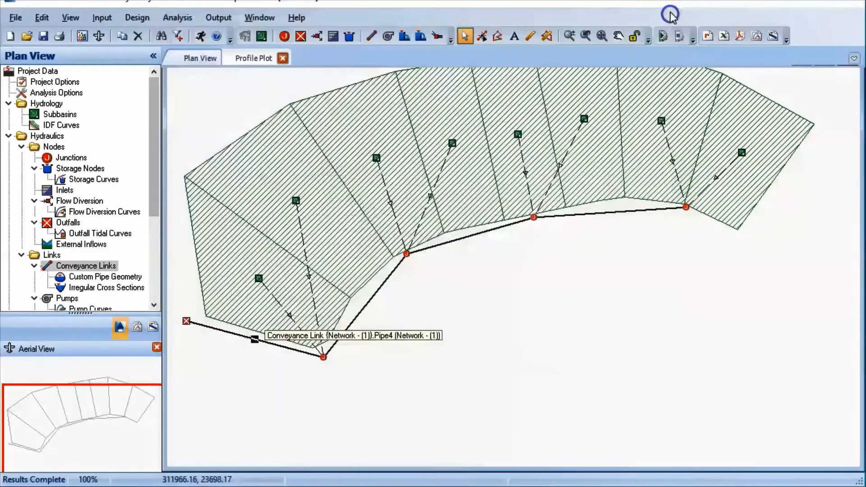
pyautogui.click(16, 18)
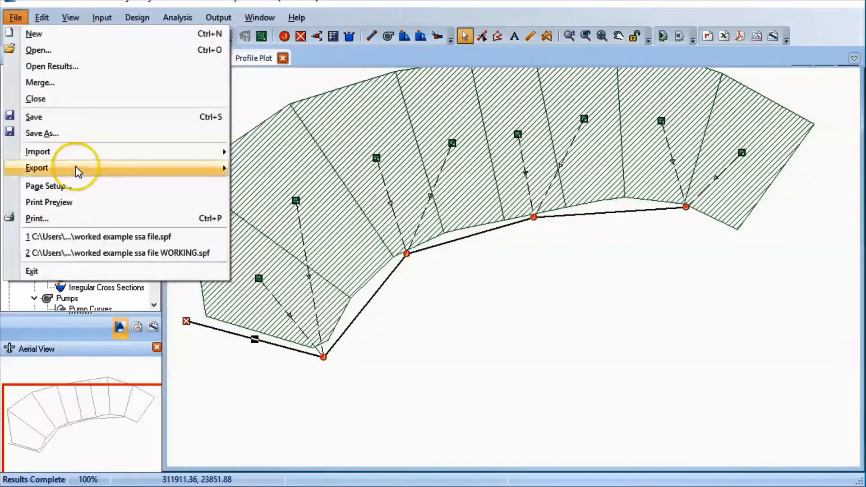
pyautogui.moveTo(71, 168)
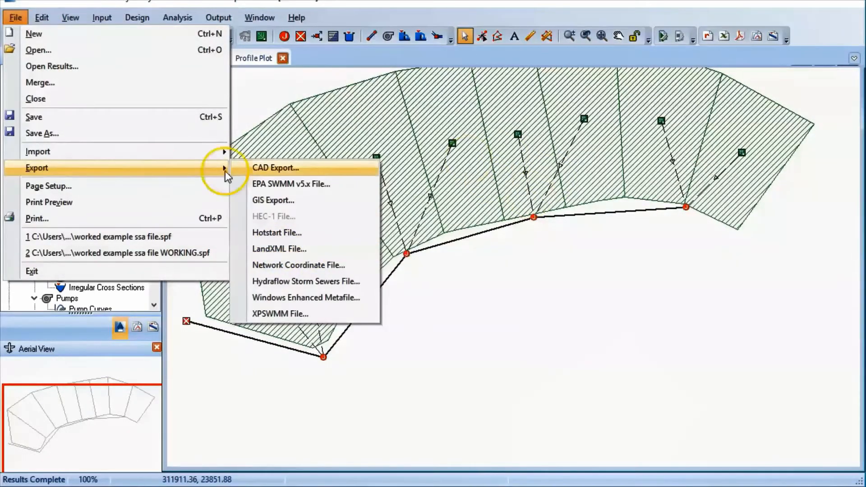
pyautogui.click(257, 107)
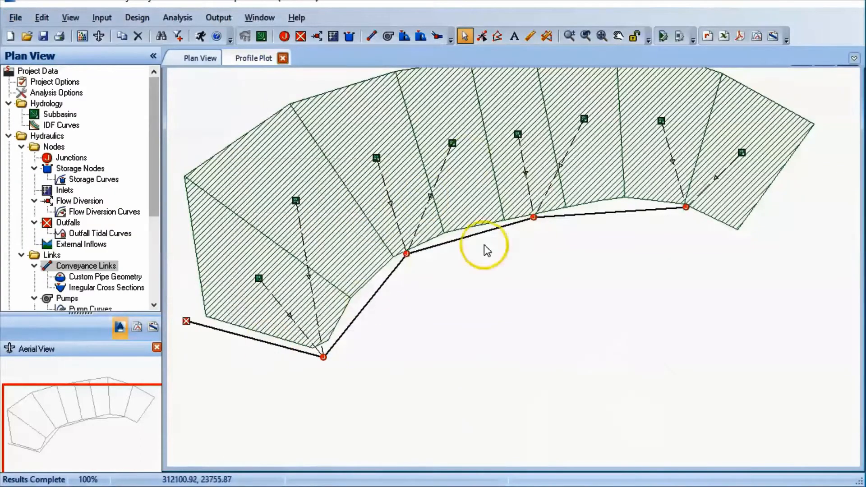
# Show a new profile plot from outfall MH5 to junction MH1 for the resized pipes.
pyautogui.click(773, 36)
pyautogui.click(685, 209)
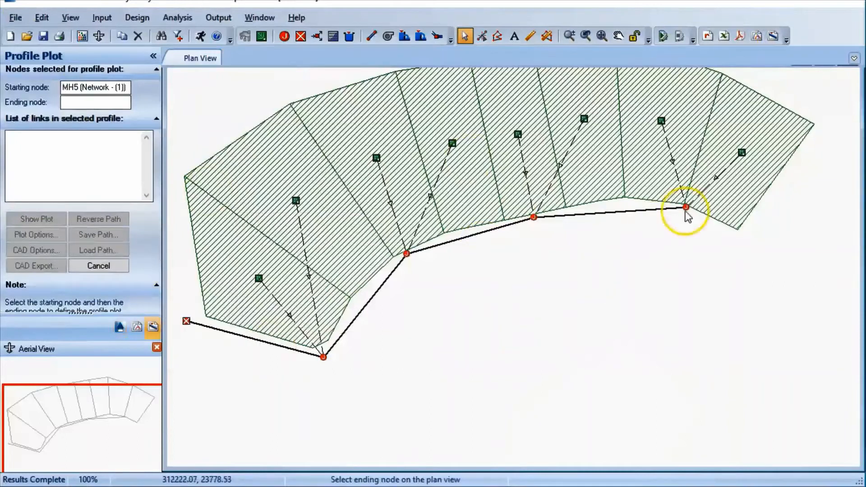
pyautogui.click(50, 219)
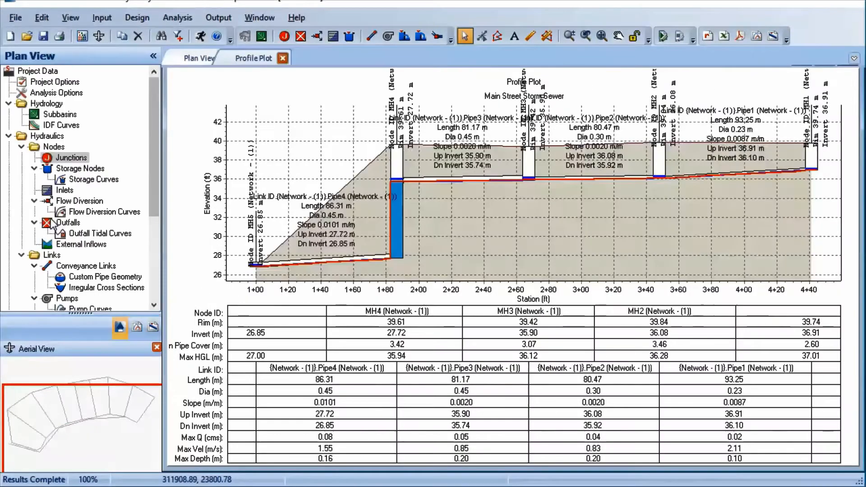
# Play the output animation on the profile plot, and close both the animation and the plot.
pyautogui.click(218, 17)
pyautogui.click(239, 149)
pyautogui.click(194, 184)
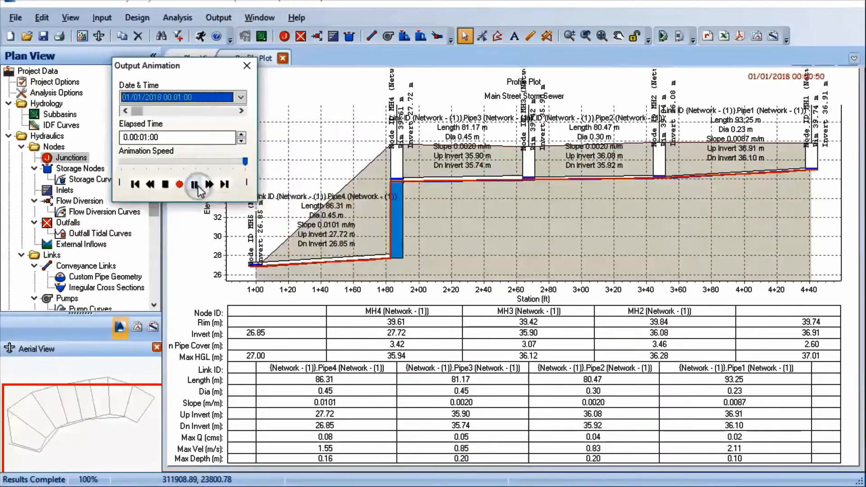
pyautogui.click(343, 267)
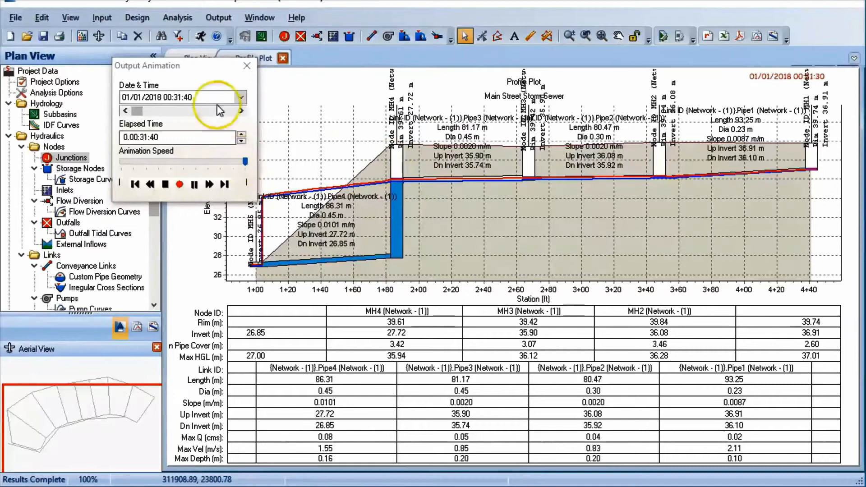
pyautogui.click(246, 66)
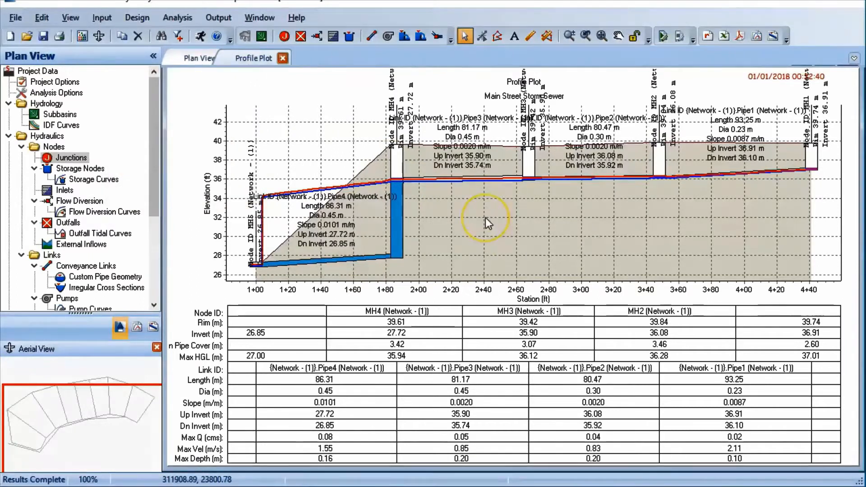
pyautogui.click(282, 58)
pyautogui.scroll(-1, 543, 279)
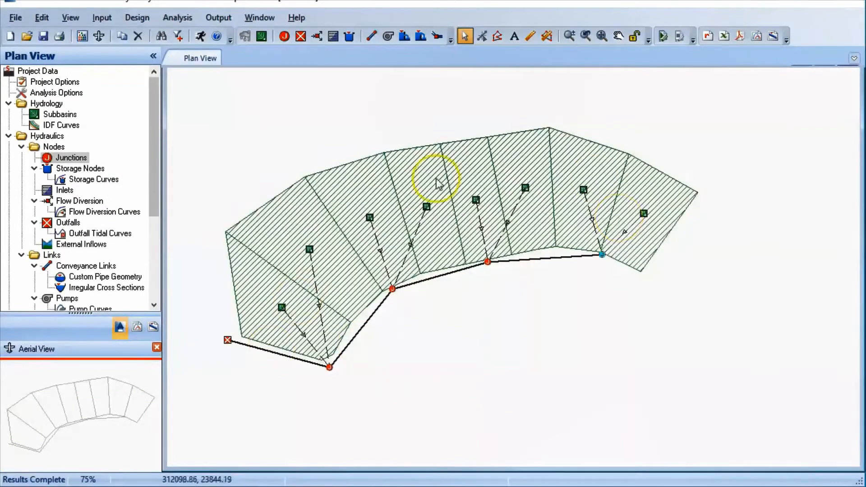
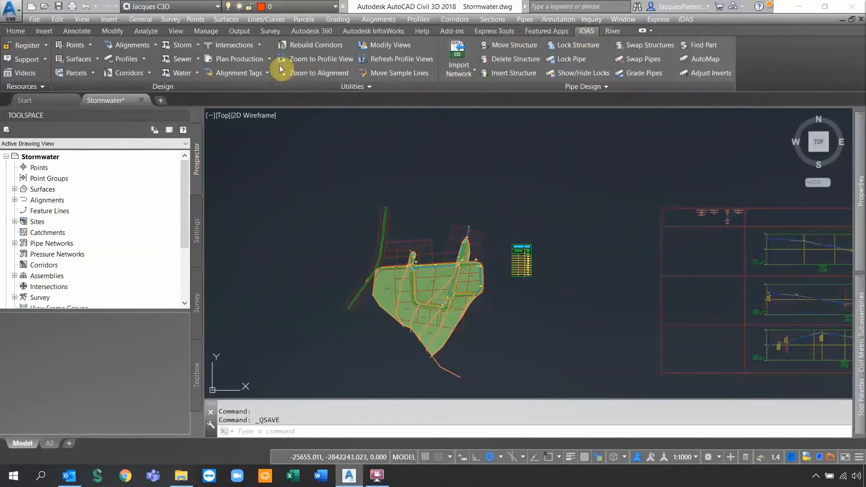
# Switch to Stormwater.dwg in AutoCAD Civil 3D and examine the storm pipe network around manhole MH7 and structure KI3.
pyautogui.click(198, 45)
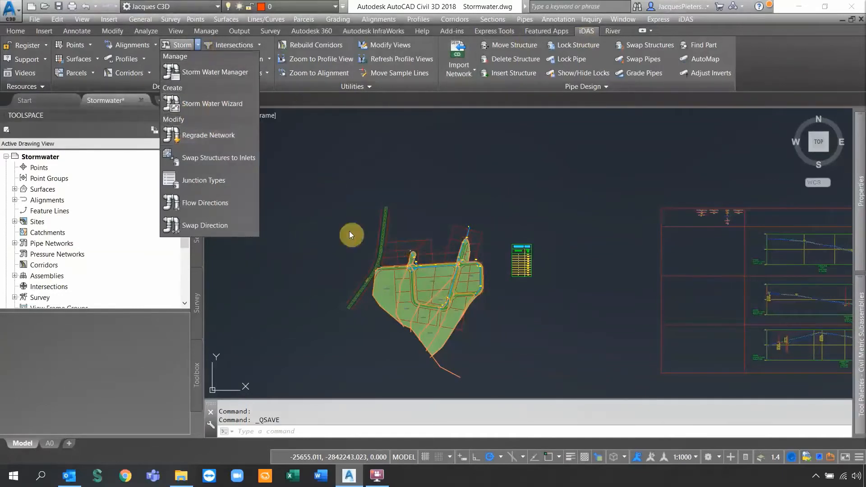
pyautogui.click(262, 262)
pyautogui.scroll(4, 427, 280)
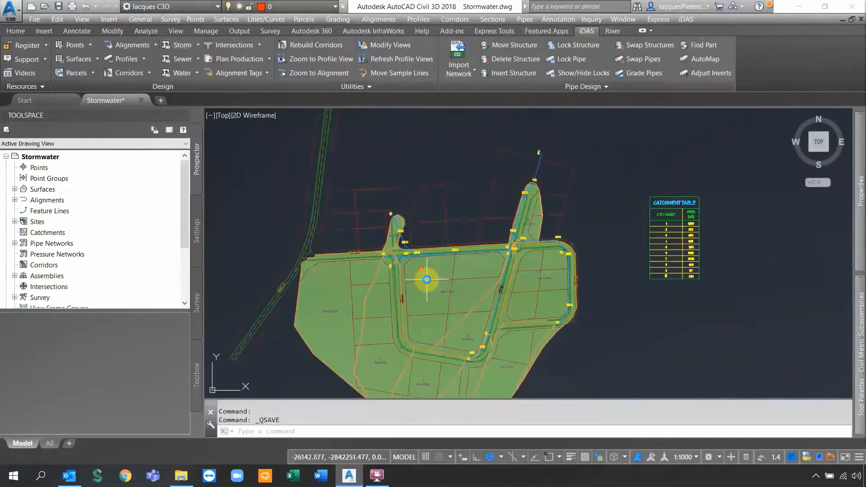
pyautogui.scroll(2, 427, 279)
pyautogui.moveTo(445, 289)
pyautogui.mouseDown(button='middle')
pyautogui.moveTo(440, 272)
pyautogui.moveTo(427, 268)
pyautogui.mouseUp(button='middle')
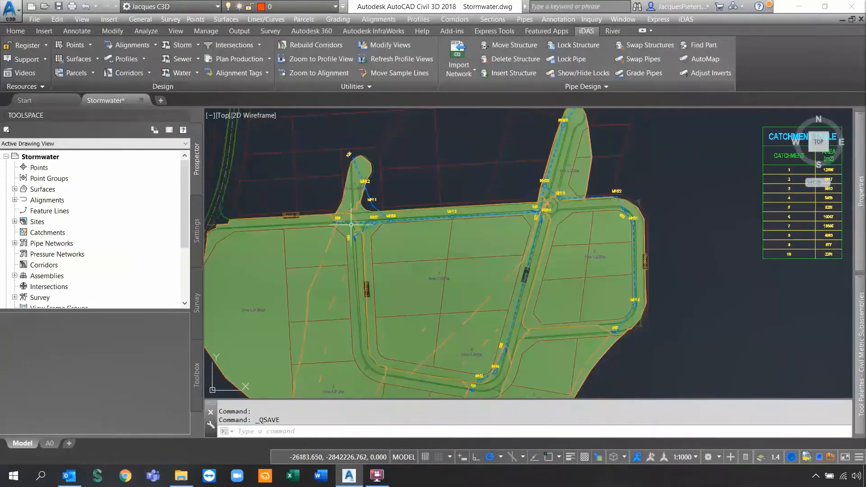
pyautogui.scroll(5, 397, 222)
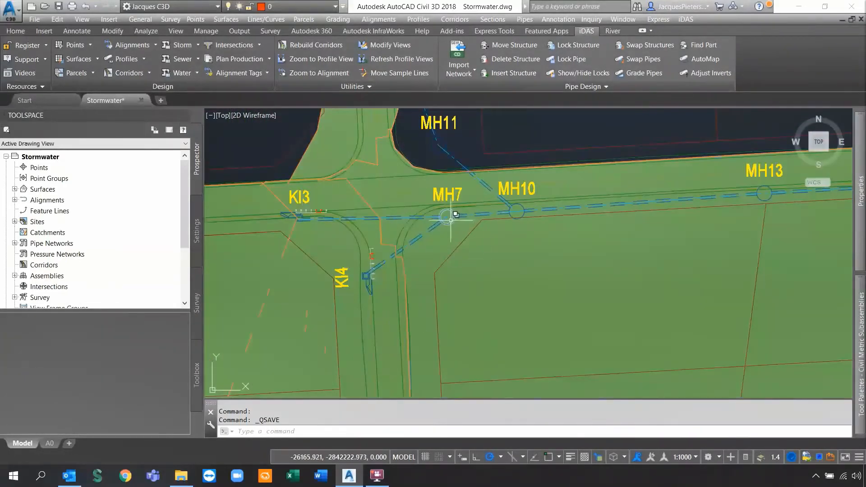
pyautogui.scroll(5, 298, 219)
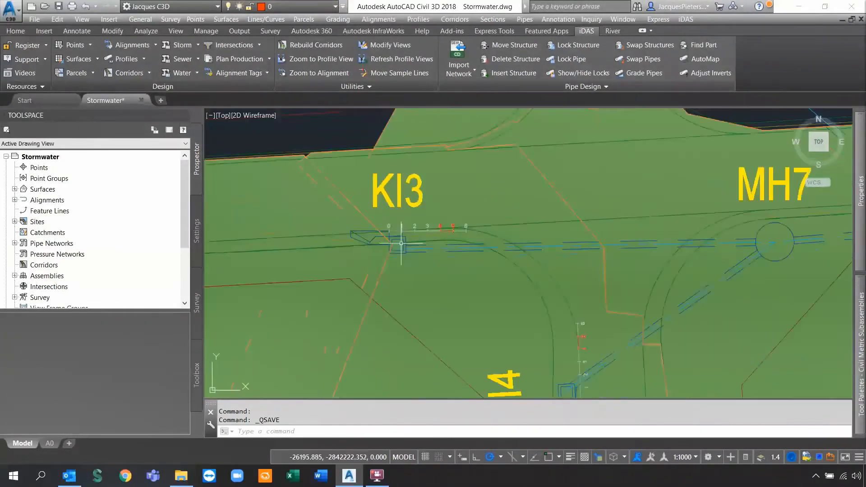
pyautogui.scroll(2, 329, 234)
# Open the Stormwater parts list from the drawing's pipe network settings.
pyautogui.click(187, 224)
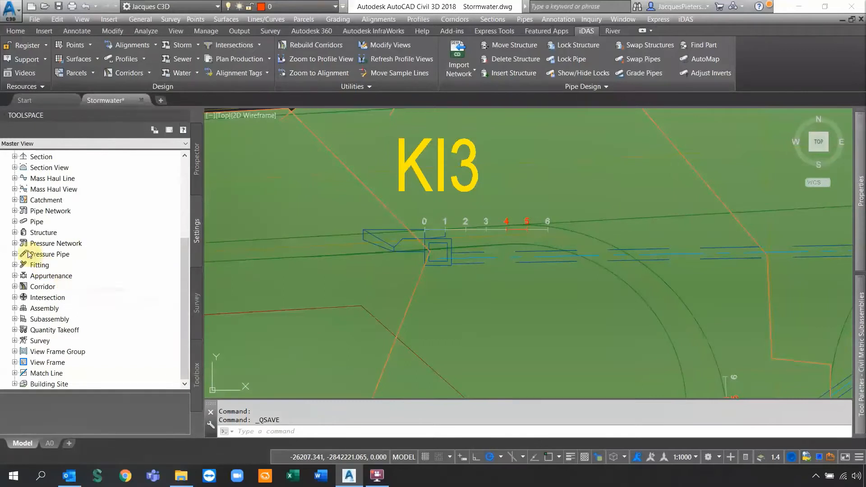
pyautogui.click(15, 210)
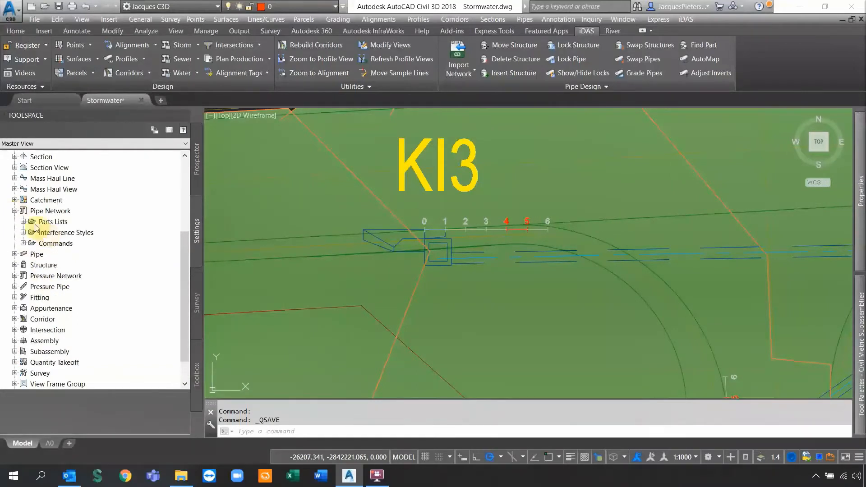
pyautogui.click(24, 221)
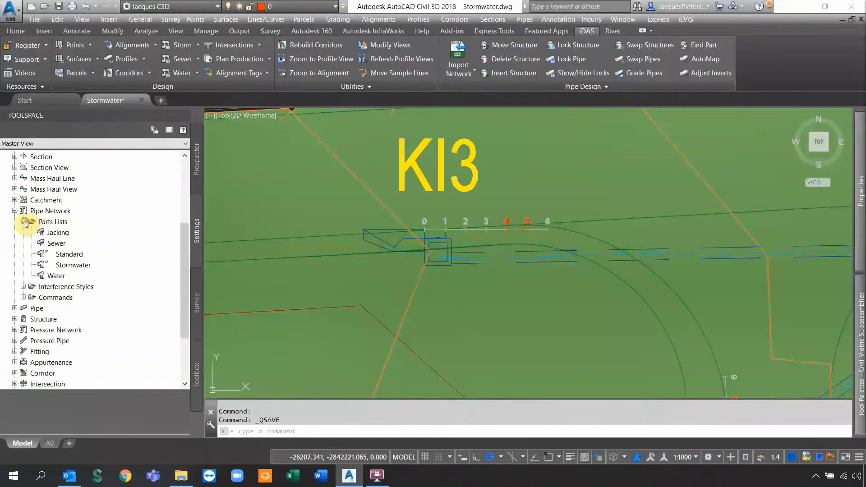
pyautogui.doubleClick(70, 266)
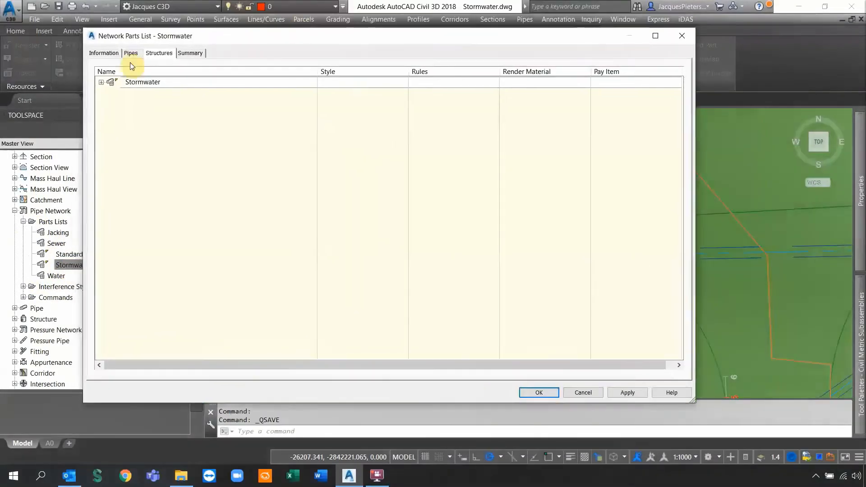
# Examine the pipe families included in the Stormwater parts list, from the ROCLA pipes through to the Trapezoidal Channel.
pyautogui.click(131, 53)
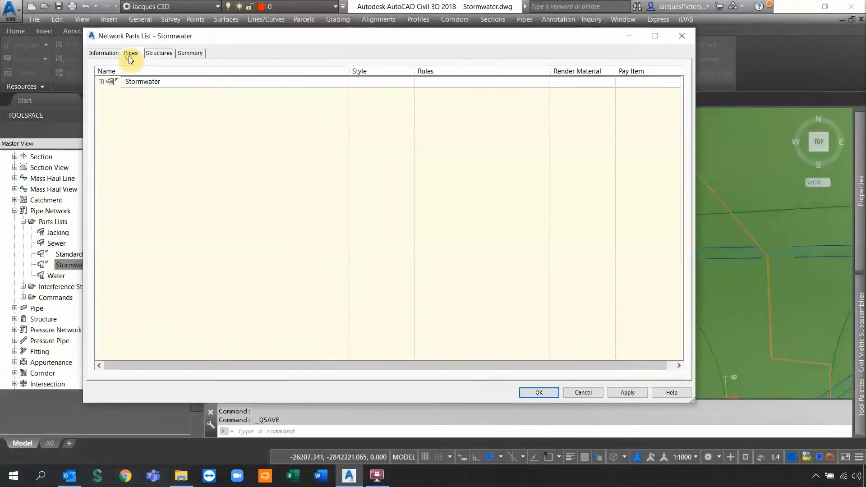
pyautogui.click(101, 82)
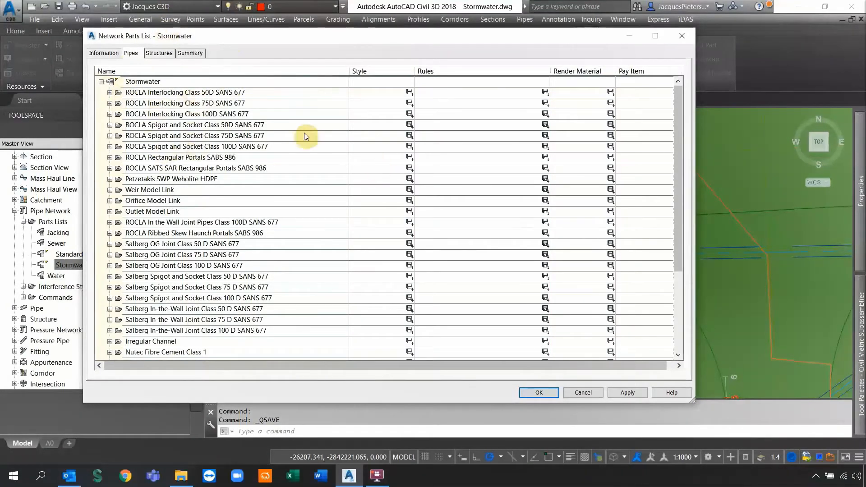
pyautogui.moveTo(674, 185); pyautogui.dragTo(668, 270)
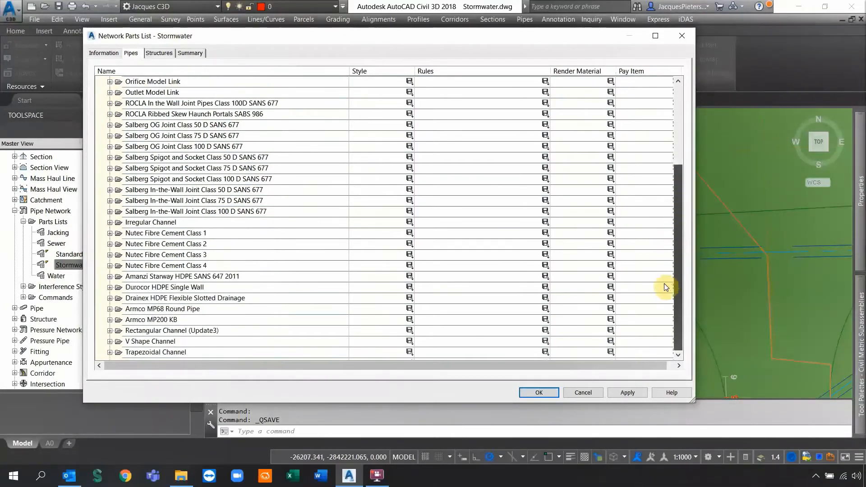
pyautogui.click(142, 356)
# Examine the structure families in the Stormwater parts list, including the Kerb Inlets-Tshwane sizes, and close the parts list.
pyautogui.click(157, 53)
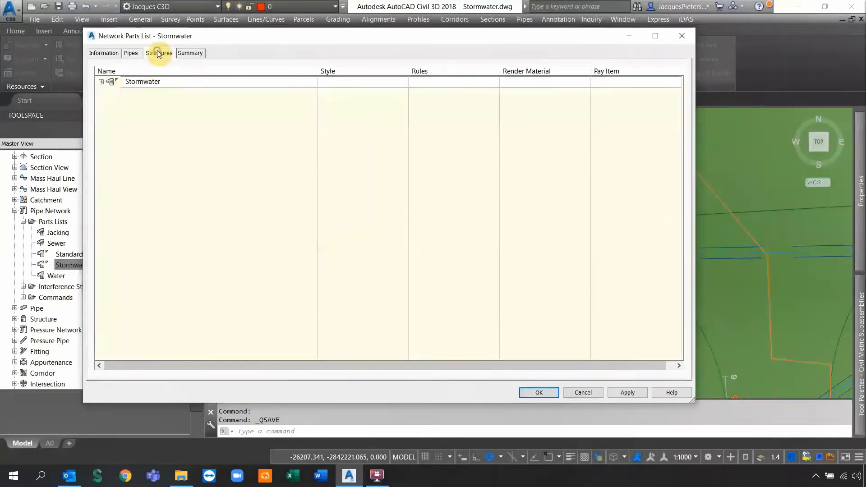
pyautogui.click(101, 82)
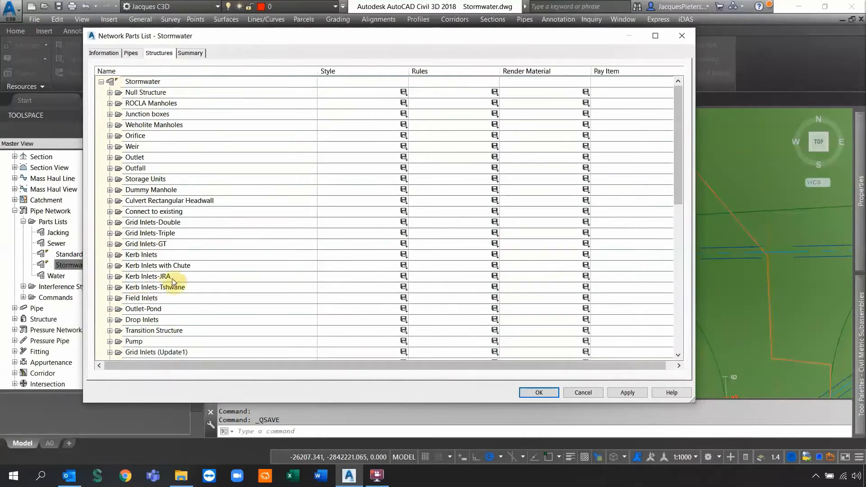
pyautogui.click(110, 288)
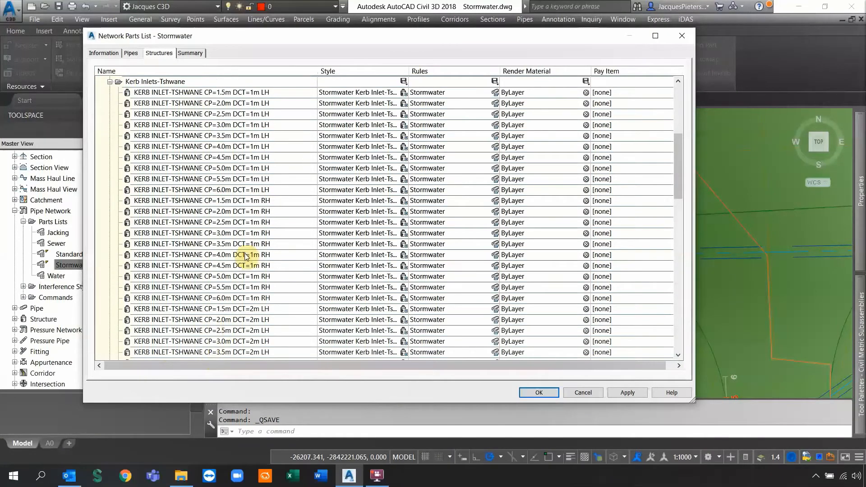
pyautogui.scroll(-12, 245, 256)
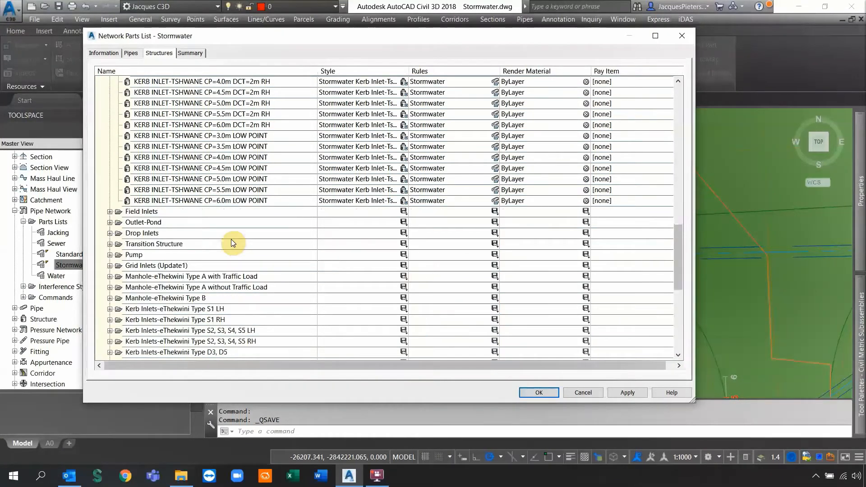
pyautogui.scroll(-7, 231, 243)
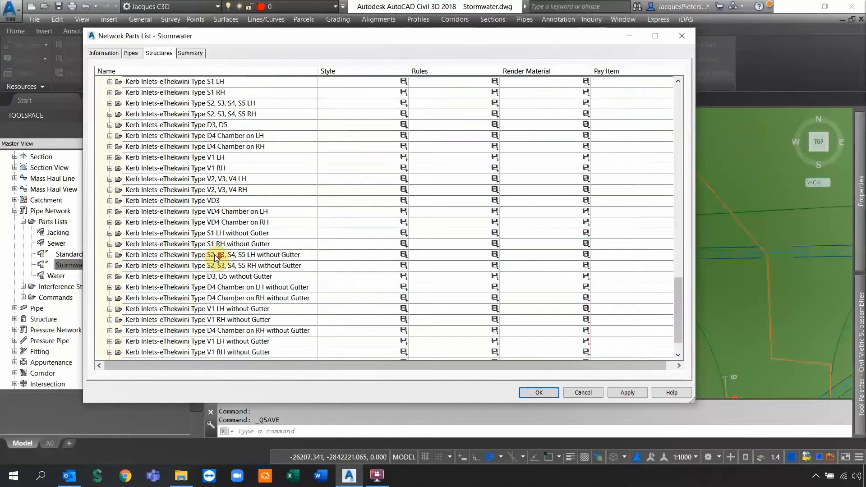
pyautogui.scroll(-1, 216, 256)
pyautogui.scroll(9, 194, 245)
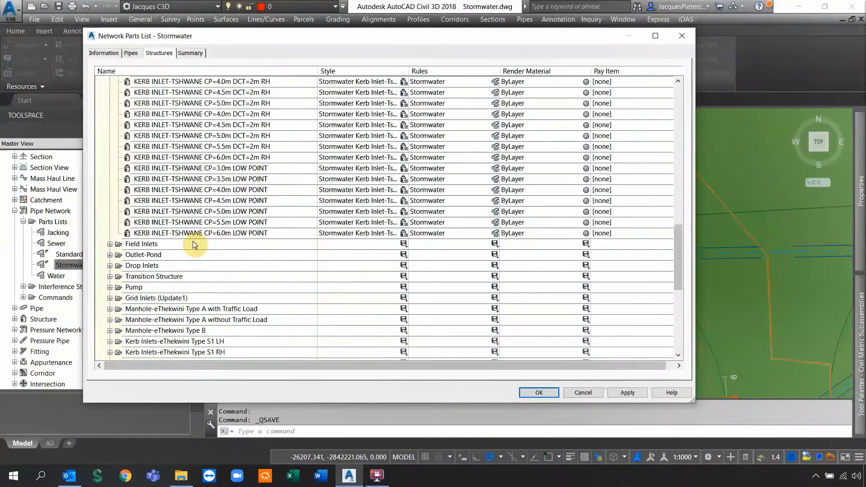
pyautogui.scroll(10, 198, 245)
pyautogui.click(110, 242)
pyautogui.scroll(2, 117, 253)
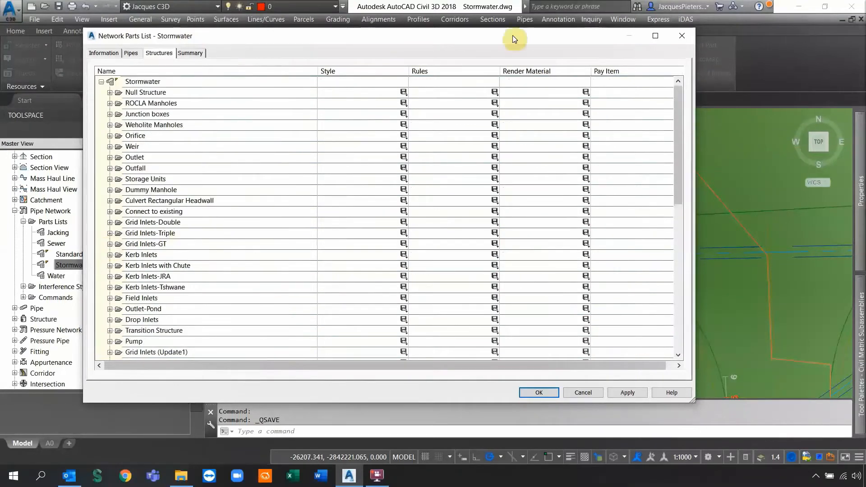
pyautogui.click(679, 36)
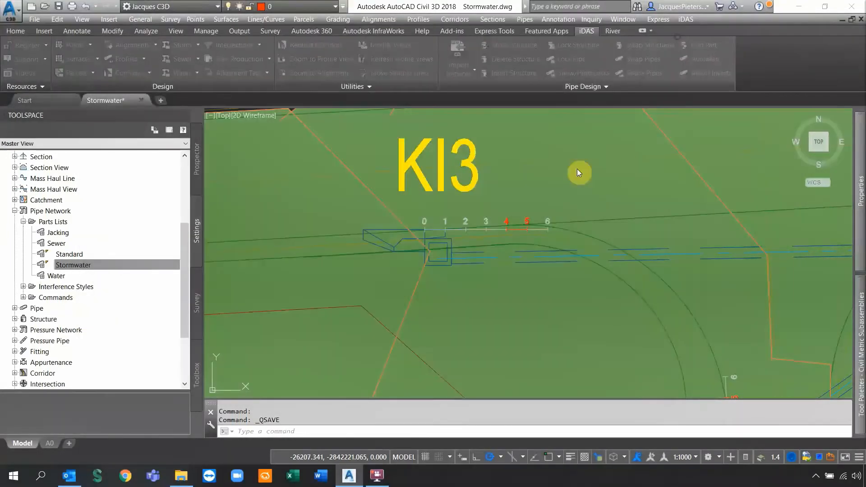
# Examine the storm network layout in plan from kerb inlet KI3 to outfall OF1.
pyautogui.scroll(-5, 433, 229)
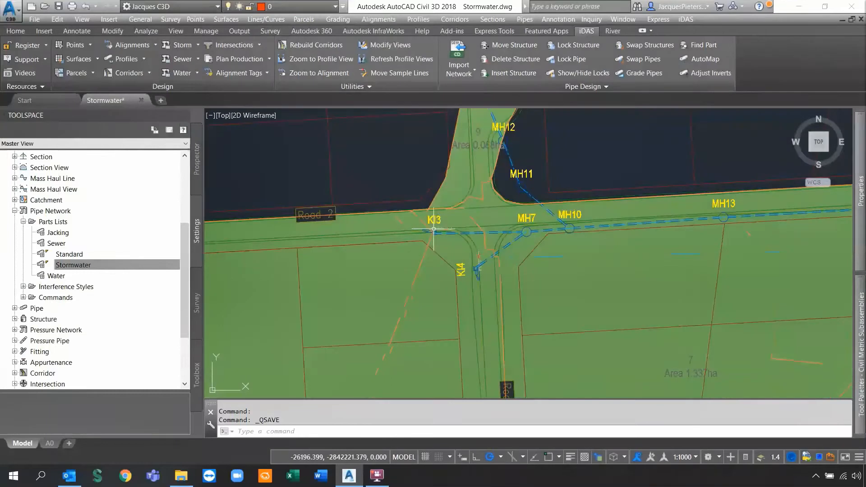
pyautogui.scroll(-5, 433, 229)
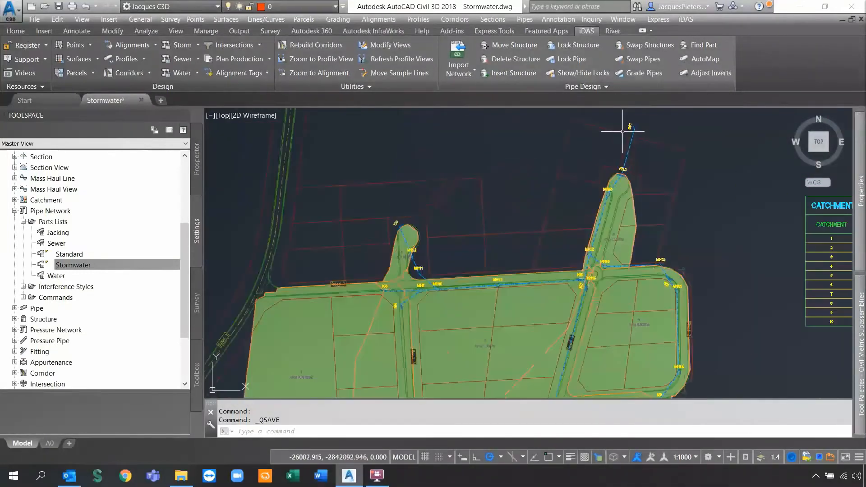
pyautogui.scroll(8, 622, 131)
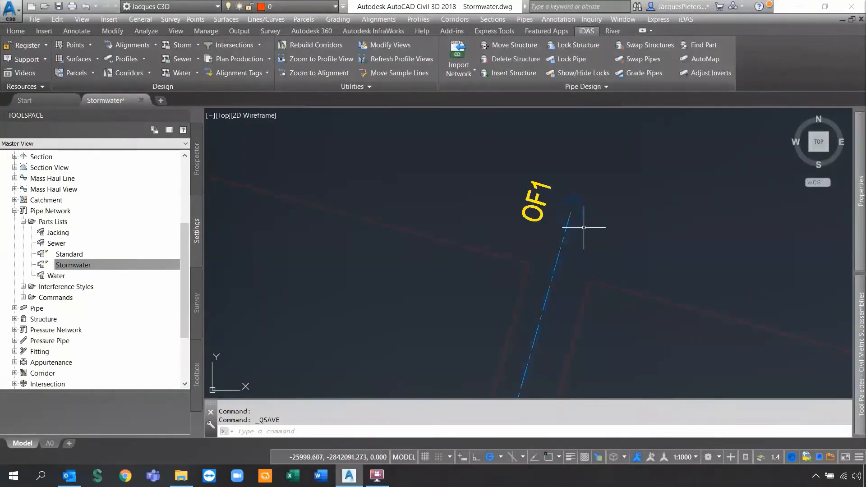
pyautogui.scroll(-12, 584, 227)
# Examine the storm pipes and the level data bands in the network's long section profile view.
pyautogui.moveTo(657, 261); pyautogui.dragTo(355, 235, button='middle')
pyautogui.moveTo(686, 220)
pyautogui.mouseDown(button='middle')
pyautogui.moveTo(394, 226)
pyautogui.moveTo(475, 167)
pyautogui.mouseUp(button='middle')
pyautogui.moveTo(650, 194); pyautogui.dragTo(541, 201, button='middle')
pyautogui.scroll(6, 547, 185)
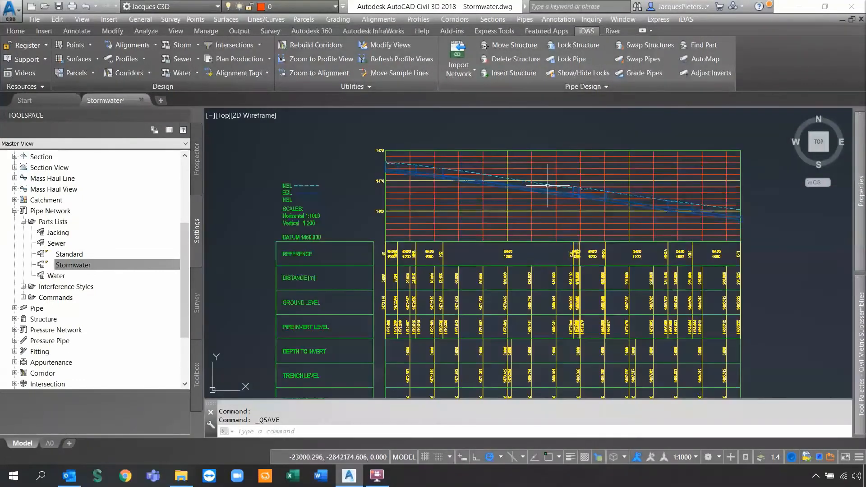
pyautogui.scroll(2, 548, 185)
pyautogui.moveTo(667, 264); pyautogui.dragTo(594, 265, button='middle')
pyautogui.scroll(-3, 524, 197)
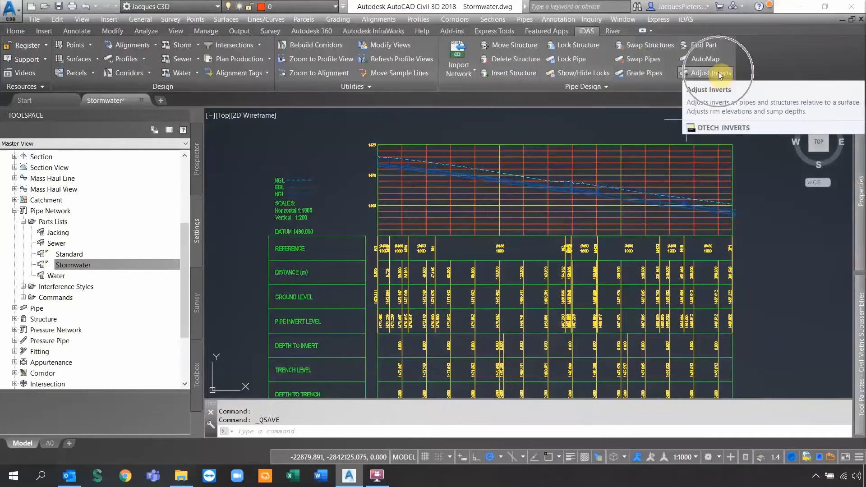
pyautogui.click(371, 75)
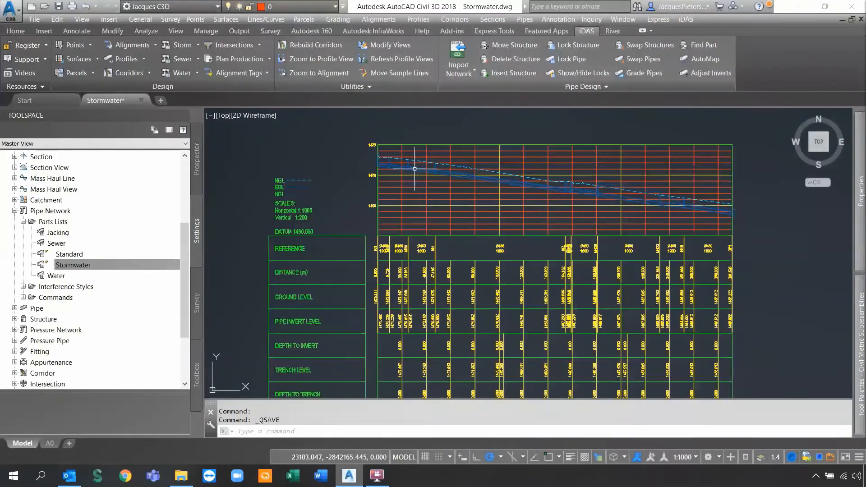
pyautogui.scroll(6, 384, 171)
pyautogui.click(340, 164)
pyautogui.press('Escape')
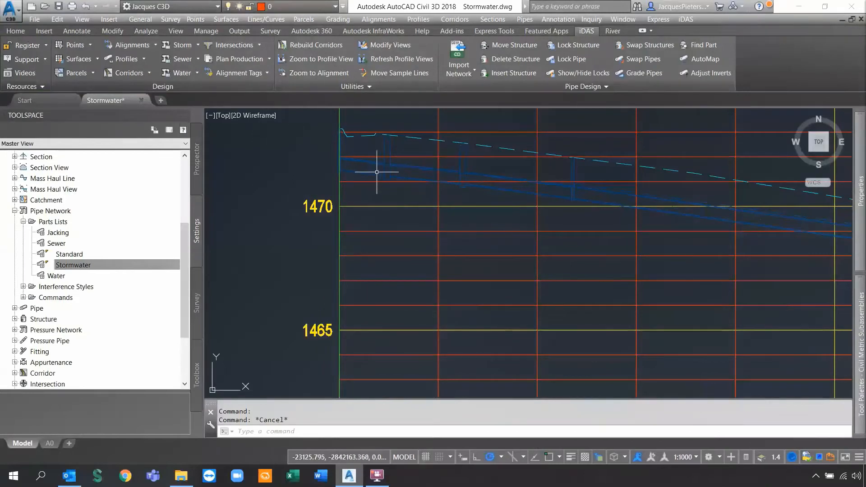
pyautogui.scroll(-12, 495, 168)
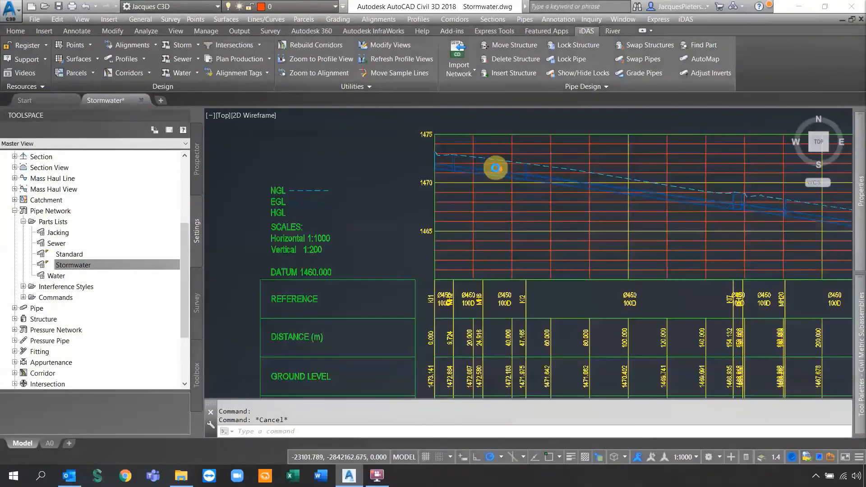
# Examine the catchment areas draining to the kerb inlets in plan, together with the catchment table.
pyautogui.moveTo(463, 194)
pyautogui.mouseDown(button='middle')
pyautogui.moveTo(569, 194)
pyautogui.moveTo(839, 159)
pyautogui.mouseUp(button='middle')
pyautogui.scroll(-3, 615, 189)
pyautogui.scroll(11, 236, 158)
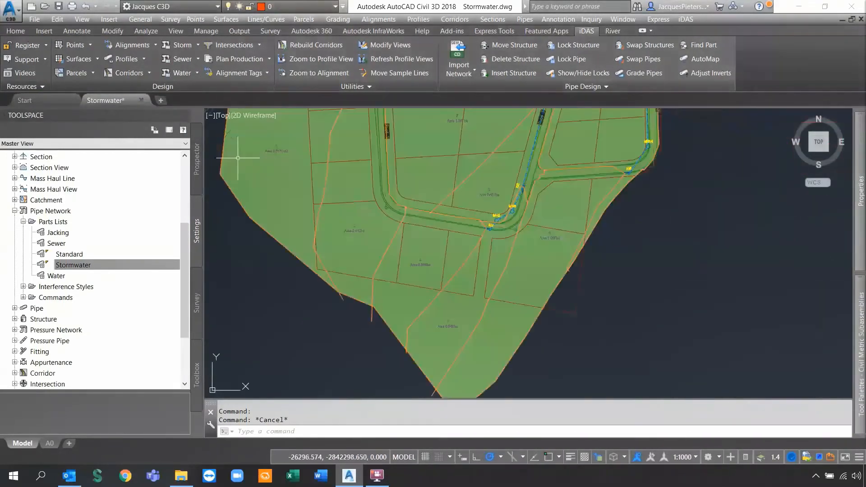
pyautogui.moveTo(270, 140); pyautogui.dragTo(386, 205, button='middle')
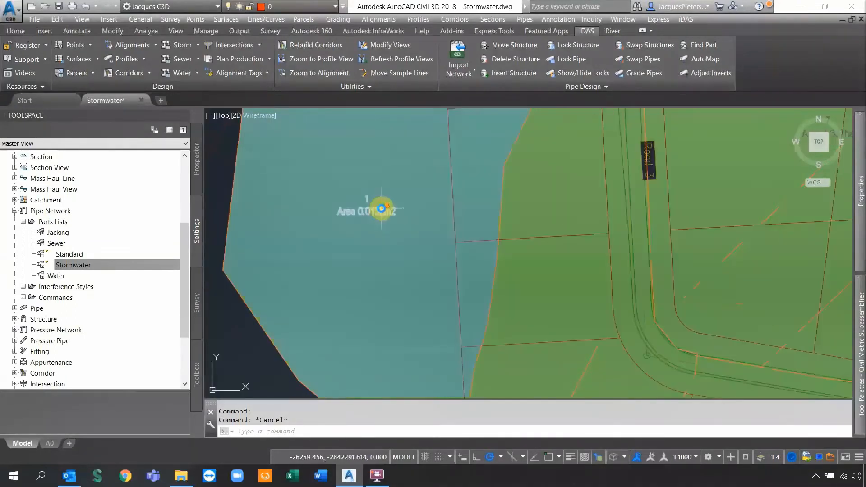
pyautogui.scroll(-5, 381, 208)
pyautogui.scroll(4, 476, 294)
pyautogui.scroll(-4, 556, 315)
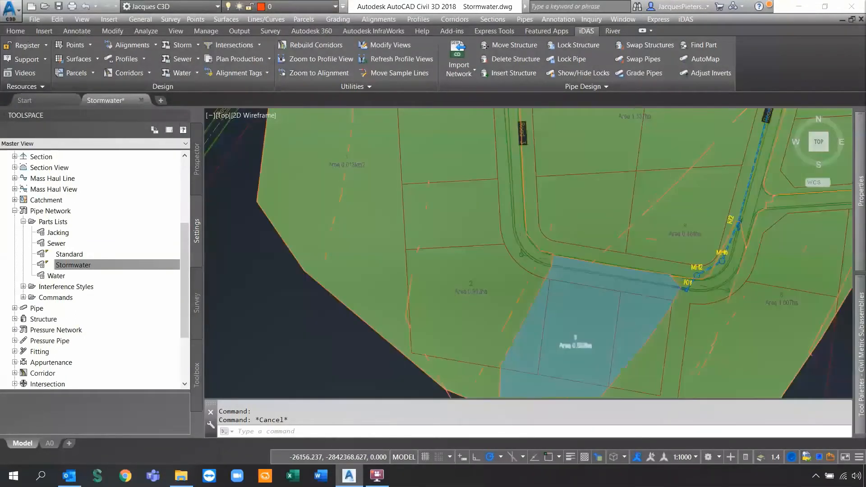
pyautogui.moveTo(668, 162)
pyautogui.mouseDown(button='middle')
pyautogui.moveTo(544, 210)
pyautogui.moveTo(276, 288)
pyautogui.mouseUp(button='middle')
pyautogui.scroll(5, 601, 198)
pyautogui.scroll(-4, 551, 318)
pyautogui.moveTo(465, 275); pyautogui.dragTo(505, 228, button='middle')
pyautogui.scroll(-2, 498, 243)
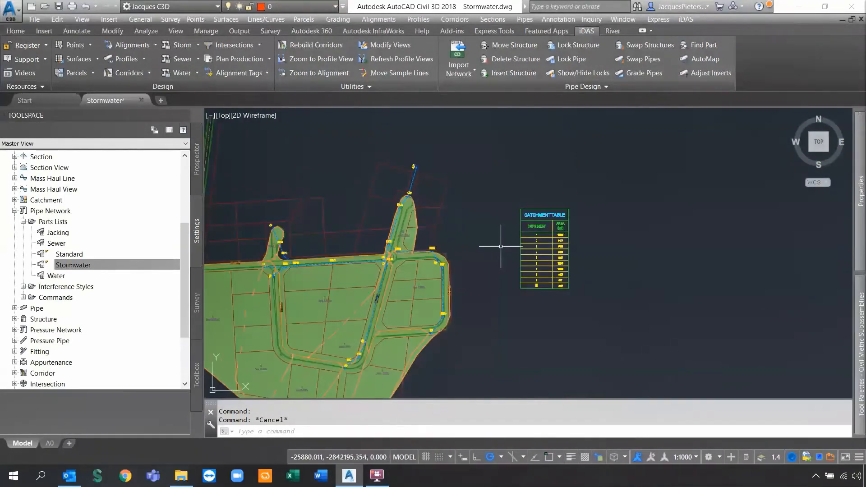
# Open the Storm Water Manager for the Stormwater network and show the branch long section.
pyautogui.click(196, 46)
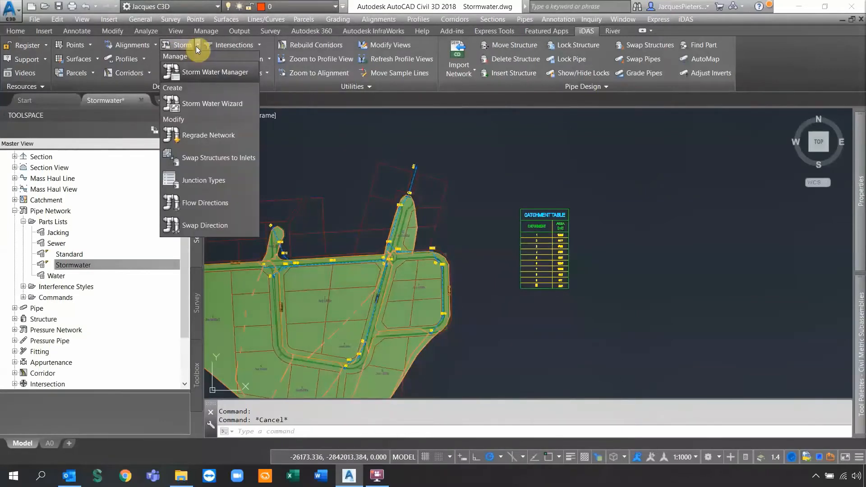
pyautogui.click(197, 70)
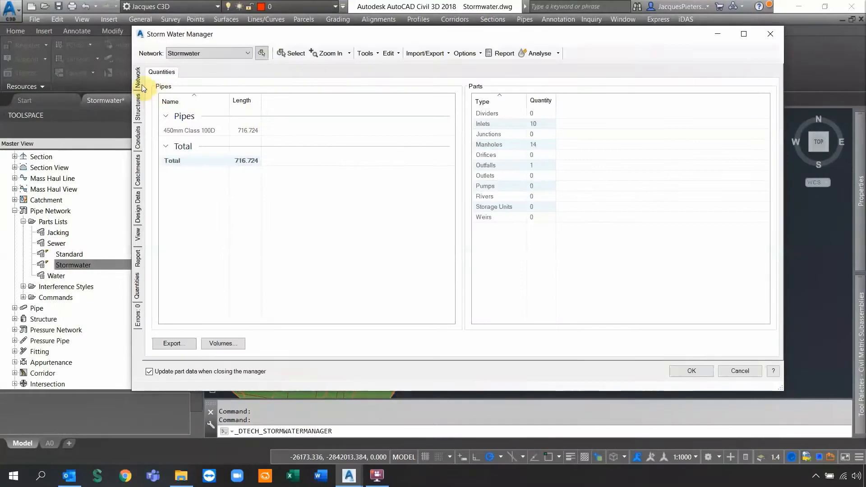
pyautogui.click(140, 84)
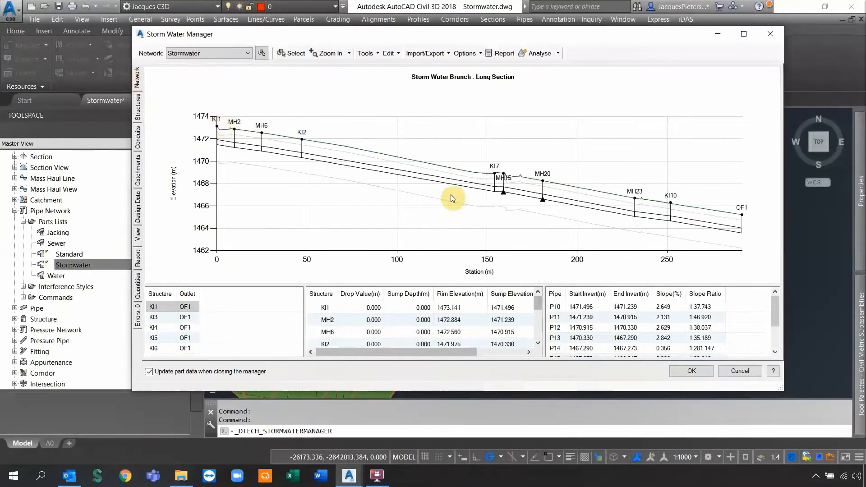
# Review the network's structure data for inlets, junctions, dividers and outfalls in the Storm Water Manager.
pyautogui.click(137, 107)
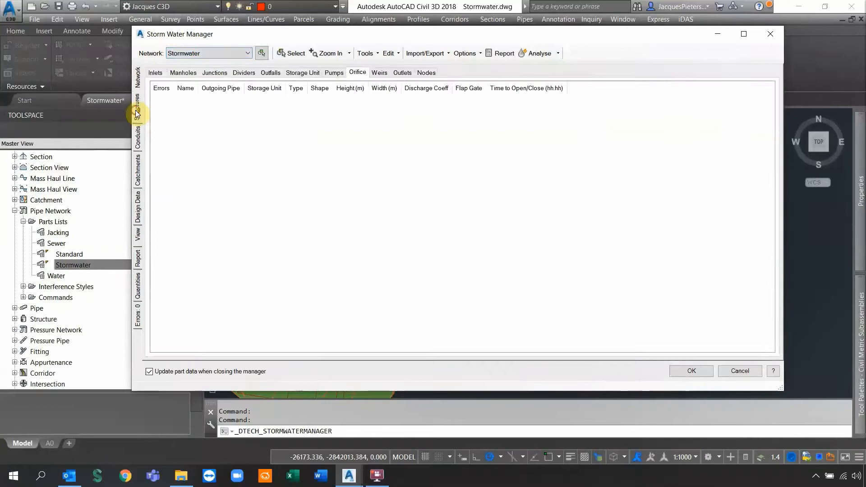
pyautogui.click(156, 72)
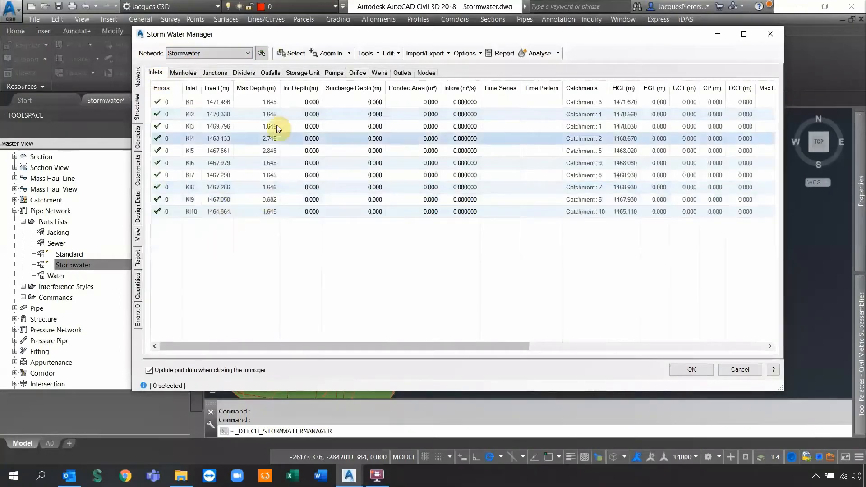
pyautogui.click(215, 72)
pyautogui.click(250, 75)
pyautogui.click(270, 72)
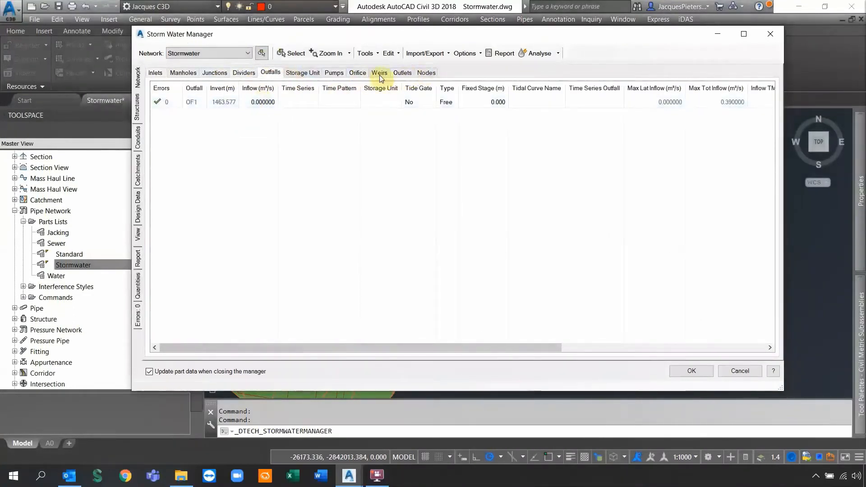
# Show the conduit pipe data in the Storm Water Manager and maximize the window to examine all columns.
pyautogui.click(137, 137)
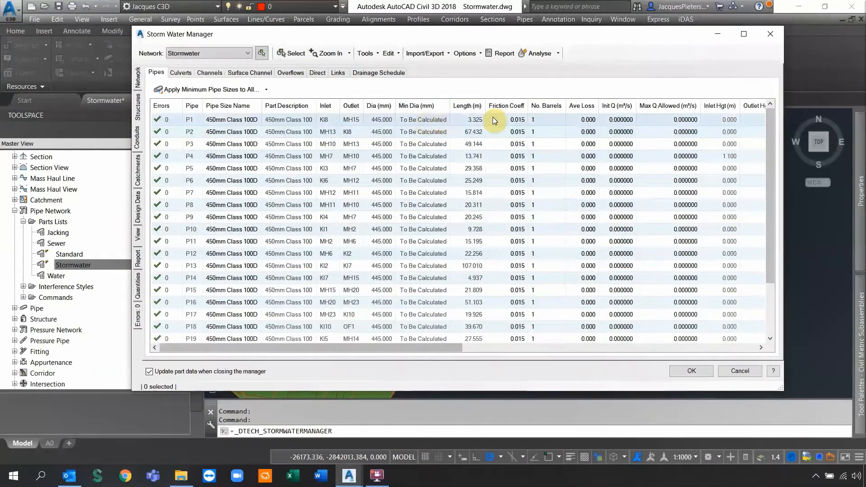
pyautogui.press('ctrl')
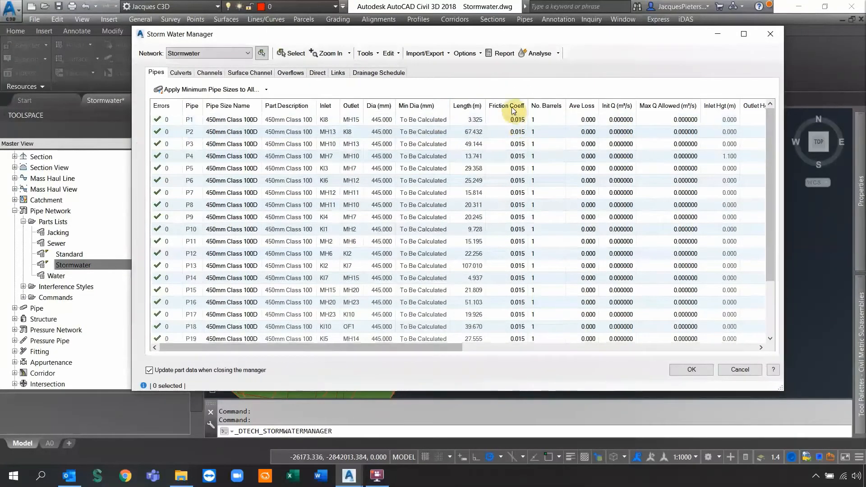
pyautogui.click(743, 33)
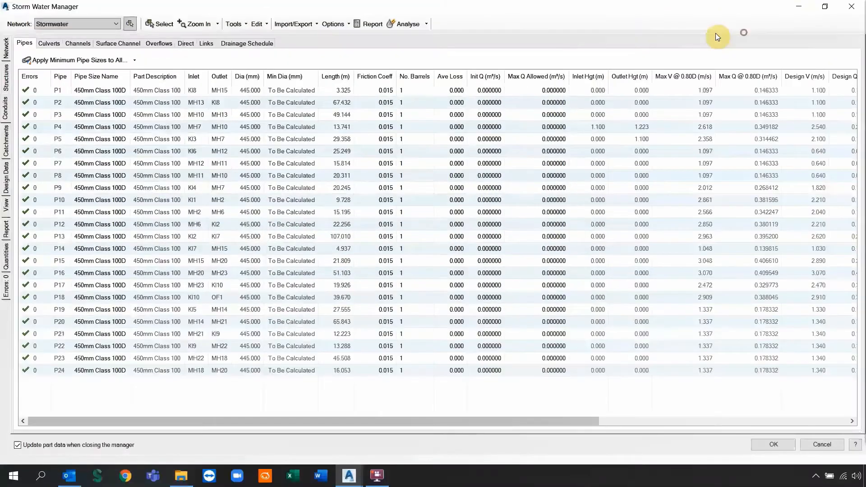
# Show the catchment data, select Catchment : 1 and open its catchment site properties.
pyautogui.click(5, 139)
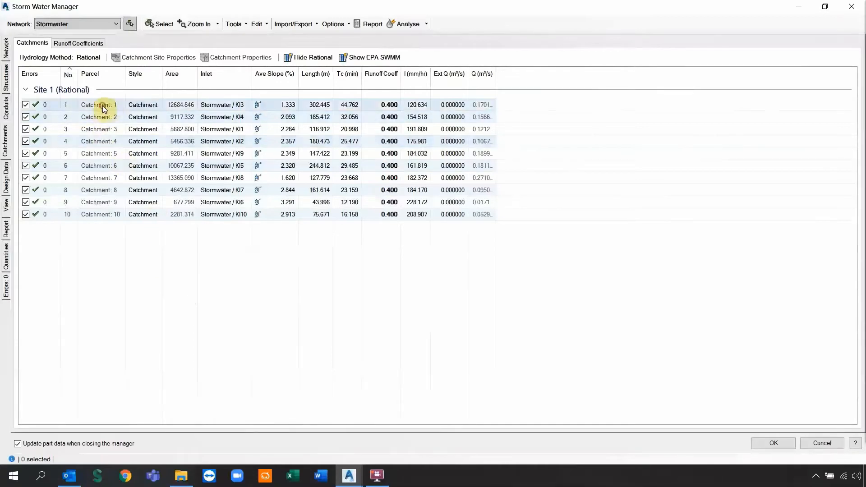
pyautogui.click(121, 106)
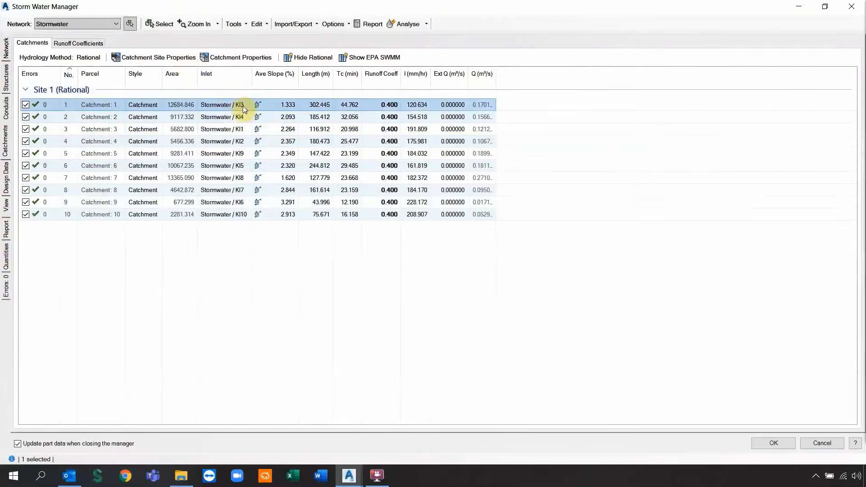
pyautogui.click(130, 60)
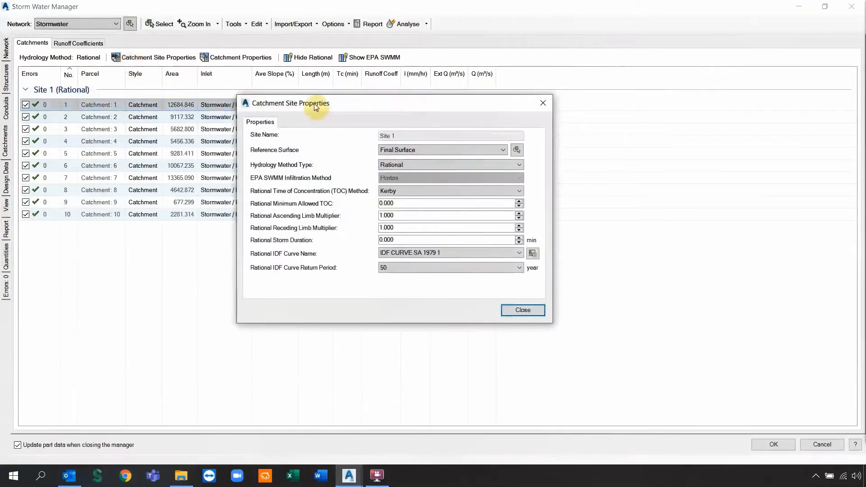
# Examine the time of concentration methods and the available IDF curves in the catchment site properties.
pyautogui.moveTo(314, 103); pyautogui.dragTo(276, 95)
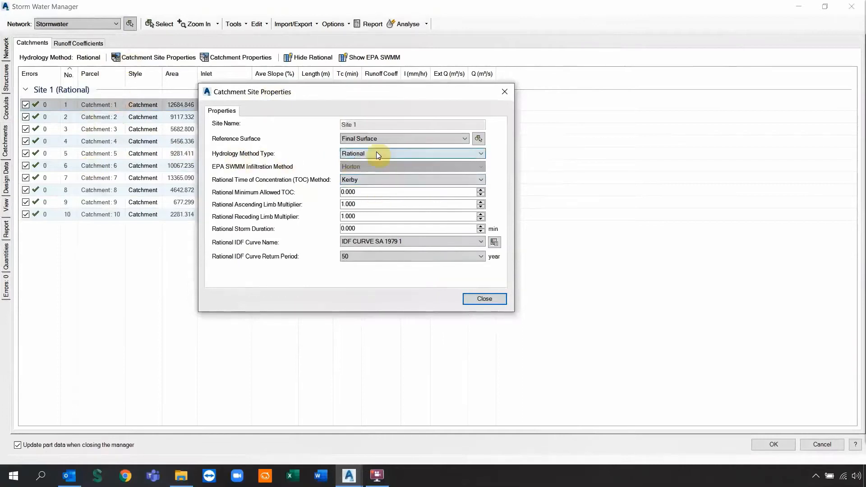
pyautogui.click(386, 183)
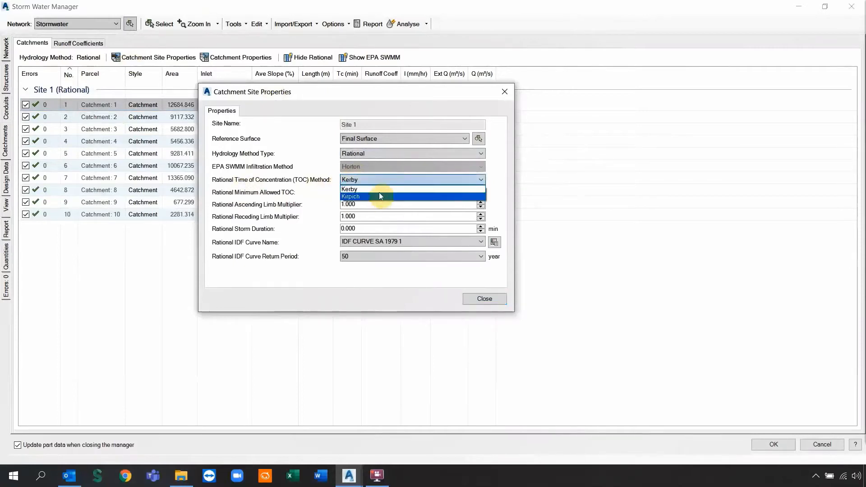
pyautogui.click(377, 190)
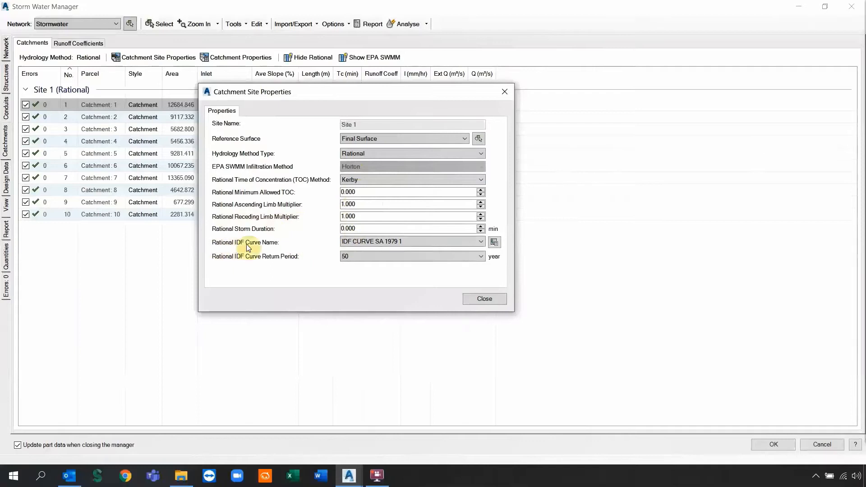
pyautogui.click(435, 241)
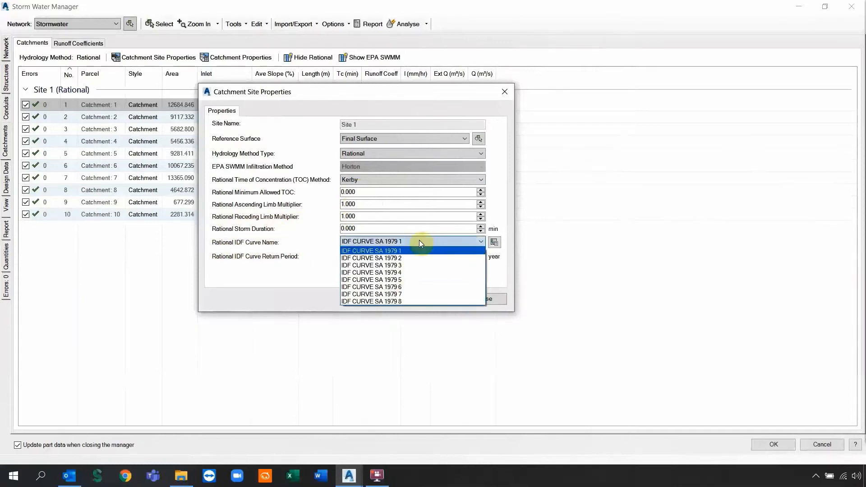
pyautogui.click(419, 241)
# View the 50-year graph of IDF CURVE SA 1979 1 in the IDF Curve Editor, leaving the editor without changes.
pyautogui.click(494, 243)
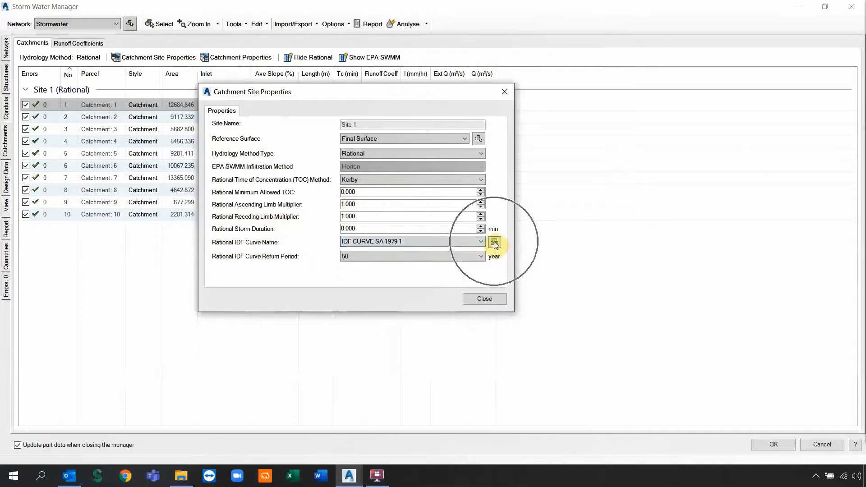
pyautogui.click(434, 116)
pyautogui.click(411, 175)
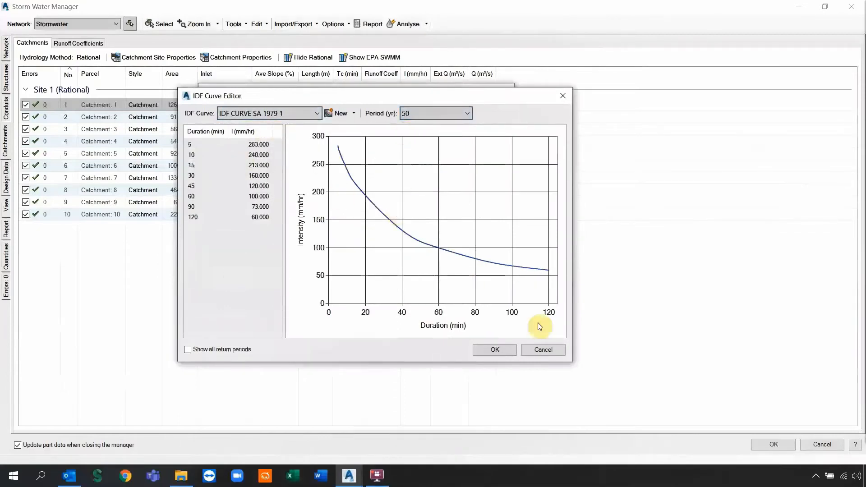
pyautogui.click(543, 350)
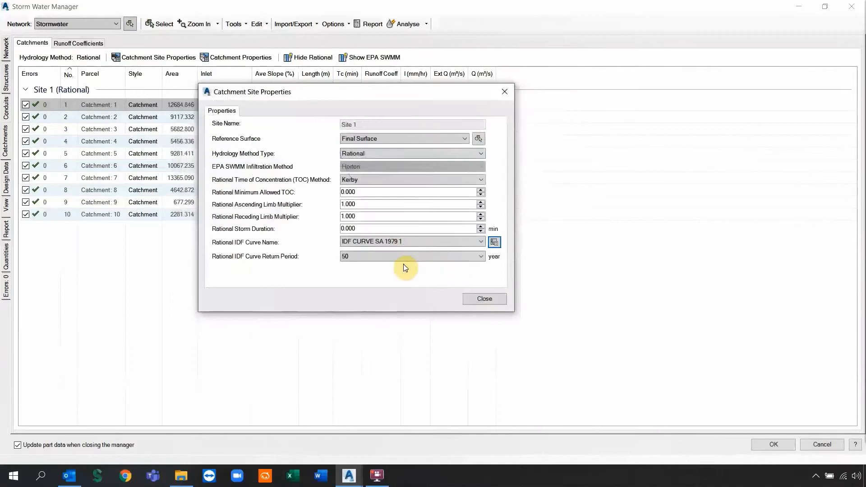
# Check the available IDF curve return periods for Site 1 and close the catchment site properties.
pyautogui.click(391, 256)
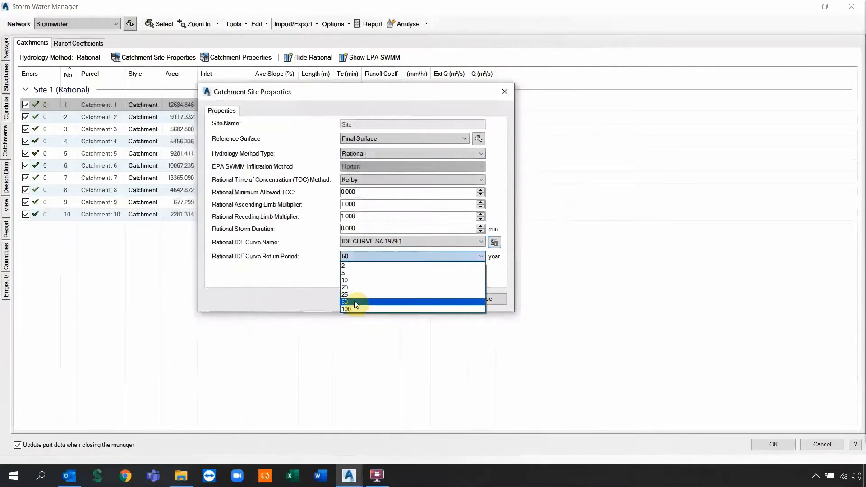
pyautogui.click(374, 254)
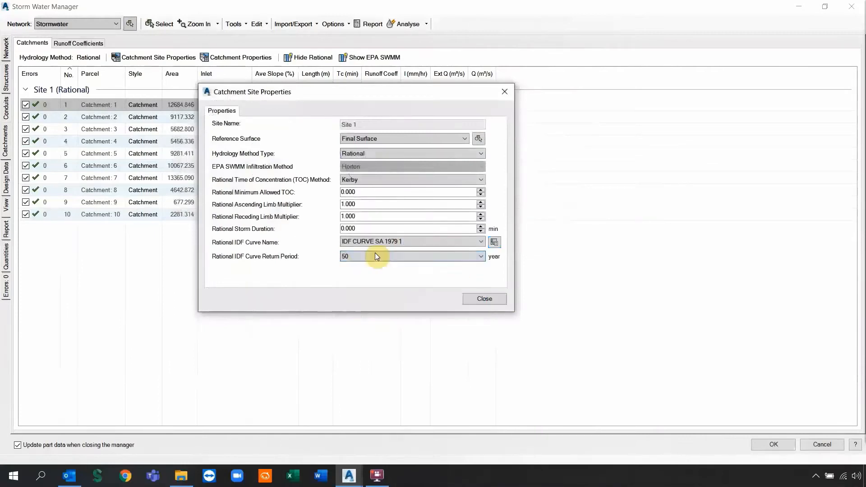
pyautogui.click(483, 299)
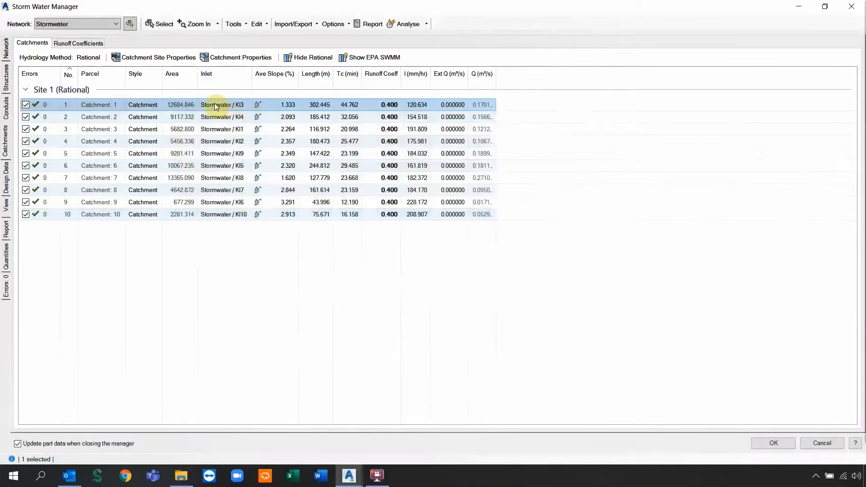
# Open the properties of Catchment : 1 and review its general and Rational method settings, including the Kerby roughness coefficient.
pyautogui.click(232, 58)
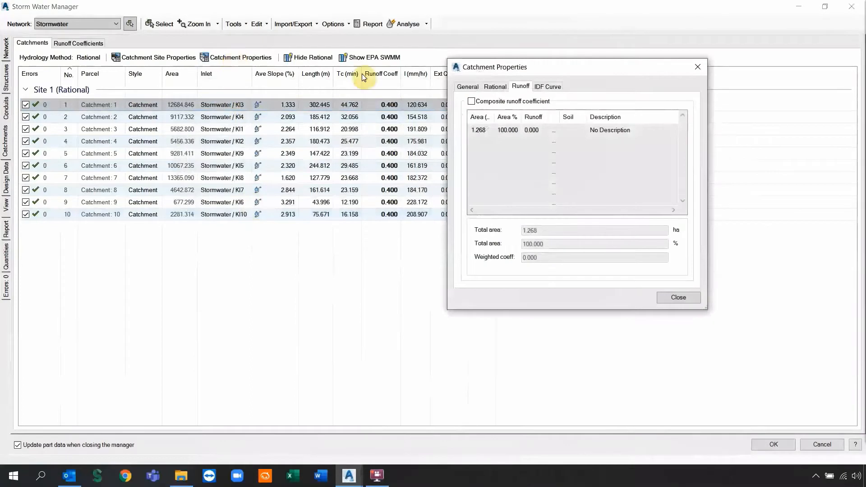
pyautogui.moveTo(505, 68); pyautogui.dragTo(370, 88)
pyautogui.click(332, 107)
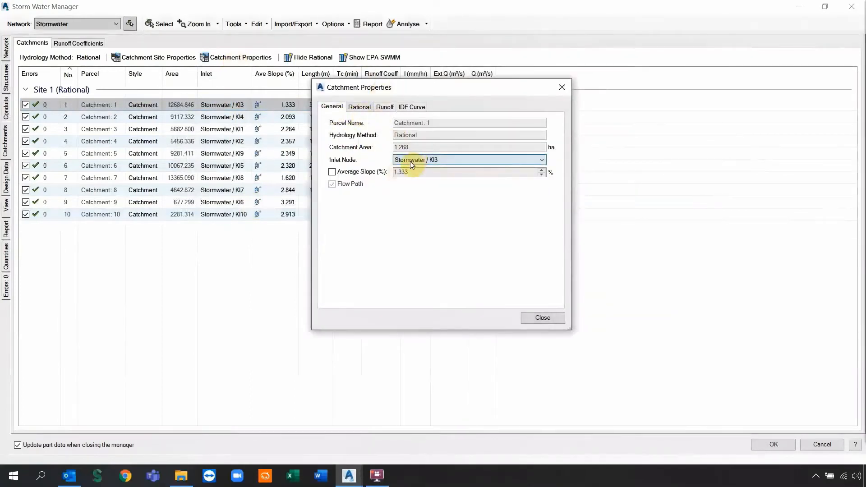
pyautogui.click(359, 108)
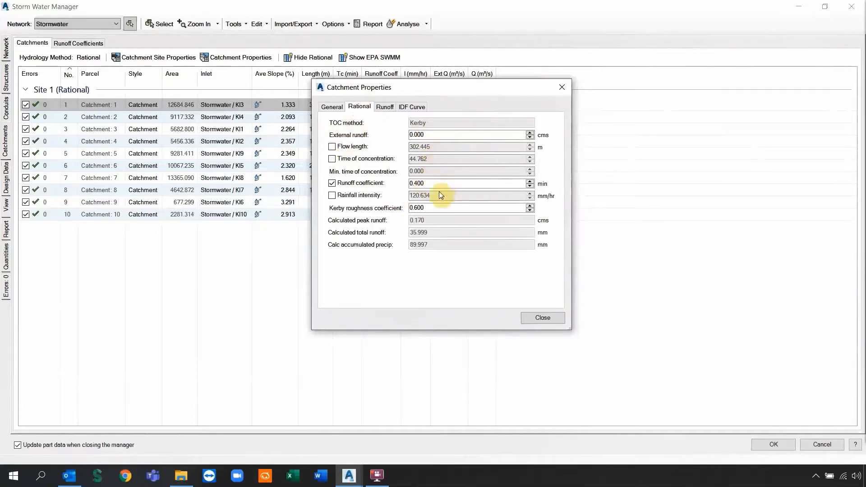
pyautogui.click(437, 208)
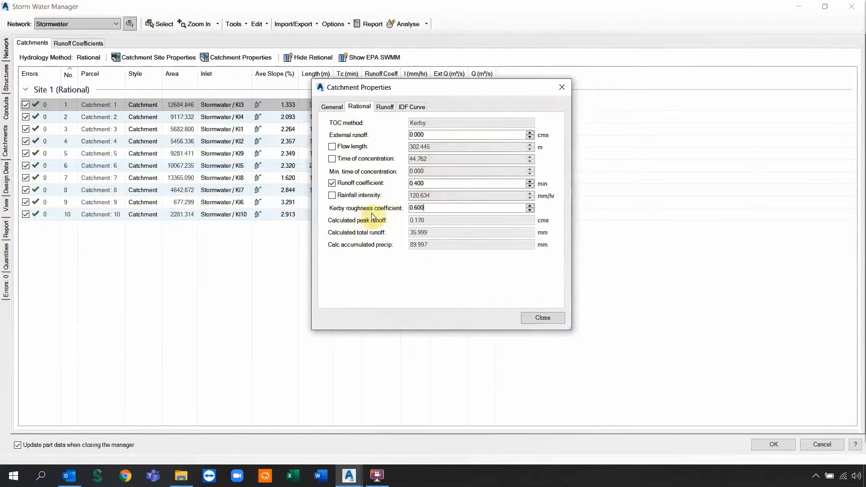
# Enable the composite runoff coefficient for Catchment : 1 and split its area into 80% and 20%.
pyautogui.click(385, 108)
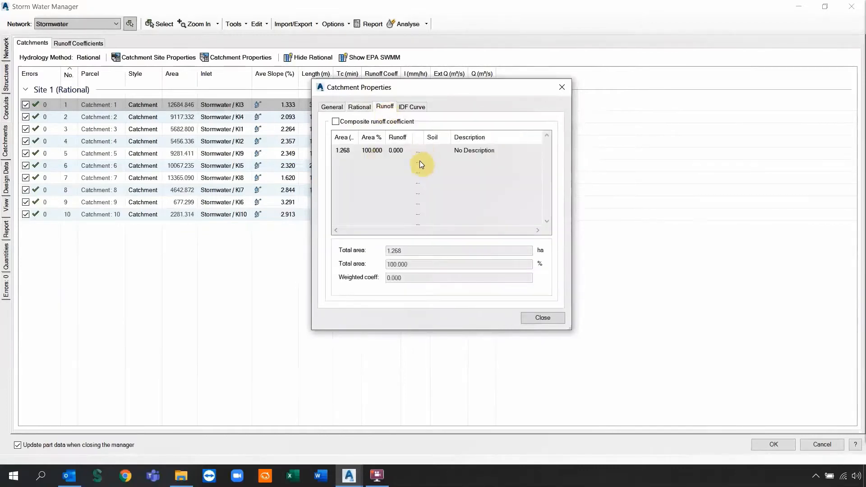
pyautogui.click(335, 121)
pyautogui.doubleClick(370, 151)
pyautogui.write('80')
pyautogui.click(364, 162)
pyautogui.write('20')
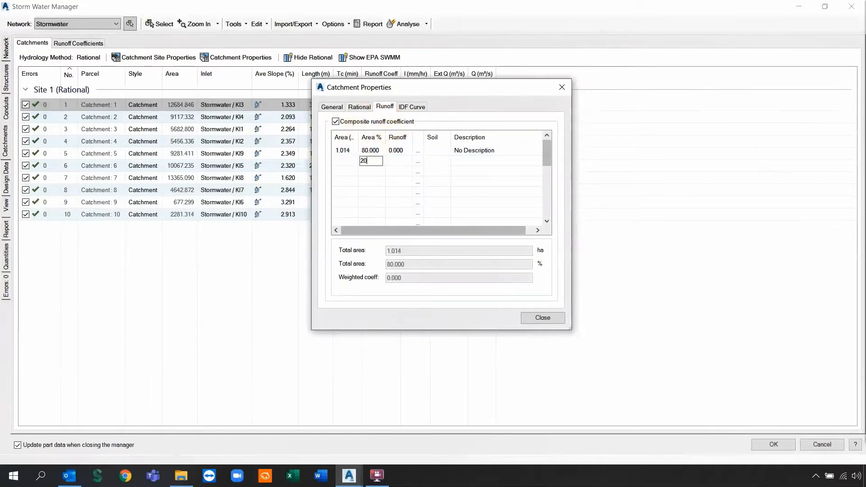
pyautogui.click(382, 195)
# Set the runoff coefficients to 0.95 for the 80% area and 0.005 for the 20% area, and check the catchment's IDF curve.
pyautogui.doubleClick(396, 151)
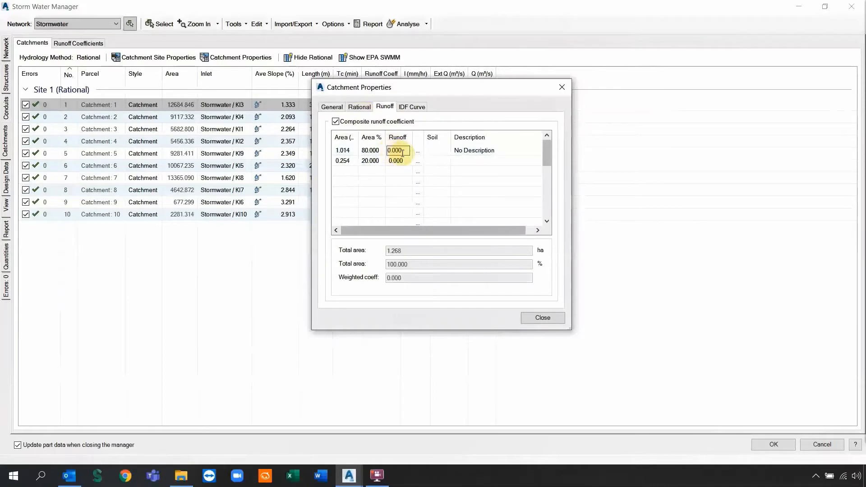
pyautogui.write('0.95')
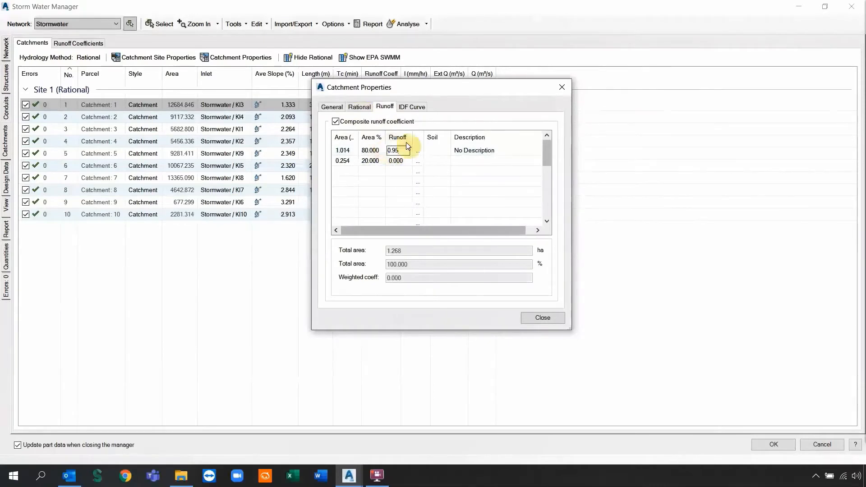
pyautogui.doubleClick(396, 161)
pyautogui.write('0.')
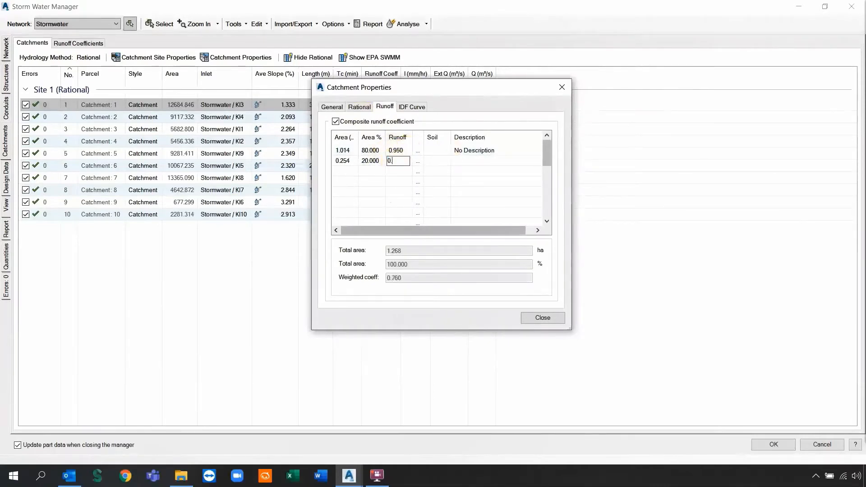
pyautogui.click(397, 172)
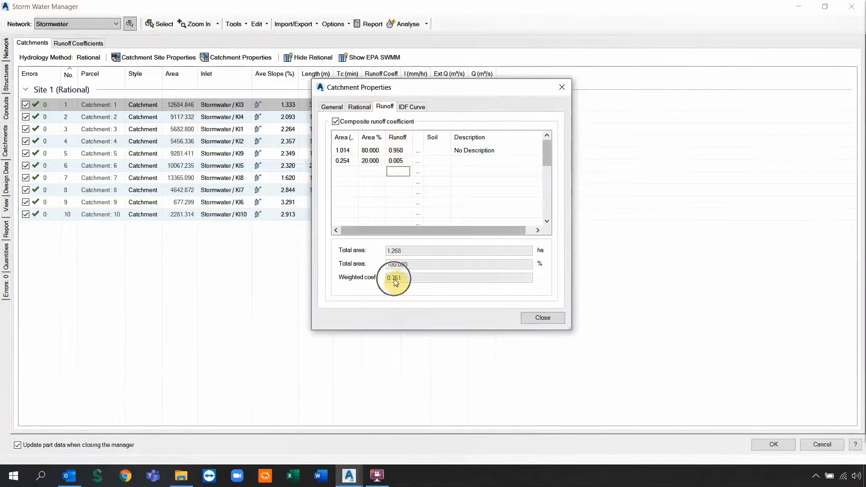
pyautogui.click(421, 105)
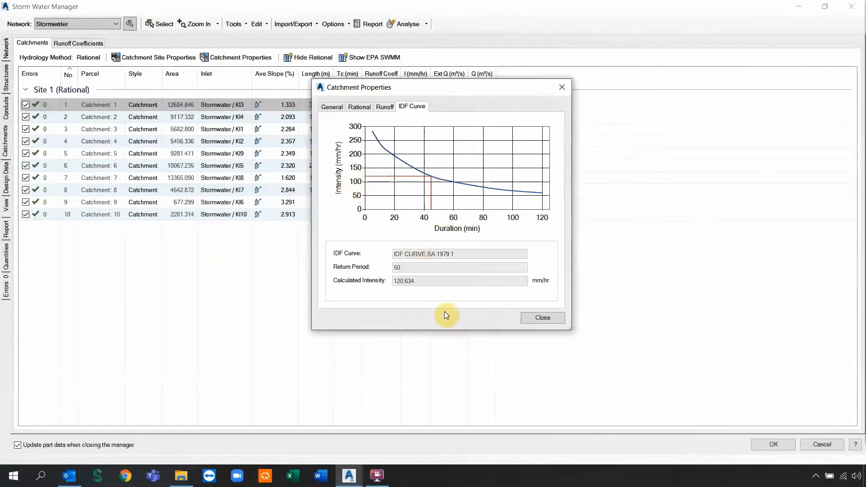
pyautogui.click(537, 316)
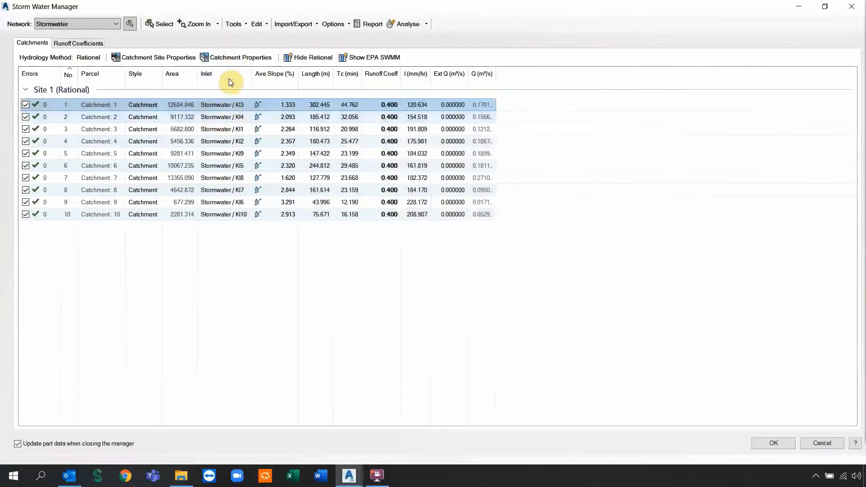
# Examine the inlet choices and the flow path options available for Catchment : 1 in the catchment table.
pyautogui.click(236, 105)
pyautogui.click(236, 105)
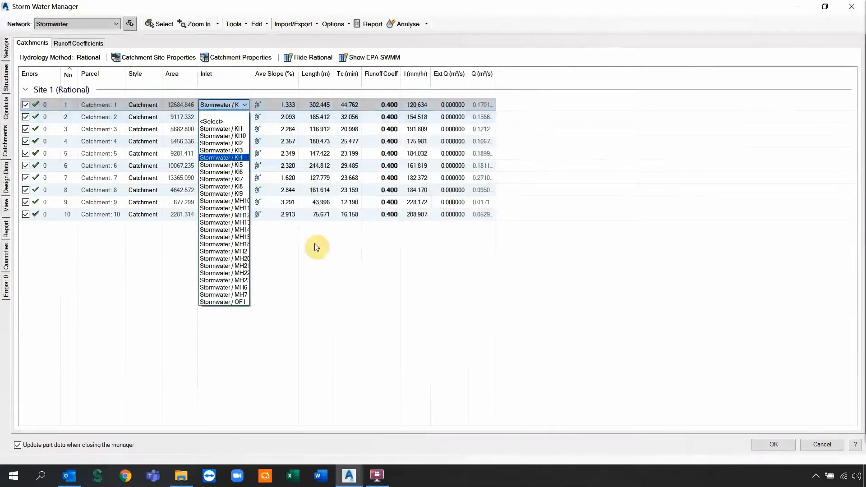
pyautogui.click(271, 104)
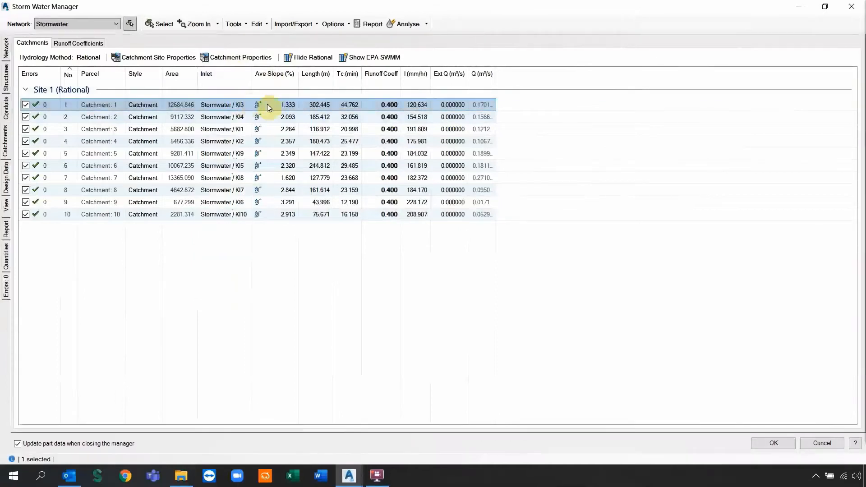
pyautogui.rightClick(276, 111)
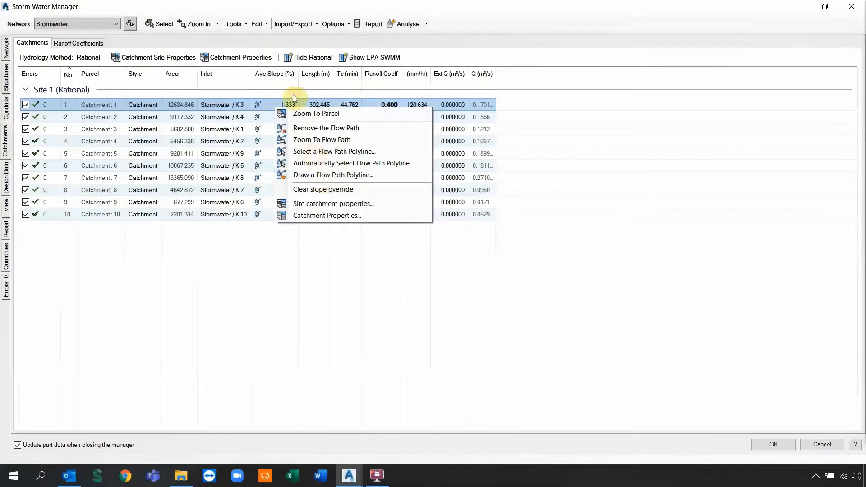
pyautogui.click(499, 312)
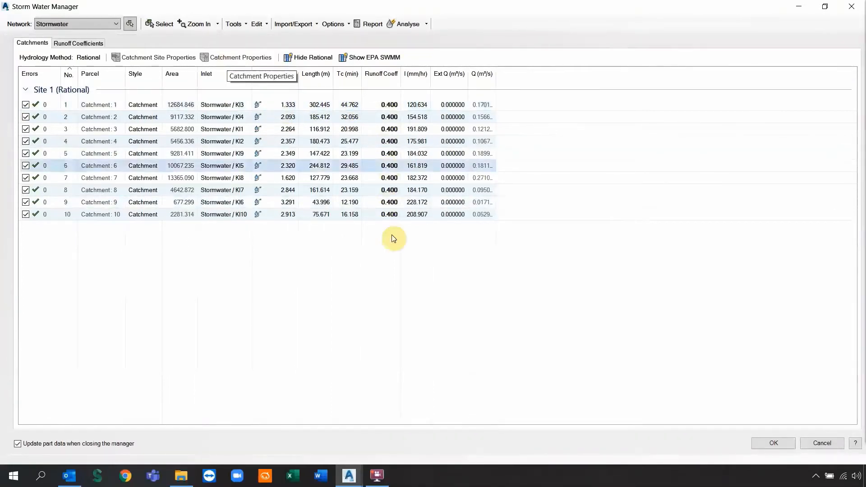
# Clear the runoff coefficient overrides of all catchments and sort the table by catchment number.
pyautogui.click(388, 74)
pyautogui.rightClick(386, 75)
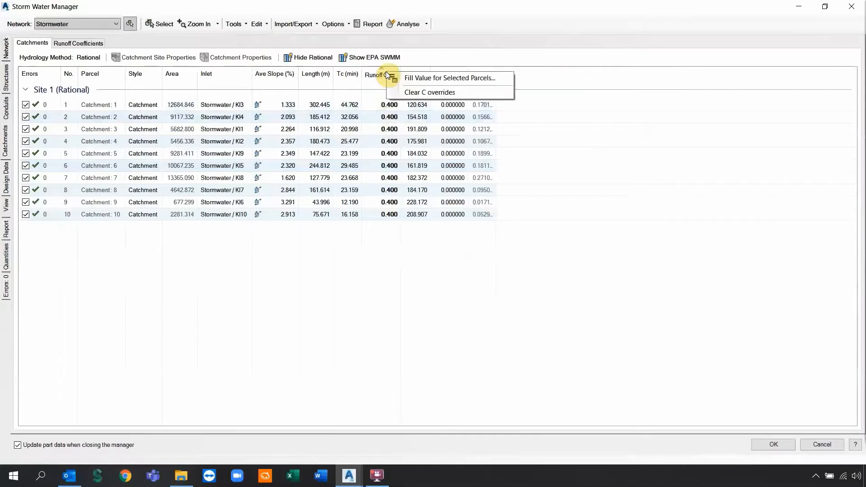
pyautogui.click(437, 94)
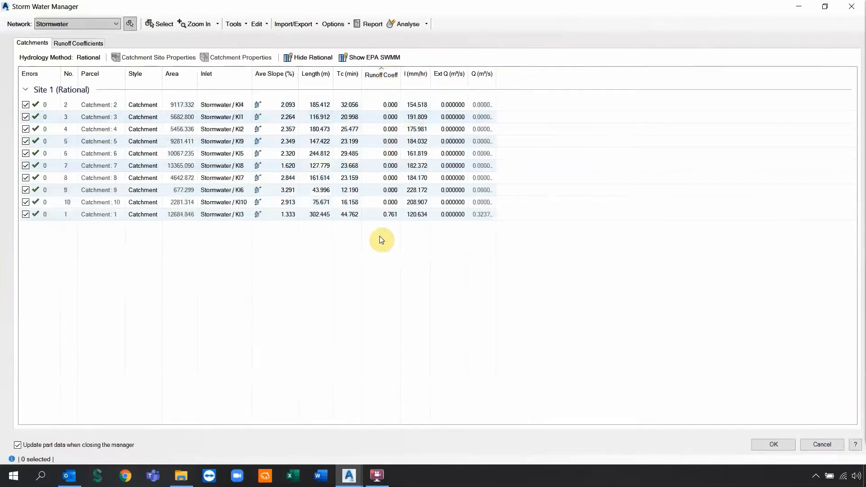
pyautogui.click(68, 75)
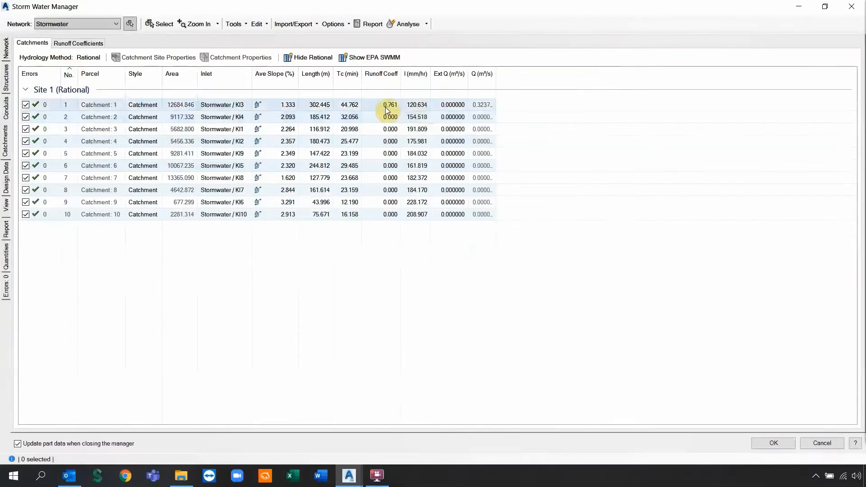
# Try to clear the runoff coefficient override of Catchment : 1 alone.
pyautogui.press('ctrl')
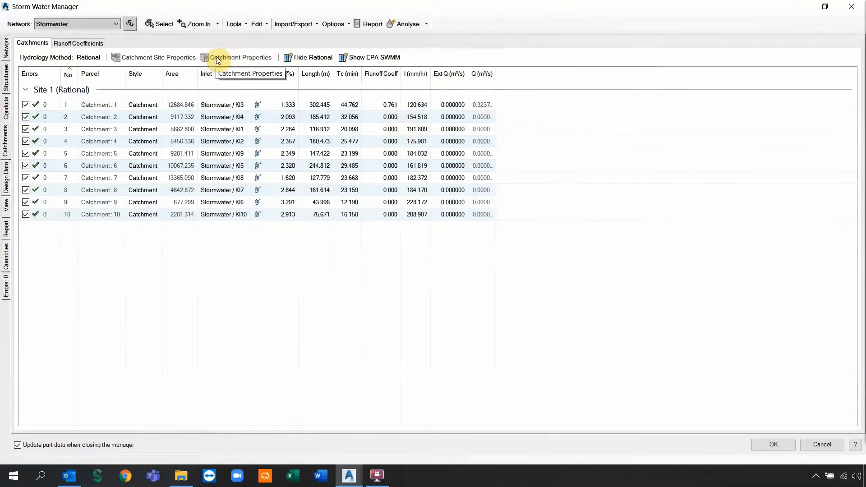
pyautogui.click(385, 140)
pyautogui.click(385, 108)
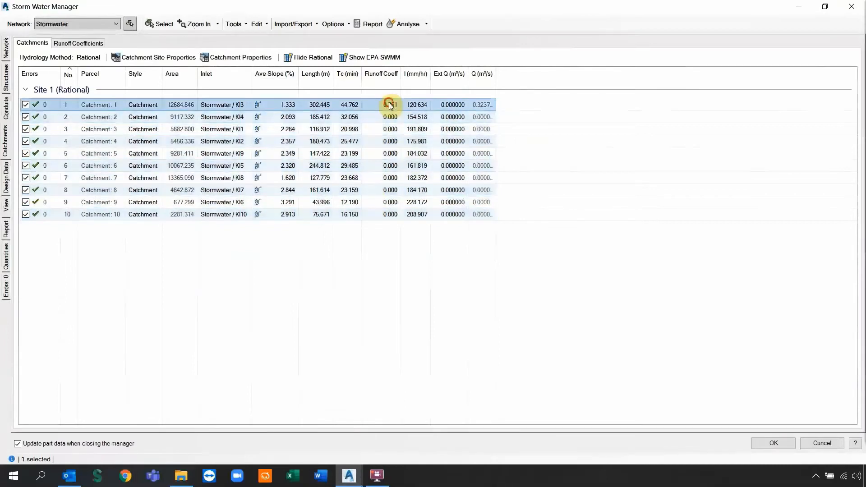
pyautogui.rightClick(385, 75)
pyautogui.click(411, 95)
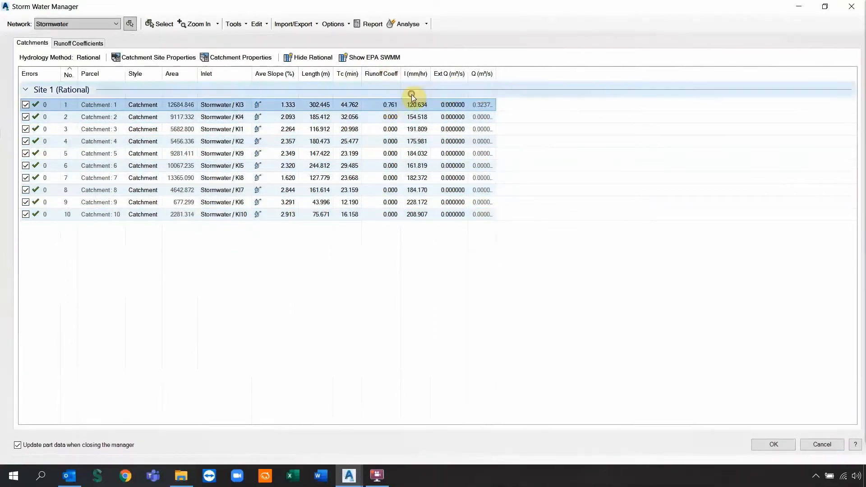
# Fill a runoff coefficient of 0.95 for all ten catchments and widen the Q column to show the full flow values.
pyautogui.keyDown('shift'); pyautogui.click(381, 214); pyautogui.keyUp('shift')
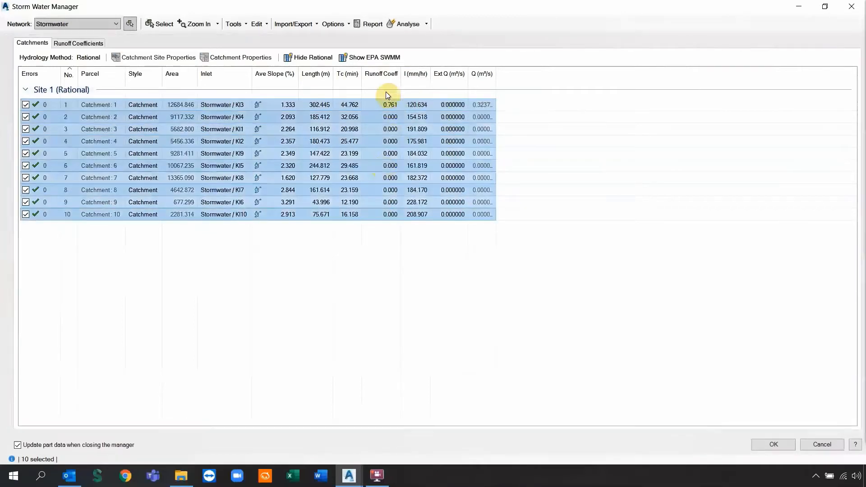
pyautogui.rightClick(382, 78)
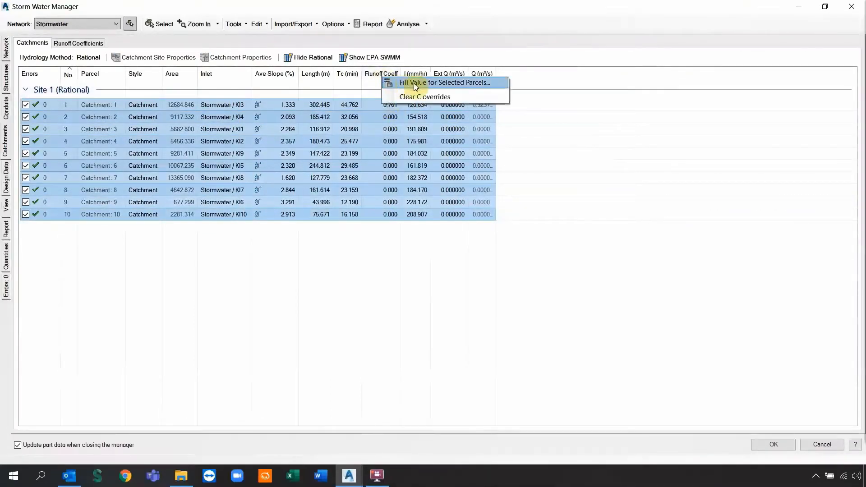
pyautogui.click(413, 83)
pyautogui.write('0.95')
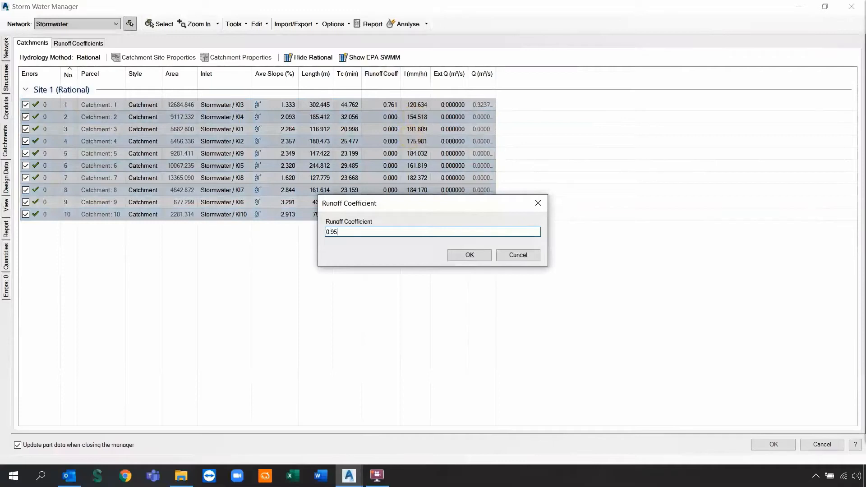
pyautogui.click(469, 256)
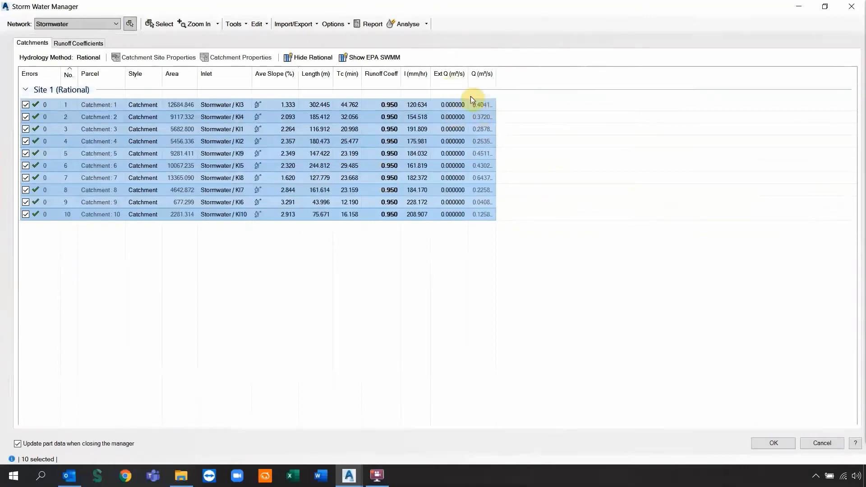
pyautogui.moveTo(500, 79); pyautogui.dragTo(537, 120)
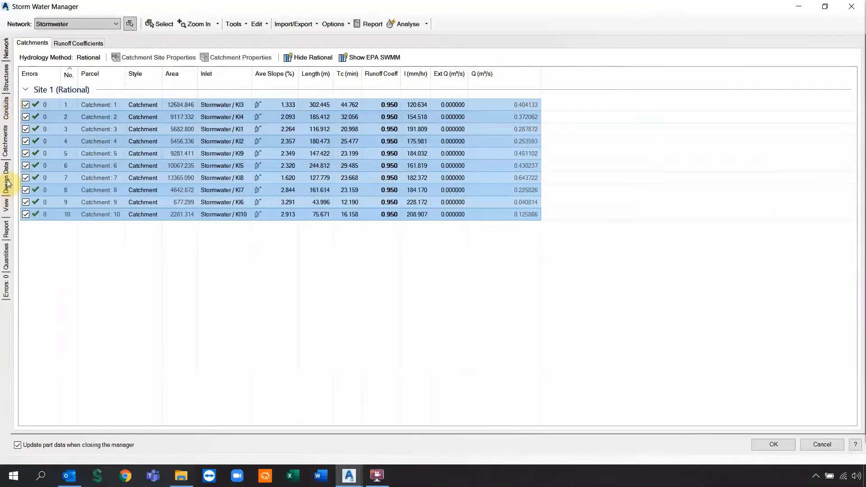
# Review the hydrology method and routing model choices in the network design settings, keeping Rational and Steady Flow.
pyautogui.click(7, 182)
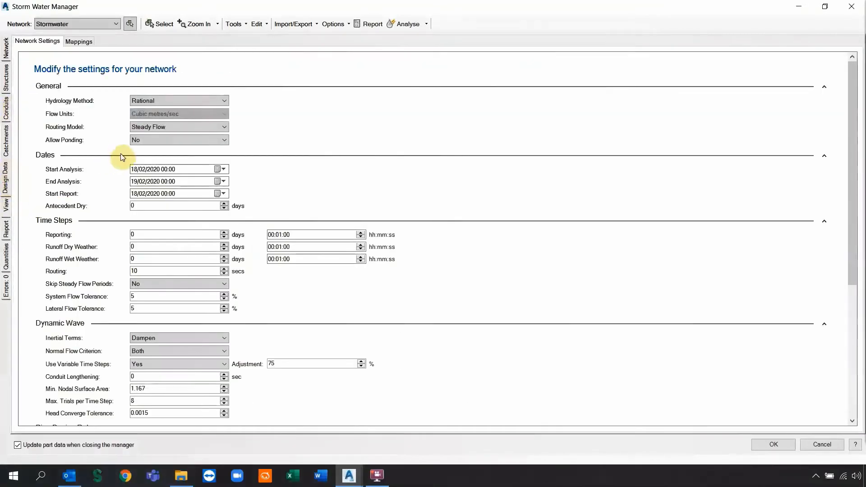
pyautogui.click(176, 100)
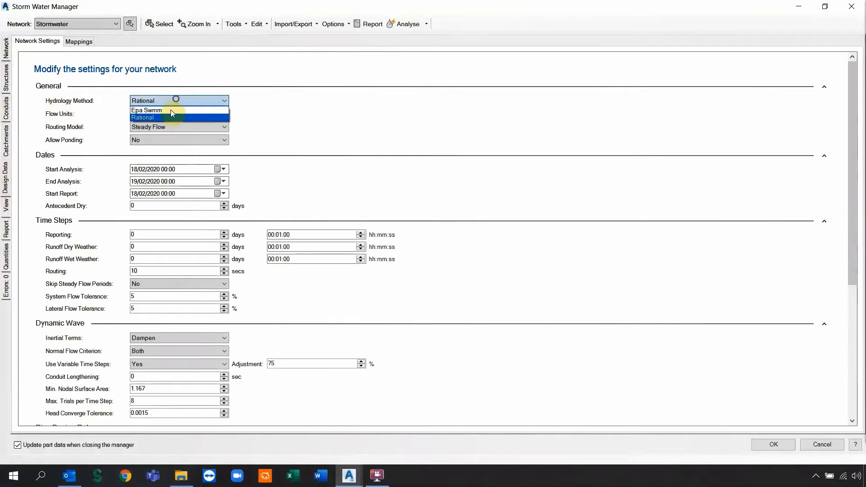
pyautogui.click(168, 112)
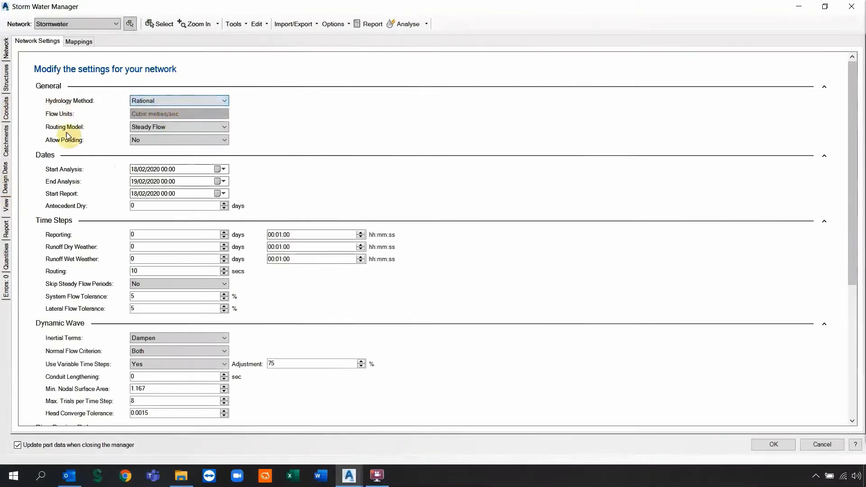
pyautogui.click(188, 128)
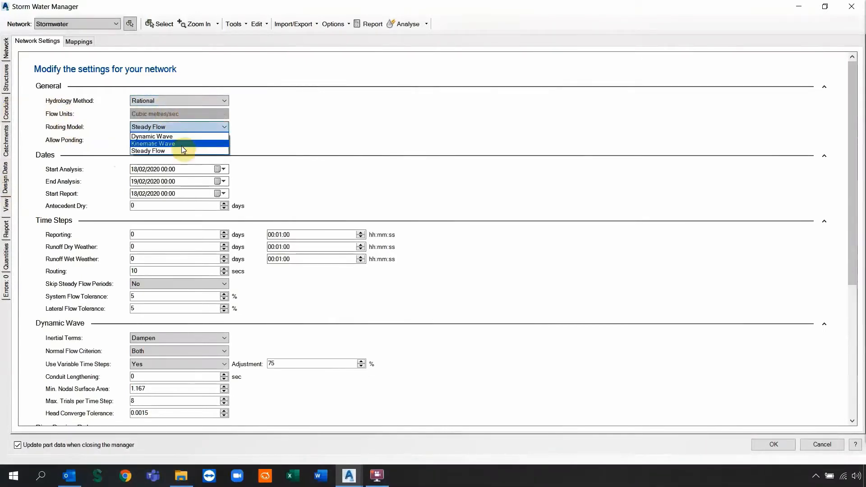
pyautogui.click(181, 151)
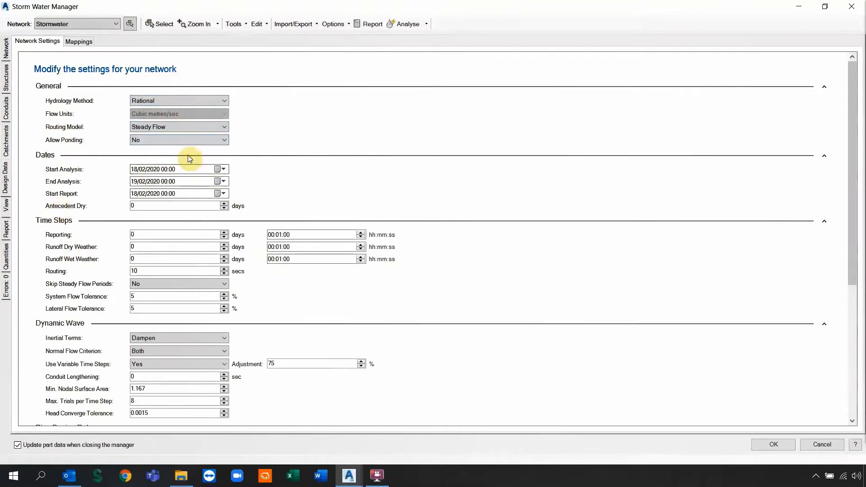
# Examine the time step, dynamic wave and pipe design rule settings of the network, including minimum pipe diameter and proportional flow depth.
pyautogui.scroll(-1, 189, 170)
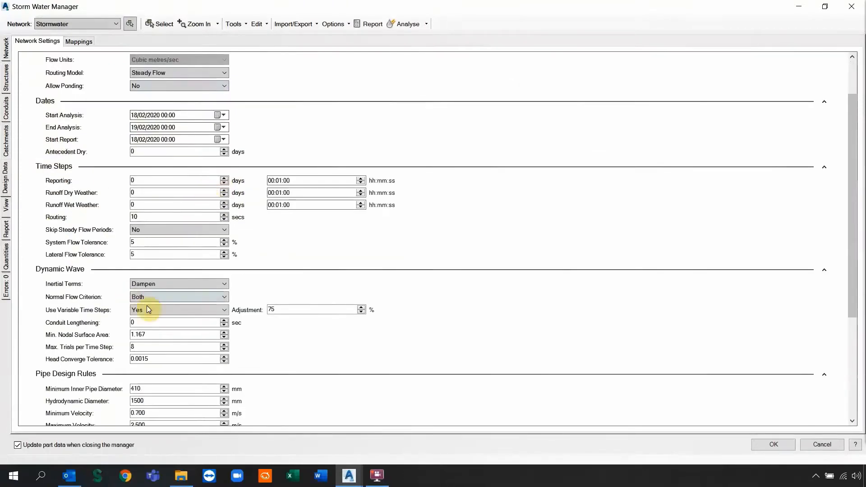
pyautogui.scroll(-1, 212, 315)
pyautogui.scroll(-1, 176, 304)
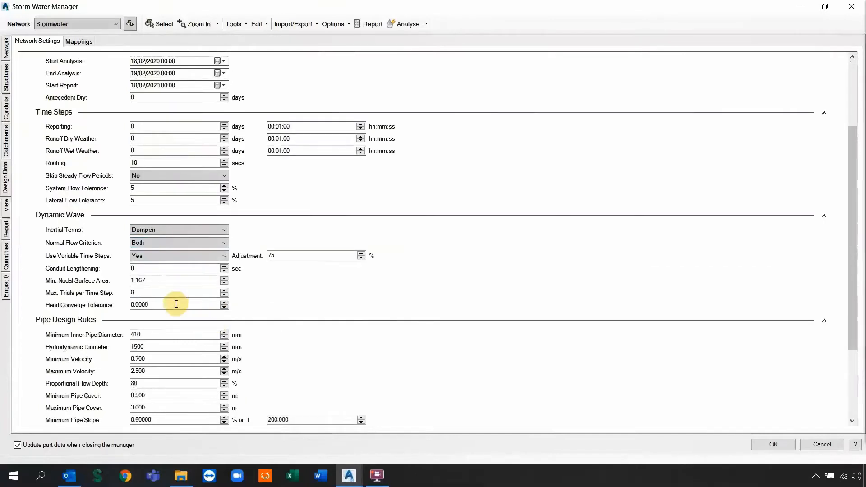
pyautogui.scroll(-1, 165, 312)
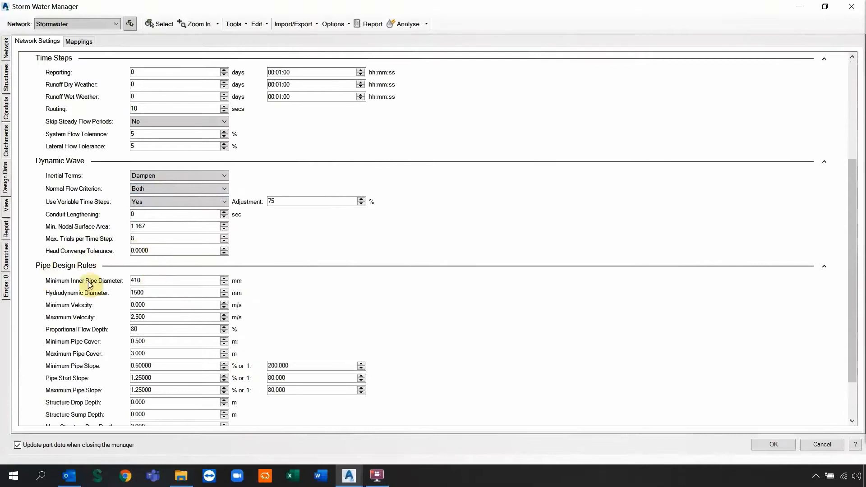
pyautogui.click(199, 282)
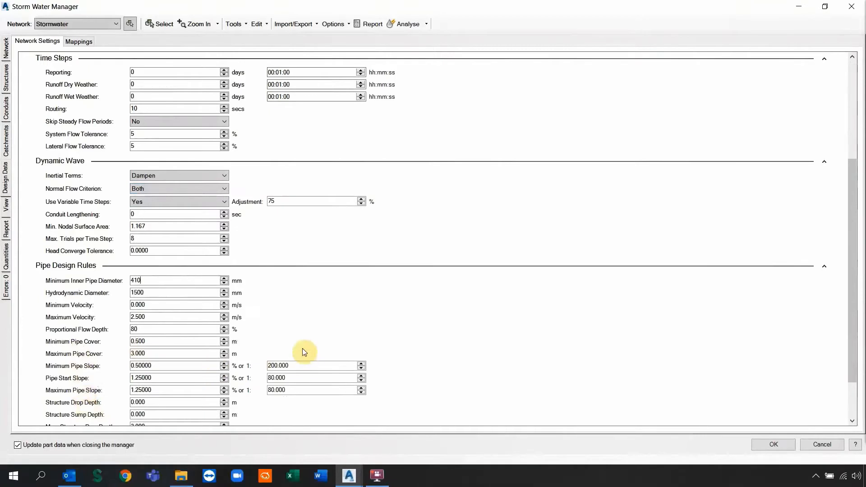
pyautogui.doubleClick(149, 330)
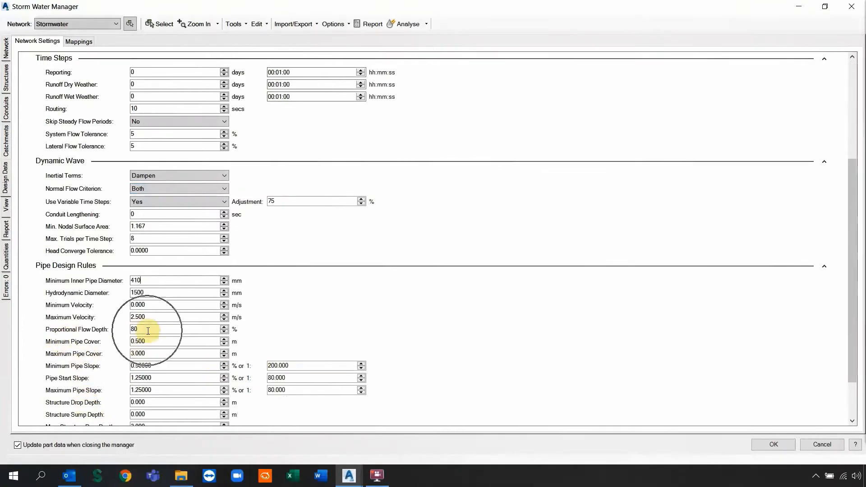
pyautogui.write('75')
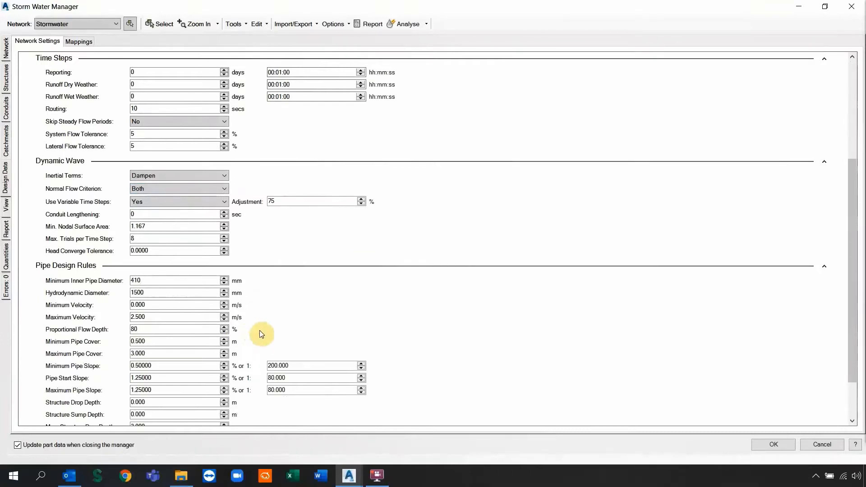
pyautogui.moveTo(851, 273); pyautogui.dragTo(855, 312)
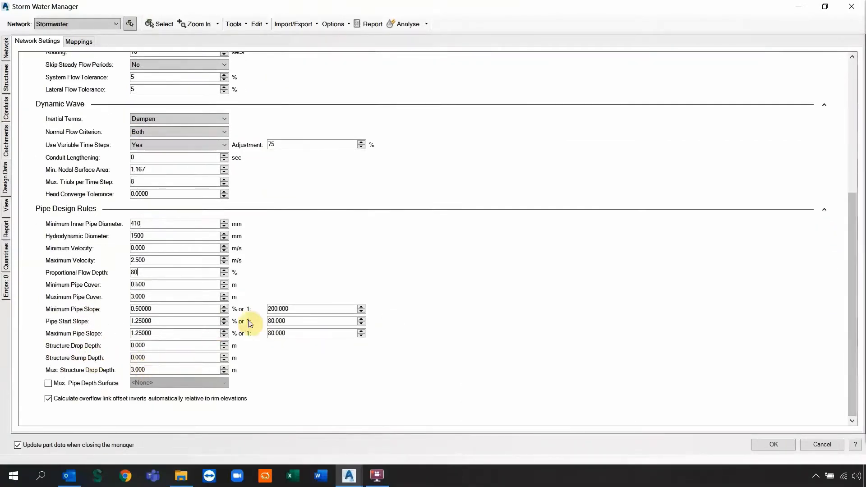
pyautogui.moveTo(851, 325); pyautogui.dragTo(759, 179)
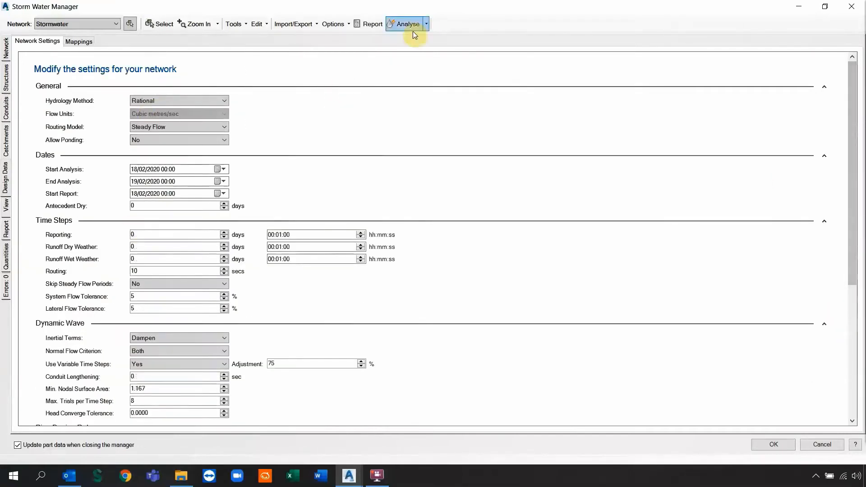
# Run the Hydrodynamic Optimisation Analysis on the Stormwater network and check the meaning of its result status.
pyautogui.click(427, 25)
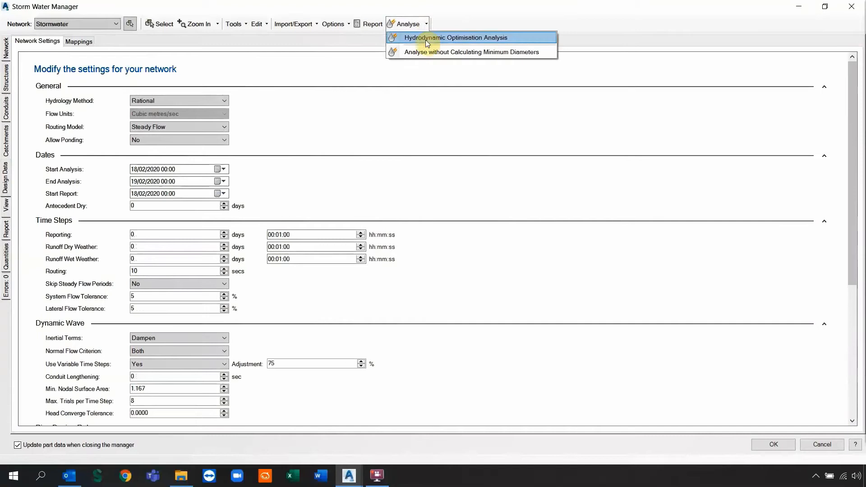
pyautogui.click(428, 40)
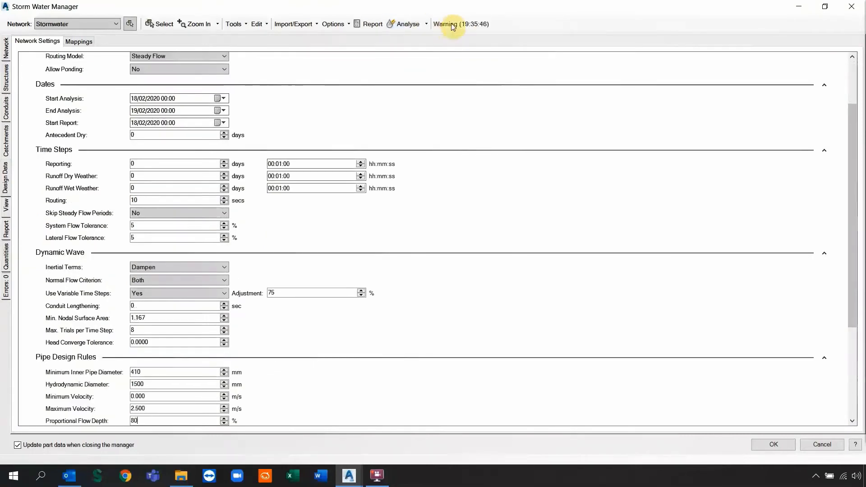
pyautogui.moveTo(453, 27)
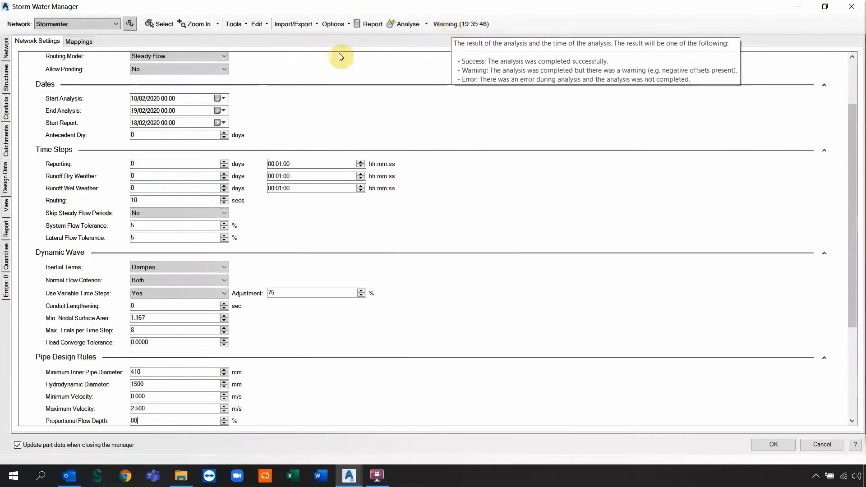
pyautogui.scroll(3, 263, 137)
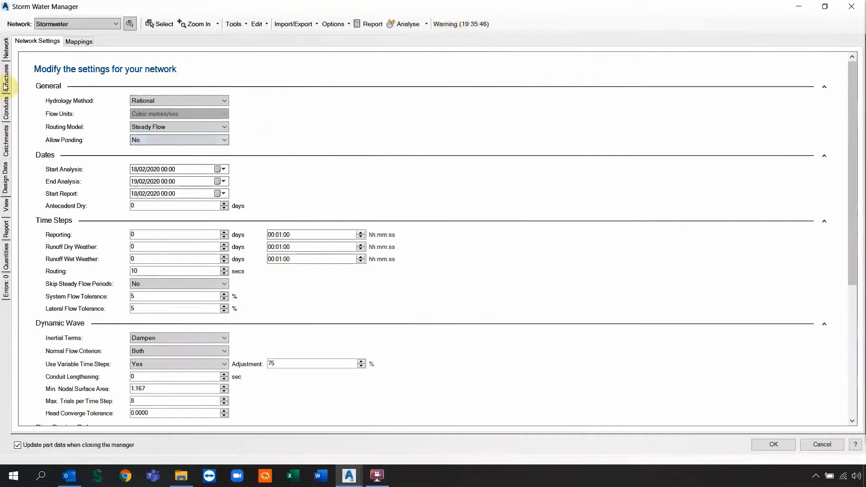
# Widen the diameter column in the pipe table and examine the pipes' minimum diameters, design velocities, flows and ratios.
pyautogui.click(6, 107)
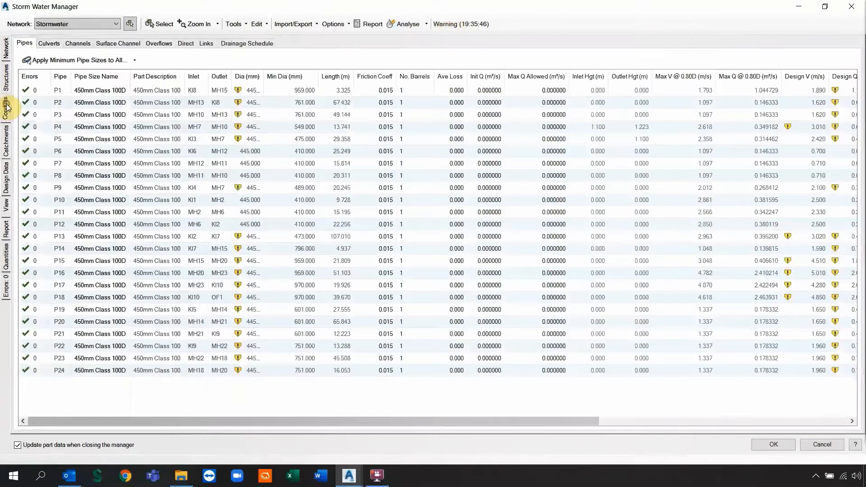
pyautogui.moveTo(264, 76); pyautogui.dragTo(311, 77)
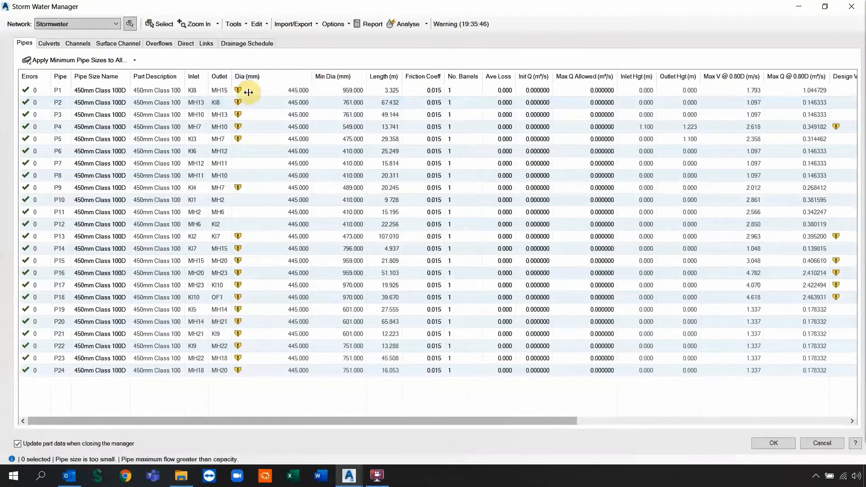
pyautogui.click(263, 93)
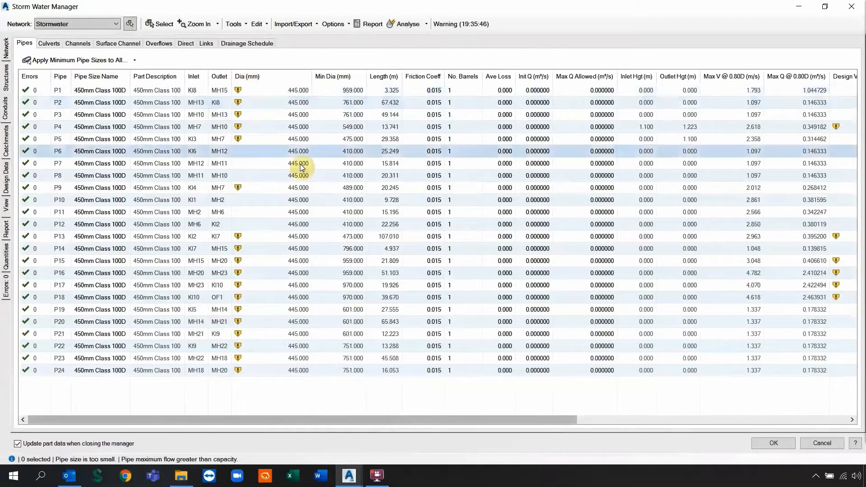
pyautogui.moveTo(339, 420); pyautogui.dragTo(527, 413)
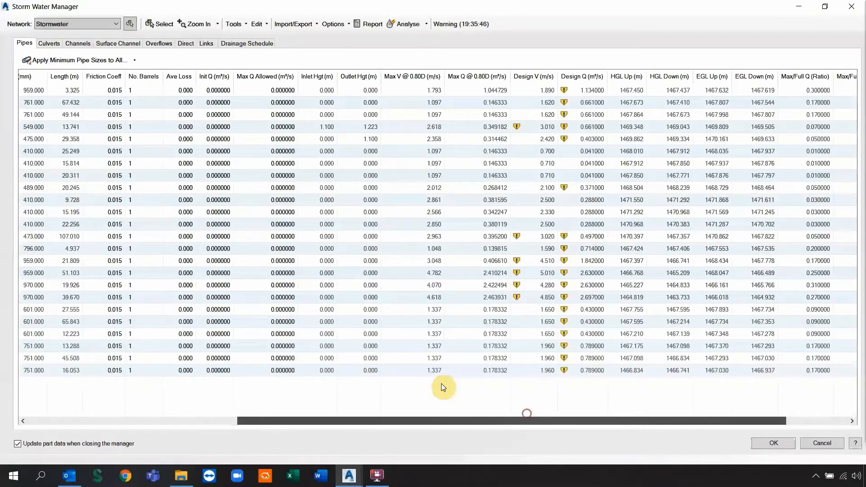
pyautogui.moveTo(547, 423); pyautogui.dragTo(613, 418)
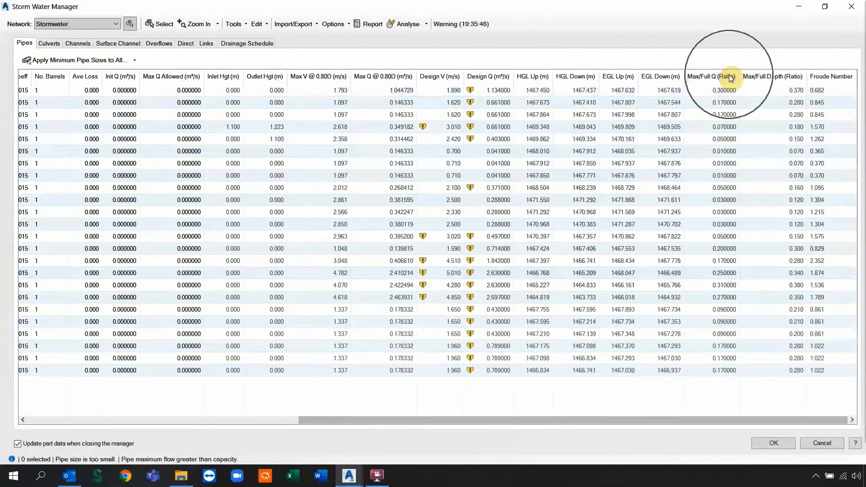
# Compare the pipes sorted by descending Max/Full Q ratio, and return the table to pipe name order.
pyautogui.click(702, 77)
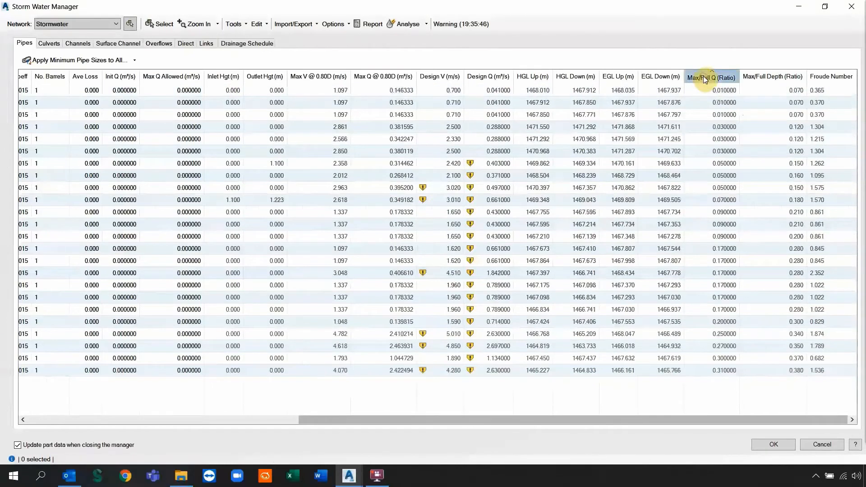
pyautogui.click(702, 77)
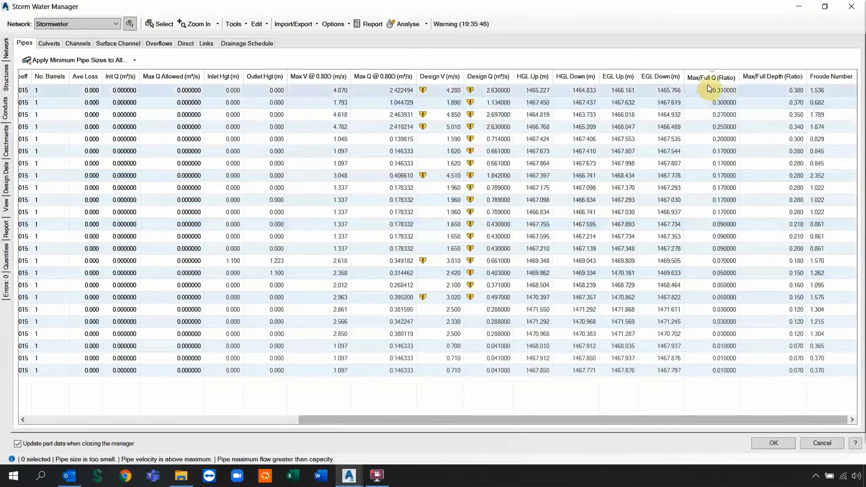
pyautogui.moveTo(430, 421); pyautogui.dragTo(125, 407)
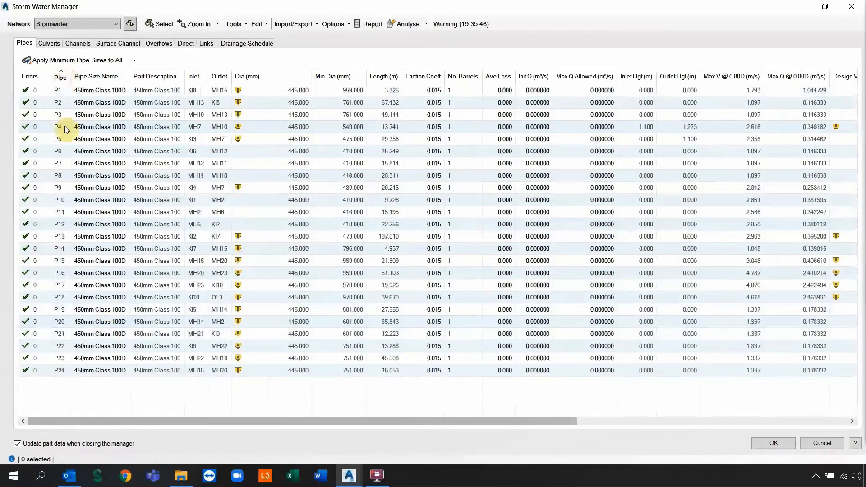
pyautogui.click(60, 77)
# Set the size of pipe P1 to 600mm Class 100 and re-analyse the network.
pyautogui.click(96, 90)
pyautogui.click(112, 91)
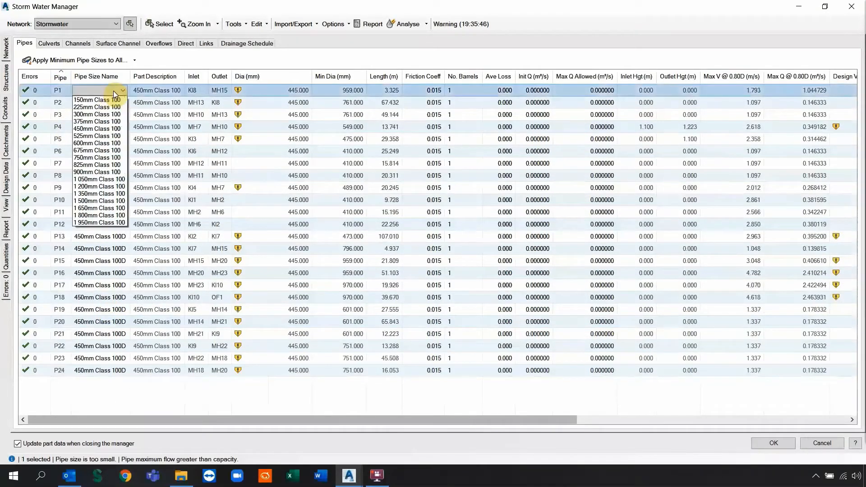
pyautogui.click(99, 96)
pyautogui.click(107, 91)
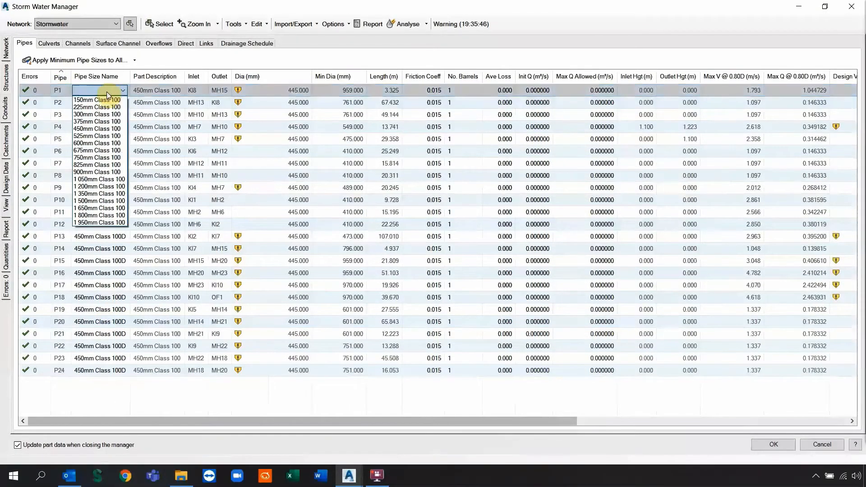
pyautogui.click(82, 146)
pyautogui.click(112, 91)
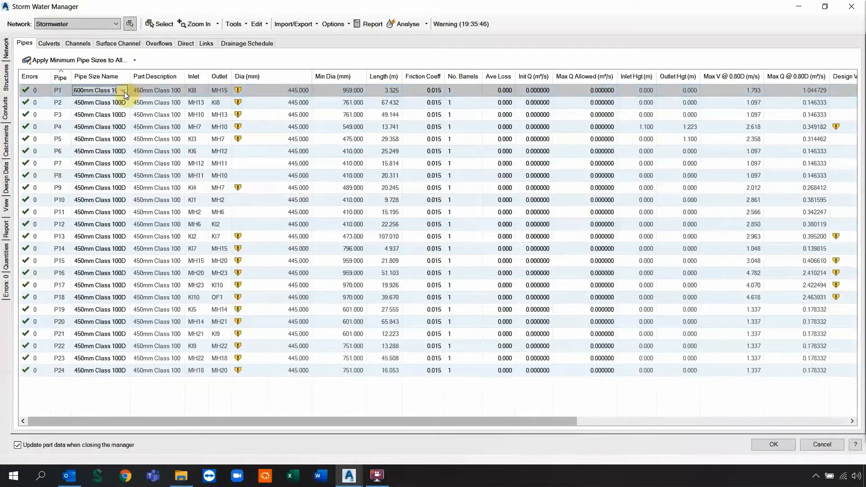
pyautogui.click(413, 26)
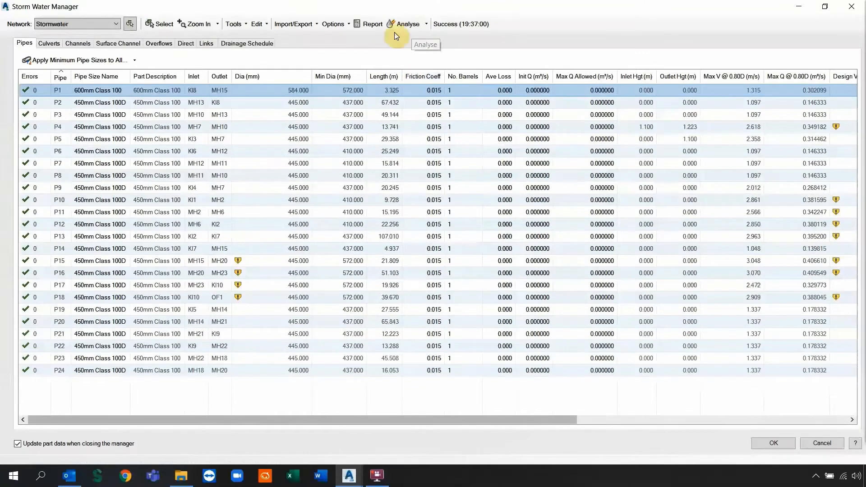
pyautogui.moveTo(458, 423); pyautogui.dragTo(333, 427)
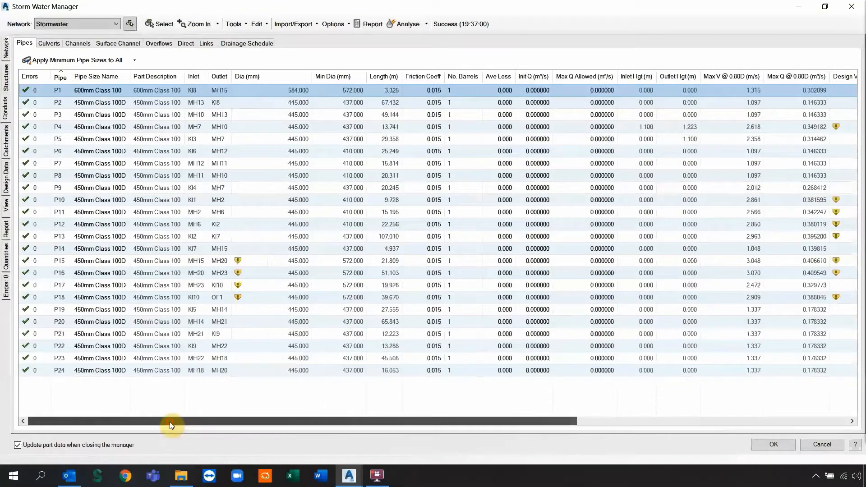
# Select pipes P2 to P6 and open the size filter for applying minimum pipe sizes to the selection.
pyautogui.click(134, 60)
pyautogui.click(111, 115)
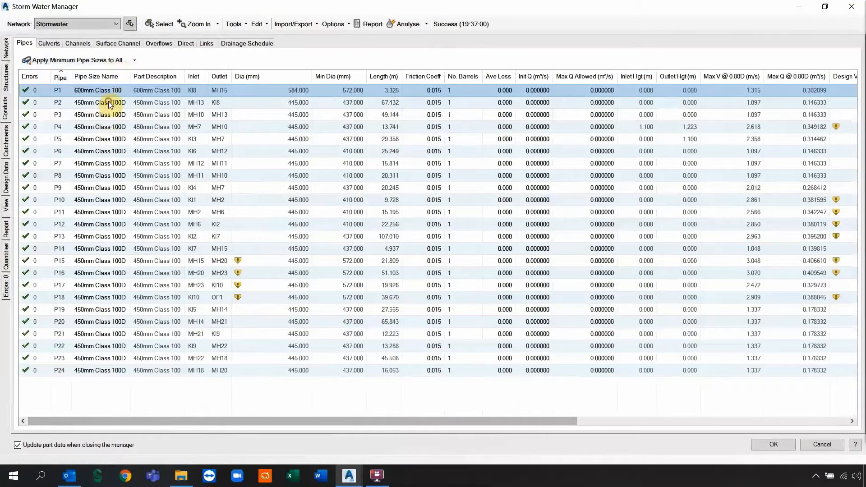
pyautogui.click(109, 103)
pyautogui.moveTo(111, 104); pyautogui.dragTo(103, 153)
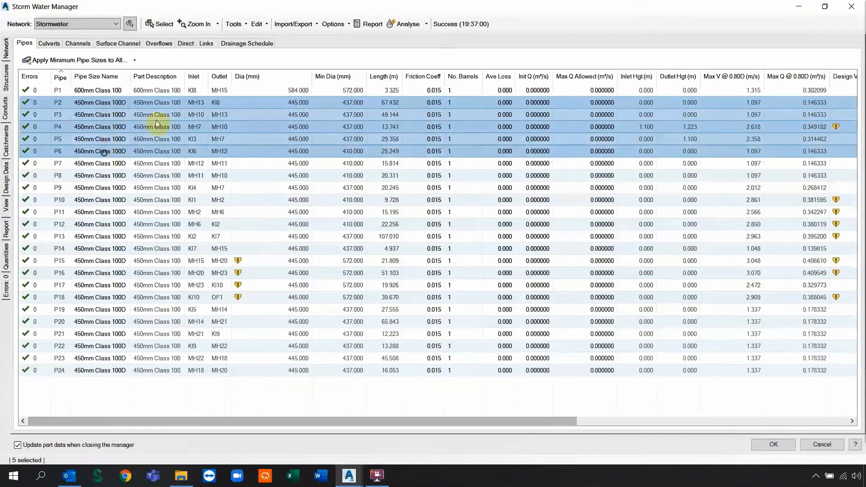
pyautogui.click(135, 60)
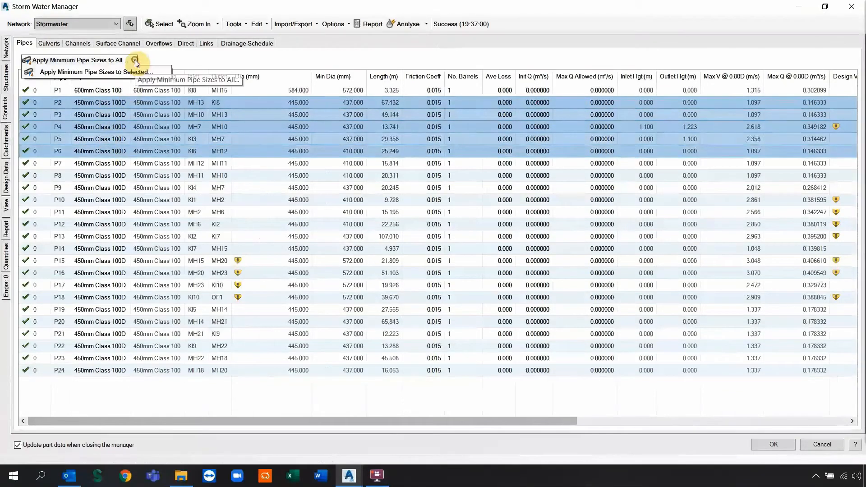
pyautogui.click(114, 73)
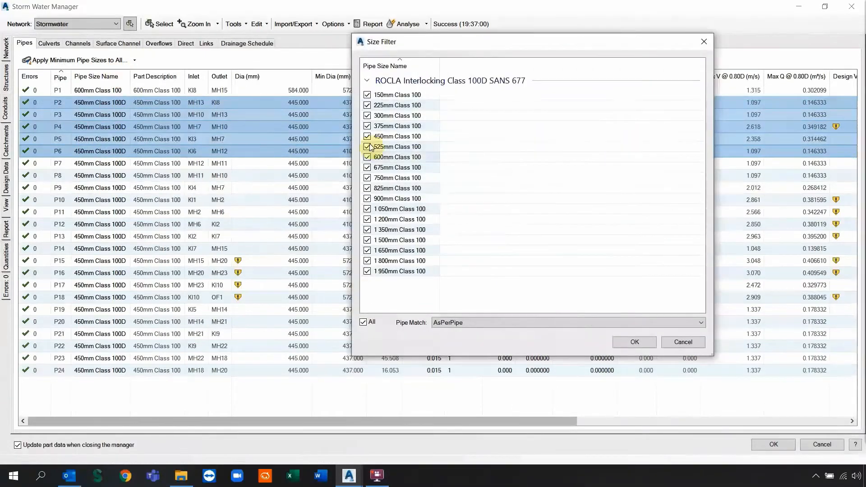
# Limit the allowed sizes to 600mm, 900mm and 1 200mm Class 100 and apply the minimum sizes to the selected pipes.
pyautogui.click(367, 105)
pyautogui.click(367, 94)
pyautogui.click(367, 115)
pyautogui.click(367, 136)
pyautogui.click(367, 147)
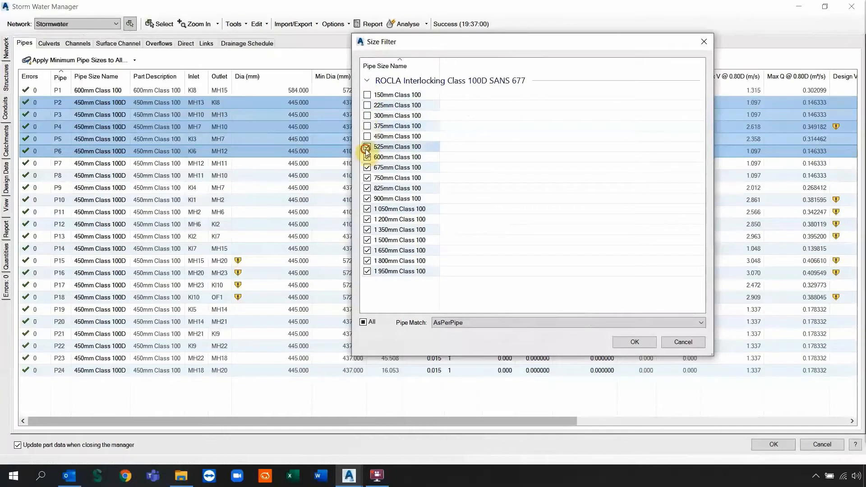
pyautogui.click(368, 180)
pyautogui.click(367, 188)
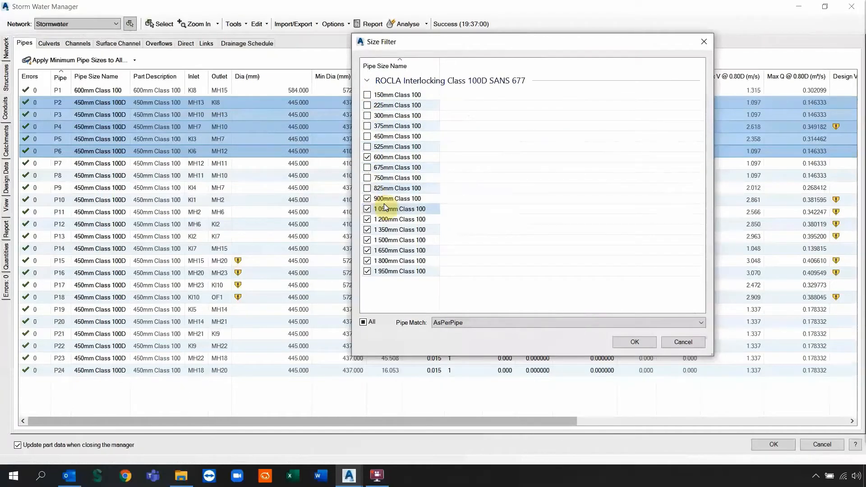
pyautogui.click(367, 209)
pyautogui.click(367, 230)
pyautogui.click(367, 240)
pyautogui.click(367, 250)
pyautogui.click(367, 261)
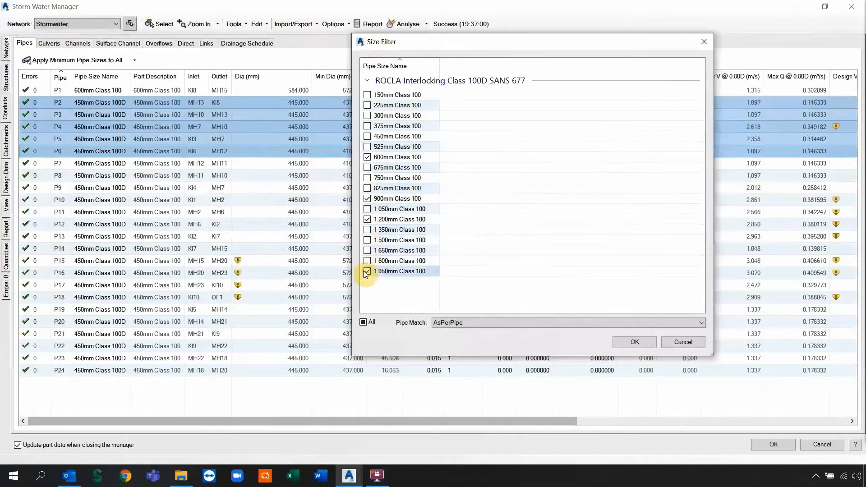
pyautogui.click(367, 271)
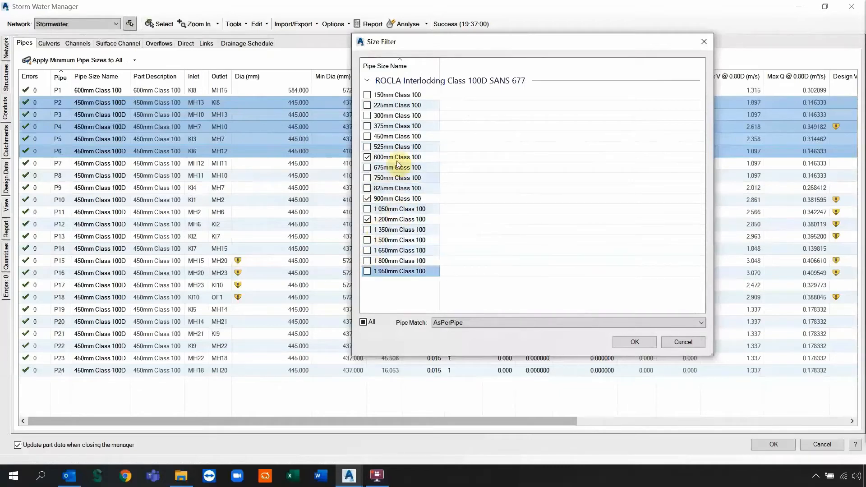
pyautogui.click(634, 343)
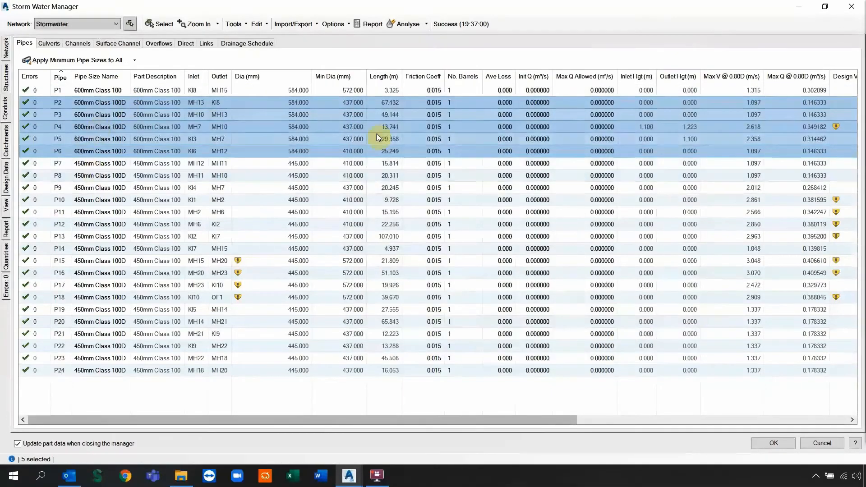
# Re-analyse the network with the resized pipes and check the design velocity warning on pipe P4.
pyautogui.click(405, 25)
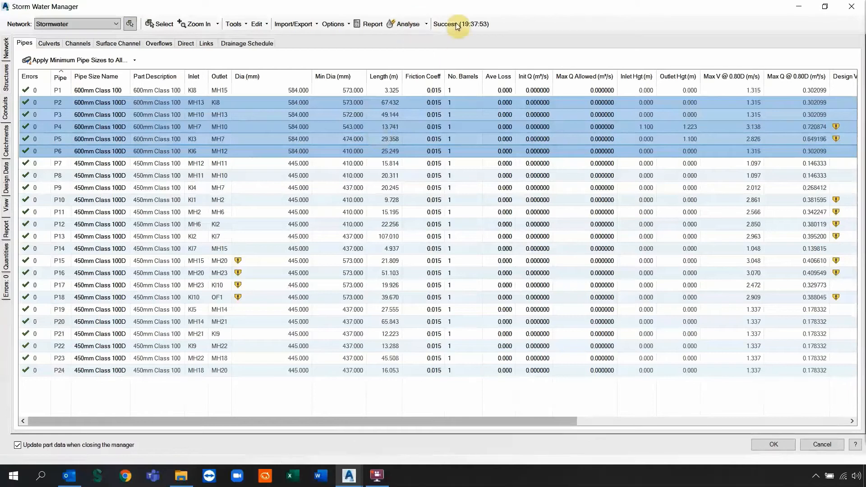
pyautogui.moveTo(457, 25)
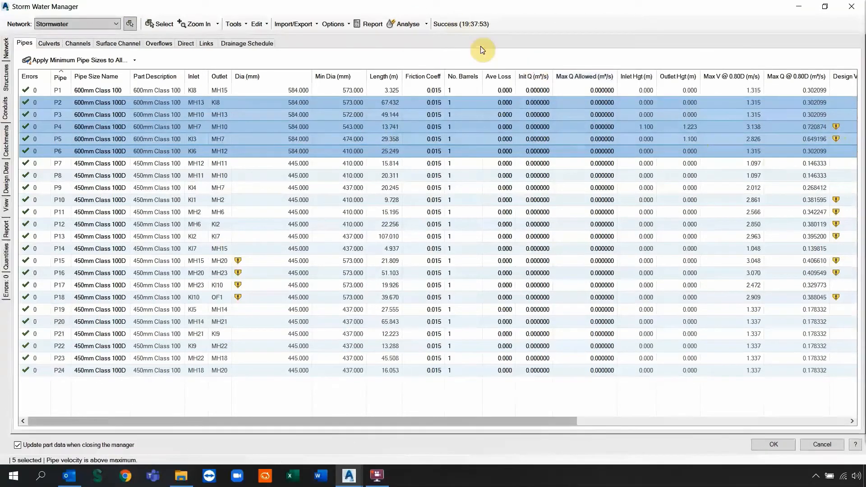
pyautogui.moveTo(836, 131)
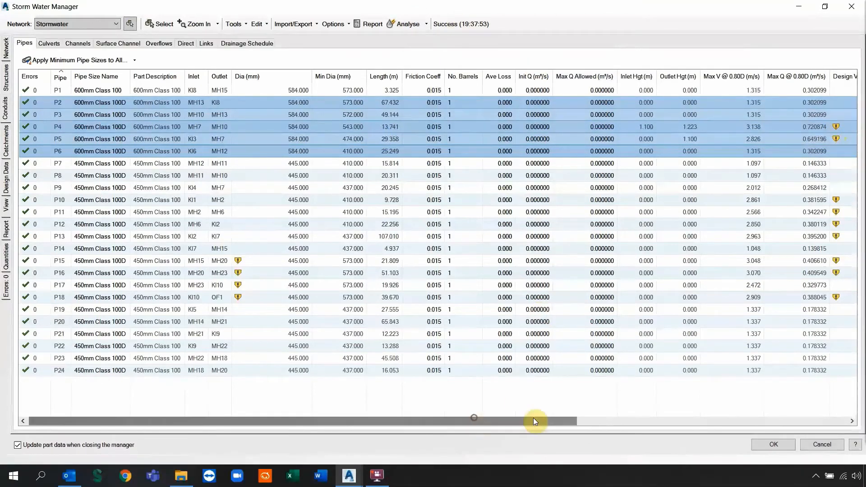
pyautogui.moveTo(533, 418); pyautogui.dragTo(5, 214)
# Show the network plan layout with conduits displayed by velocity and nodes by total inflow.
pyautogui.click(6, 212)
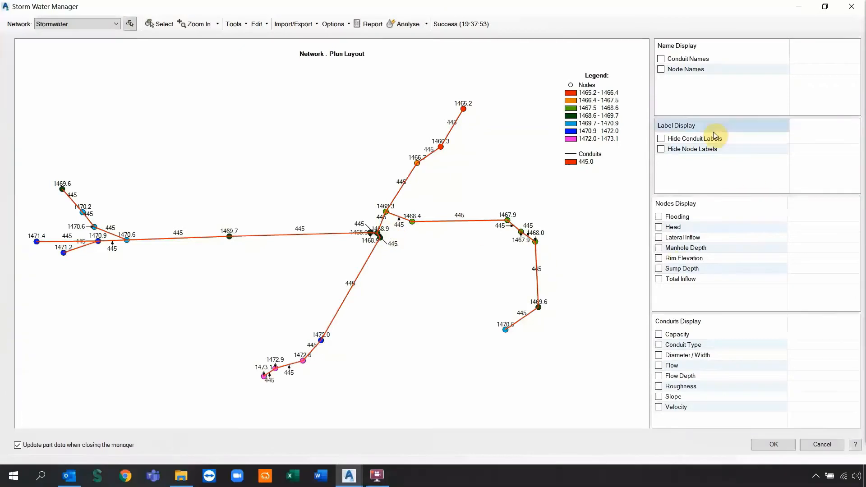
pyautogui.click(660, 409)
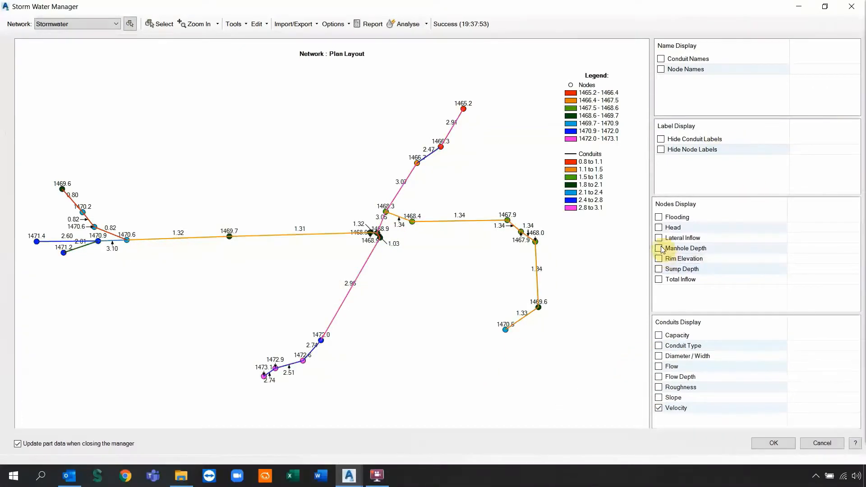
pyautogui.click(659, 279)
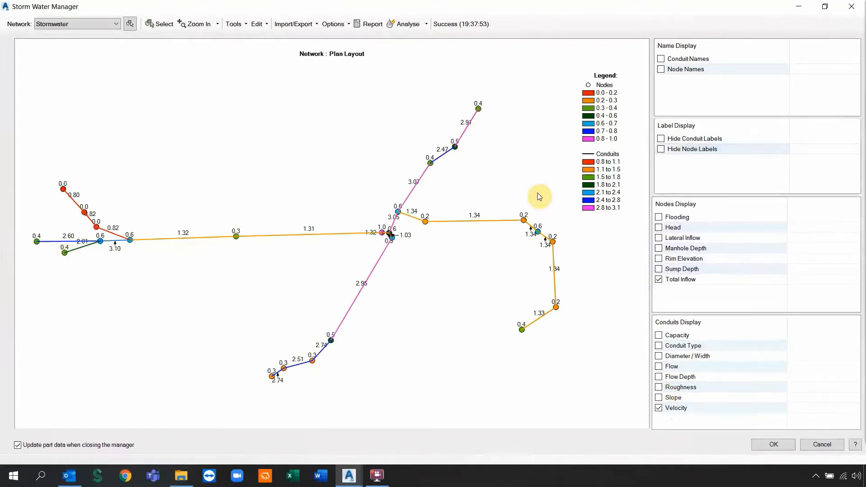
# Open the analysis graphs, widen the part list and set the graphed property to Velocity.
pyautogui.click(7, 232)
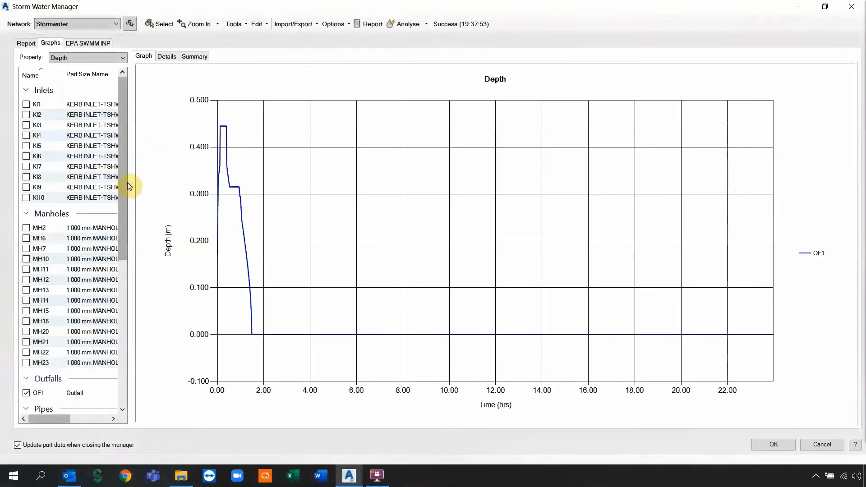
pyautogui.moveTo(130, 183); pyautogui.dragTo(190, 186)
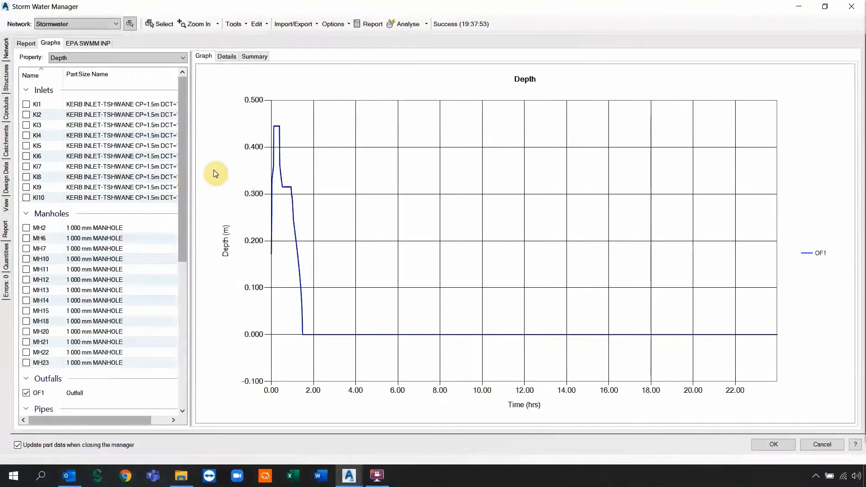
pyautogui.click(94, 61)
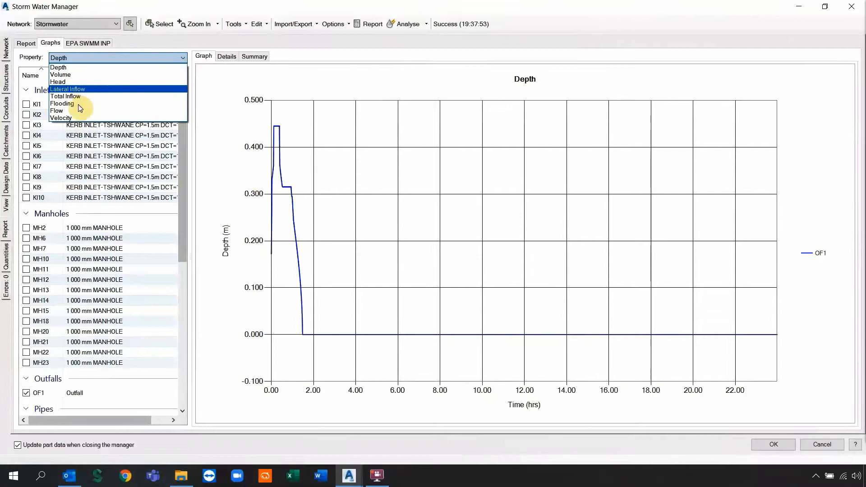
pyautogui.click(81, 118)
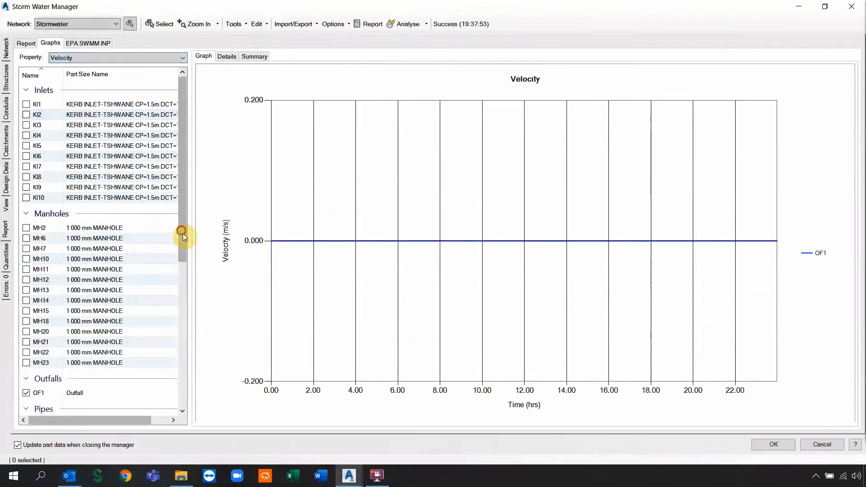
# Add pipes P1 to P5 to the velocity graph alongside outfall OF1.
pyautogui.moveTo(182, 233); pyautogui.dragTo(183, 276)
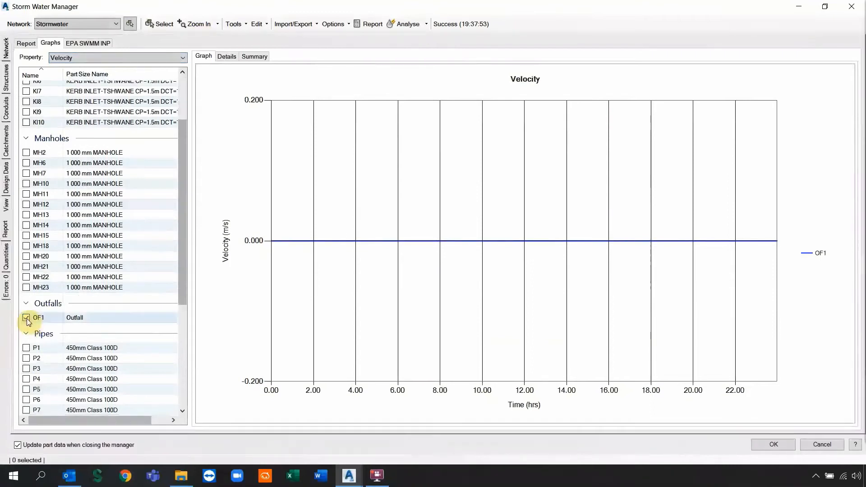
pyautogui.click(24, 351)
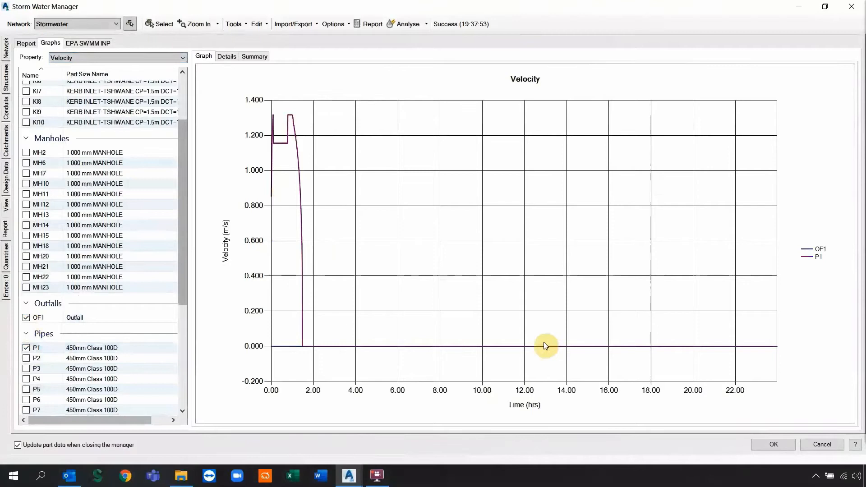
pyautogui.click(26, 358)
pyautogui.click(26, 368)
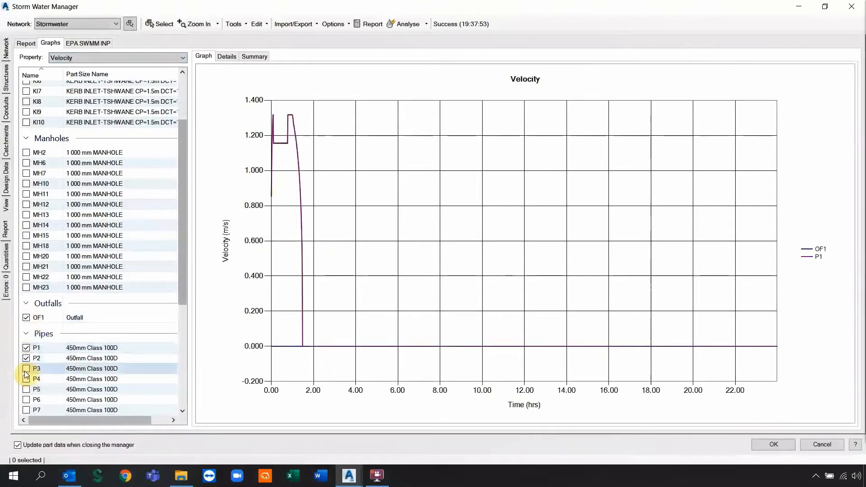
pyautogui.click(27, 389)
pyautogui.click(26, 380)
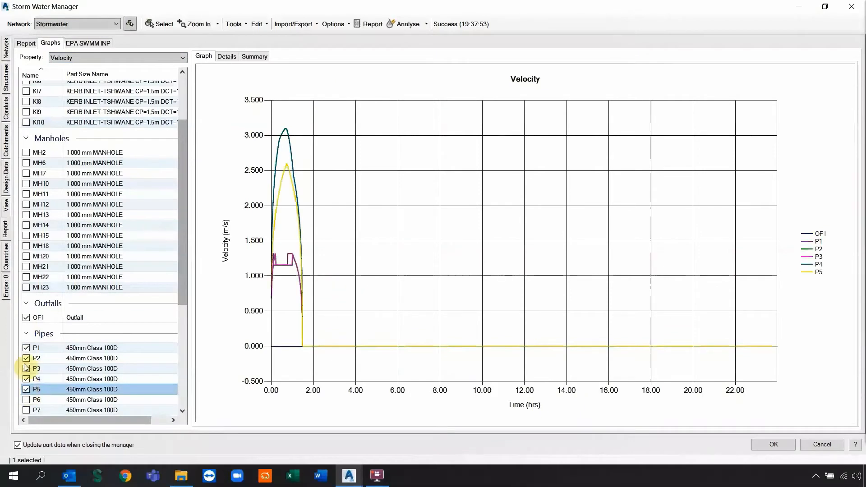
# Review the time-step velocity details for pipe P1 and the velocity summary of the graphed parts.
pyautogui.click(230, 57)
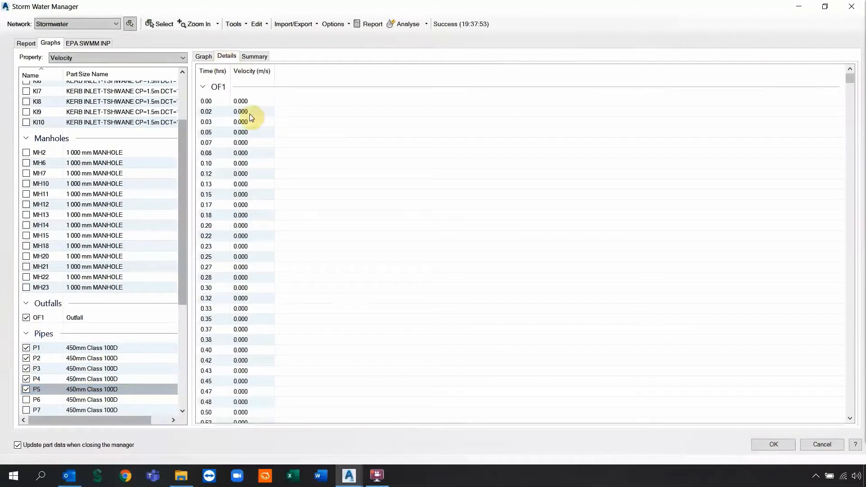
pyautogui.click(205, 87)
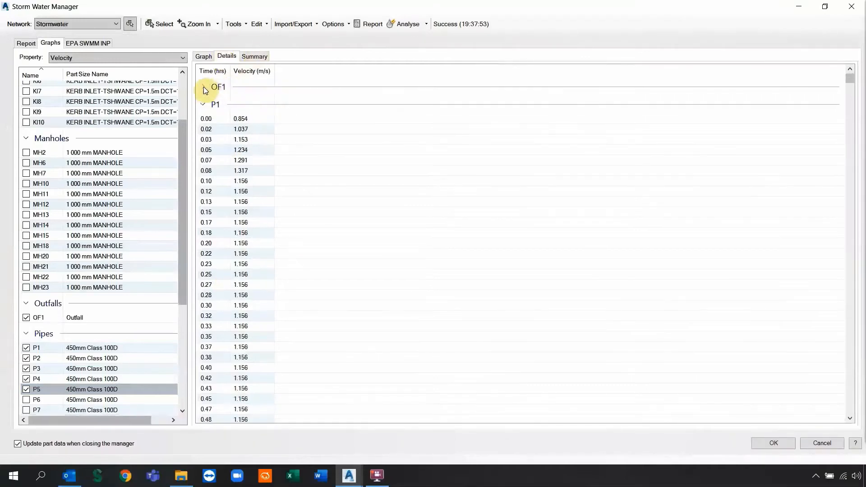
pyautogui.click(262, 58)
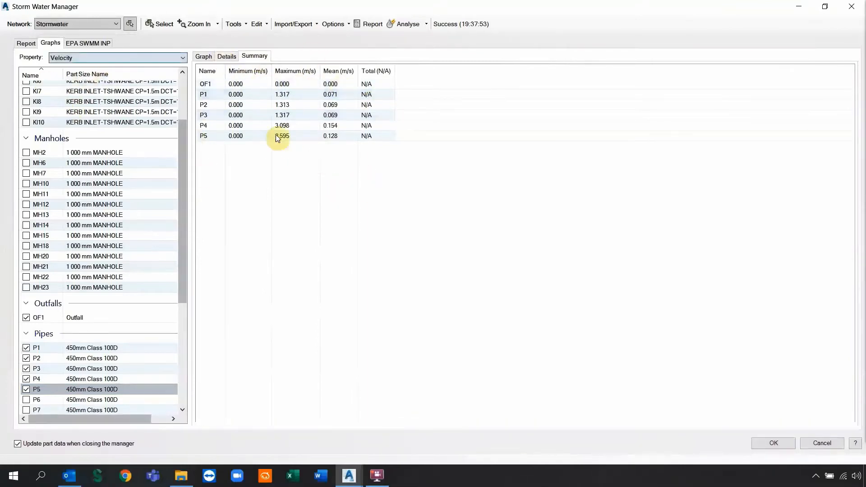
# Read through the generated EPA SWMM input file down to the pipe cross-sections.
pyautogui.click(85, 43)
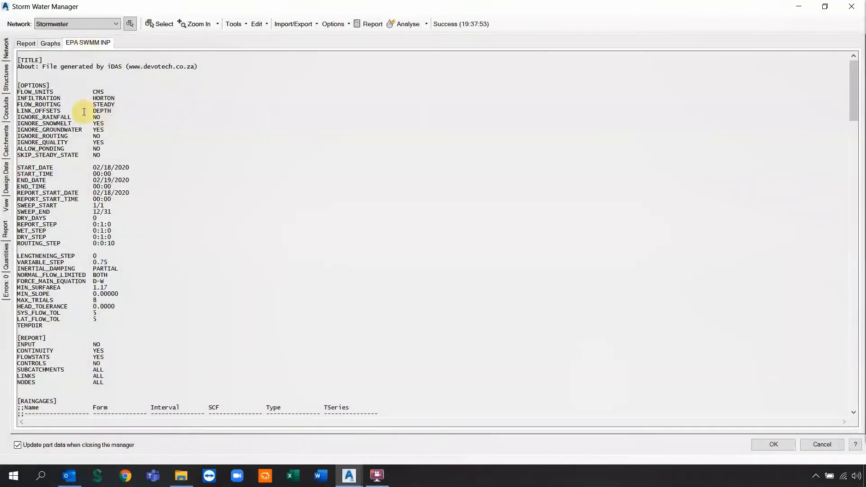
pyautogui.scroll(-20, 72, 93)
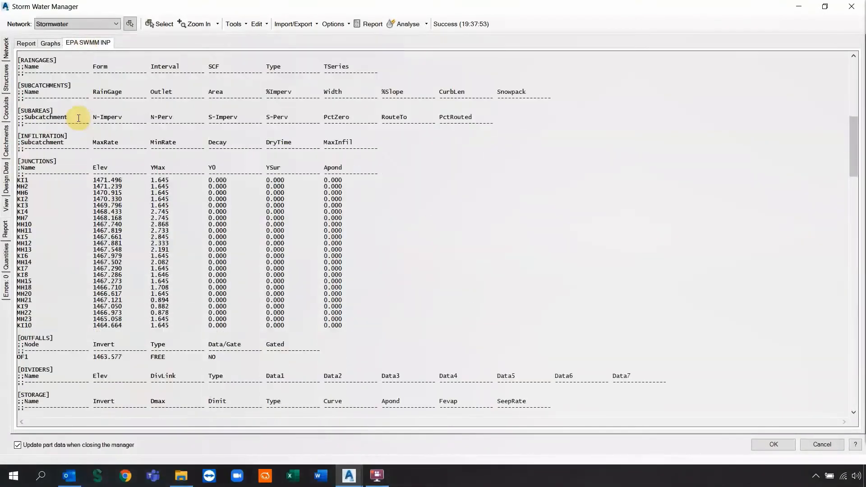
pyautogui.scroll(-8, 79, 118)
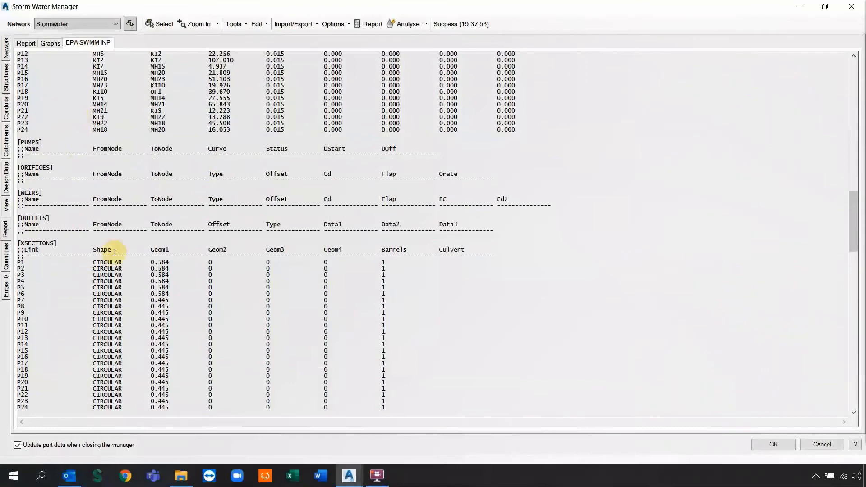
# Read the analysis report down to the link flow and conduit surcharge summaries, and check the pipe and part quantities.
pyautogui.click(27, 44)
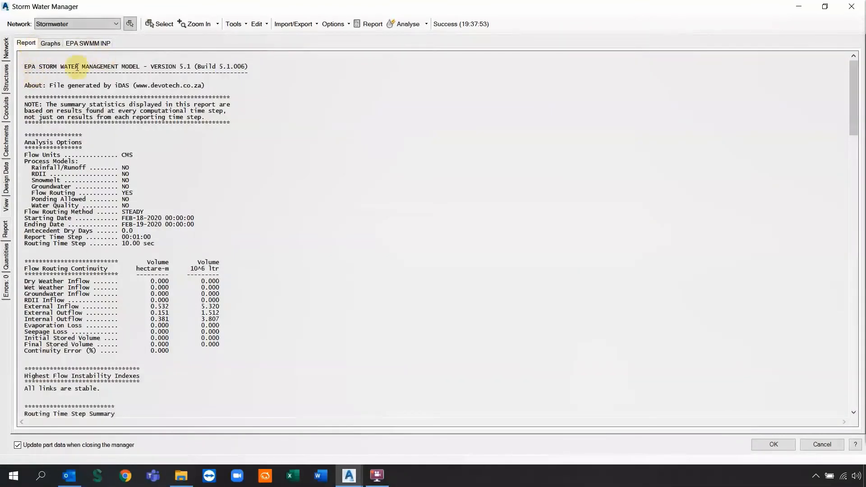
pyautogui.scroll(-20, 165, 159)
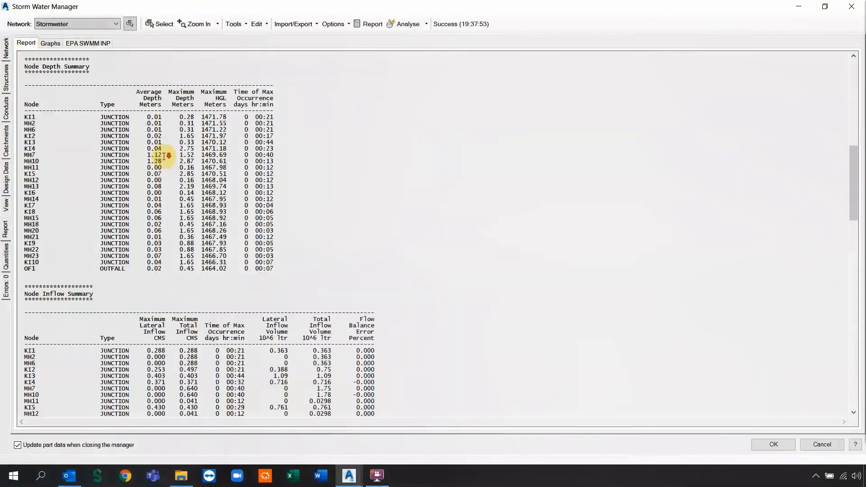
pyautogui.scroll(-20, 165, 157)
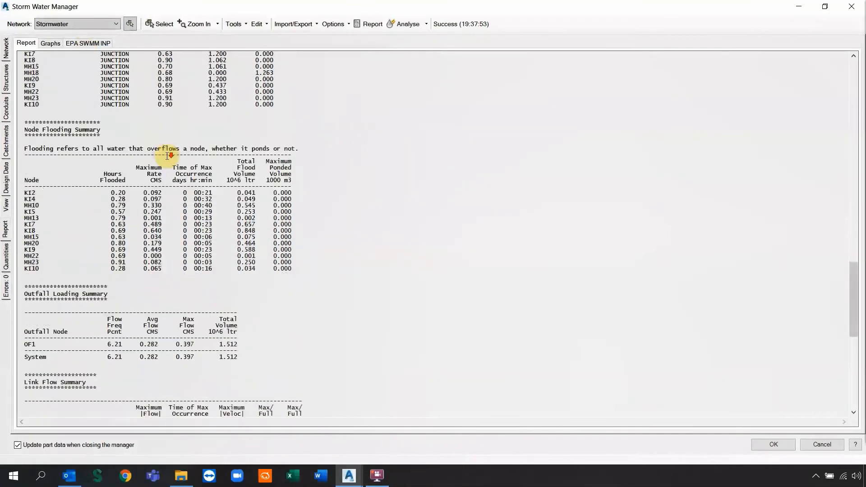
pyautogui.scroll(-8, 167, 156)
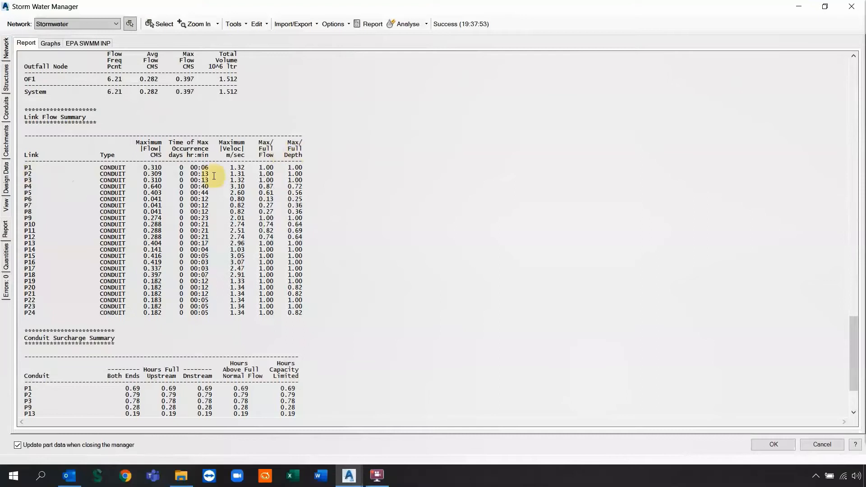
pyautogui.click(5, 256)
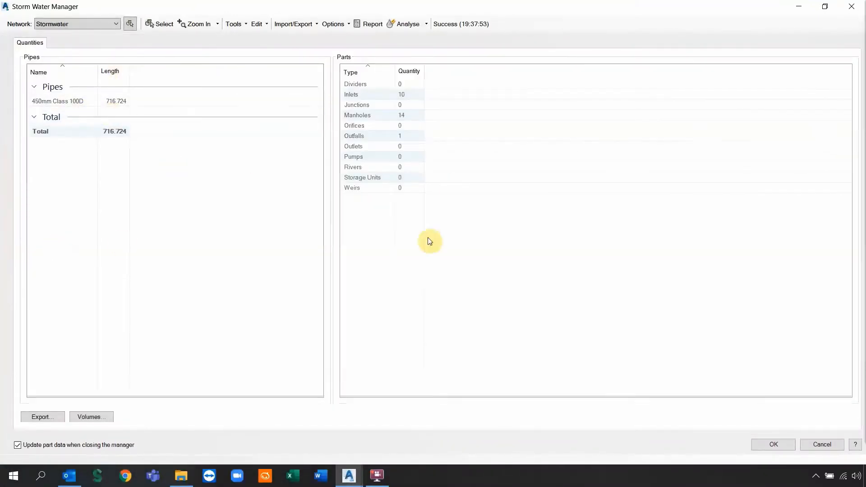
pyautogui.moveTo(2, 198)
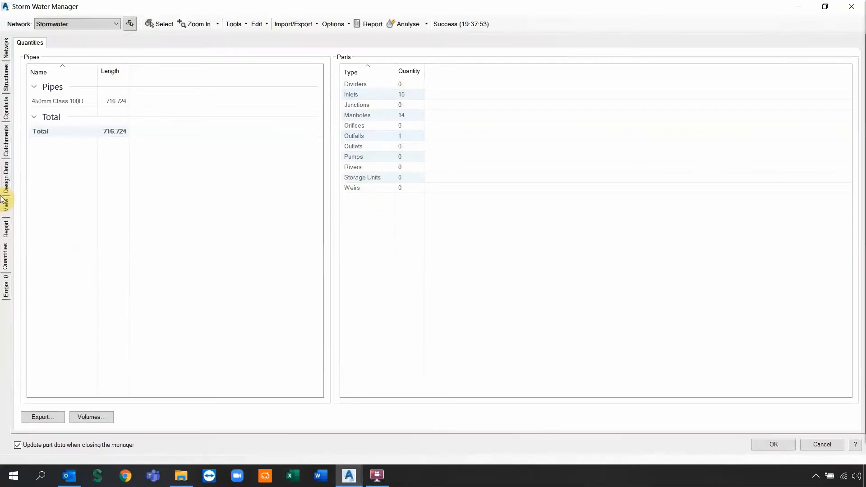
pyautogui.click(44, 419)
pyautogui.press('ctrl')
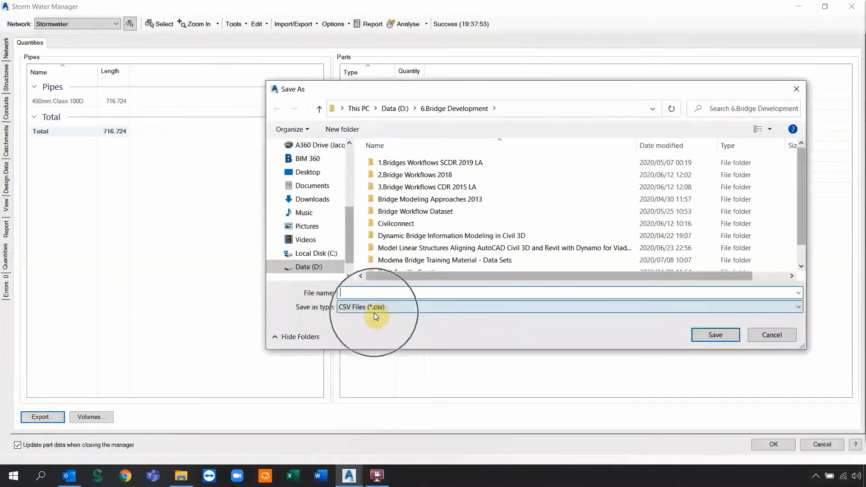
pyautogui.click(759, 340)
# Review the network quantities for volumes, pipe lengths, their summaries and the structure depth summary.
pyautogui.click(110, 418)
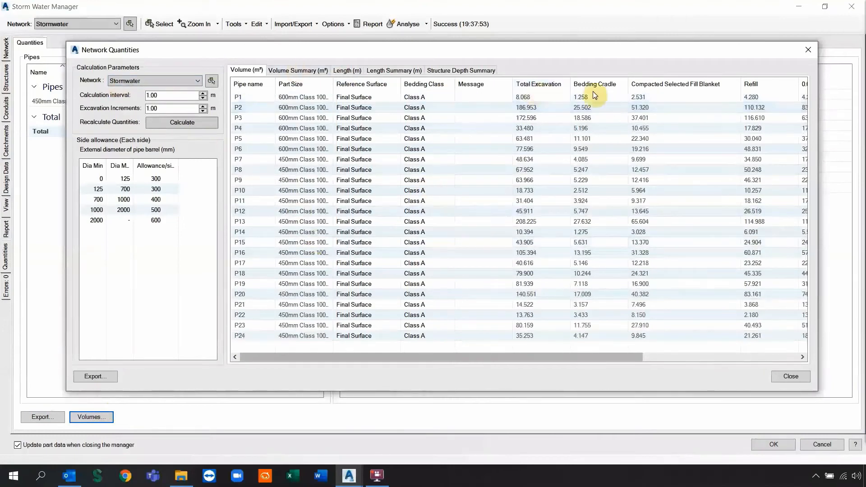
pyautogui.moveTo(537, 359); pyautogui.dragTo(483, 356)
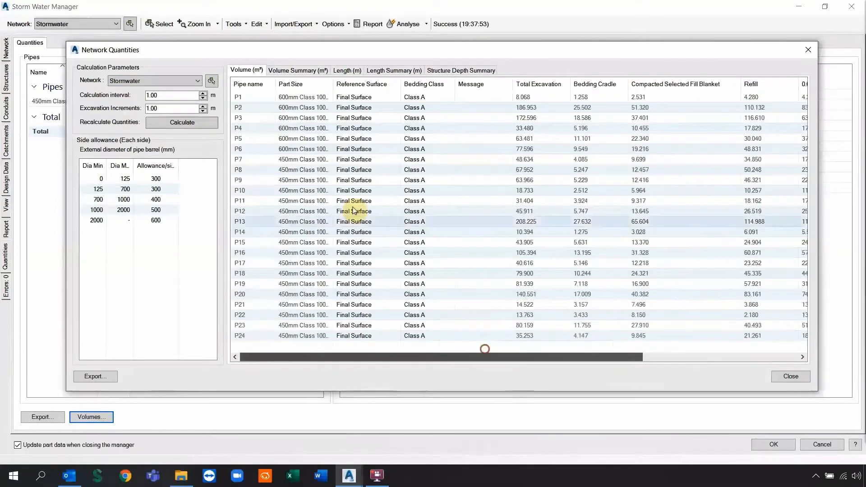
pyautogui.click(285, 71)
pyautogui.click(355, 71)
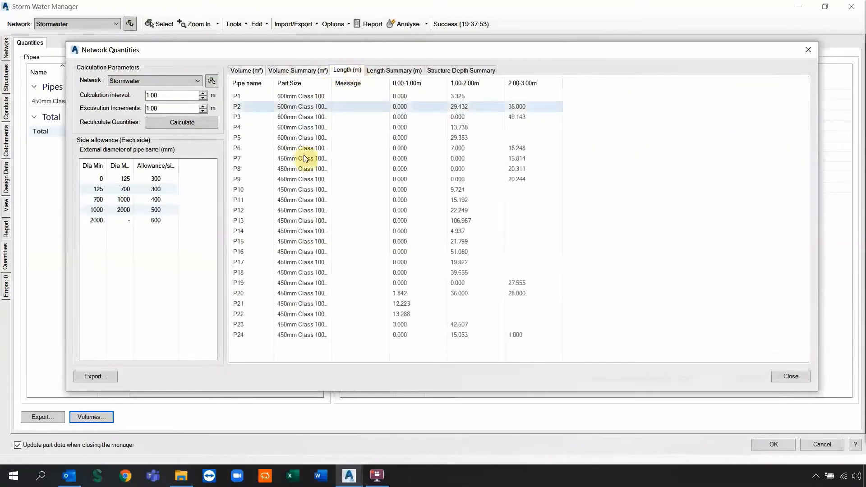
pyautogui.click(399, 70)
pyautogui.click(462, 71)
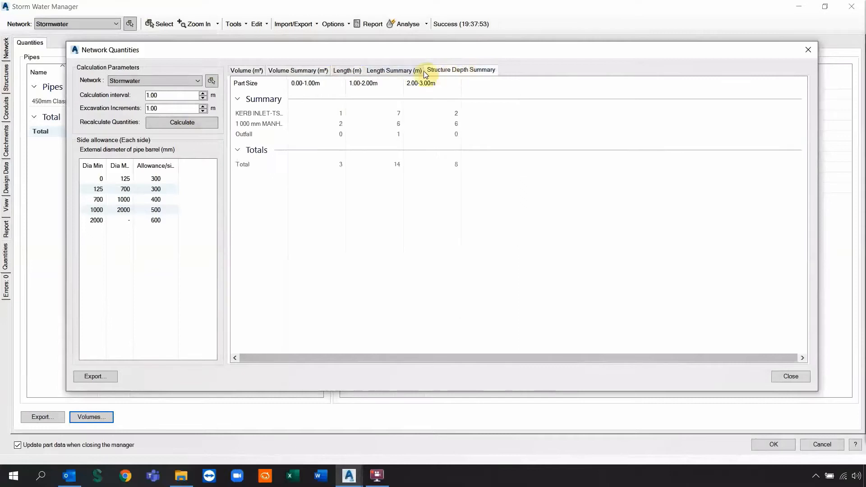
pyautogui.click(791, 376)
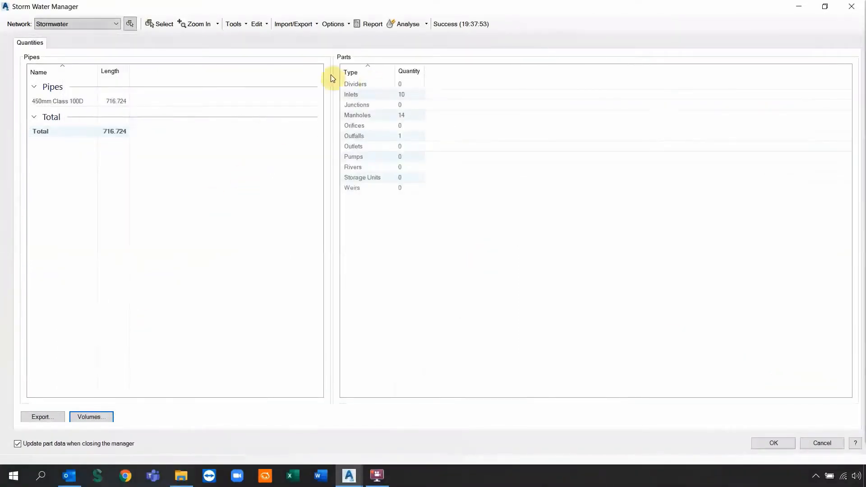
pyautogui.click(317, 25)
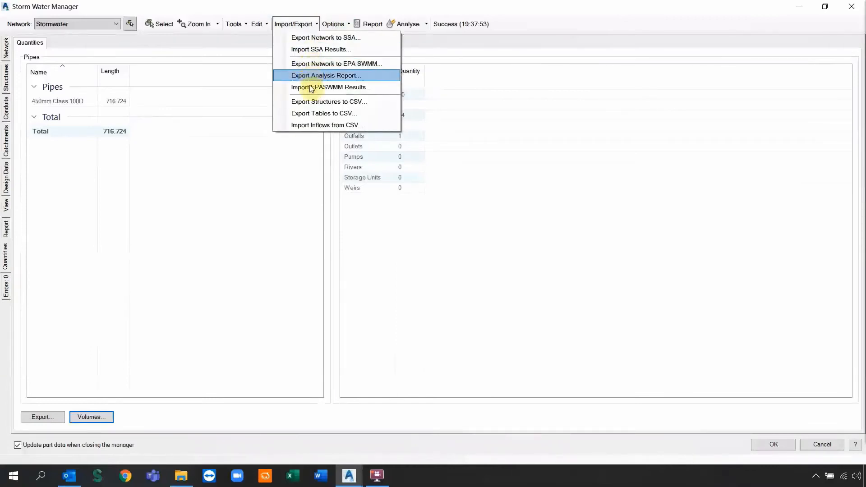
pyautogui.click(333, 24)
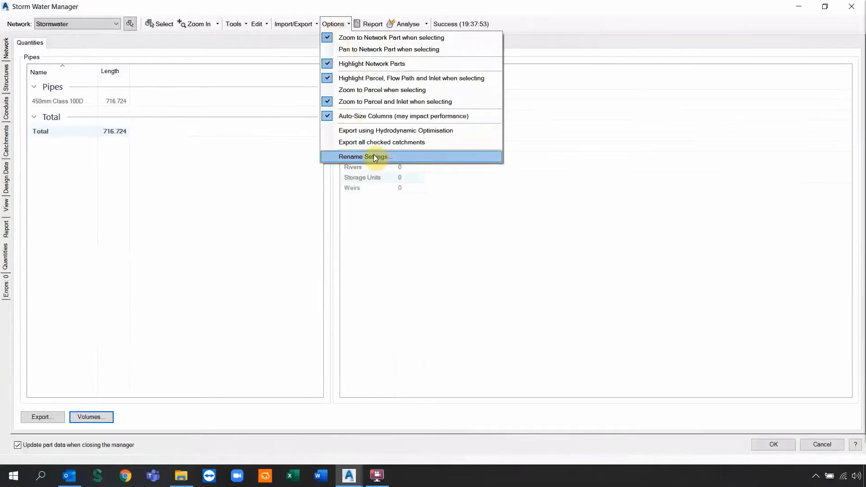
pyautogui.click(333, 23)
pyautogui.click(267, 26)
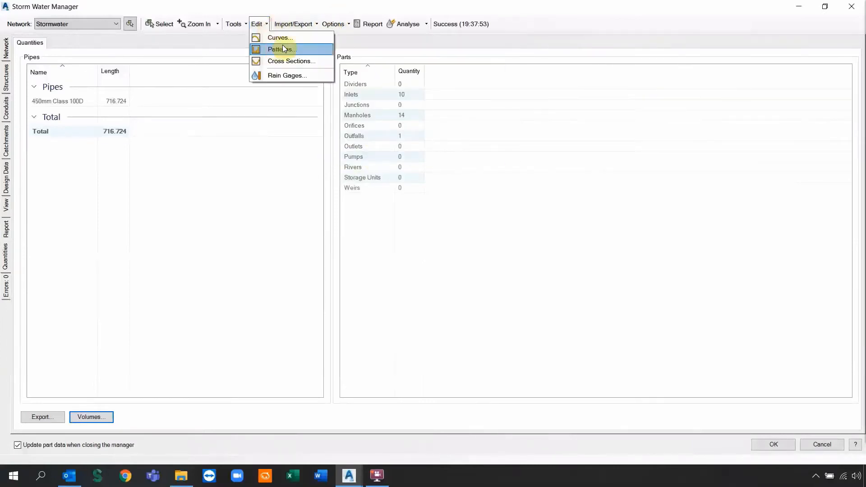
pyautogui.click(242, 23)
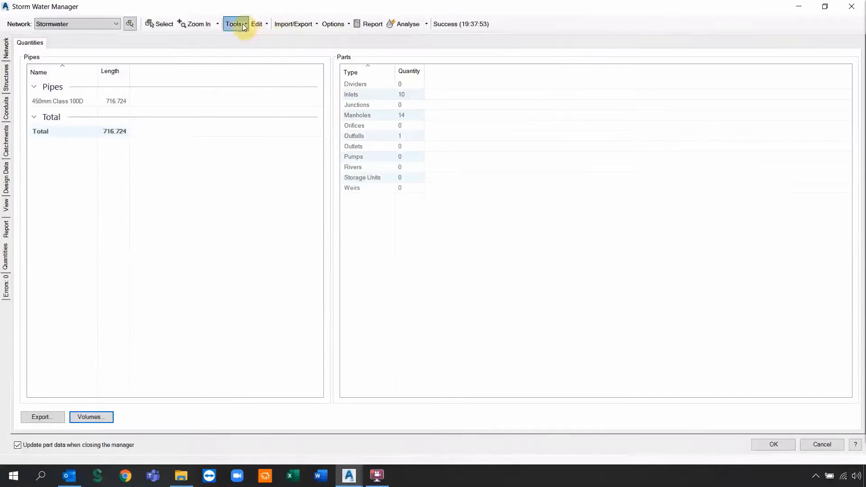
pyautogui.click(242, 23)
# Accept the Storm Water Manager results with the part data update enabled, and check the properties of the pipe leaving inlet KI1.
pyautogui.click(764, 446)
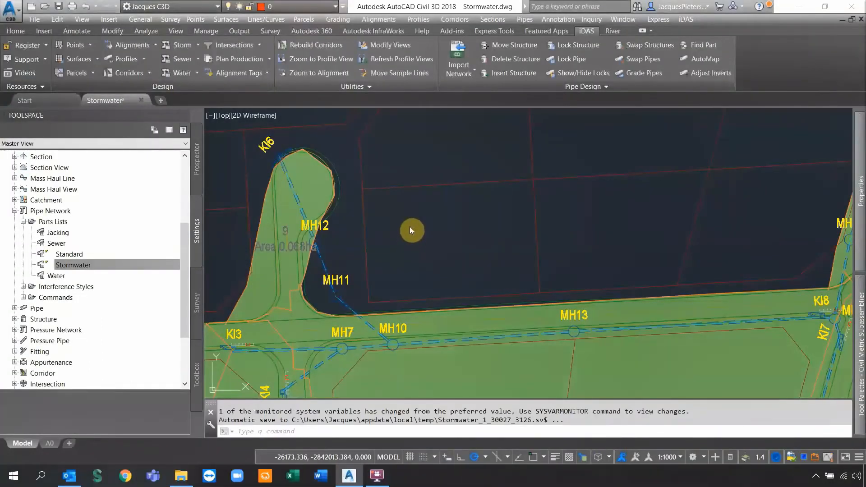
pyautogui.scroll(-5, 401, 276)
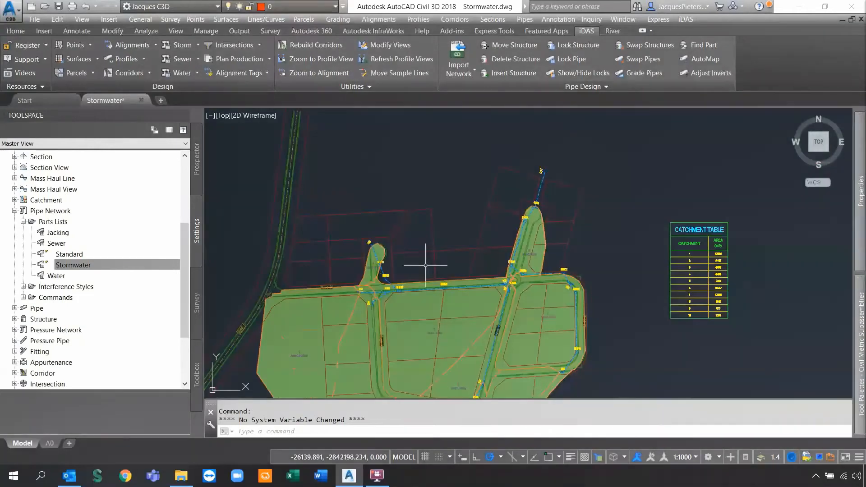
pyautogui.moveTo(661, 220); pyautogui.dragTo(466, 219, button='middle')
pyautogui.moveTo(582, 219); pyautogui.dragTo(496, 245, button='middle')
pyautogui.scroll(-4, 497, 246)
pyautogui.moveTo(632, 245); pyautogui.dragTo(377, 261, button='middle')
pyautogui.moveTo(603, 257)
pyautogui.mouseDown(button='middle')
pyautogui.moveTo(588, 257)
pyautogui.moveTo(637, 206)
pyautogui.mouseUp(button='middle')
pyautogui.moveTo(526, 265); pyautogui.dragTo(750, 182, button='middle')
pyautogui.scroll(15, 438, 191)
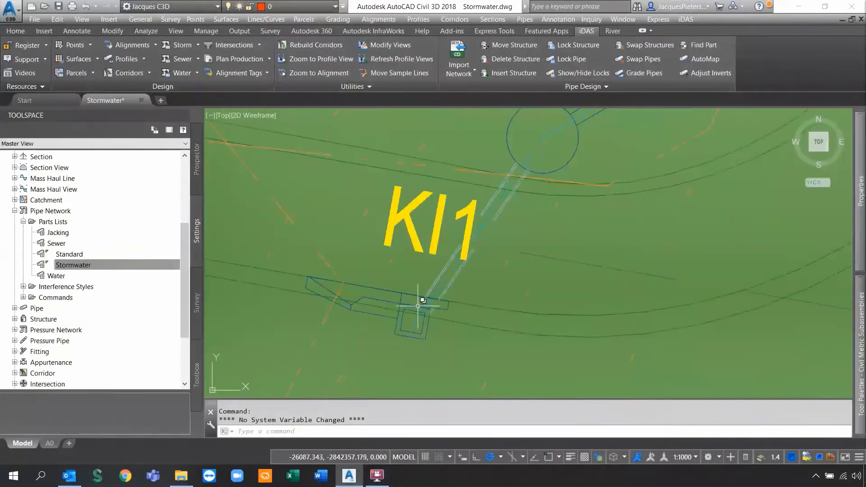
pyautogui.click(440, 293)
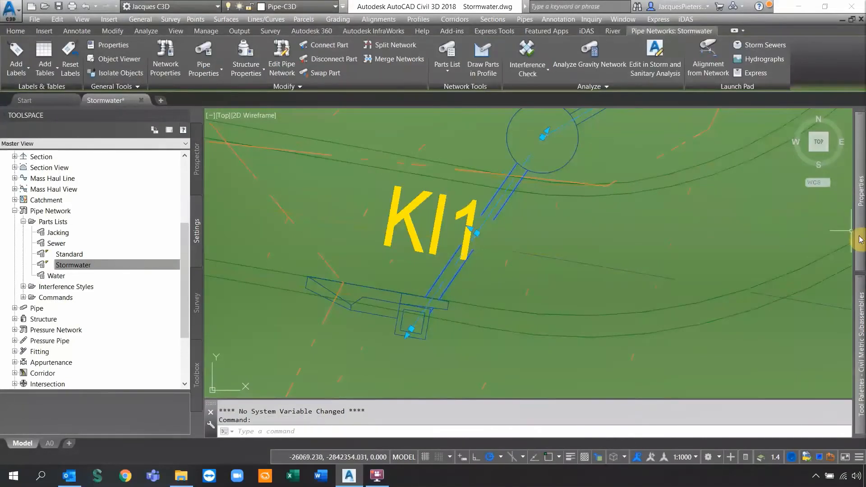
pyautogui.moveTo(861, 241)
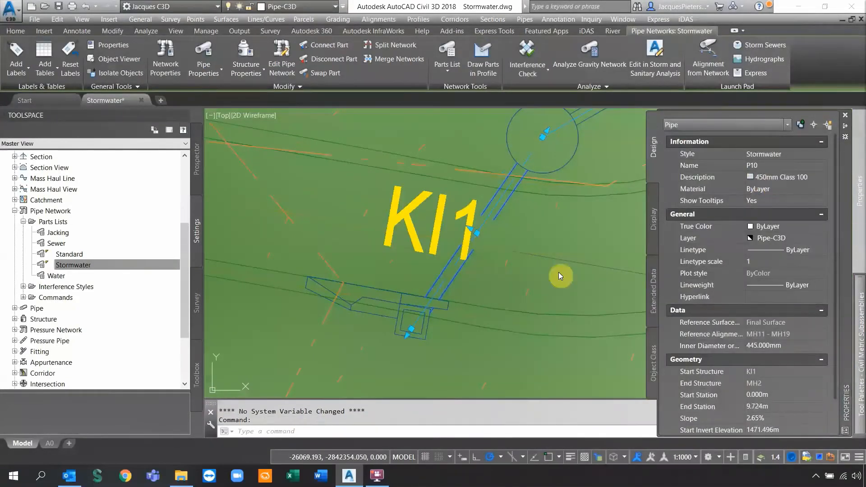
pyautogui.press('Escape')
# List all pipes of the Stormwater network in the drawing's project tree.
pyautogui.scroll(-6, 442, 304)
pyautogui.moveTo(484, 262); pyautogui.dragTo(489, 344, button='middle')
pyautogui.scroll(-6, 448, 325)
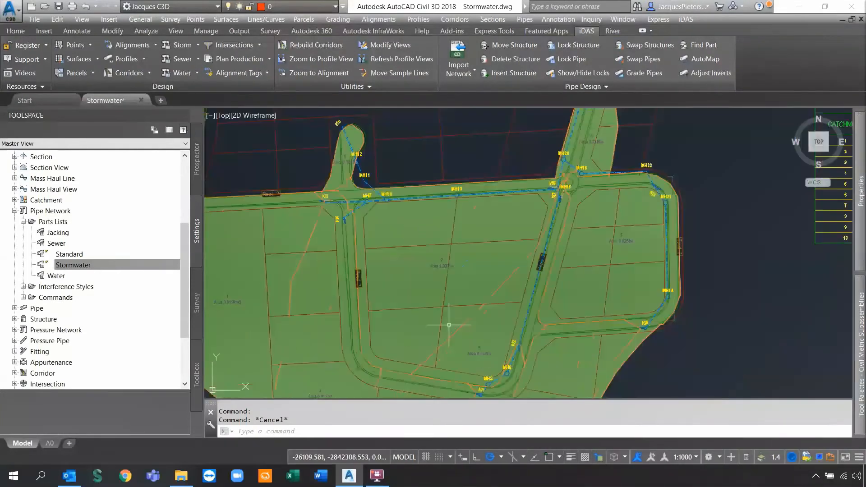
pyautogui.scroll(5, 316, 190)
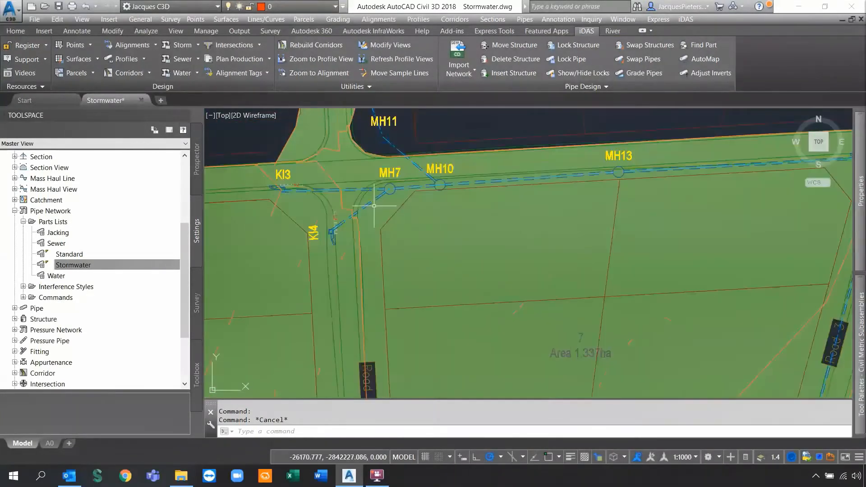
pyautogui.scroll(-5, 372, 257)
pyautogui.click(196, 159)
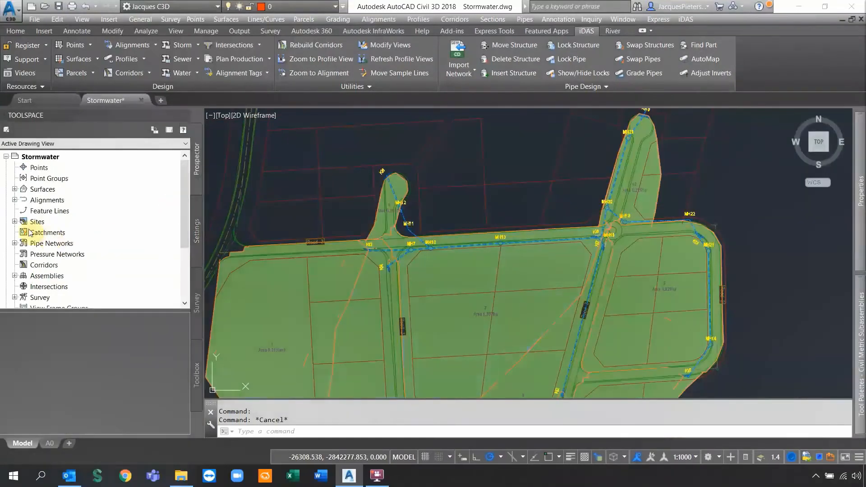
pyautogui.click(15, 243)
pyautogui.click(23, 254)
pyautogui.click(31, 265)
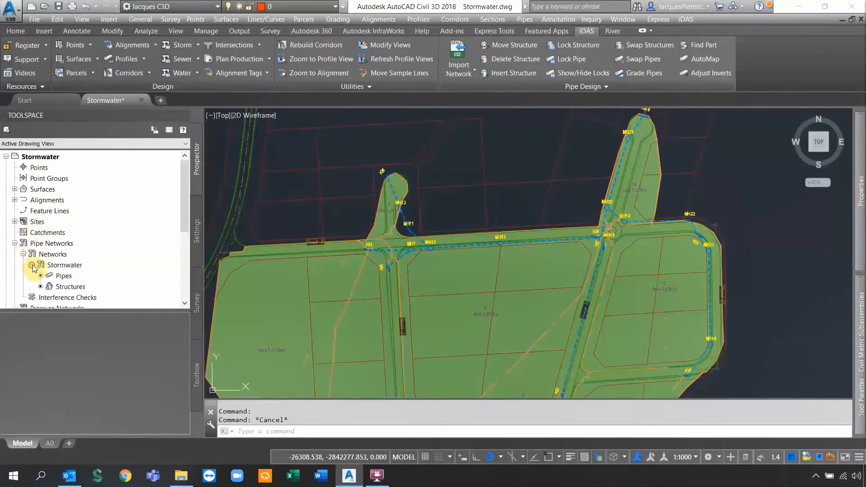
pyautogui.click(63, 276)
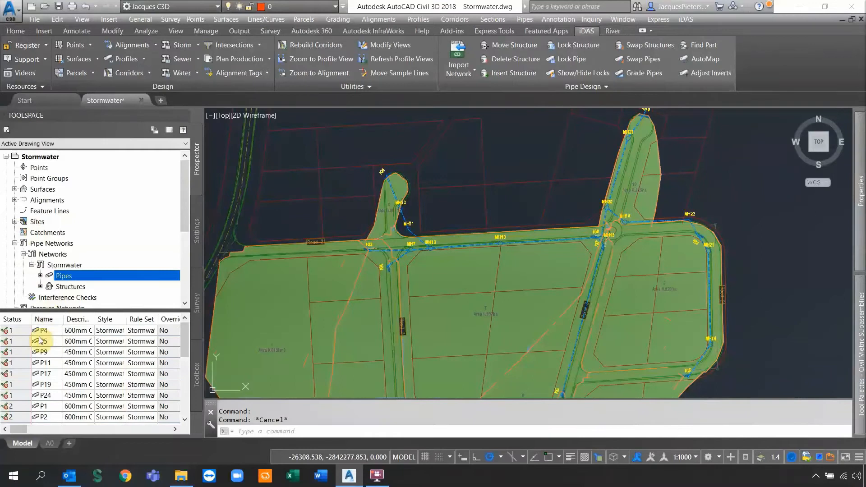
# Select pipe P1 from the network's pipe list and inspect its properties between KI8 and MH15.
pyautogui.click(44, 406)
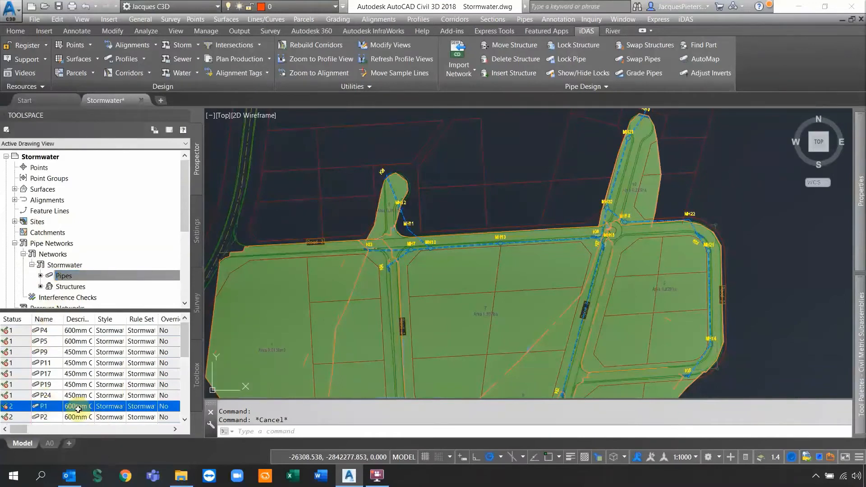
pyautogui.rightClick(53, 409)
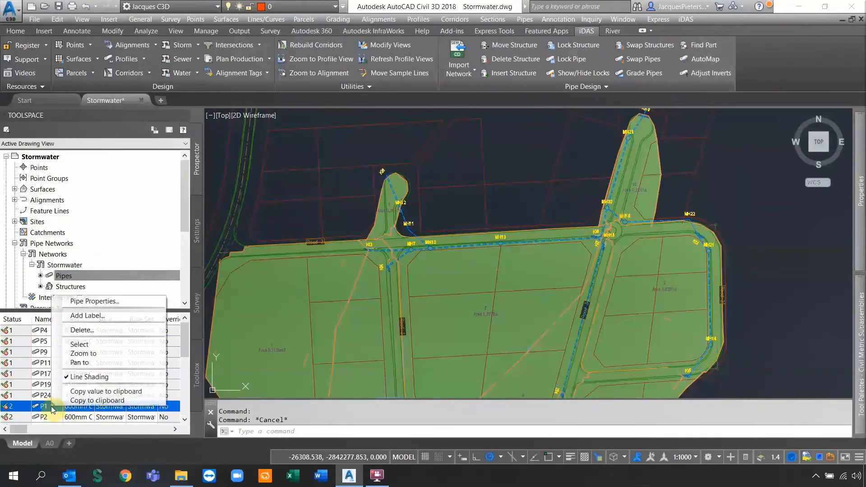
pyautogui.click(79, 344)
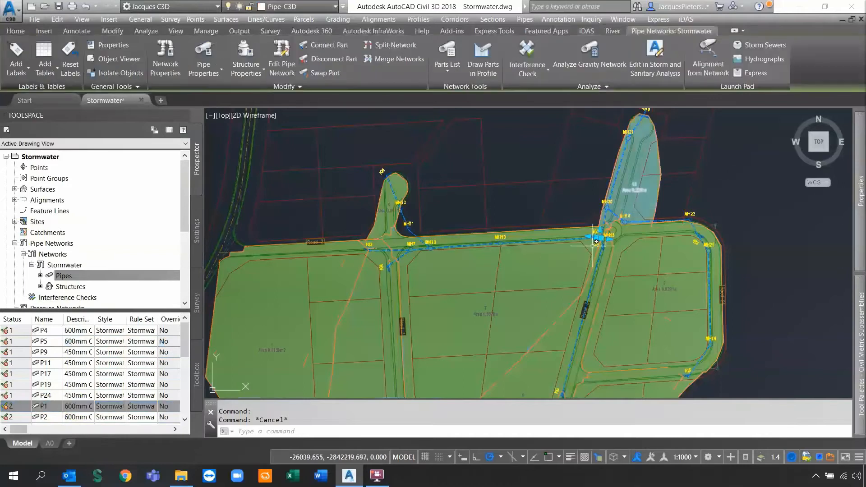
pyautogui.scroll(10, 596, 242)
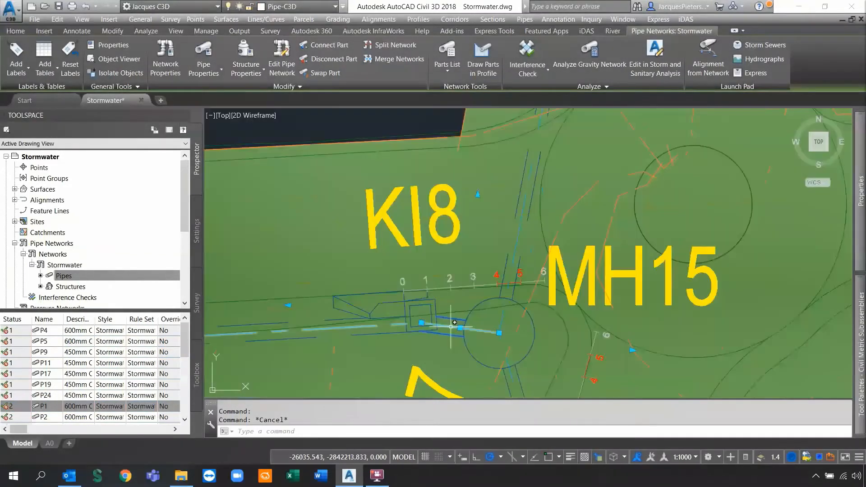
pyautogui.moveTo(451, 323); pyautogui.dragTo(489, 271, button='middle')
pyautogui.scroll(4, 489, 270)
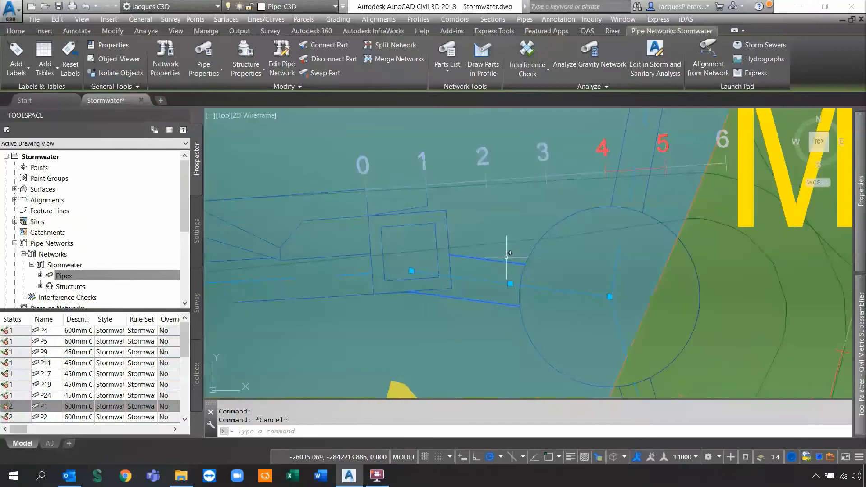
pyautogui.scroll(-2, 510, 257)
pyautogui.click(861, 214)
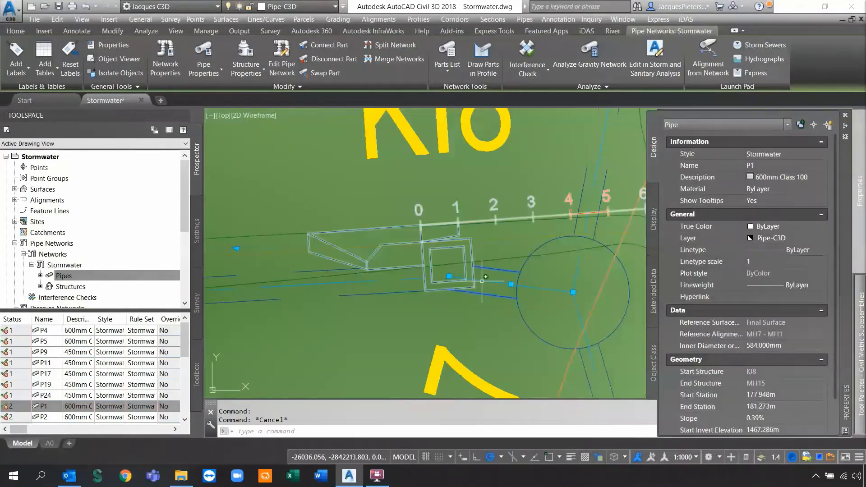
pyautogui.press('Escape')
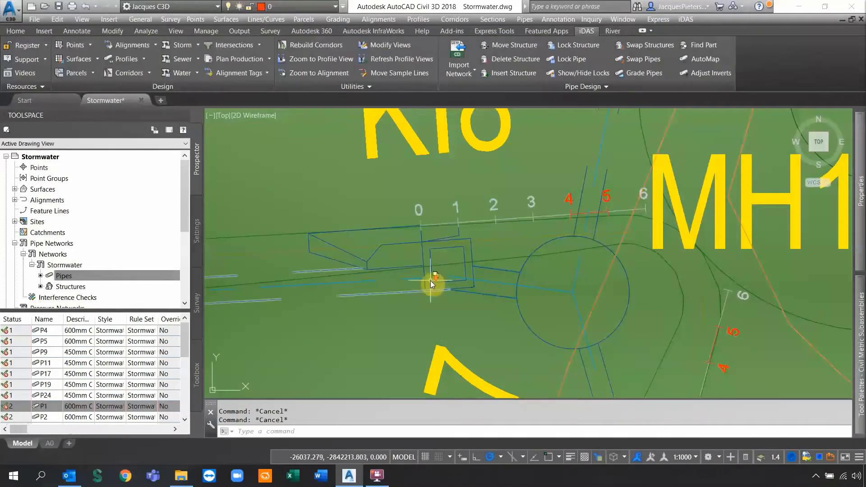
# Examine the pipe sizes shown in the reference bands of the stormwater long sections.
pyautogui.scroll(-12, 432, 284)
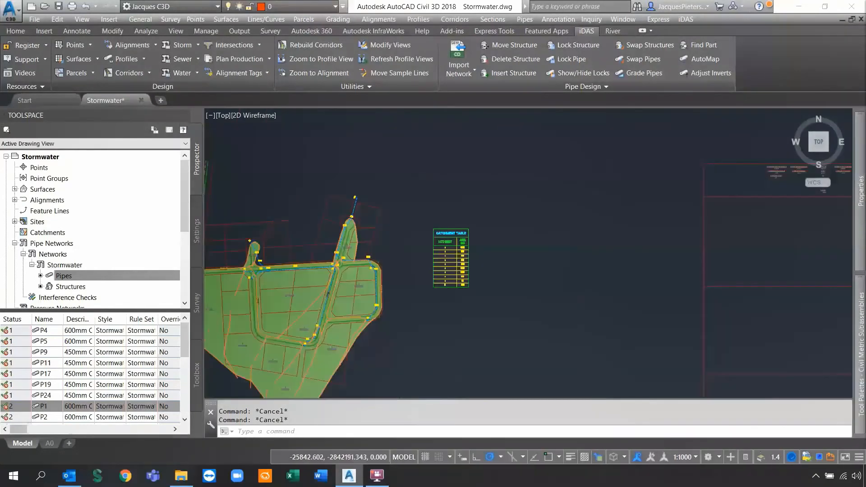
pyautogui.moveTo(668, 248); pyautogui.dragTo(286, 248, button='middle')
pyautogui.moveTo(677, 223); pyautogui.dragTo(418, 189, button='middle')
pyautogui.scroll(7, 741, 203)
pyautogui.moveTo(742, 203); pyautogui.dragTo(471, 219, button='middle')
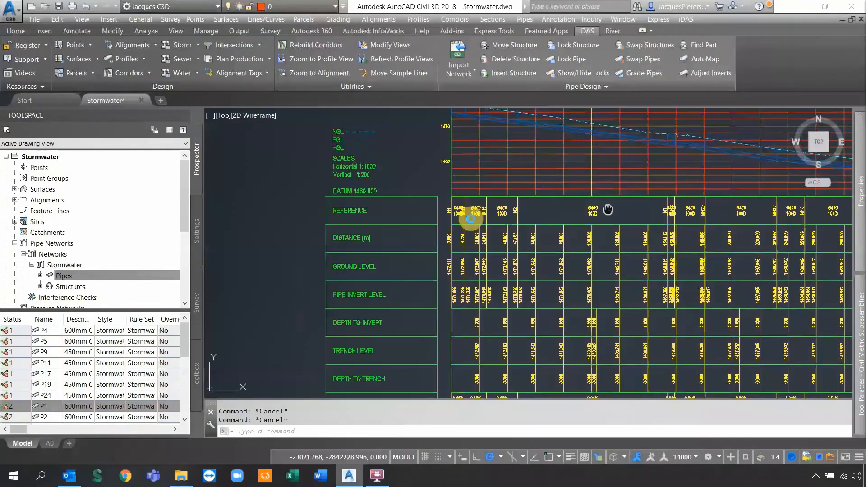
pyautogui.moveTo(608, 210); pyautogui.dragTo(448, 209, button='middle')
pyautogui.scroll(4, 540, 238)
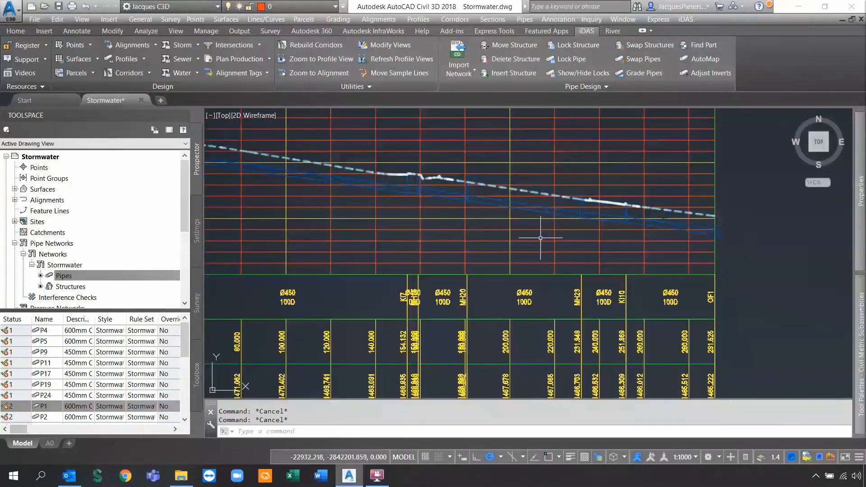
pyautogui.scroll(-2, 541, 237)
pyautogui.moveTo(480, 270); pyautogui.dragTo(549, 201, button='middle')
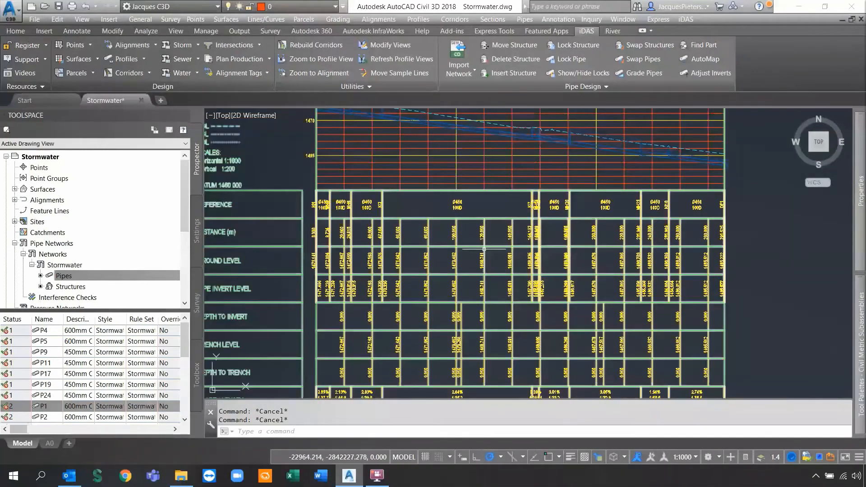
pyautogui.moveTo(474, 288); pyautogui.dragTo(531, 137, button='middle')
pyautogui.moveTo(492, 375); pyautogui.dragTo(480, 196, button='middle')
pyautogui.scroll(2, 470, 257)
pyautogui.scroll(2, 514, 218)
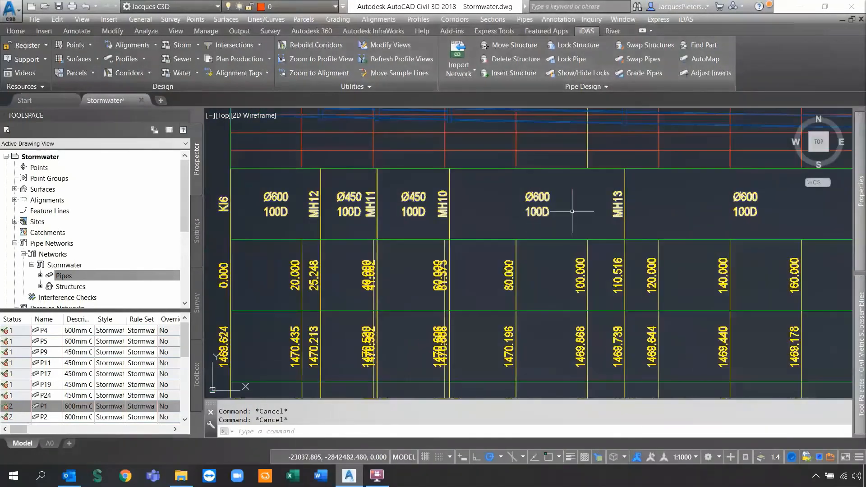
pyautogui.moveTo(593, 216); pyautogui.dragTo(483, 216, button='middle')
# Examine the slope, length and hydraulics bands of the long section, including the design and maximum flow and velocity rows.
pyautogui.scroll(-2, 631, 212)
pyautogui.moveTo(517, 180)
pyautogui.mouseDown(button='middle')
pyautogui.moveTo(507, 213)
pyautogui.moveTo(515, 363)
pyautogui.mouseUp(button='middle')
pyautogui.moveTo(459, 208)
pyautogui.mouseDown(button='middle')
pyautogui.moveTo(454, 282)
pyautogui.moveTo(441, 222)
pyautogui.mouseUp(button='middle')
pyautogui.scroll(2, 447, 257)
pyautogui.scroll(2, 427, 281)
pyautogui.moveTo(427, 280); pyautogui.dragTo(523, 255, button='middle')
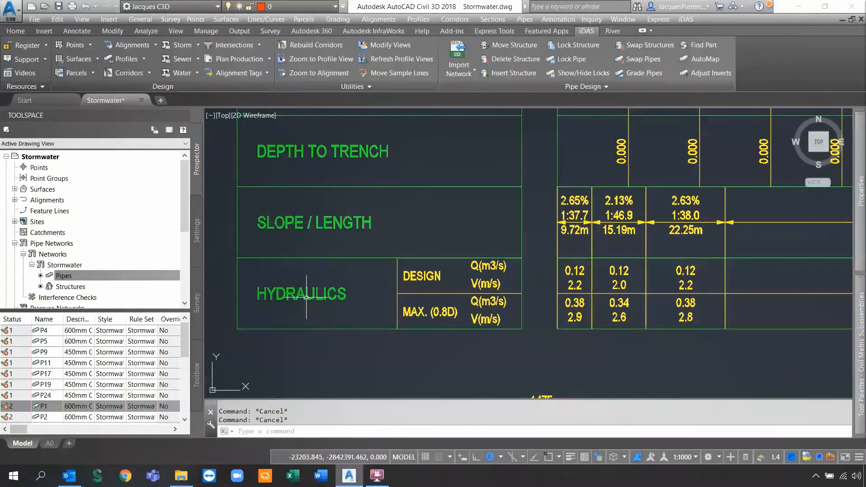
pyautogui.moveTo(656, 266); pyautogui.dragTo(518, 273, button='middle')
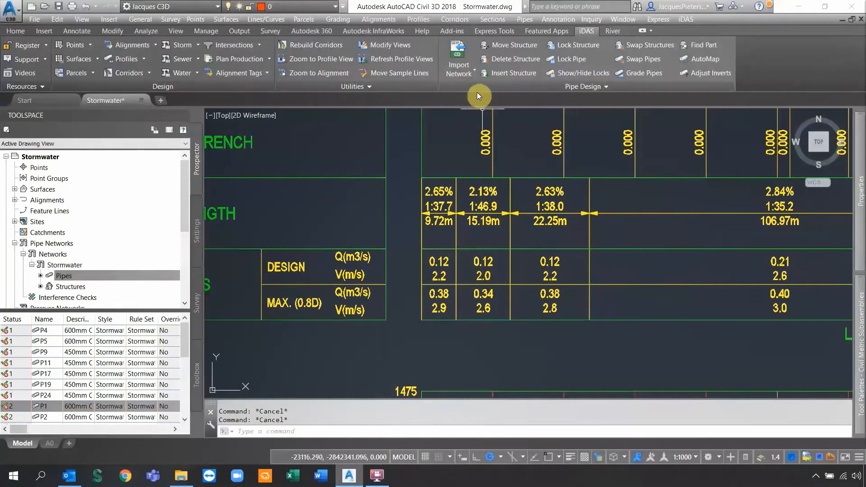
pyautogui.click(466, 74)
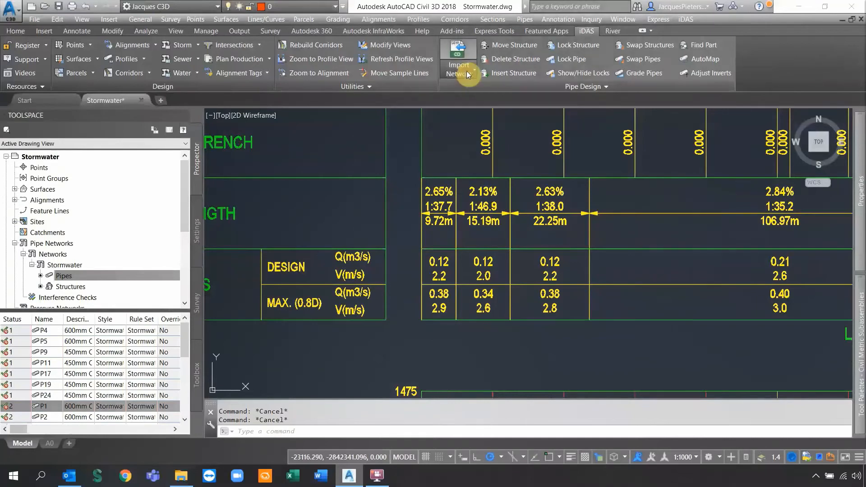
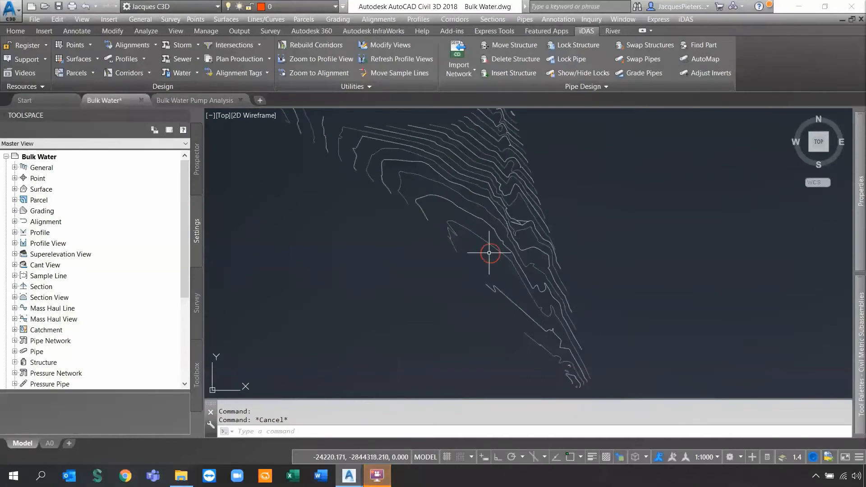
# Set the display style of the Final Surface in the Bulk Water drawing to Border.
pyautogui.scroll(-6, 497, 249)
pyautogui.moveTo(445, 180); pyautogui.dragTo(593, 325, button='middle')
pyautogui.moveTo(466, 230); pyautogui.dragTo(500, 300, button='middle')
pyautogui.moveTo(345, 151); pyautogui.dragTo(409, 237, button='middle')
pyautogui.scroll(5, 409, 237)
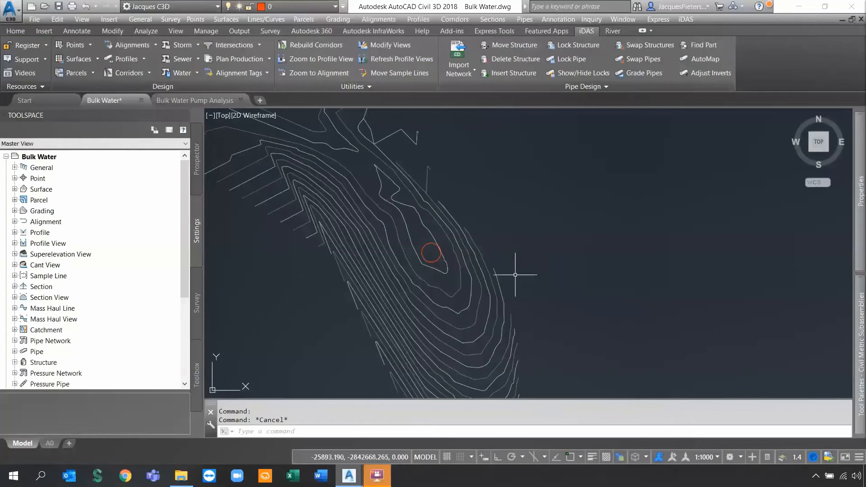
pyautogui.click(451, 209)
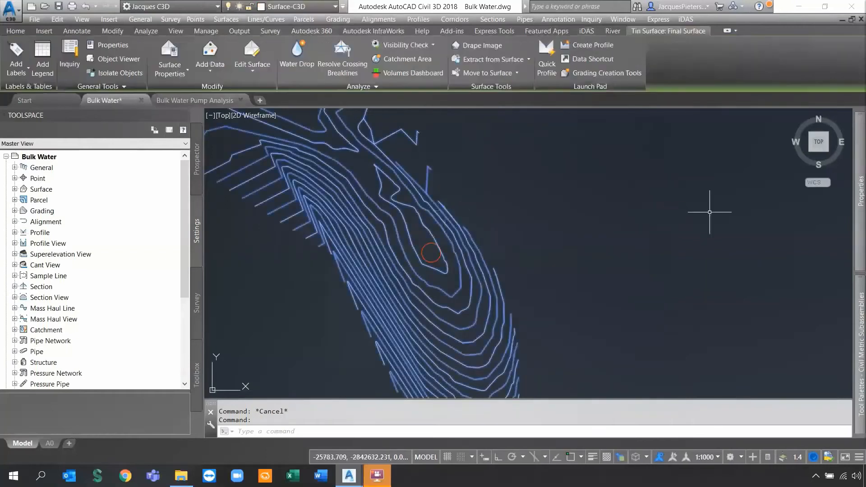
pyautogui.click(854, 213)
pyautogui.click(819, 163)
pyautogui.click(821, 165)
pyautogui.scroll(5, 806, 208)
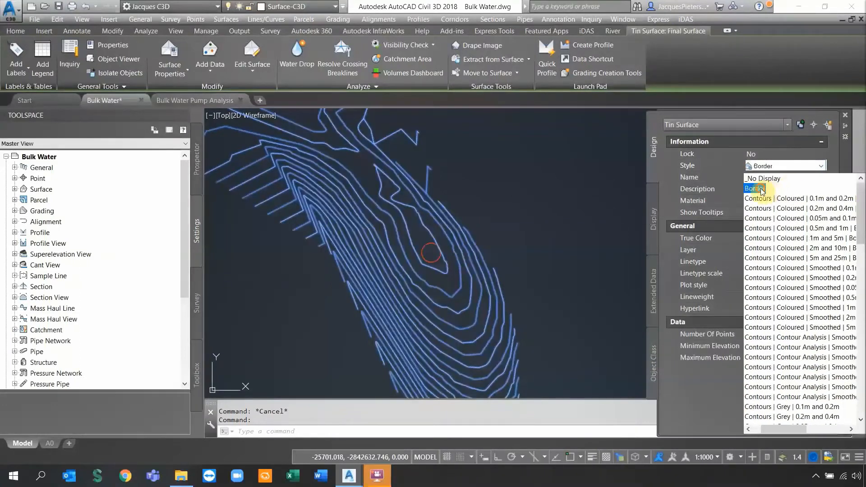
pyautogui.click(767, 193)
pyautogui.scroll(-6, 539, 191)
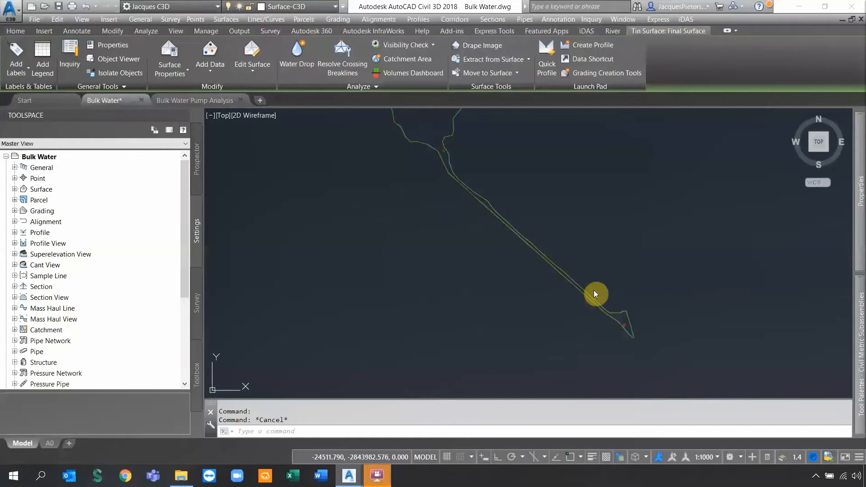
pyautogui.press('Escape')
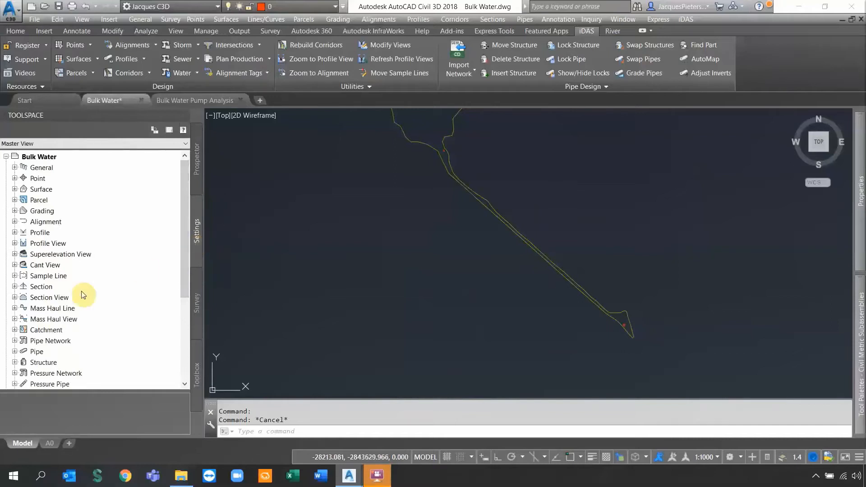
# Open the Water parts list for pipe networks and examine all the pipe families it contains.
pyautogui.click(15, 341)
pyautogui.click(23, 352)
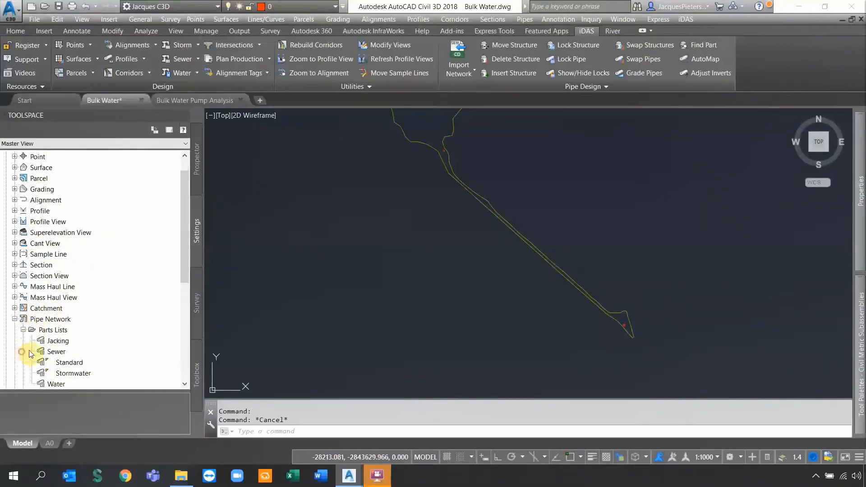
pyautogui.doubleClick(56, 384)
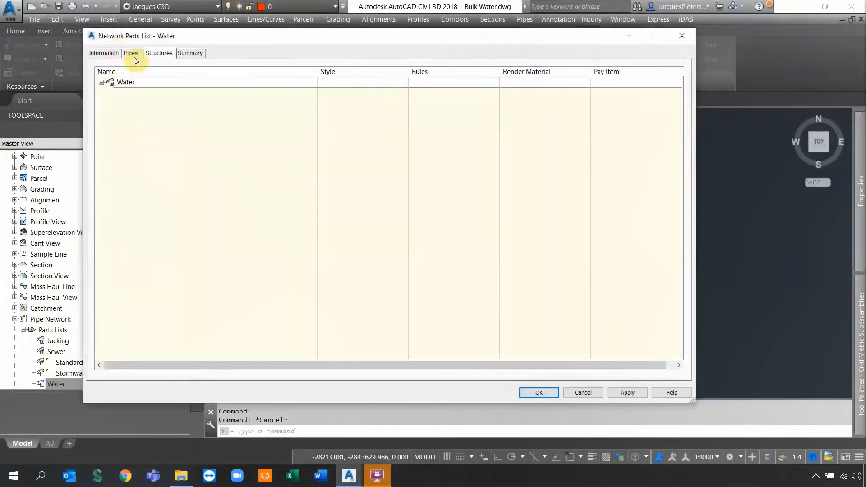
pyautogui.click(133, 57)
pyautogui.click(102, 83)
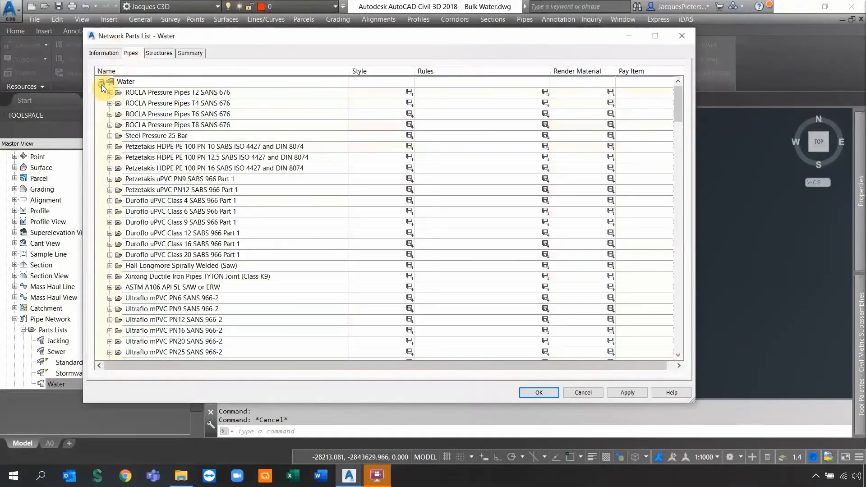
pyautogui.click(657, 36)
pyautogui.scroll(-10, 113, 108)
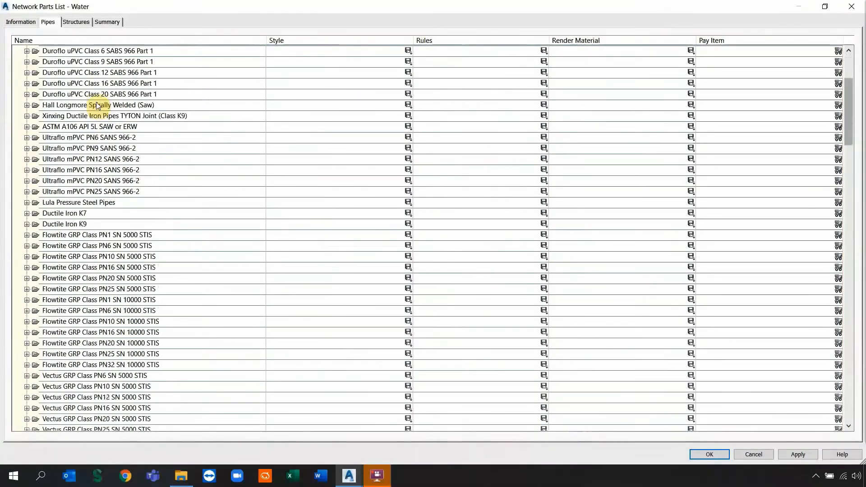
pyautogui.scroll(-20, 95, 109)
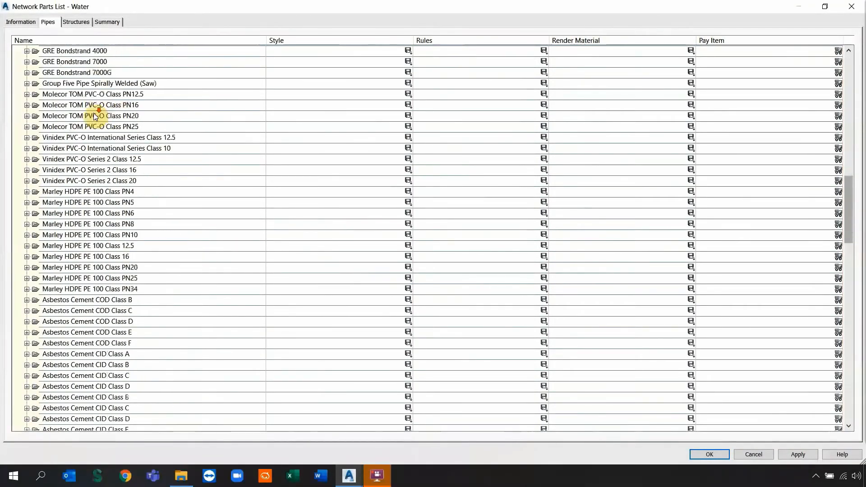
pyautogui.scroll(-20, 96, 116)
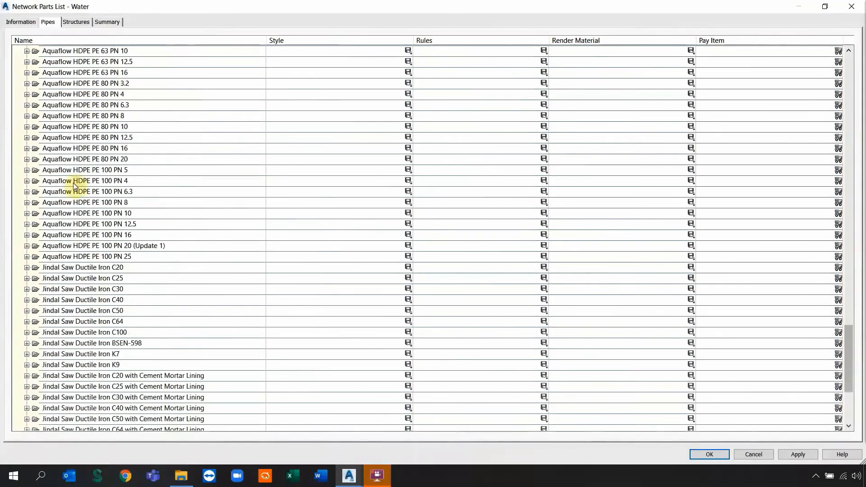
pyautogui.scroll(-5, 82, 225)
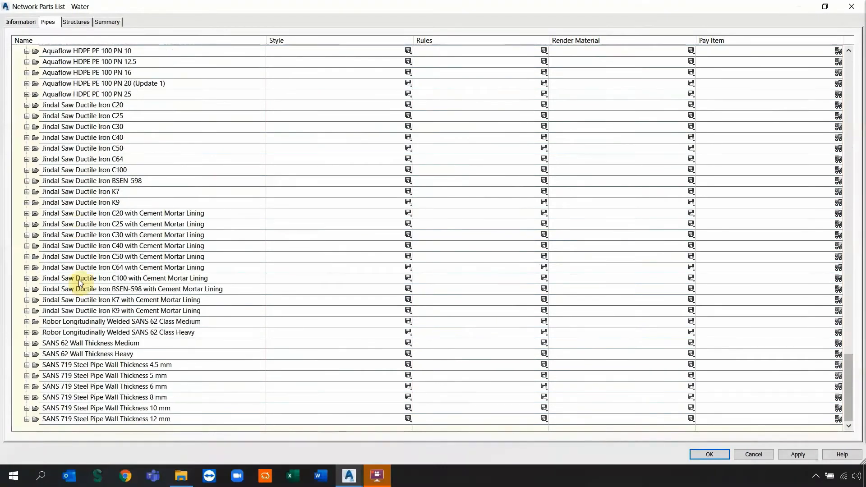
# Examine the structure families in the Water parts list, from Null Structure to Water Hammer Eliminator, and close the list without changes.
pyautogui.click(75, 22)
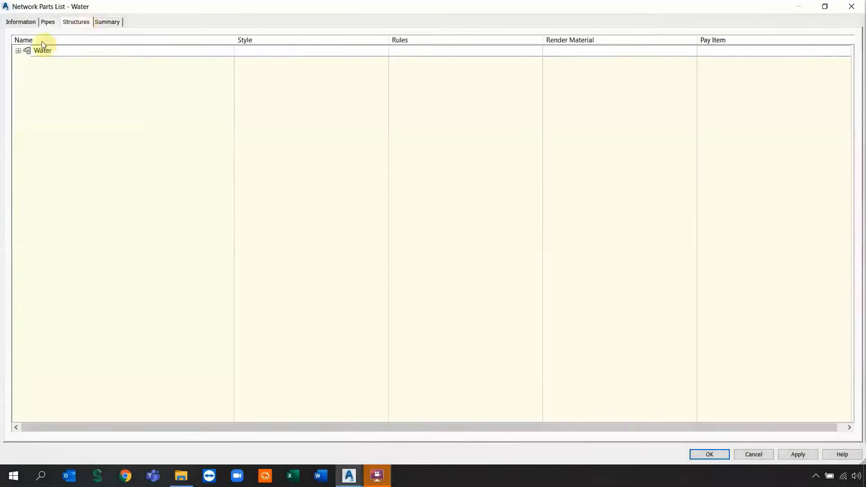
pyautogui.click(18, 51)
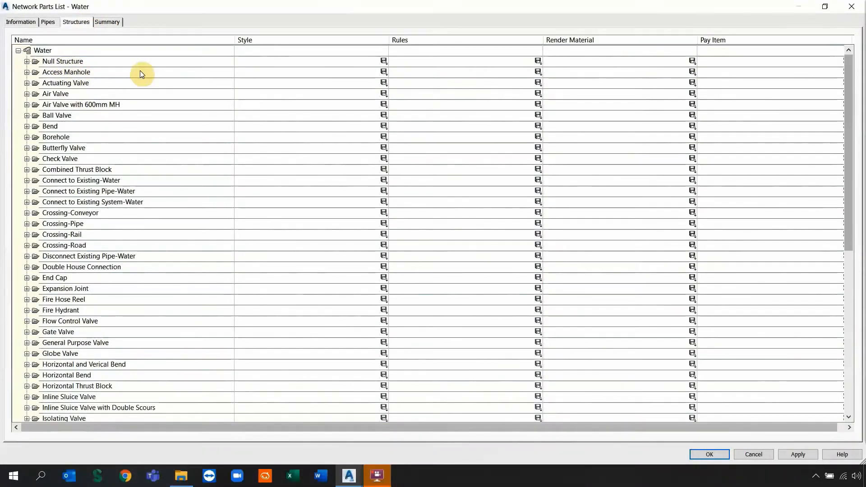
pyautogui.click(58, 140)
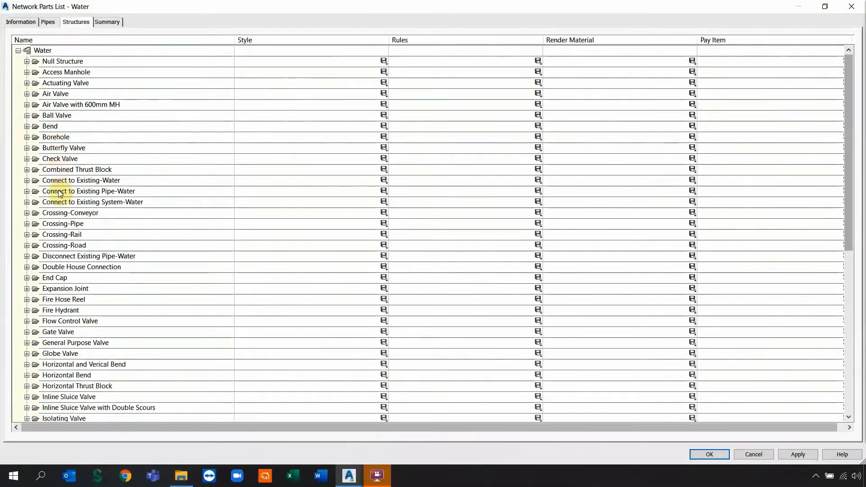
pyautogui.click(60, 278)
pyautogui.click(61, 311)
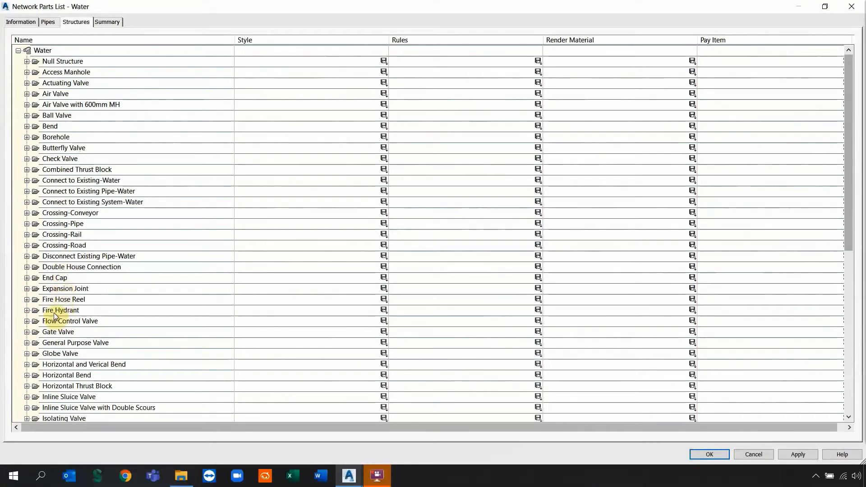
pyautogui.click(66, 372)
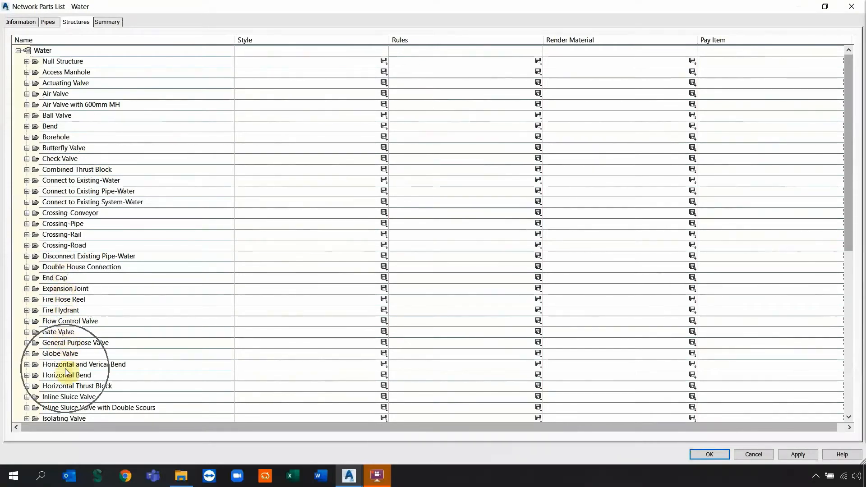
pyautogui.scroll(-6, 66, 368)
pyautogui.click(52, 366)
pyautogui.scroll(-1, 58, 386)
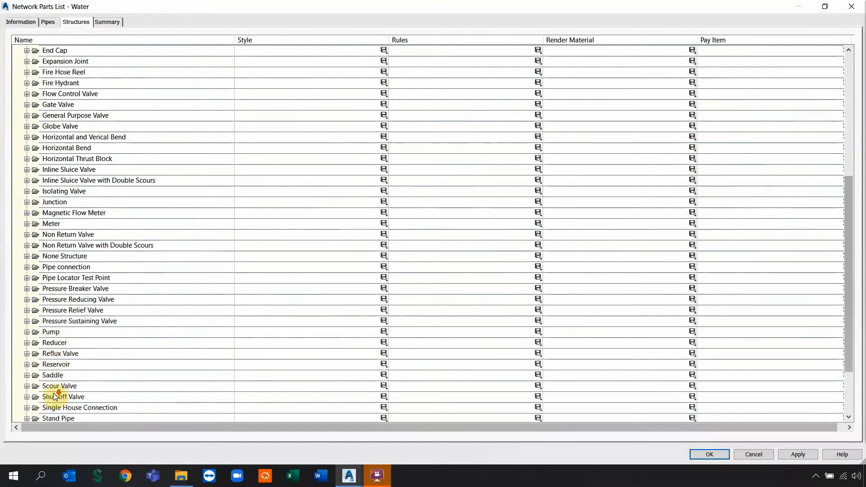
pyautogui.scroll(-1, 52, 391)
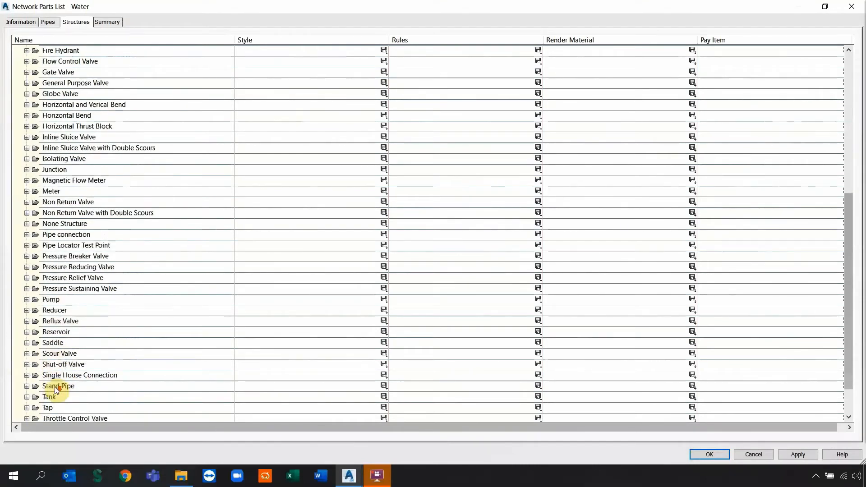
pyautogui.click(58, 379)
pyautogui.scroll(-1, 57, 378)
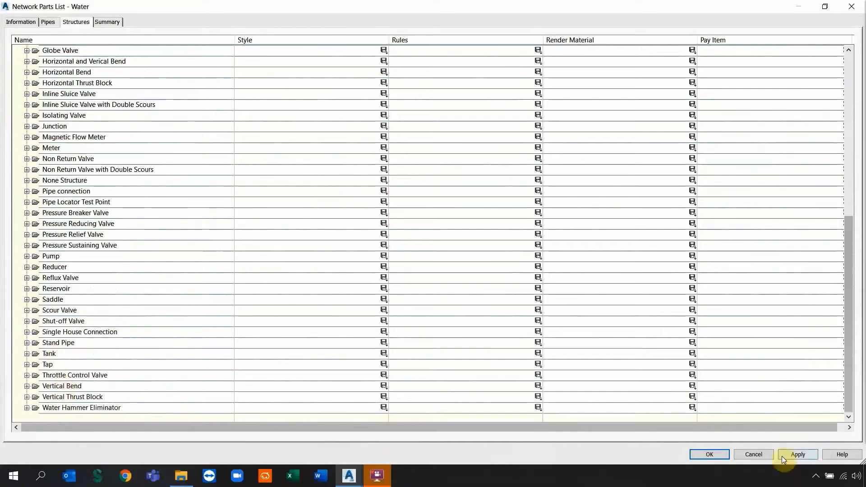
pyautogui.click(749, 455)
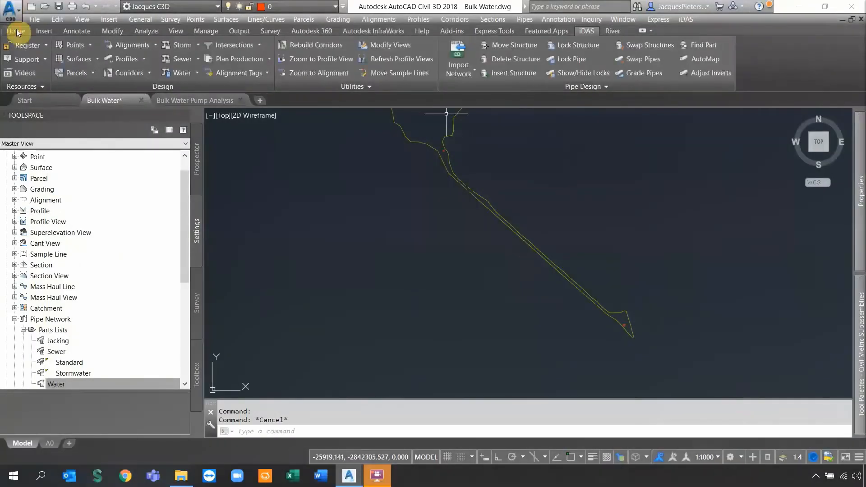
# Start a polyline and set the current colour to magenta with a heavier lineweight.
pyautogui.click(15, 31)
pyautogui.click(451, 47)
pyautogui.scroll(5, 611, 322)
pyautogui.scroll(5, 593, 322)
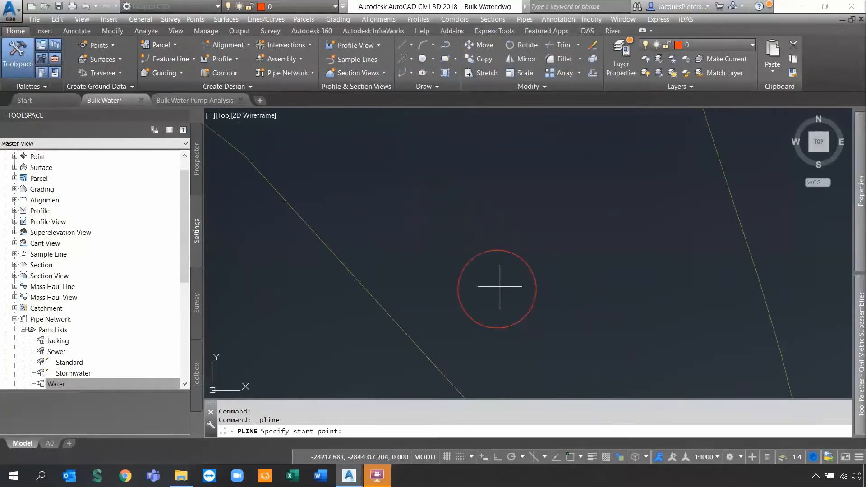
pyautogui.moveTo(861, 185)
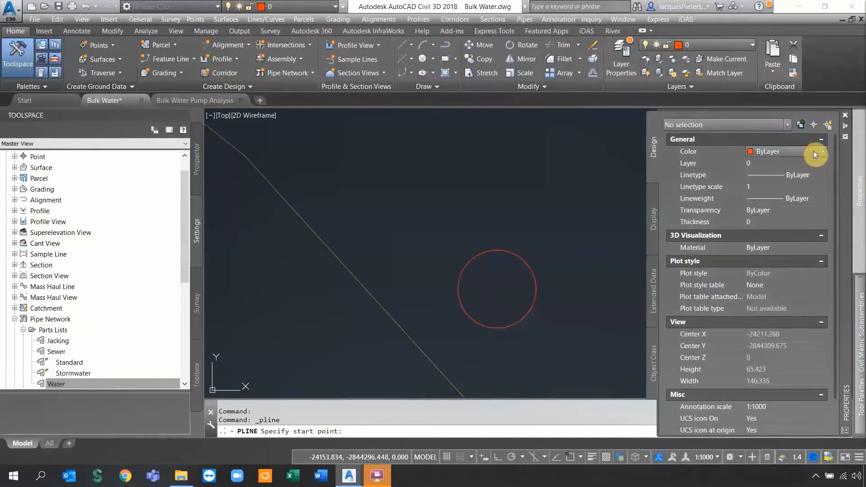
pyautogui.click(815, 154)
pyautogui.click(777, 228)
pyautogui.click(806, 198)
pyautogui.click(822, 198)
pyautogui.scroll(-1, 780, 289)
pyautogui.click(785, 288)
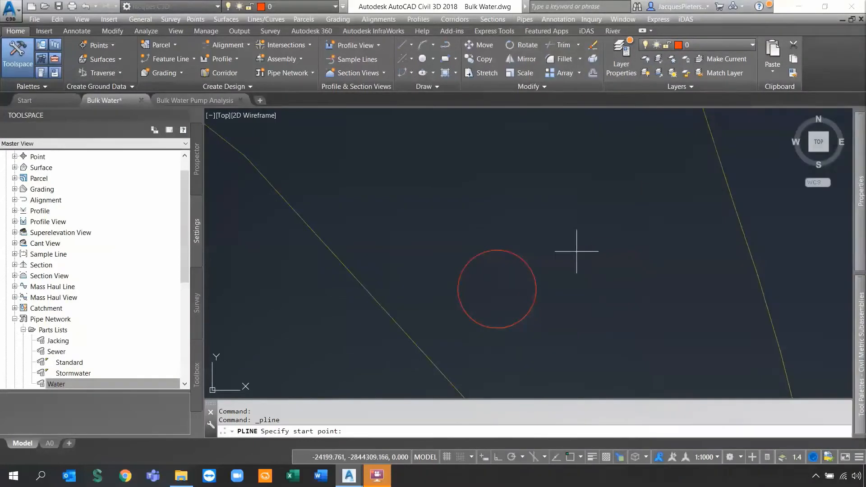
# Begin the polyline at the centre of the south-eastern red circle, turn on lineweight display and place the next vertex at the corridor entrance.
pyautogui.click(495, 286)
pyautogui.scroll(-3, 469, 237)
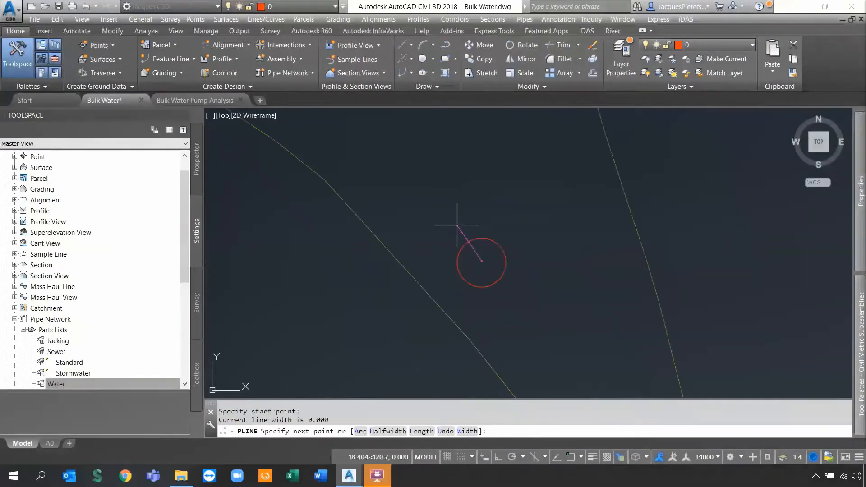
pyautogui.click(594, 455)
pyautogui.scroll(5, 469, 232)
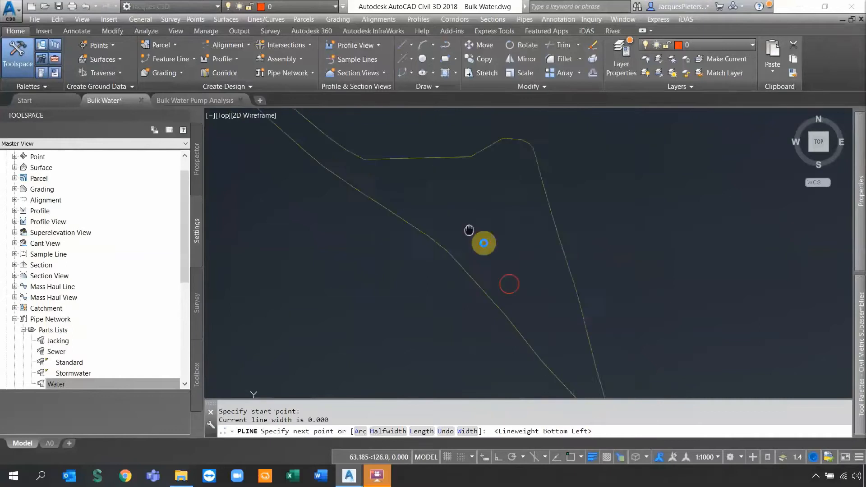
pyautogui.click(409, 224)
pyautogui.scroll(-2, 408, 225)
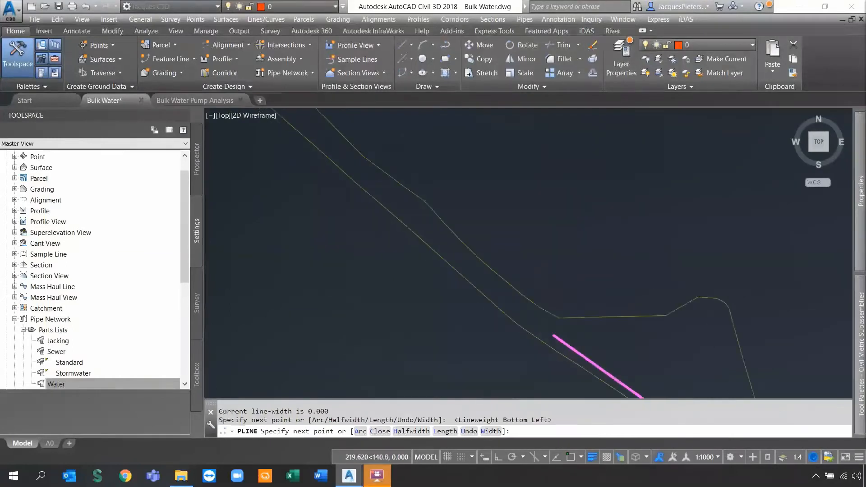
# Continue the polyline north-west with two more vertices inside the narrow corridor between the surface border lines.
pyautogui.moveTo(404, 187); pyautogui.dragTo(498, 286, button='middle')
pyautogui.click(442, 247)
pyautogui.moveTo(406, 213); pyautogui.dragTo(621, 376, button='middle')
pyautogui.moveTo(451, 228)
pyautogui.mouseDown(button='middle')
pyautogui.moveTo(481, 218)
pyautogui.moveTo(654, 367)
pyautogui.mouseUp(button='middle')
pyautogui.click(475, 234)
pyautogui.moveTo(434, 200); pyautogui.dragTo(693, 375, button='middle')
pyautogui.moveTo(672, 333); pyautogui.dragTo(515, 214, button='middle')
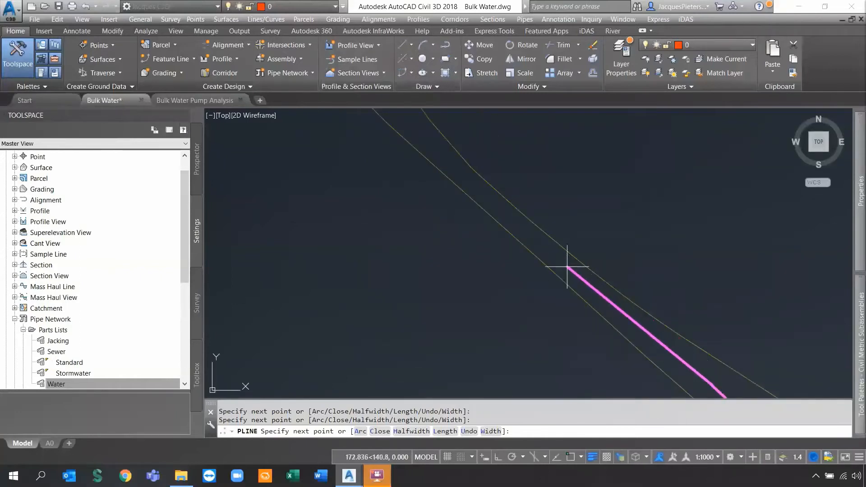
# Extend the polyline around the northern bend of the corridor, end it at the centre of the northern red circle and finish it.
pyautogui.click(567, 267)
pyautogui.moveTo(567, 267); pyautogui.dragTo(652, 352, button='middle')
pyautogui.click(488, 206)
pyautogui.moveTo(488, 206); pyautogui.dragTo(509, 302, button='middle')
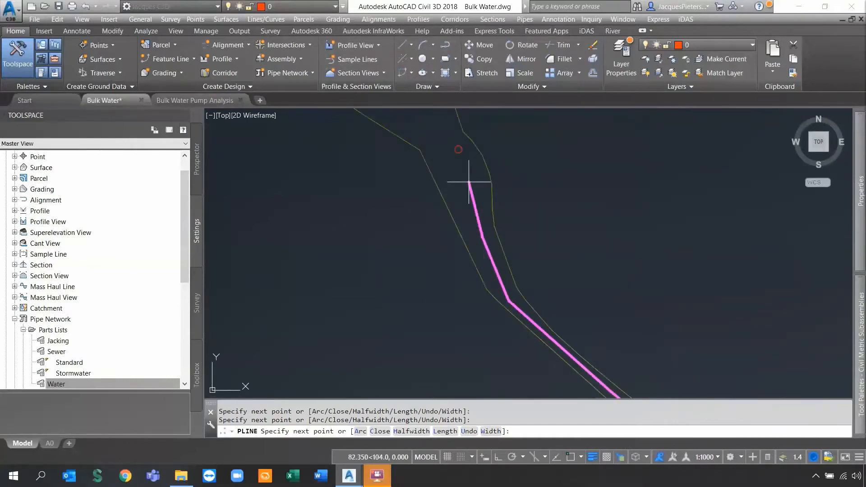
pyautogui.scroll(8, 496, 216)
pyautogui.click(492, 207)
pyautogui.rightClick(526, 209)
pyautogui.click(546, 220)
# Bring up the iDAS design tools for work on the completed pipeline route.
pyautogui.scroll(-8, 543, 214)
pyautogui.scroll(-2, 543, 215)
pyautogui.moveTo(681, 302)
pyautogui.mouseDown(button='middle')
pyautogui.moveTo(608, 242)
pyautogui.moveTo(542, 207)
pyautogui.mouseUp(button='middle')
pyautogui.scroll(-2, 620, 227)
pyautogui.moveTo(620, 228); pyautogui.dragTo(610, 270, button='middle')
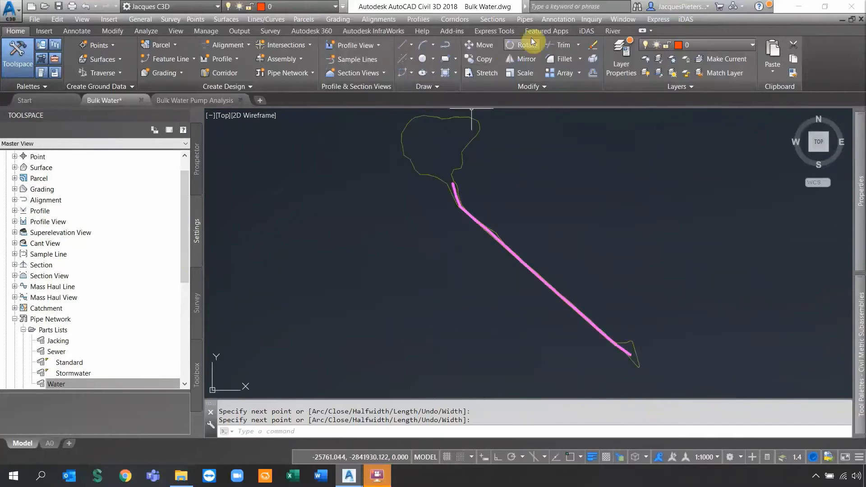
pyautogui.click(586, 30)
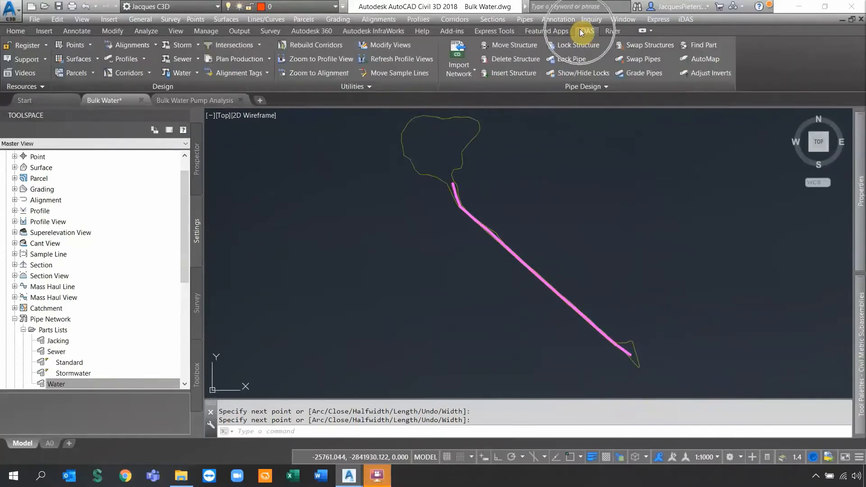
# Start creating the Bulk Water network in the Bulk Water Wizard, accepting the preset parts, alignment and profile settings, and pipe parameters.
pyautogui.click(196, 72)
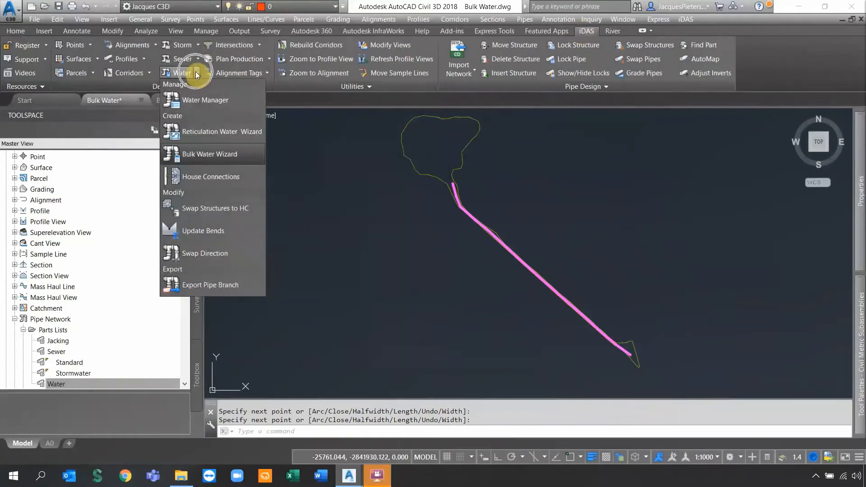
pyautogui.click(200, 156)
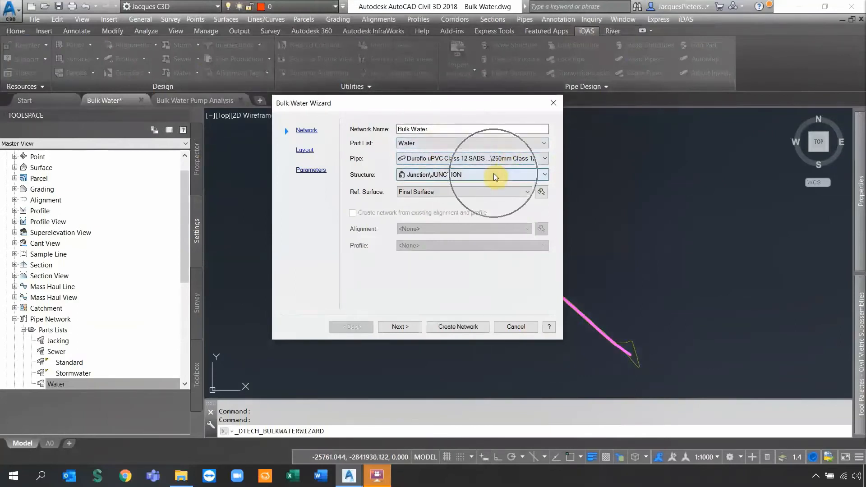
pyautogui.click(401, 327)
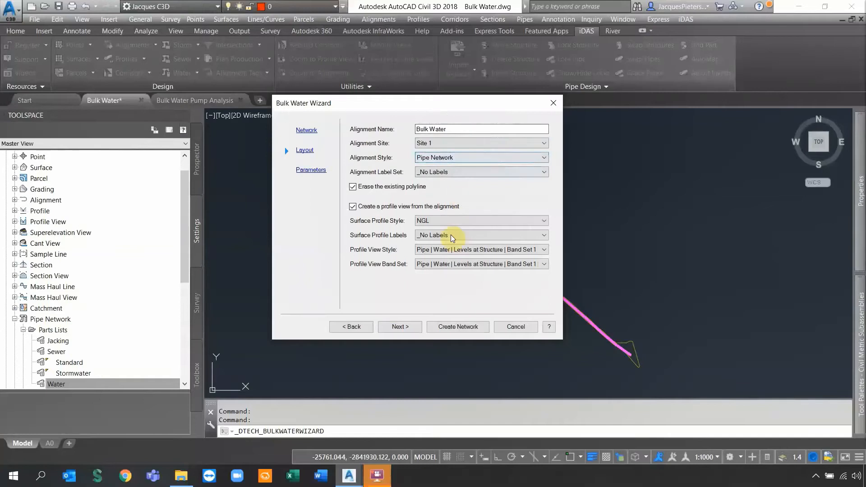
pyautogui.click(485, 255)
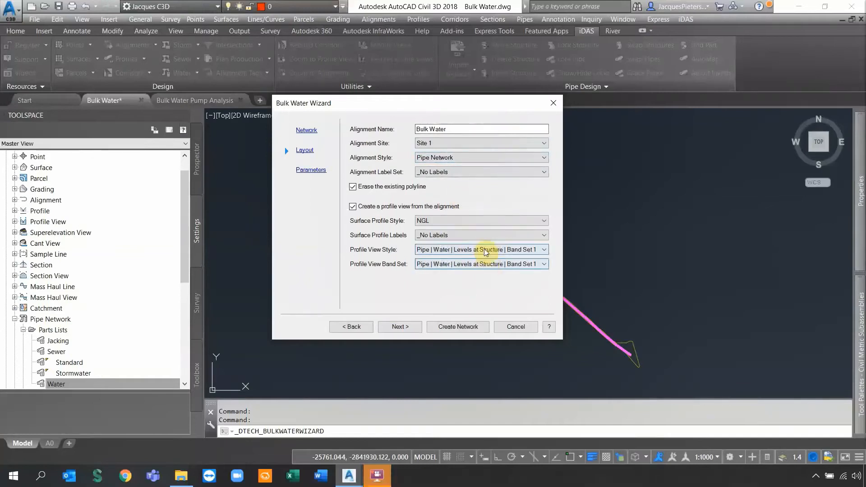
pyautogui.click(400, 327)
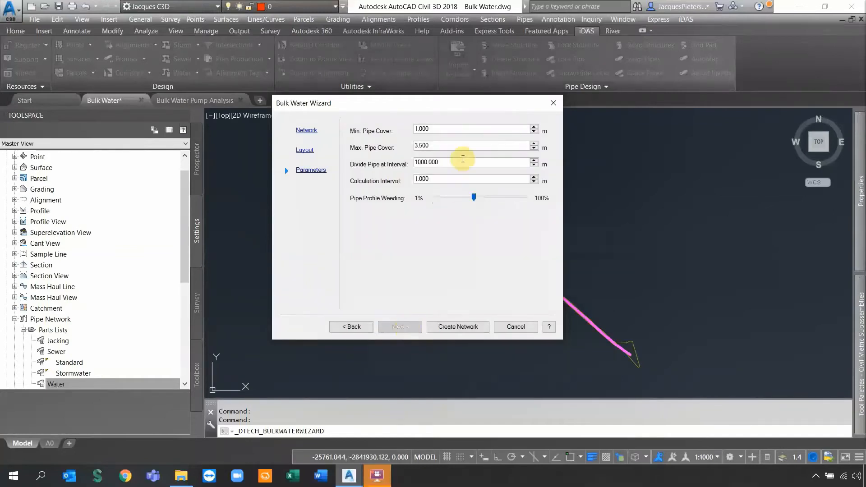
pyautogui.click(440, 132)
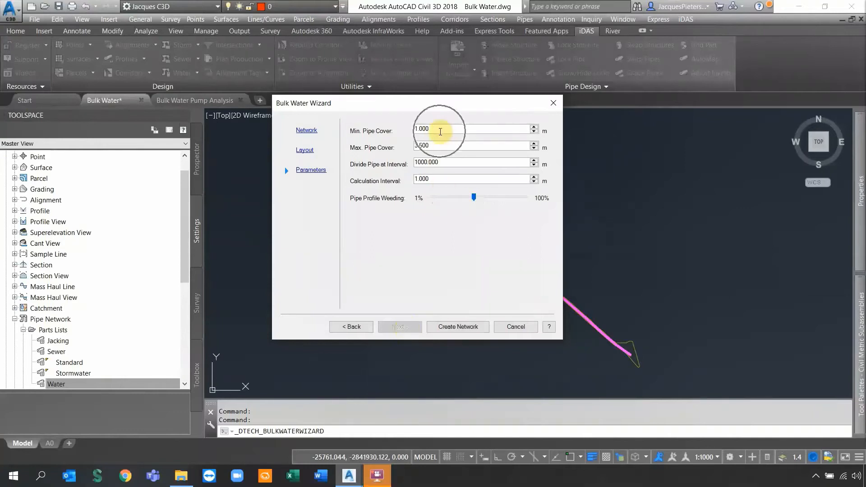
pyautogui.click(627, 350)
pyautogui.click(429, 181)
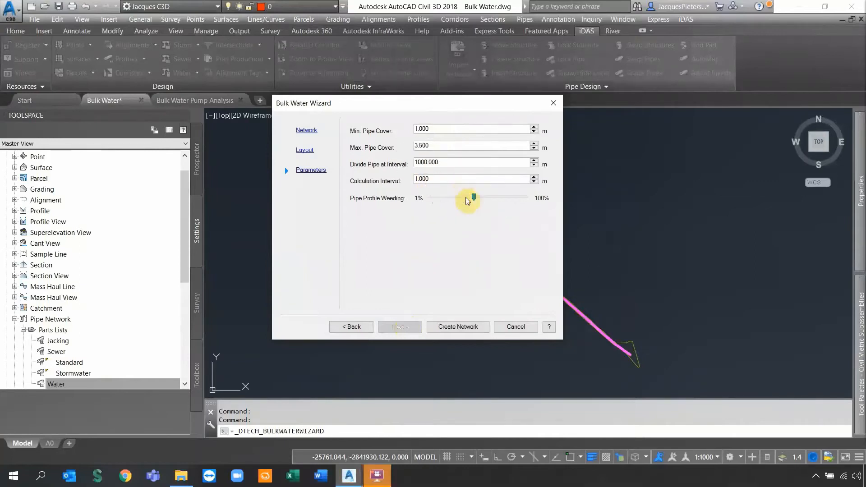
pyautogui.click(448, 331)
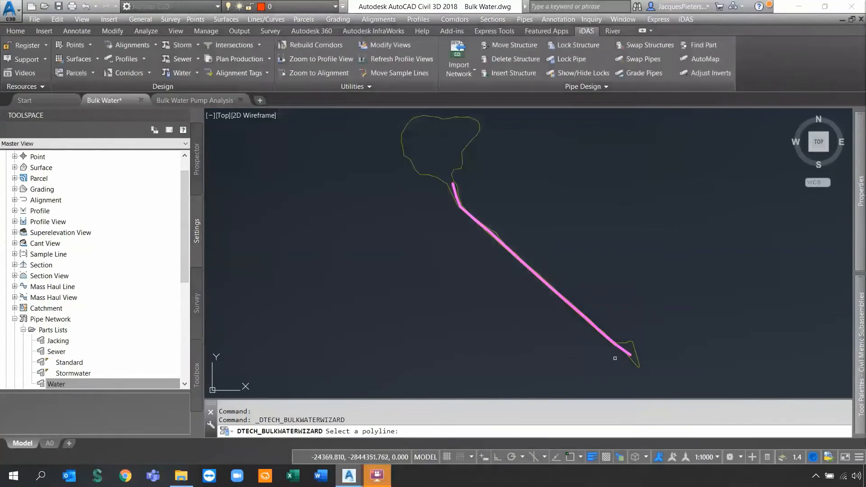
# Use the magenta route polyline for the network, place its profile view in empty space northeast of the layout, and turn off lineweight display.
pyautogui.scroll(5, 615, 358)
pyautogui.click(644, 333)
pyautogui.scroll(-5, 641, 333)
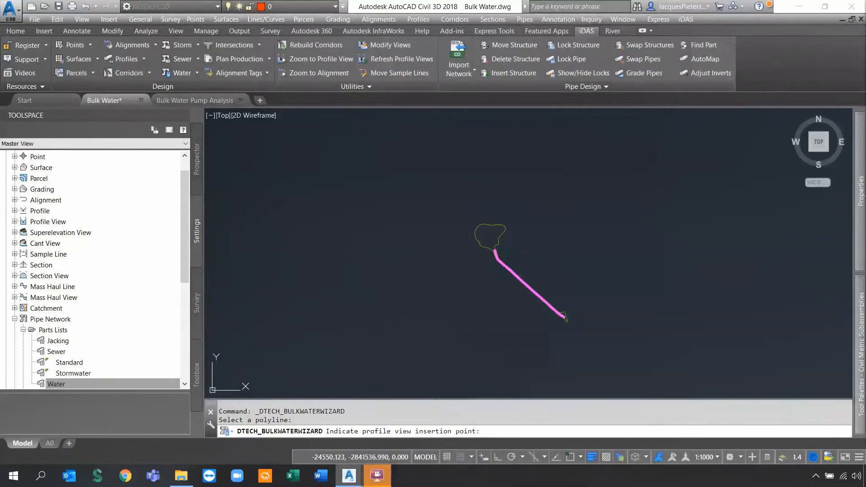
pyautogui.click(592, 456)
# Examine the new pipes and structures in plan, and compare the pipe with the ground line along the full profile view.
pyautogui.scroll(6, 557, 309)
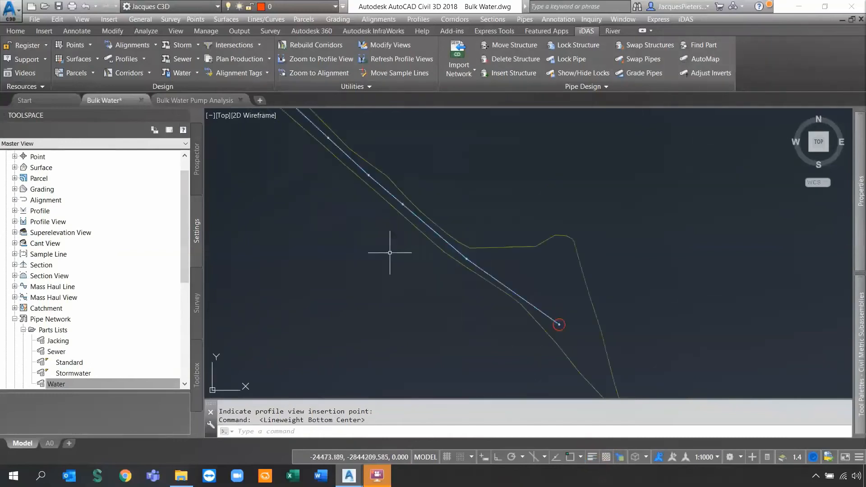
pyautogui.moveTo(647, 370); pyautogui.dragTo(493, 180, button='middle')
pyautogui.scroll(9, 538, 210)
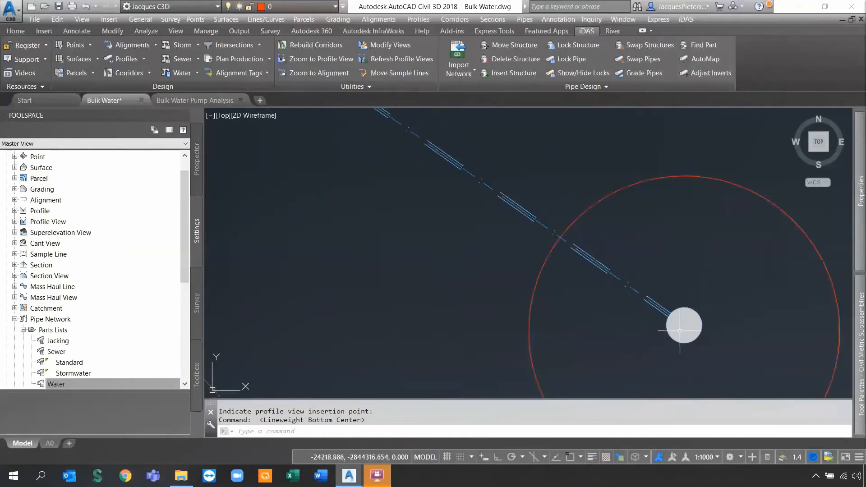
pyautogui.scroll(-10, 664, 320)
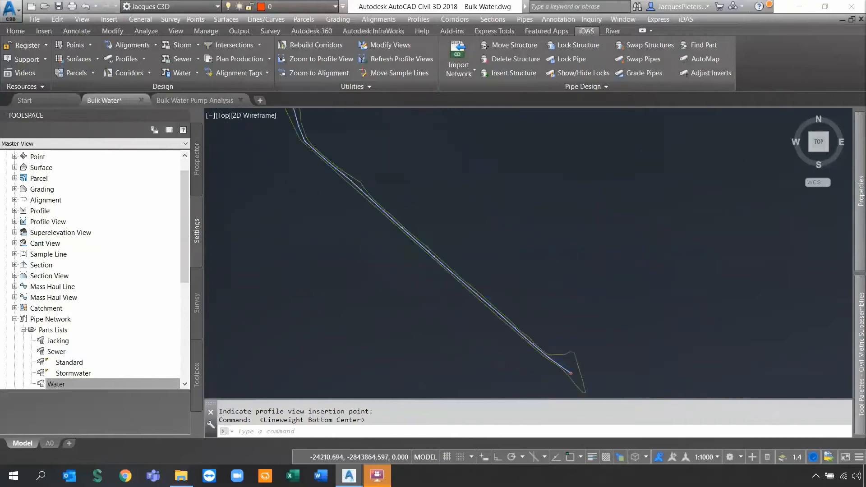
pyautogui.scroll(4, 575, 212)
pyautogui.scroll(5, 521, 189)
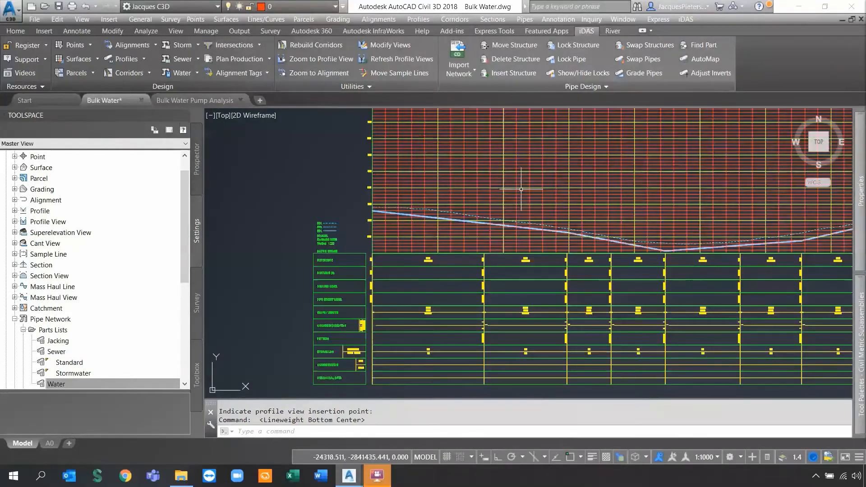
pyautogui.scroll(6, 404, 214)
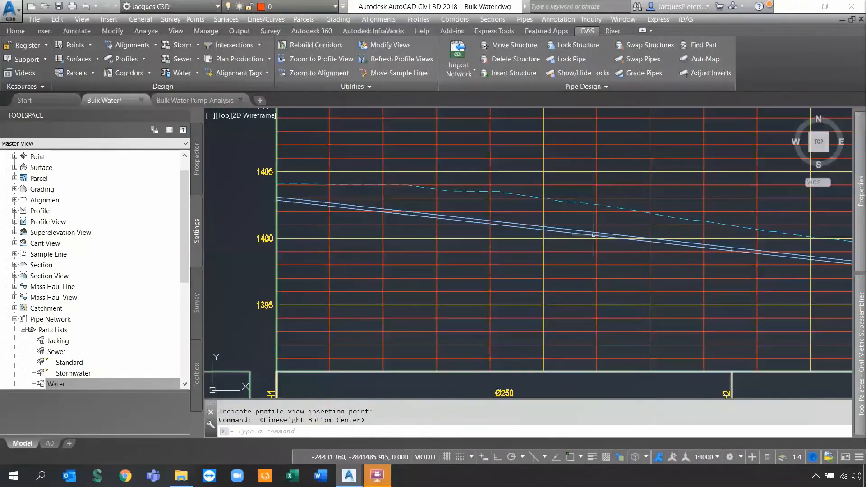
pyautogui.scroll(-2, 597, 237)
pyautogui.scroll(-4, 710, 239)
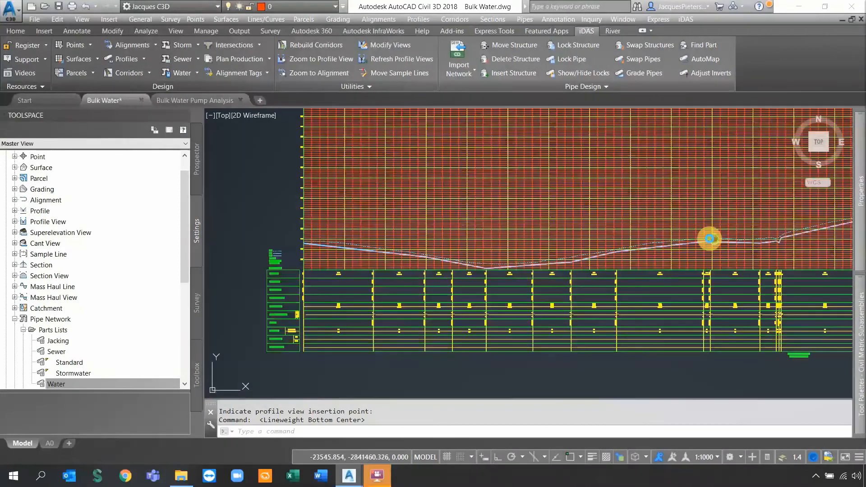
pyautogui.scroll(8, 586, 135)
pyautogui.scroll(-4, 631, 167)
pyautogui.scroll(-2, 655, 176)
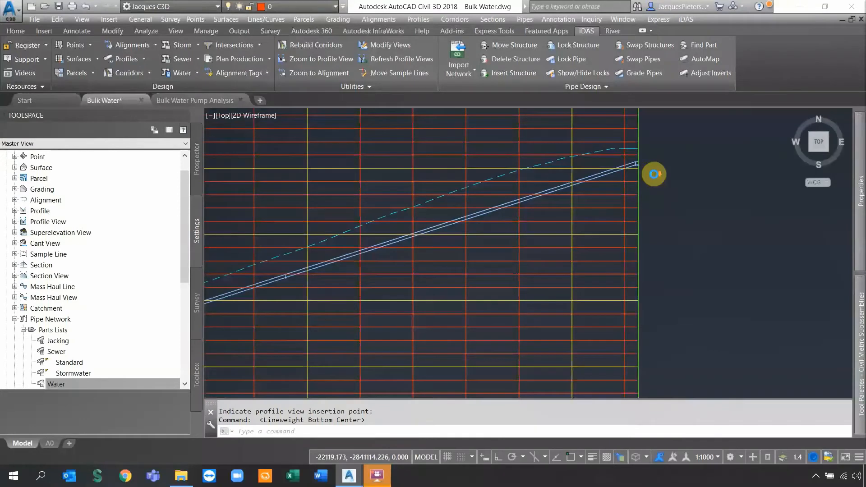
pyautogui.scroll(-12, 654, 174)
pyautogui.moveTo(654, 175); pyautogui.dragTo(705, 175, button='middle')
pyautogui.scroll(2, 566, 206)
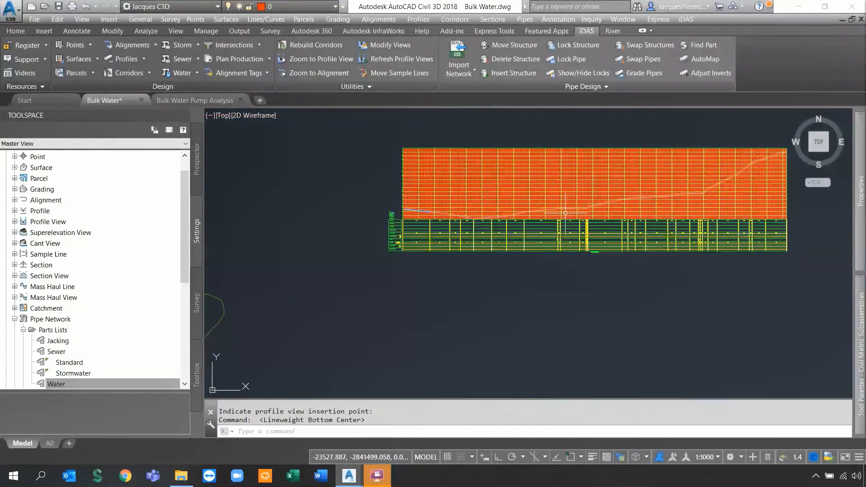
# In the profile view style, hide the minor horizontal and both vertical grids and show the grid at horizontal geometry points.
pyautogui.moveTo(633, 258); pyautogui.dragTo(546, 286, button='middle')
pyautogui.click(396, 280)
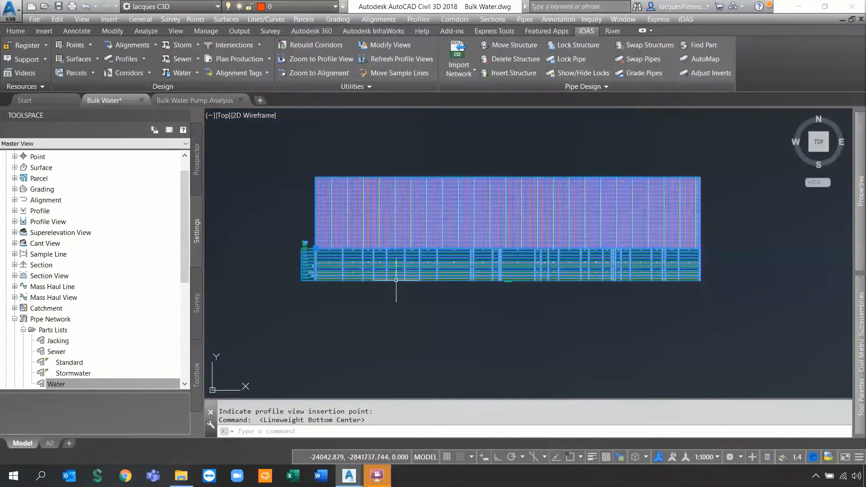
pyautogui.rightClick(420, 260)
pyautogui.click(478, 378)
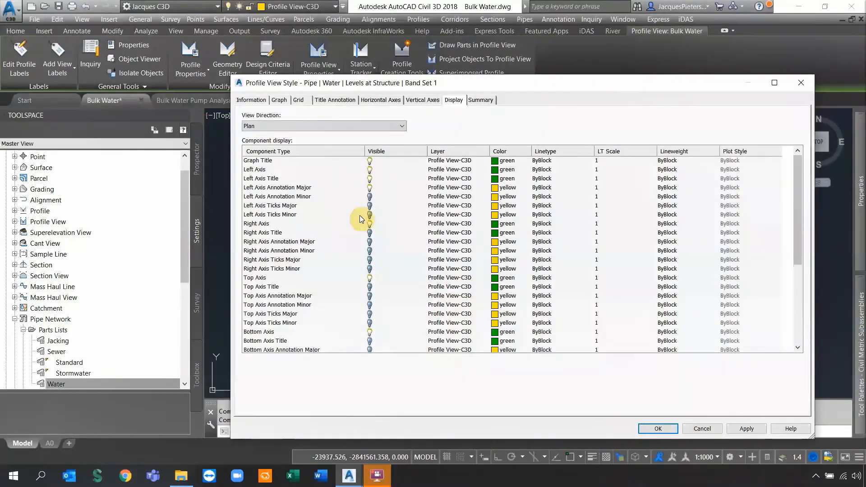
pyautogui.scroll(-3, 360, 217)
pyautogui.click(370, 314)
pyautogui.click(370, 332)
pyautogui.click(370, 323)
pyautogui.click(370, 341)
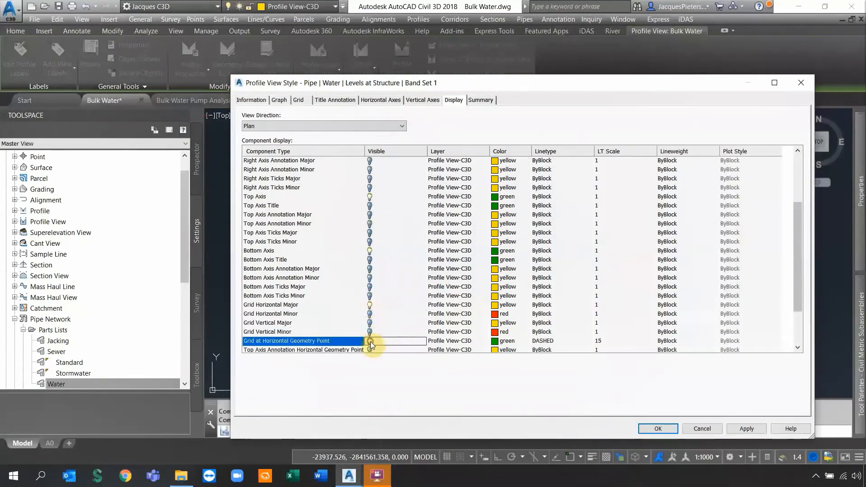
pyautogui.click(745, 430)
pyautogui.click(662, 429)
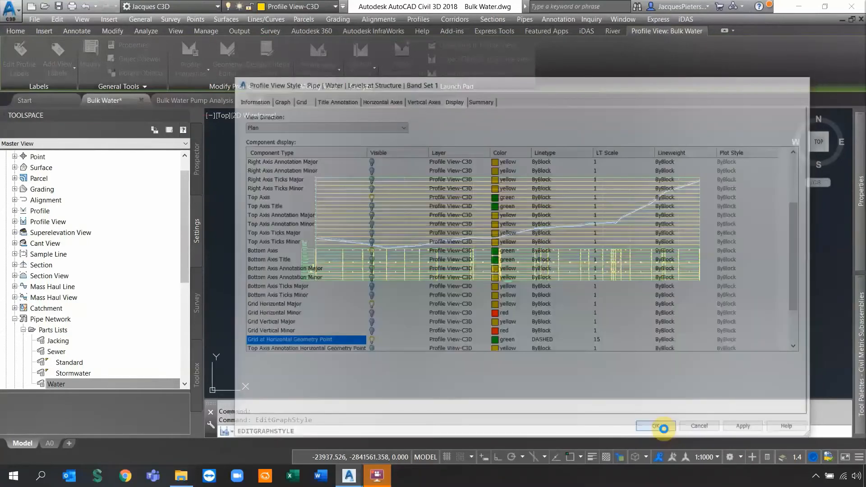
# Inspect the pipe cover below the ground line along the opening stretch of the profile view.
pyautogui.scroll(10, 355, 254)
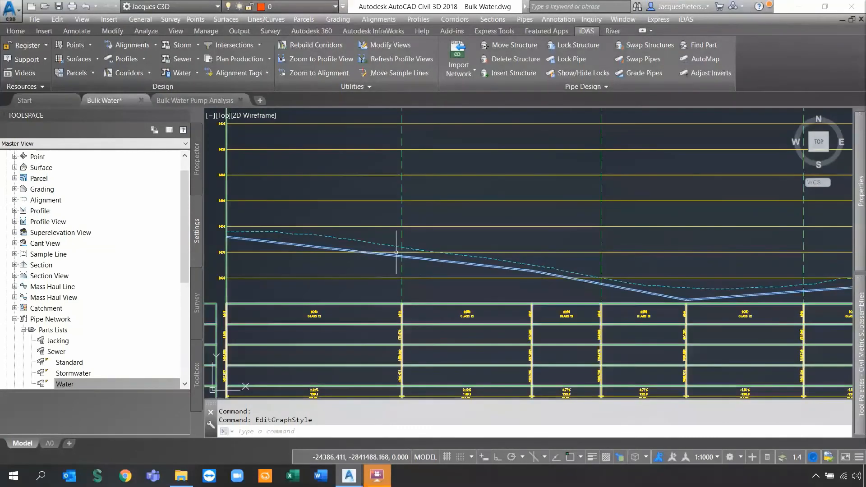
pyautogui.scroll(-3, 766, 289)
pyautogui.scroll(5, 601, 263)
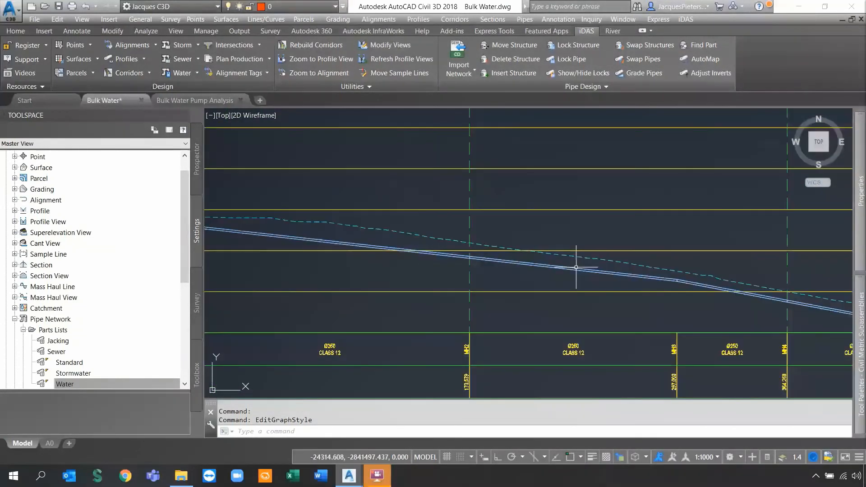
pyautogui.scroll(-5, 595, 255)
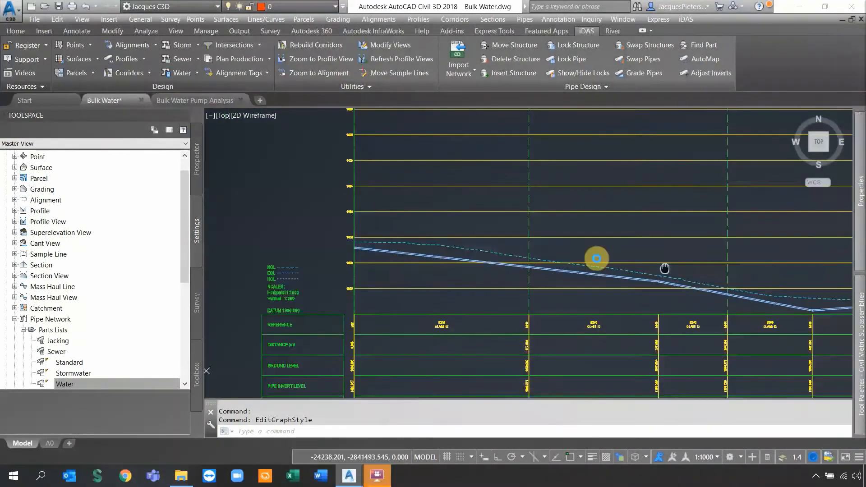
pyautogui.scroll(3, 562, 263)
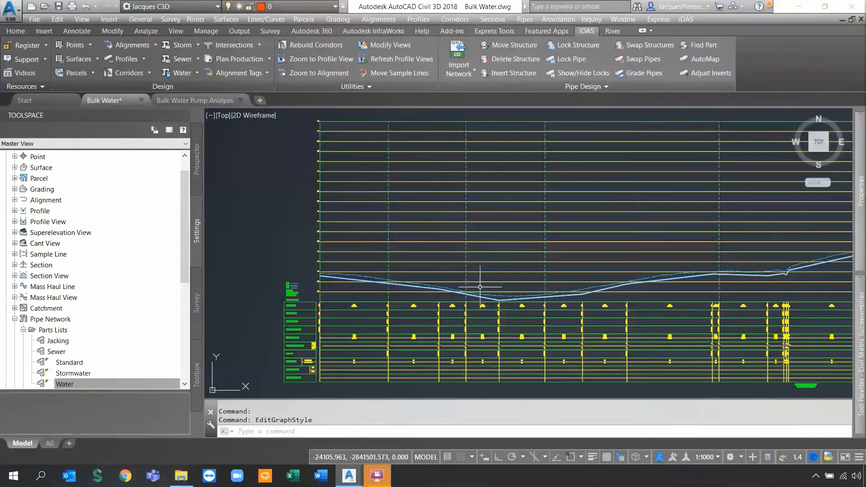
pyautogui.moveTo(460, 264)
pyautogui.mouseDown(button='middle')
pyautogui.moveTo(459, 244)
pyautogui.moveTo(458, 255)
pyautogui.mouseUp(button='middle')
pyautogui.scroll(6, 335, 215)
pyautogui.scroll(2, 334, 213)
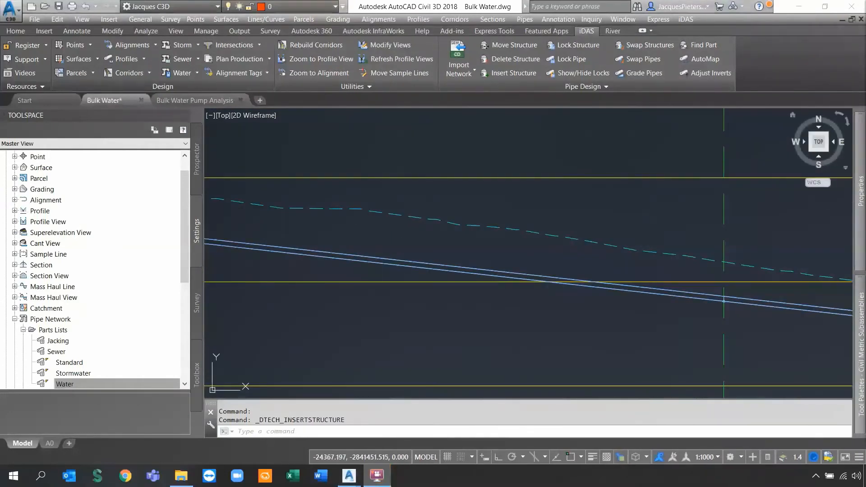
# Set up a new structure insertion for the Bulk Water network using the Bend part at a depth of 1 m below NGL.
pyautogui.click(509, 72)
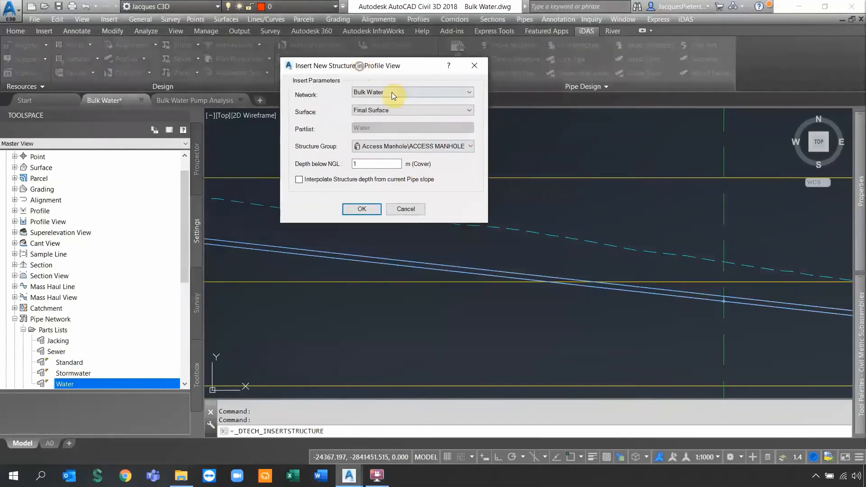
pyautogui.click(467, 152)
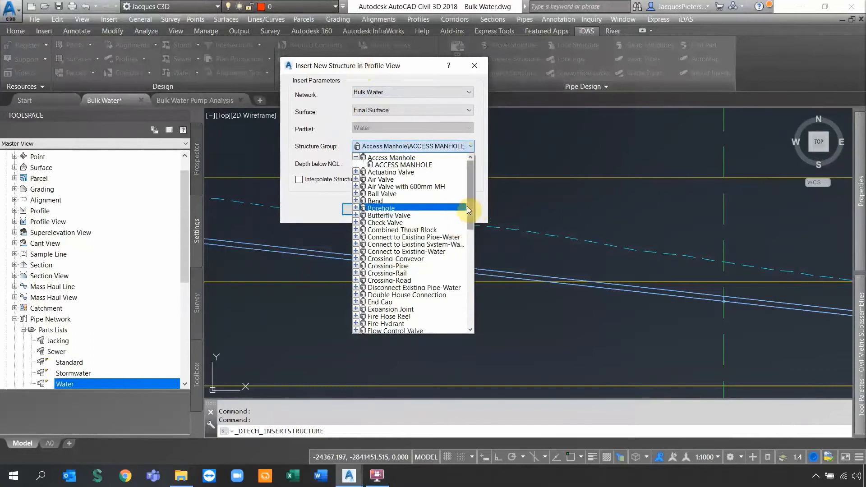
pyautogui.click(381, 201)
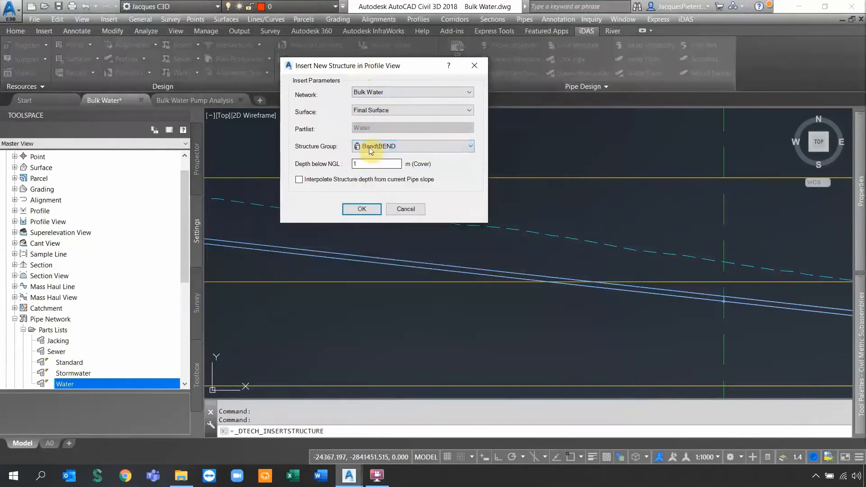
pyautogui.click(367, 164)
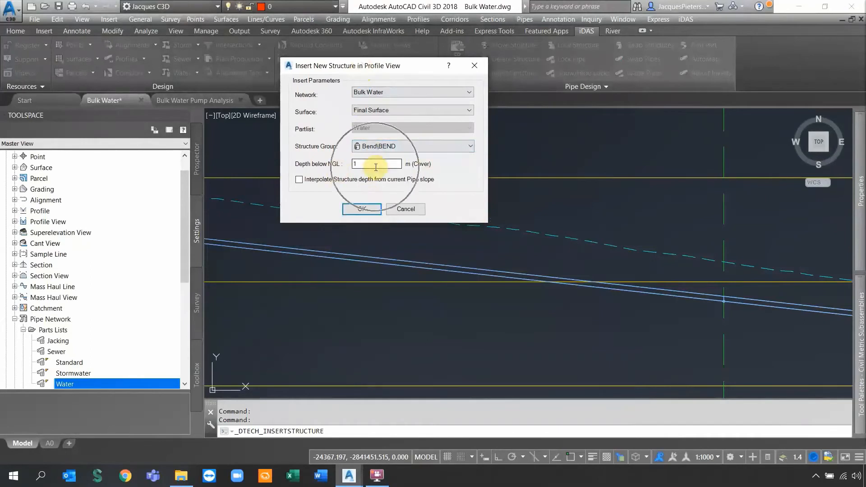
pyautogui.click(359, 209)
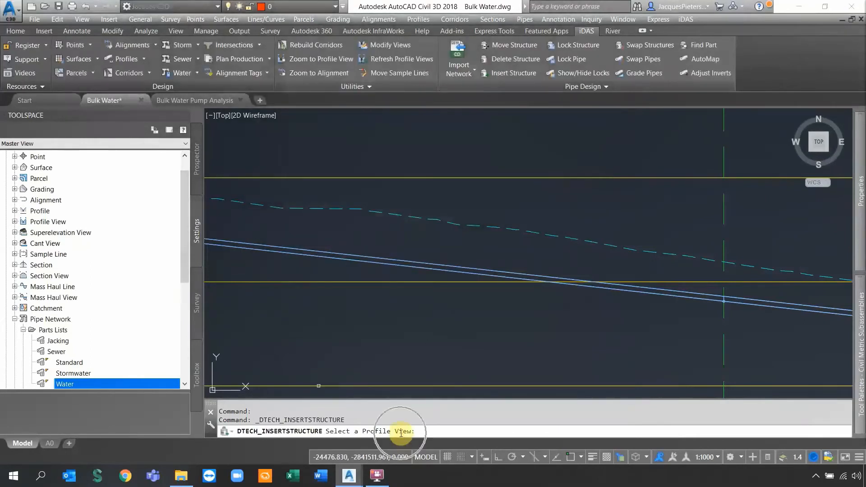
# Insert the bend on the pipe between MH1 and MH2 in the profile view, roughly midway along that pipe.
pyautogui.click(388, 177)
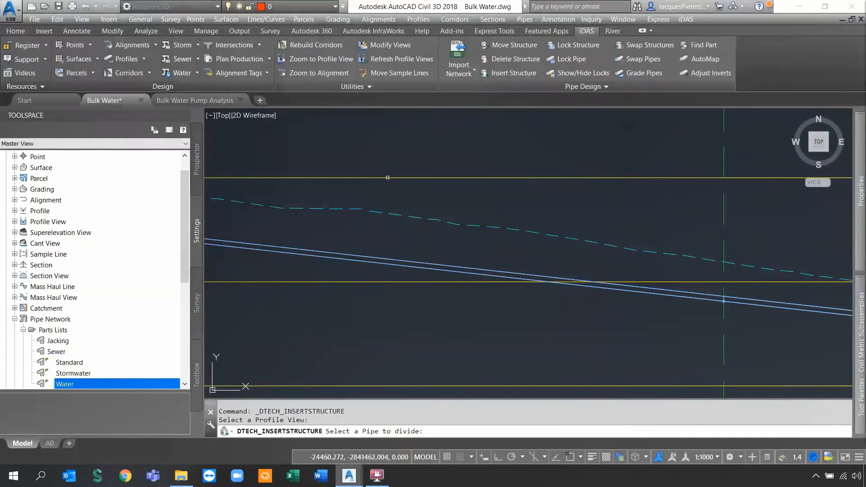
pyautogui.click(336, 259)
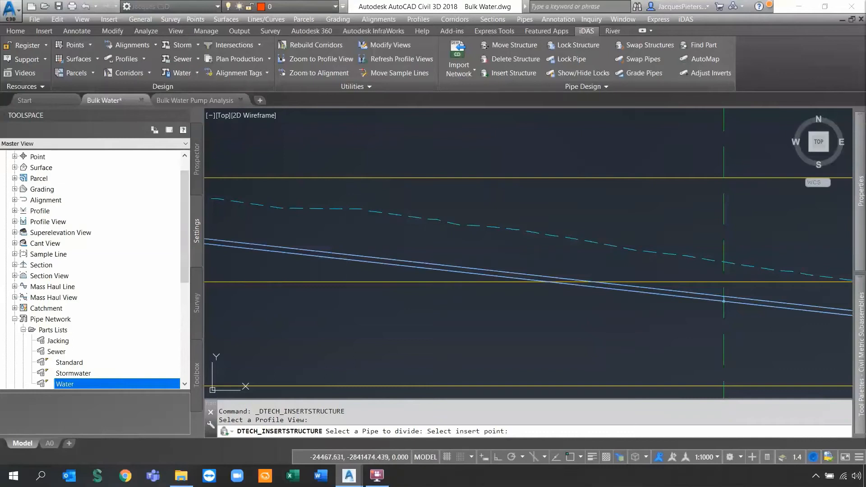
pyautogui.click(356, 255)
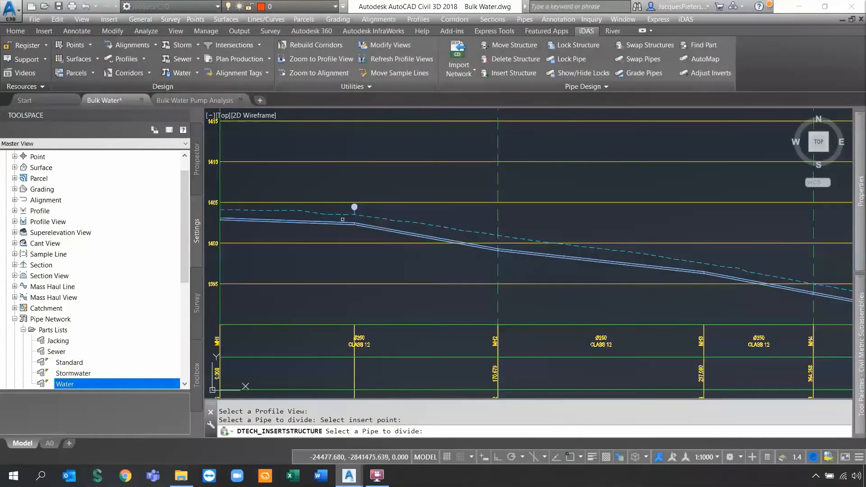
pyautogui.scroll(-4, 362, 224)
pyautogui.moveTo(561, 275); pyautogui.dragTo(425, 243, button='middle')
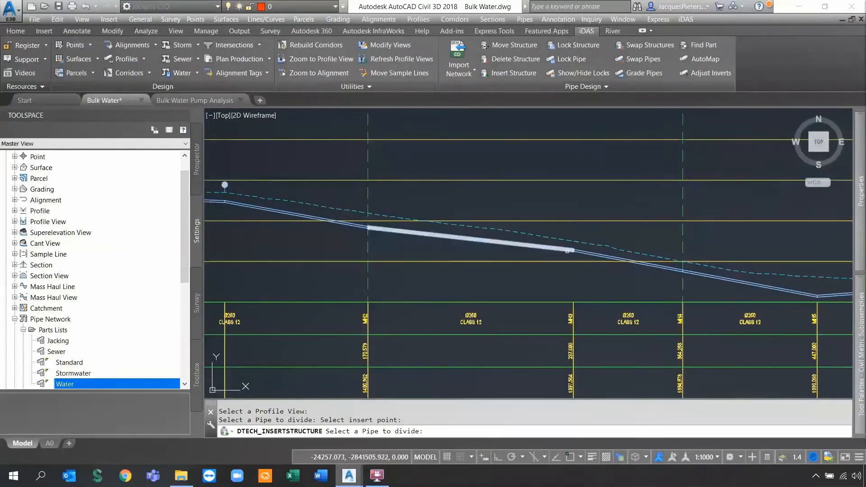
# Insert a bend on the pipe between MH7 and MH8, about a third of the way along from MH7, and finish inserting structures.
pyautogui.moveTo(702, 268); pyautogui.dragTo(481, 259, button='middle')
pyautogui.moveTo(558, 284); pyautogui.dragTo(436, 270, button='middle')
pyautogui.moveTo(559, 273); pyautogui.dragTo(242, 276, button='middle')
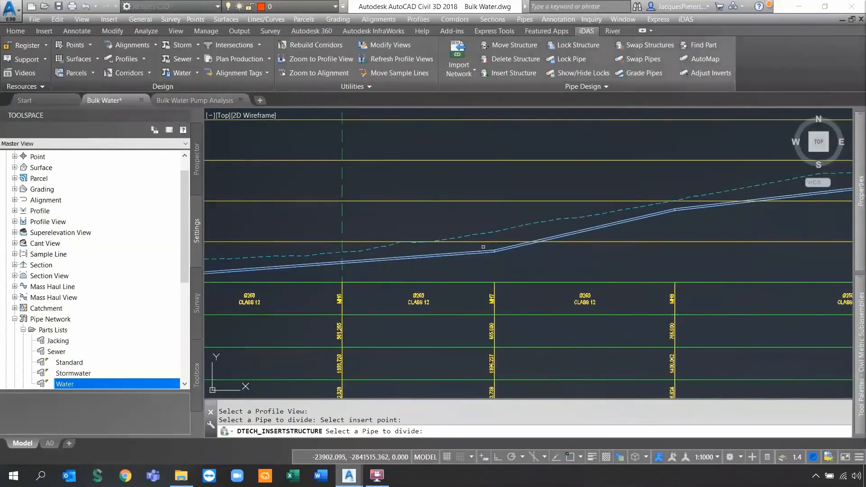
pyautogui.moveTo(587, 244); pyautogui.dragTo(478, 257, button='middle')
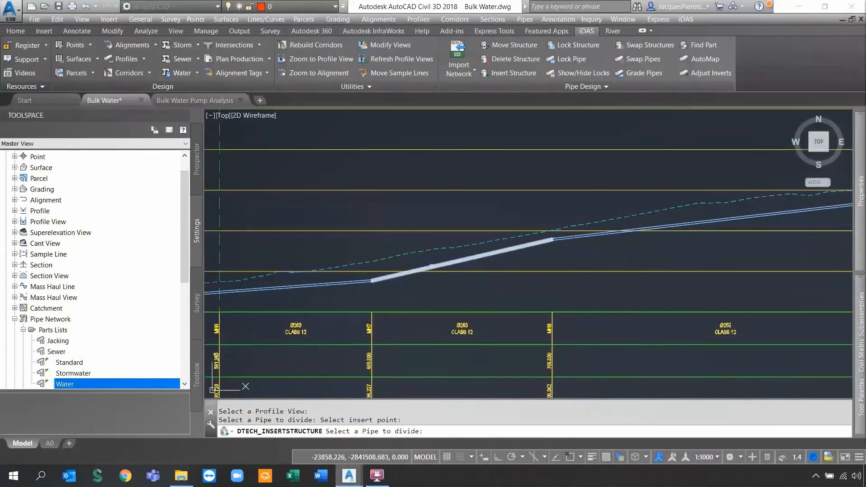
pyautogui.click(421, 263)
pyautogui.scroll(4, 410, 258)
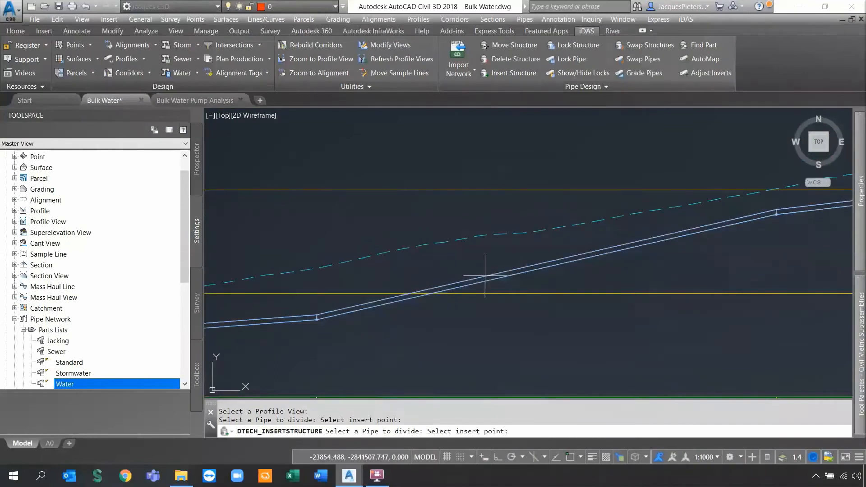
pyautogui.click(476, 241)
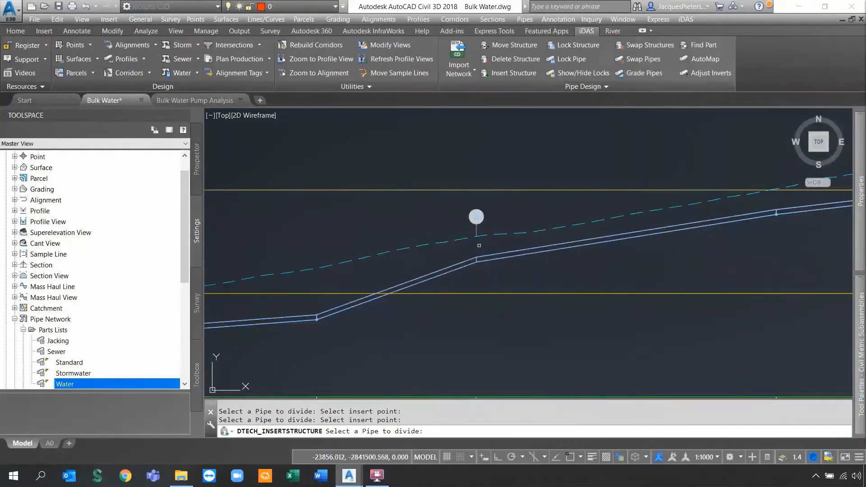
pyautogui.scroll(-4, 479, 255)
pyautogui.scroll(-2, 406, 290)
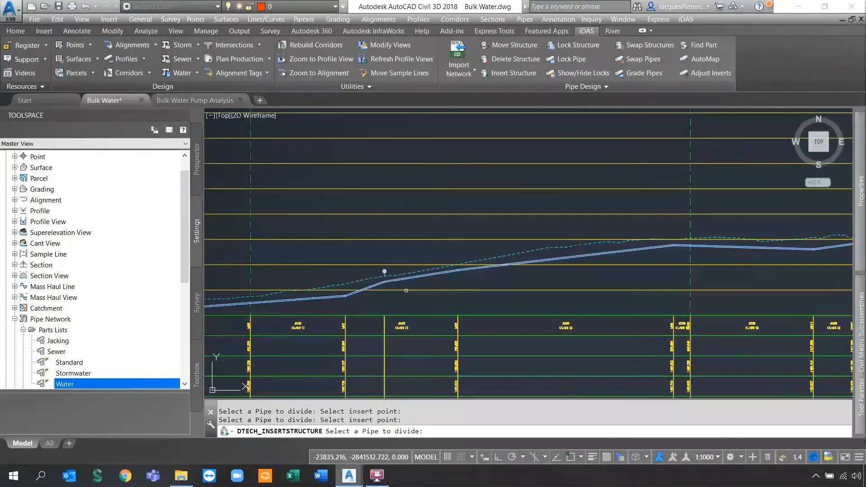
pyautogui.press('Escape')
# Inspect the pipe cover below the ground line along the rest of the profile view up to its end.
pyautogui.moveTo(655, 258); pyautogui.dragTo(399, 284, button='middle')
pyautogui.moveTo(663, 269); pyautogui.dragTo(325, 296, button='middle')
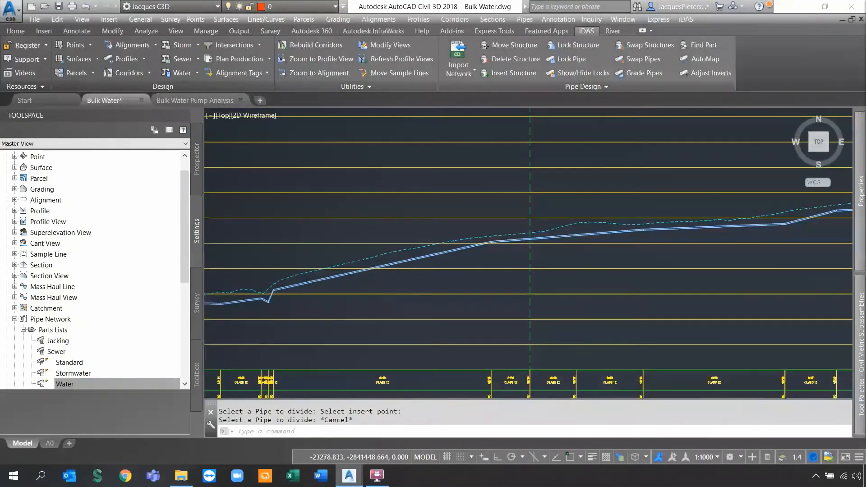
pyautogui.scroll(-4, 467, 266)
pyautogui.moveTo(672, 242); pyautogui.dragTo(413, 261, button='middle')
pyautogui.scroll(4, 413, 261)
pyautogui.scroll(-4, 466, 247)
pyautogui.moveTo(637, 157); pyautogui.dragTo(514, 249, button='middle')
pyautogui.scroll(10, 586, 198)
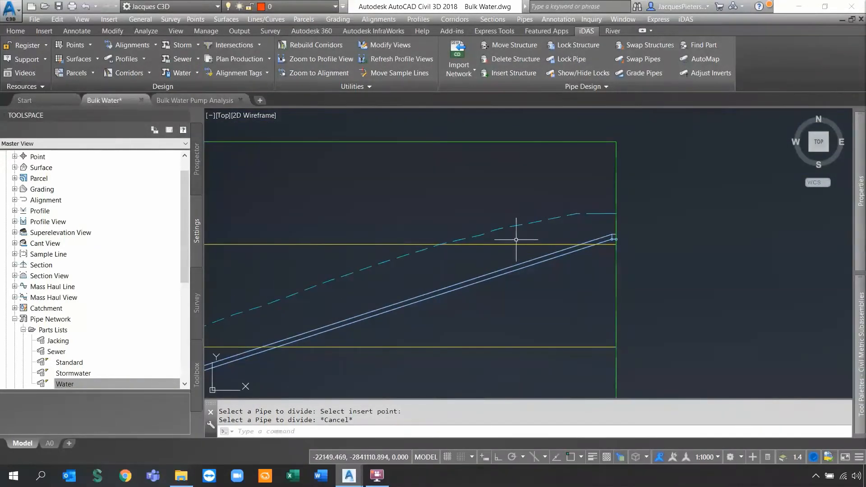
# Undo the last structure move at the end of the profile view.
pyautogui.hotkey('ctrl', 'z')
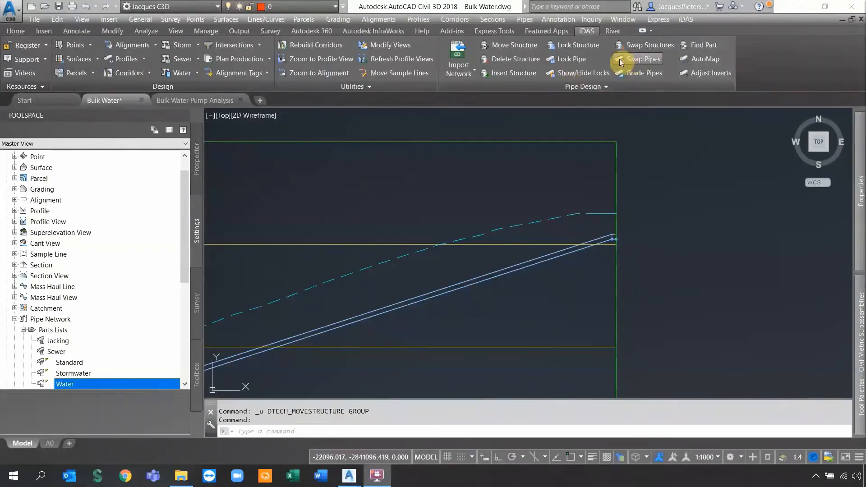
pyautogui.scroll(2, 594, 266)
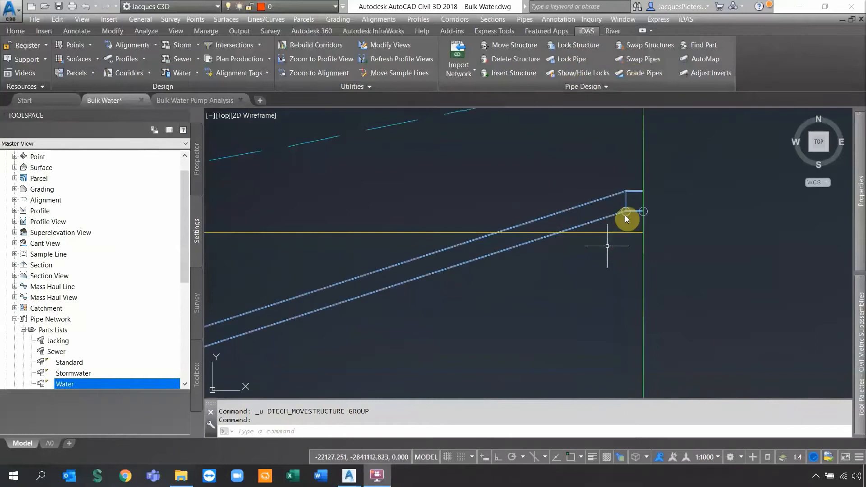
pyautogui.scroll(-2, 624, 216)
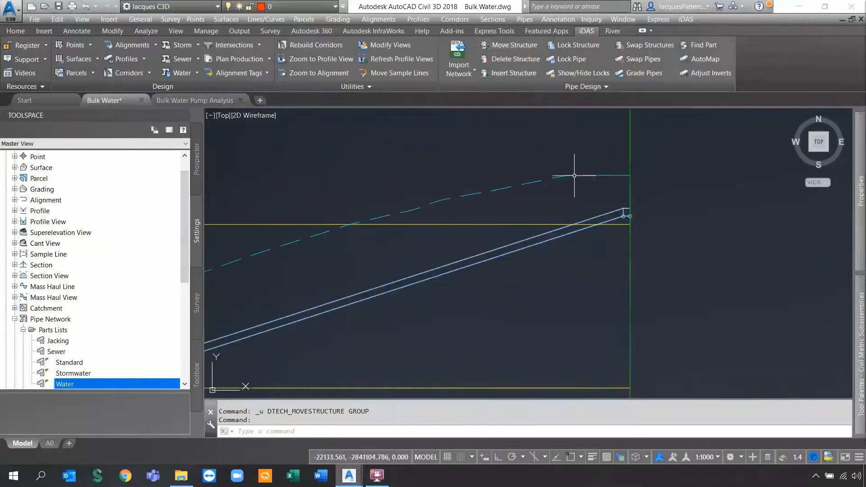
# Move the structure just before the end of the profile view back along the pipeline, away from the end structure.
pyautogui.click(521, 45)
pyautogui.scroll(5, 624, 223)
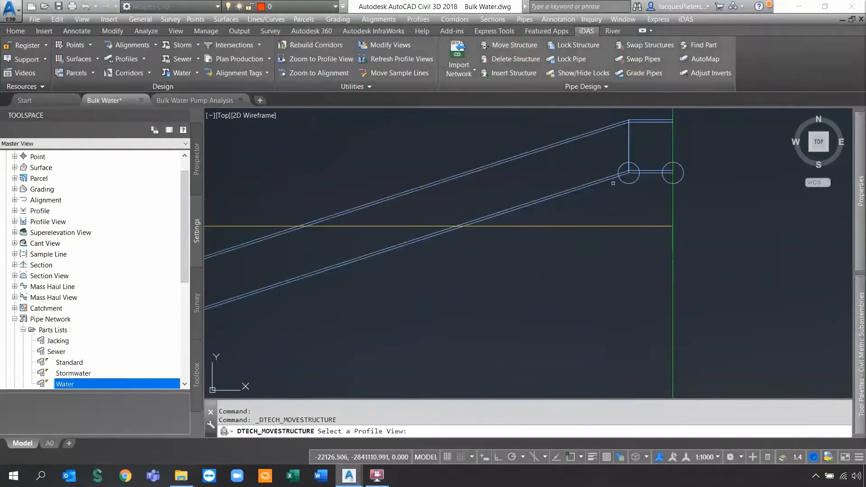
pyautogui.click(623, 181)
pyautogui.click(607, 227)
pyautogui.click(625, 181)
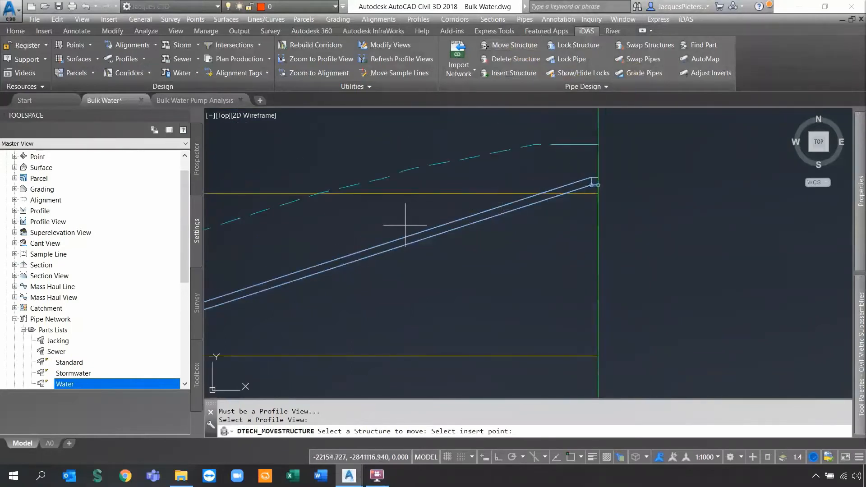
pyautogui.click(402, 226)
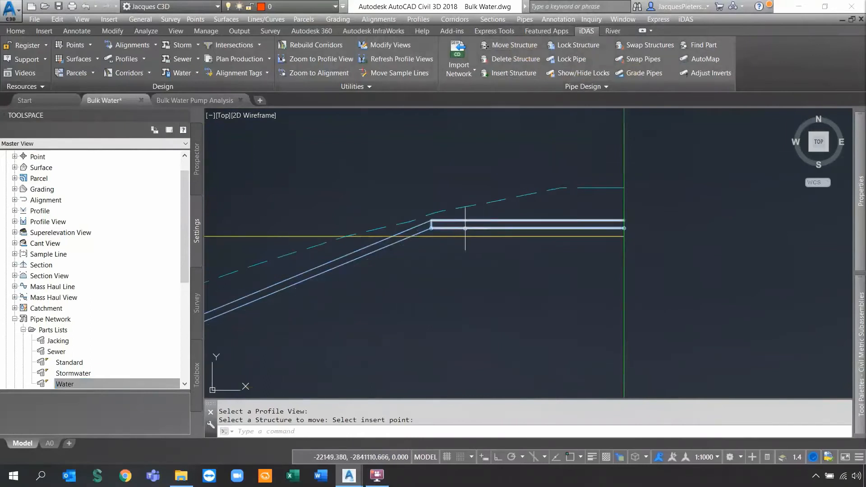
# Move the same structure again, picking an insertion point directly below its present position.
pyautogui.click(514, 45)
pyautogui.scroll(5, 444, 231)
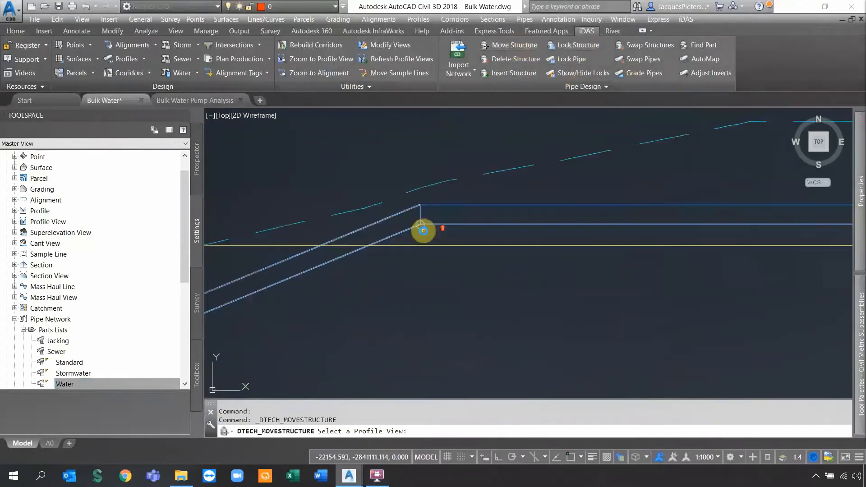
pyautogui.click(414, 218)
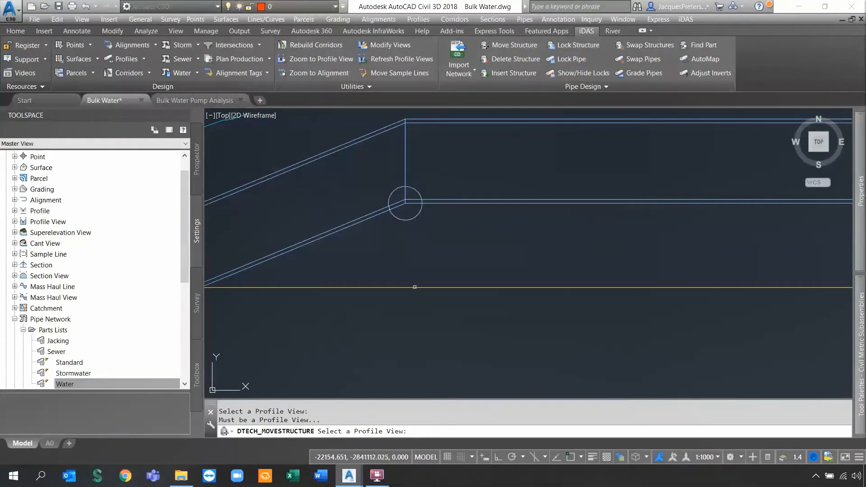
pyautogui.click(414, 287)
pyautogui.click(405, 219)
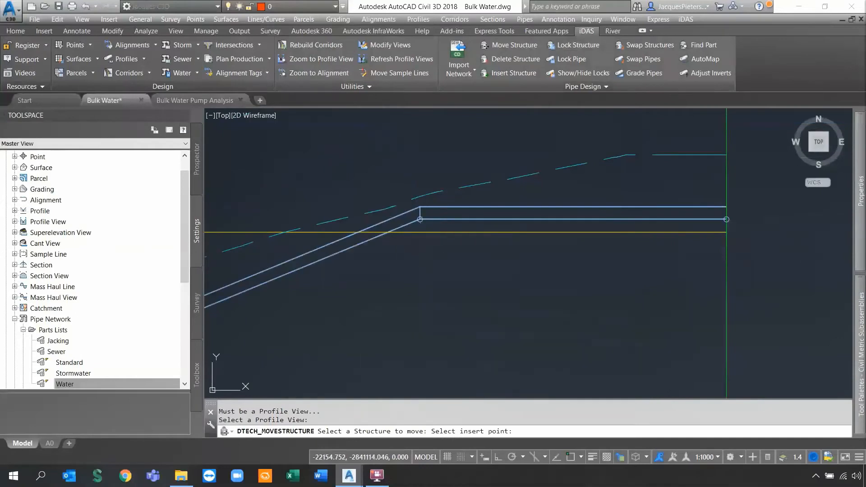
pyautogui.click(420, 254)
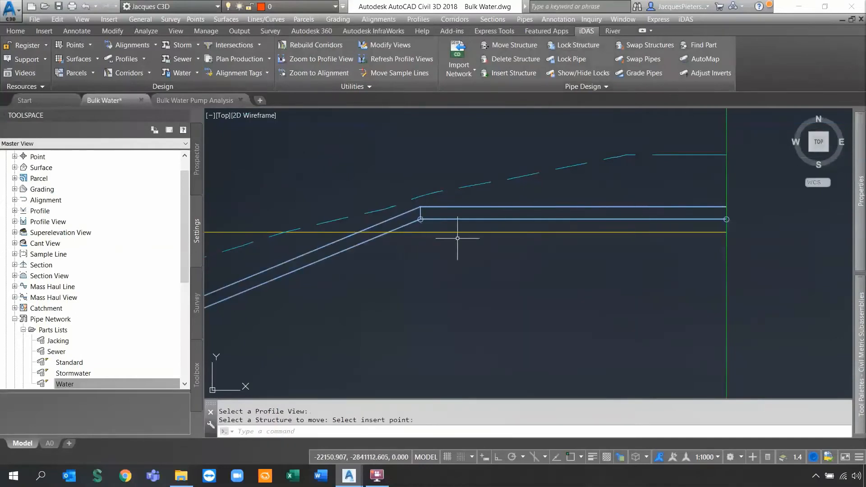
# Examine the pipeline against the ground line from the end of the profile view back towards its start.
pyautogui.scroll(-6, 437, 228)
pyautogui.moveTo(477, 254); pyautogui.dragTo(657, 274, button='middle')
pyautogui.press('Escape')
pyautogui.scroll(-6, 614, 269)
pyautogui.moveTo(562, 277); pyautogui.dragTo(692, 170, button='middle')
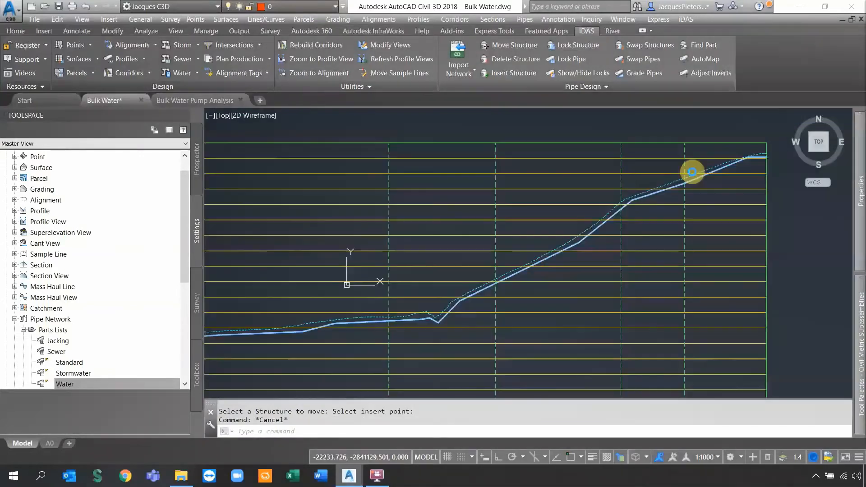
pyautogui.moveTo(535, 238); pyautogui.dragTo(649, 215, button='middle')
pyautogui.scroll(-2, 660, 207)
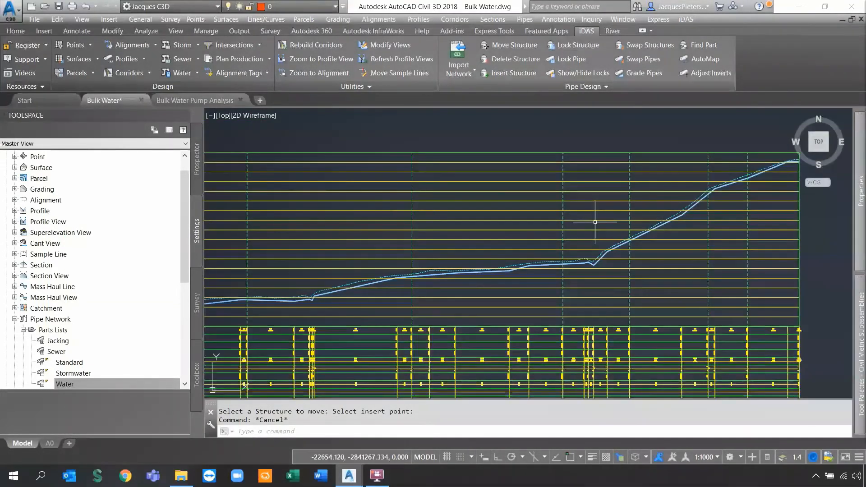
pyautogui.moveTo(498, 246); pyautogui.dragTo(617, 201, button='middle')
pyautogui.moveTo(542, 208); pyautogui.dragTo(552, 230, button='middle')
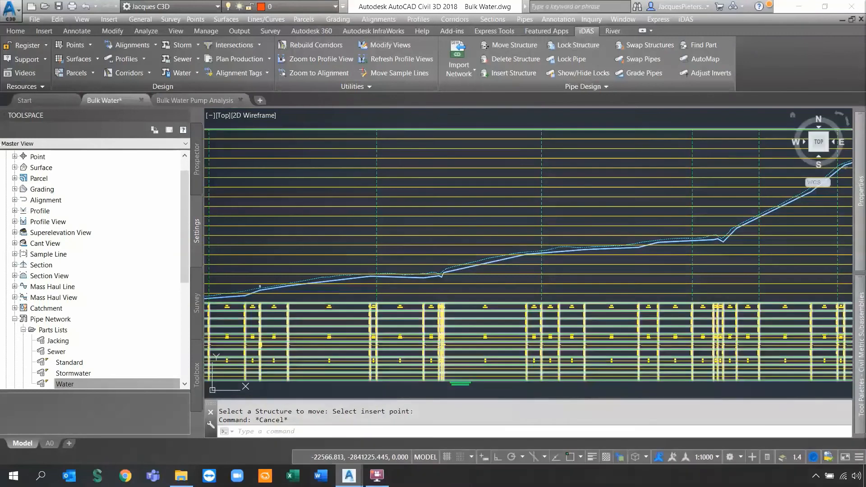
pyautogui.click(377, 475)
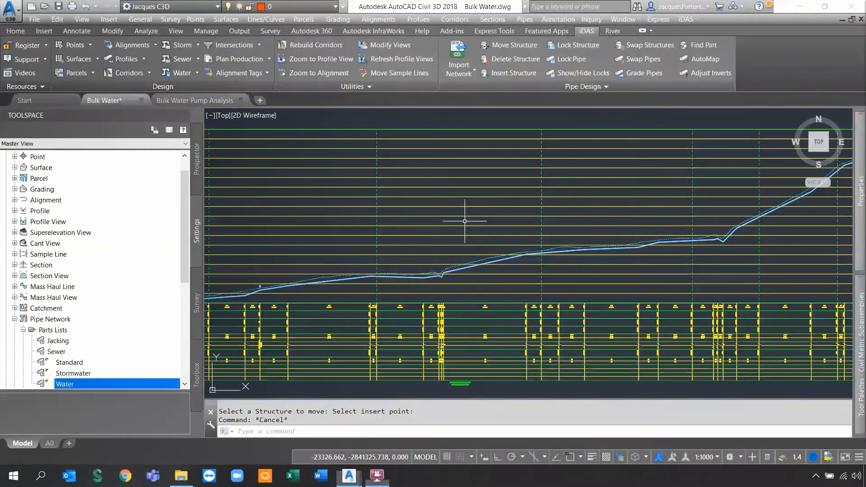
# Start Grade Pipes with the bend between MH1 and MH2 as start structure and MH5 as end structure.
pyautogui.scroll(-2, 465, 221)
pyautogui.scroll(6, 216, 260)
pyautogui.moveTo(212, 260); pyautogui.dragTo(387, 251, button='middle')
pyautogui.scroll(6, 410, 244)
pyautogui.scroll(-4, 622, 296)
pyautogui.moveTo(609, 297); pyautogui.dragTo(551, 283, button='middle')
pyautogui.moveTo(754, 299); pyautogui.dragTo(569, 269, button='middle')
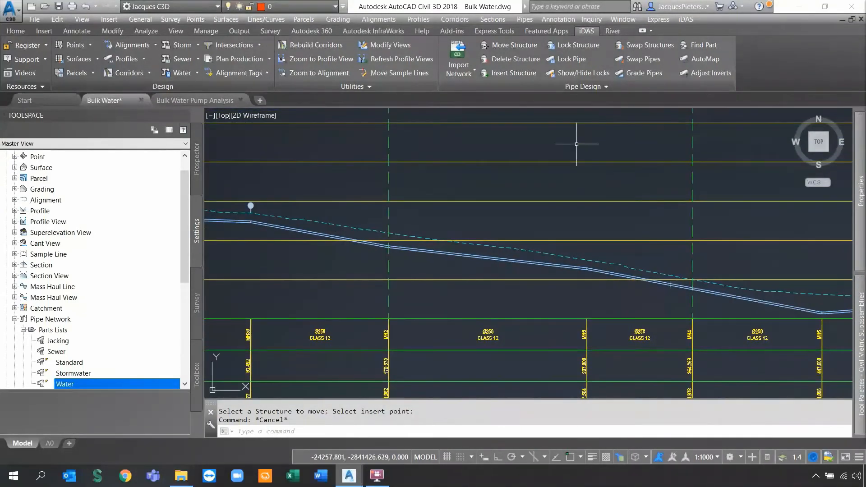
pyautogui.click(645, 72)
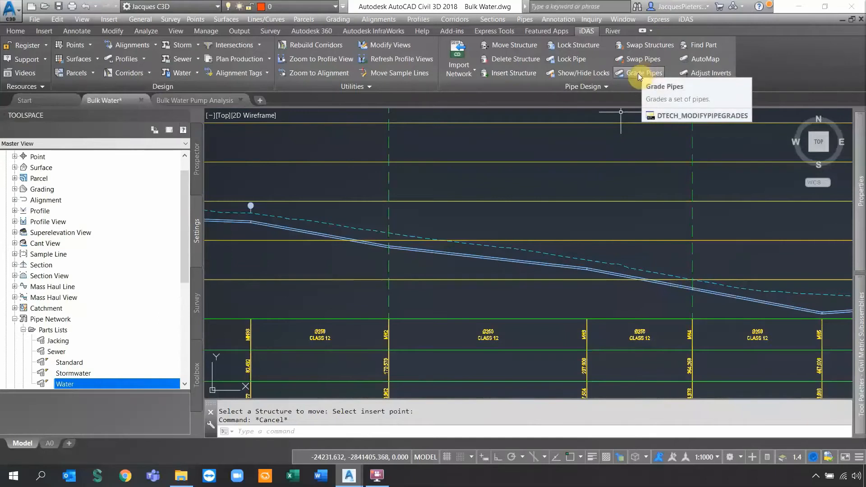
pyautogui.click(639, 76)
pyautogui.scroll(3, 244, 215)
pyautogui.click(255, 169)
pyautogui.scroll(-3, 255, 169)
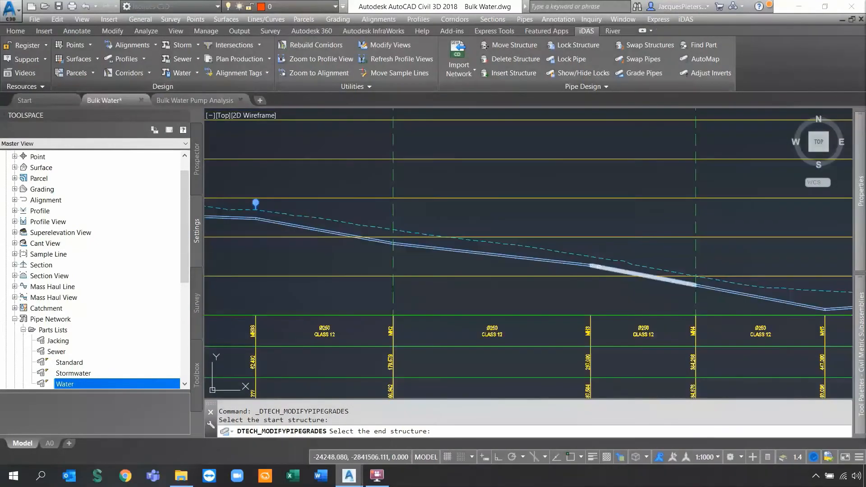
pyautogui.moveTo(747, 295); pyautogui.dragTo(721, 289, button='middle')
pyautogui.scroll(5, 602, 318)
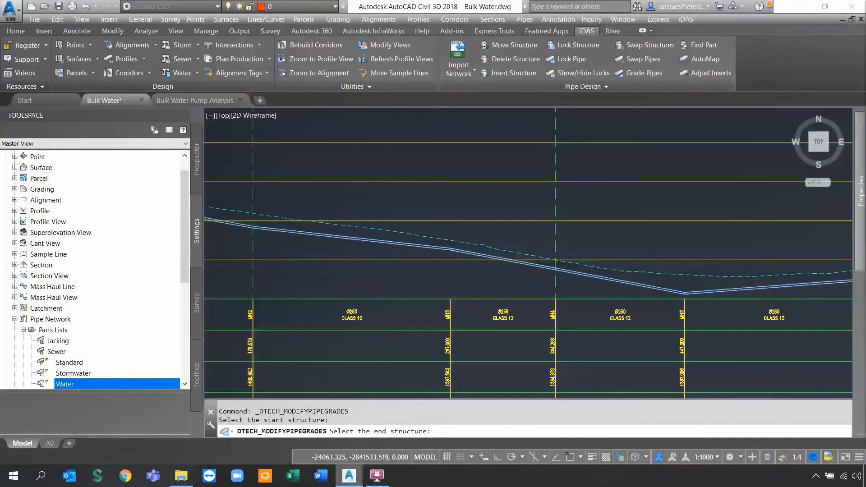
pyautogui.click(569, 316)
pyautogui.scroll(-5, 542, 317)
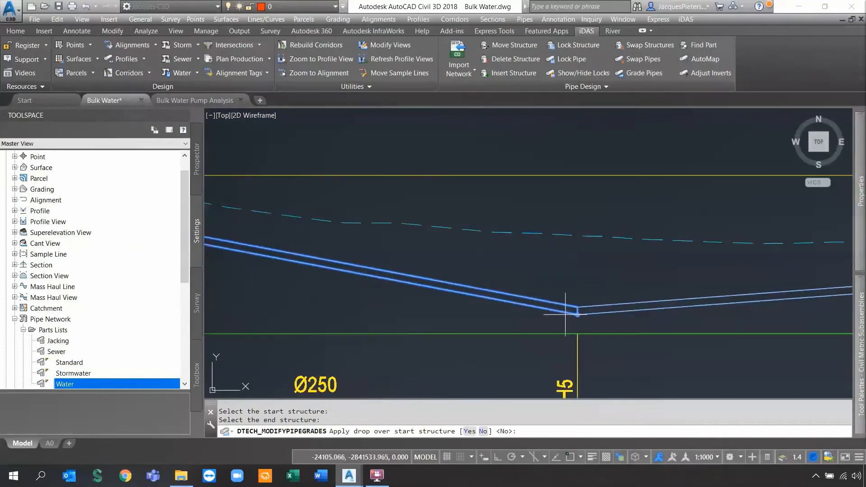
pyautogui.scroll(-3, 538, 325)
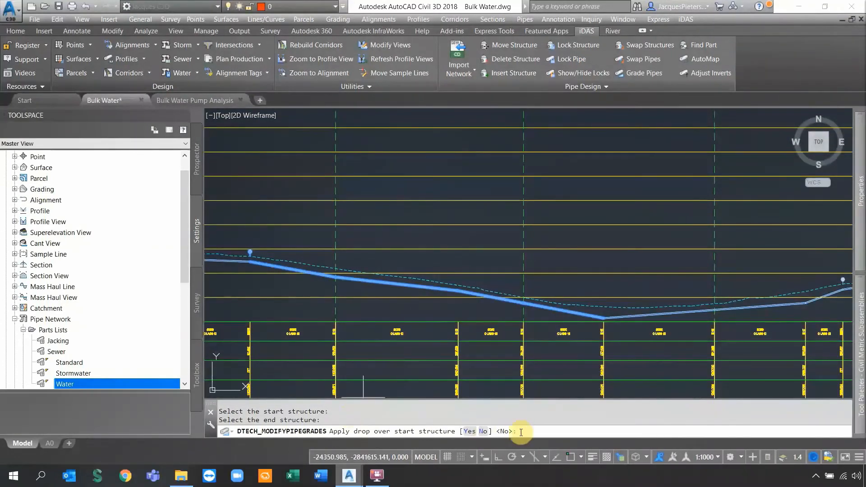
# Grade the selected pipes at a slope of 1 in 30 with no drop over the start structure, Invert matching and a drop value of 0.
pyautogui.click(483, 431)
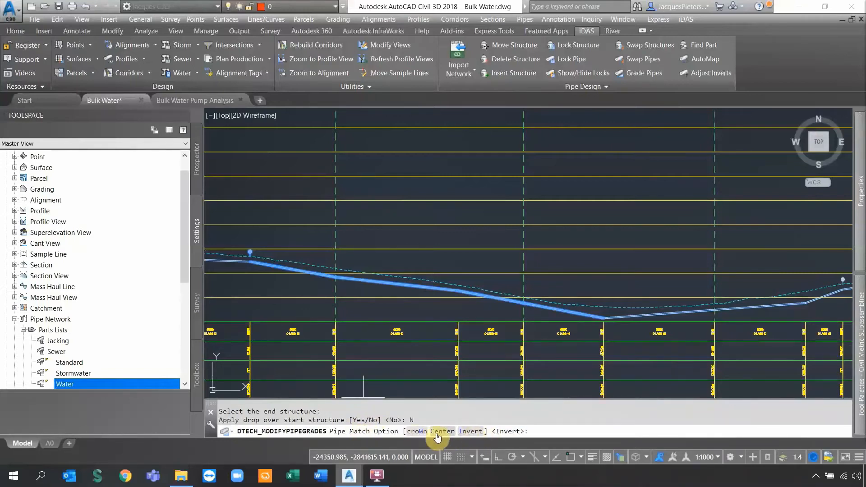
pyautogui.click(470, 432)
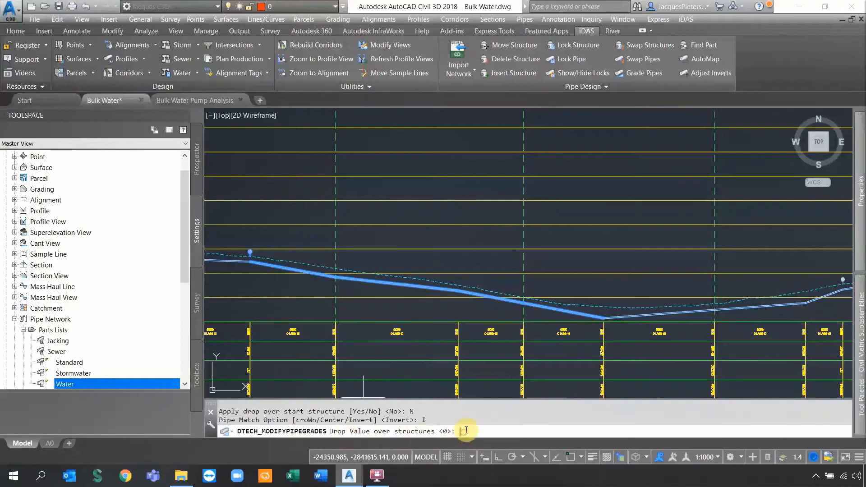
pyautogui.write('0')
pyautogui.press('Return')
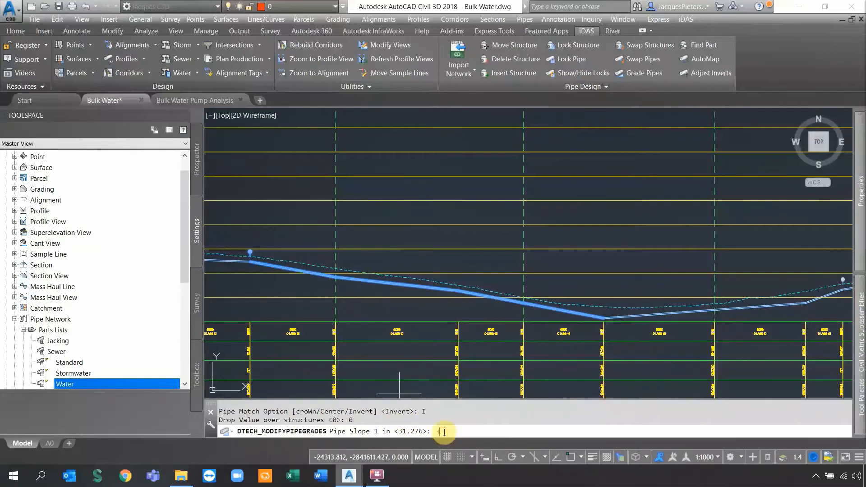
pyautogui.write('30')
pyautogui.press('Return')
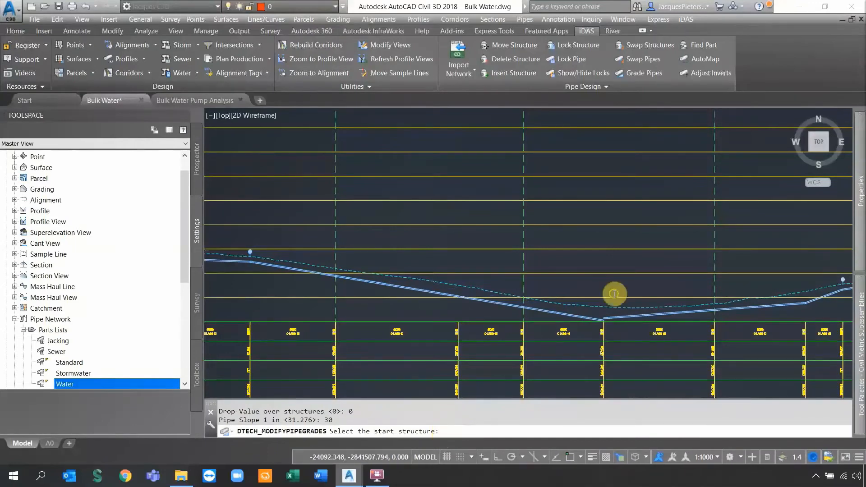
pyautogui.press('Escape')
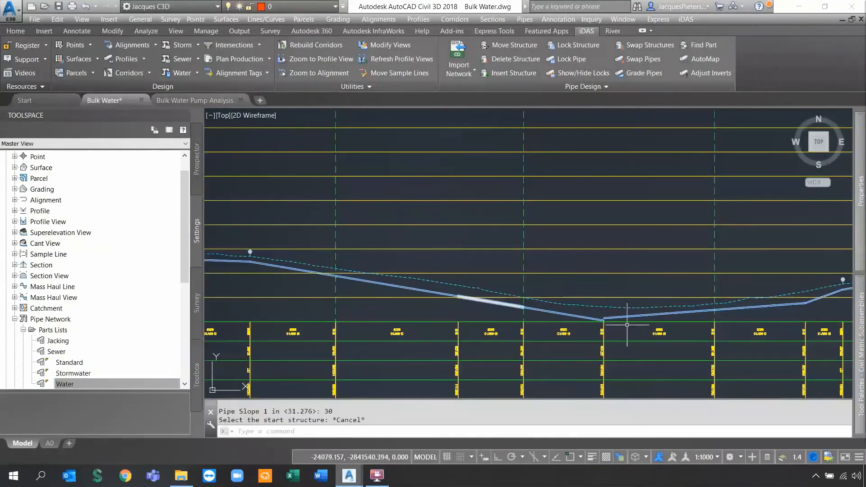
# Stretch the start of the pipe leaving MH5 down to meet the end of the incoming pipe in the profile view.
pyautogui.scroll(5, 626, 324)
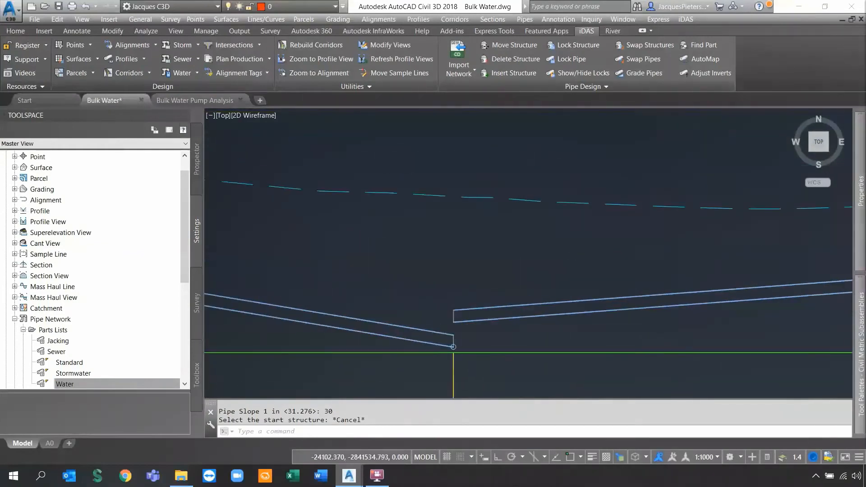
pyautogui.click(455, 321)
pyautogui.click(453, 324)
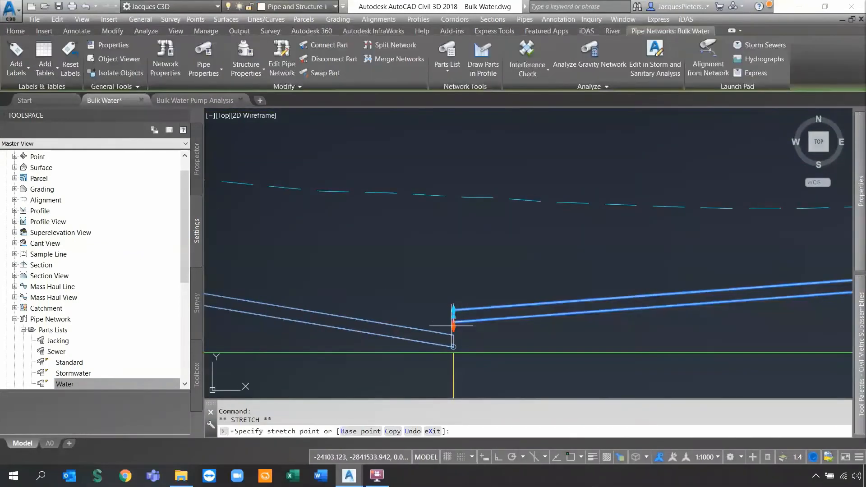
pyautogui.scroll(5, 450, 349)
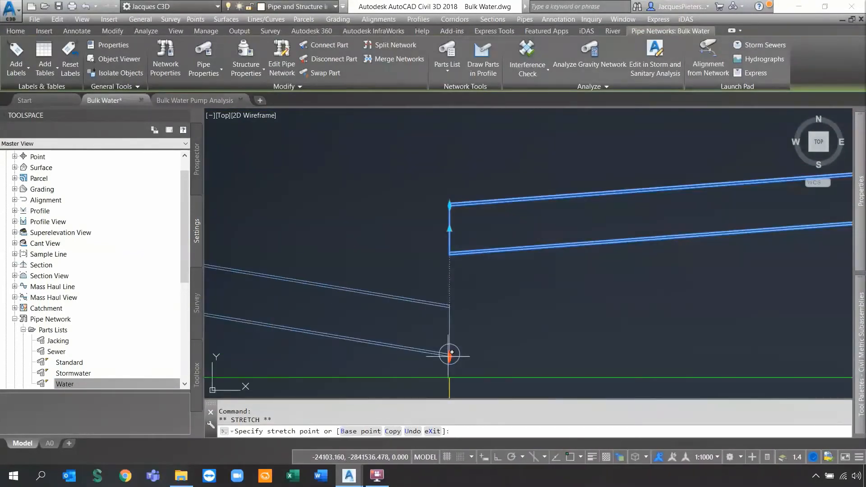
pyautogui.press('Escape')
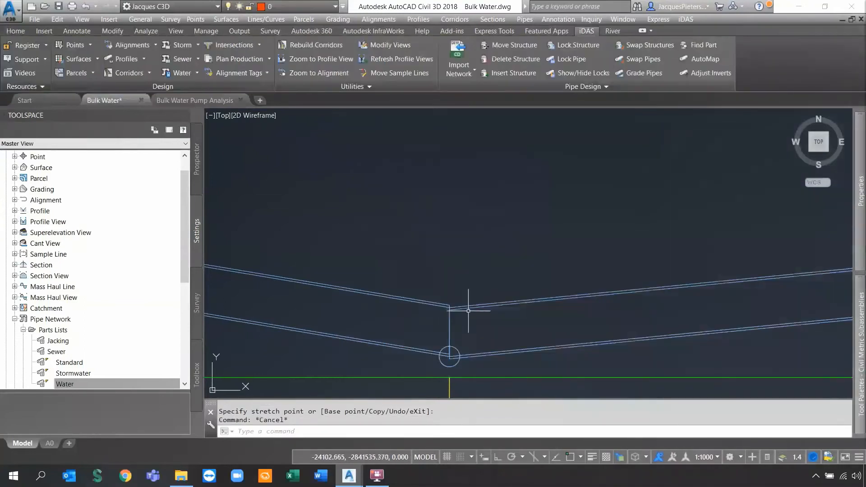
# Swap the end structure at the pipeline's southeastern end in plan for the Reservoir\RESERVOIR part.
pyautogui.scroll(-4, 477, 315)
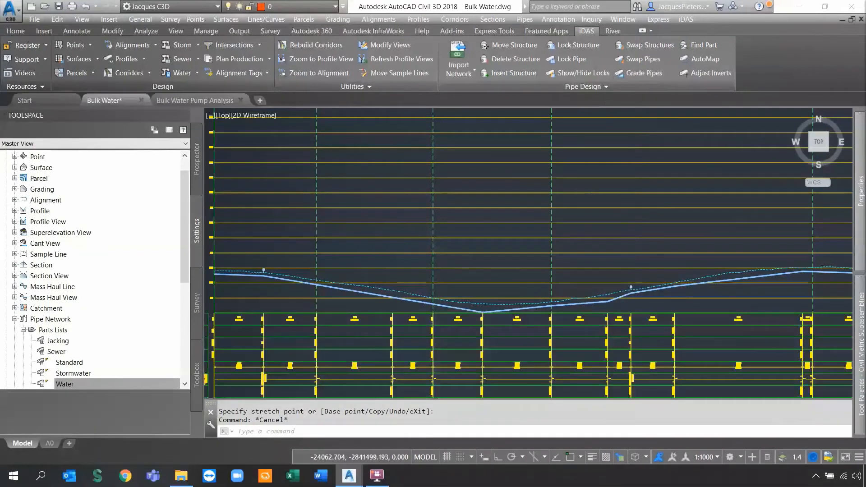
pyautogui.scroll(-2, 507, 290)
pyautogui.scroll(-6, 455, 299)
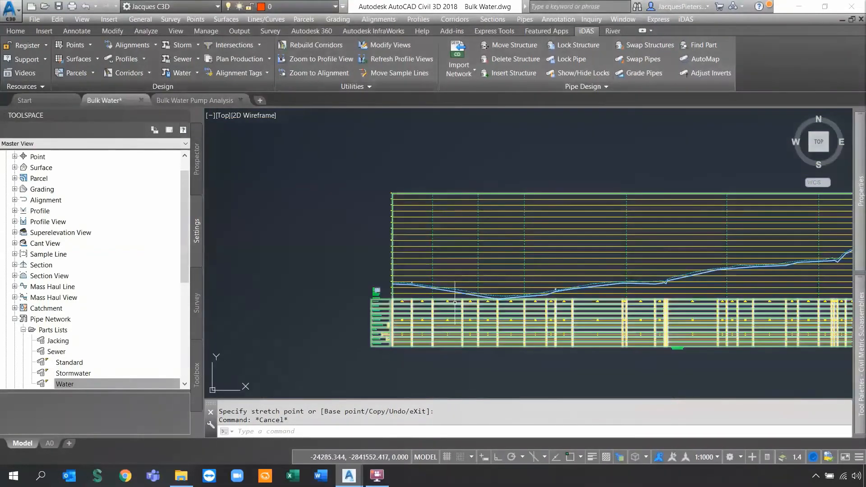
pyautogui.scroll(-2, 454, 303)
pyautogui.moveTo(449, 354); pyautogui.dragTo(347, 211, button='middle')
pyautogui.scroll(15, 358, 259)
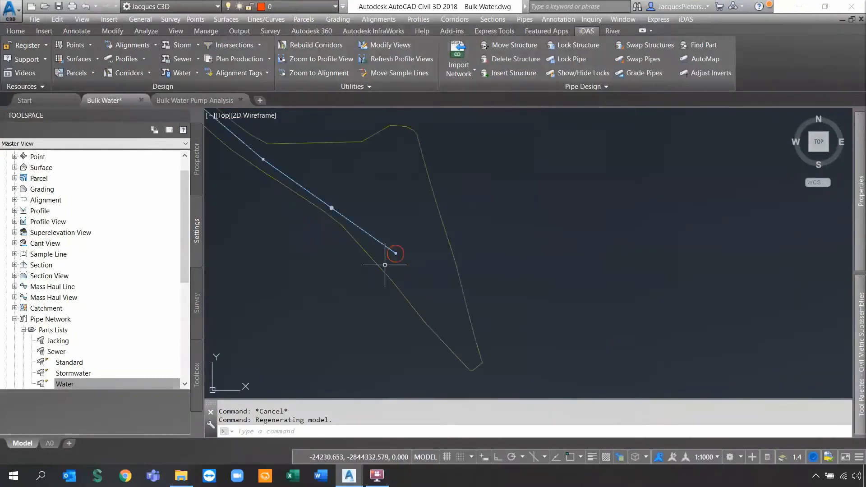
pyautogui.scroll(2, 376, 283)
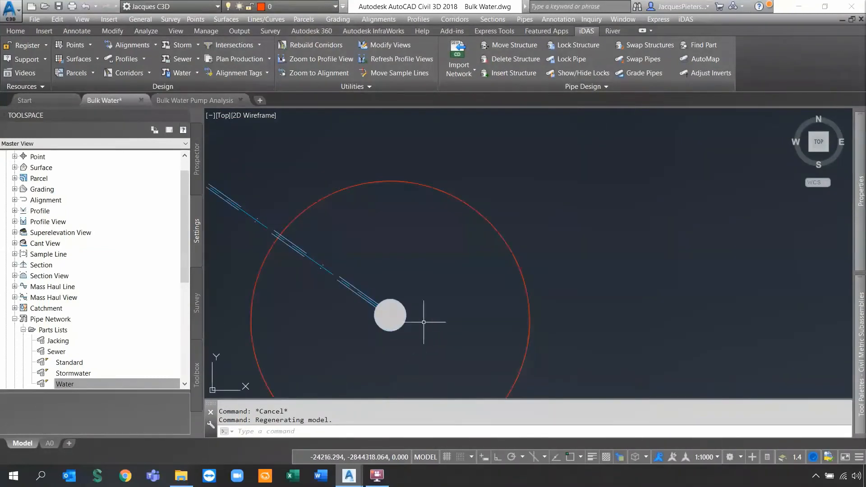
pyautogui.click(640, 45)
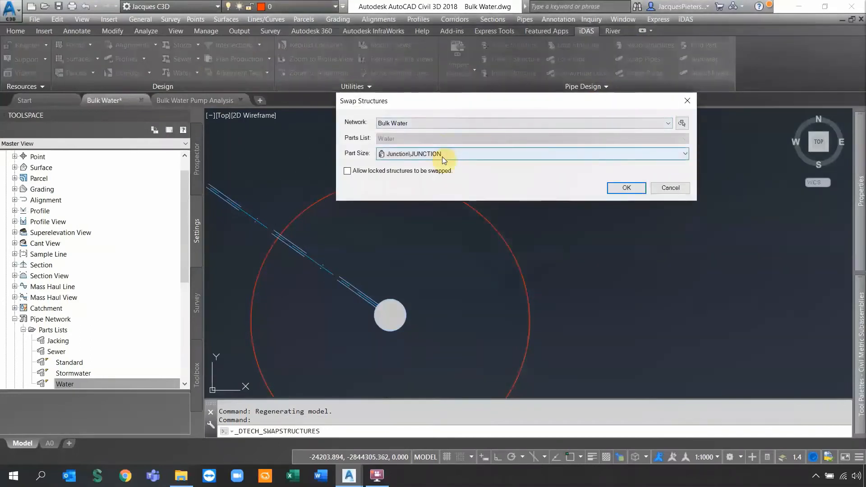
pyautogui.click(442, 155)
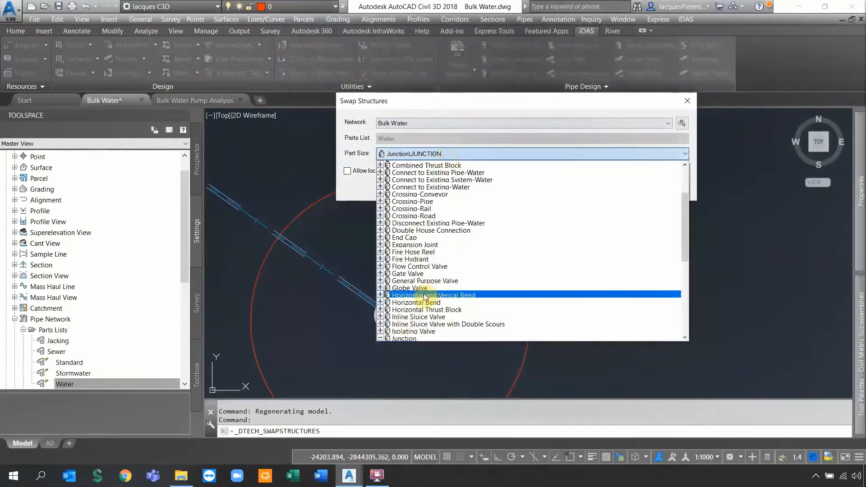
pyautogui.moveTo(683, 229); pyautogui.dragTo(680, 299)
pyautogui.click(419, 280)
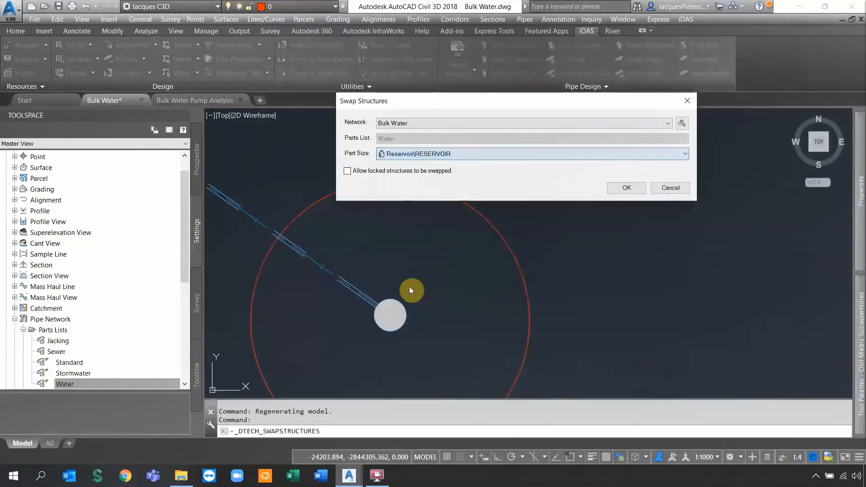
pyautogui.click(627, 192)
pyautogui.click(406, 315)
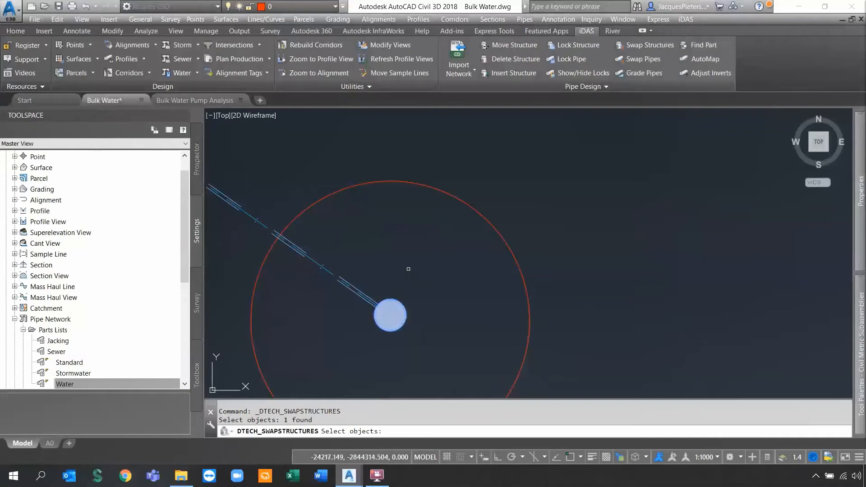
pyautogui.press('Return')
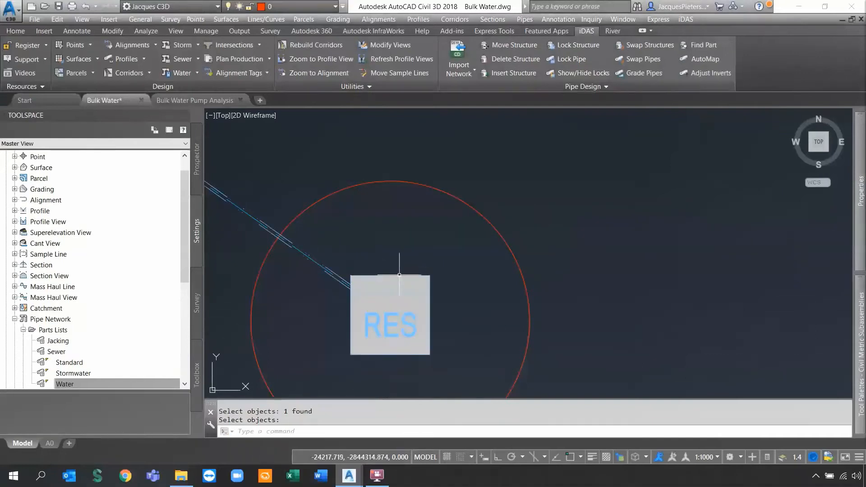
# Swap the end structure at the pipeline's northwestern end in plan for the Tank\TANK part.
pyautogui.scroll(3, 361, 311)
pyautogui.scroll(-1, 358, 312)
pyautogui.scroll(-5, 358, 316)
pyautogui.scroll(-3, 381, 345)
pyautogui.scroll(3, 381, 345)
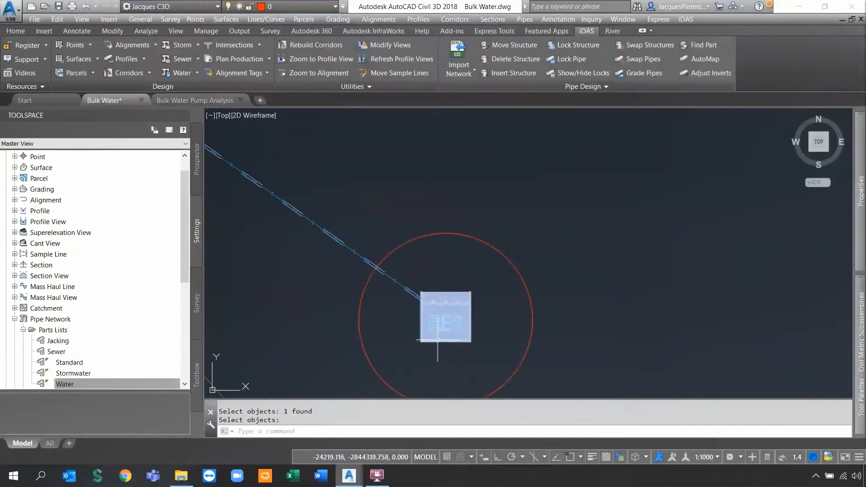
pyautogui.scroll(-5, 456, 296)
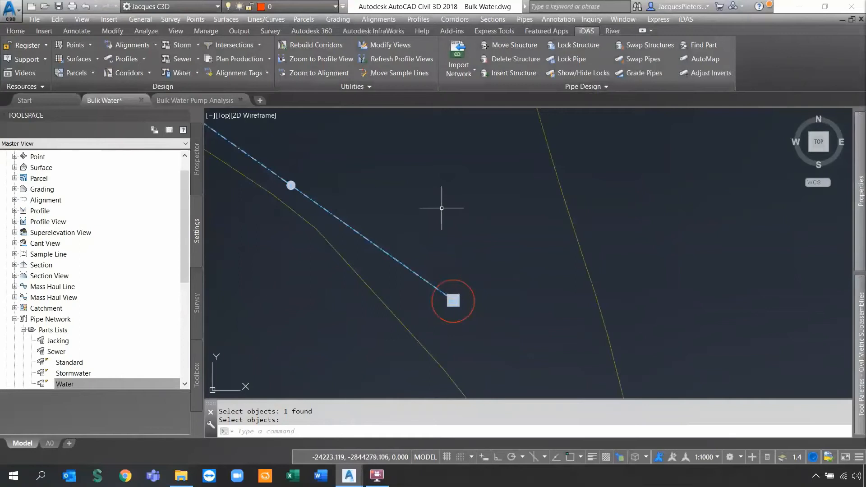
pyautogui.scroll(-4, 477, 210)
pyautogui.moveTo(380, 188); pyautogui.dragTo(559, 291, button='middle')
pyautogui.moveTo(408, 164); pyautogui.dragTo(471, 311, button='middle')
pyautogui.scroll(-2, 399, 206)
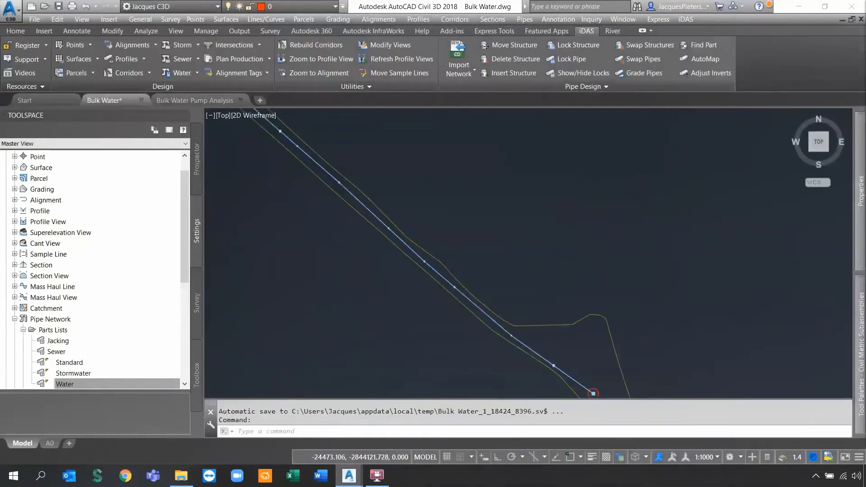
pyautogui.moveTo(359, 180)
pyautogui.mouseDown(button='middle')
pyautogui.moveTo(558, 364)
pyautogui.moveTo(537, 350)
pyautogui.moveTo(541, 365)
pyautogui.mouseUp(button='middle')
pyautogui.moveTo(383, 155); pyautogui.dragTo(396, 208, button='middle')
pyautogui.scroll(5, 406, 217)
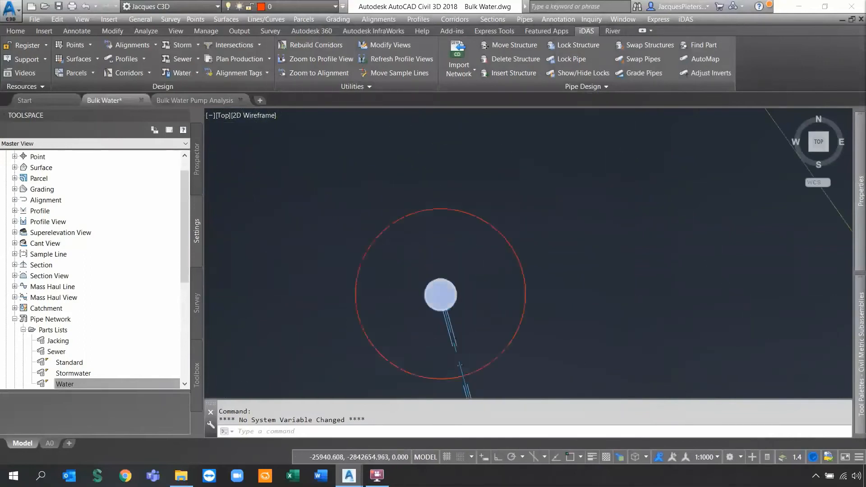
pyautogui.click(638, 46)
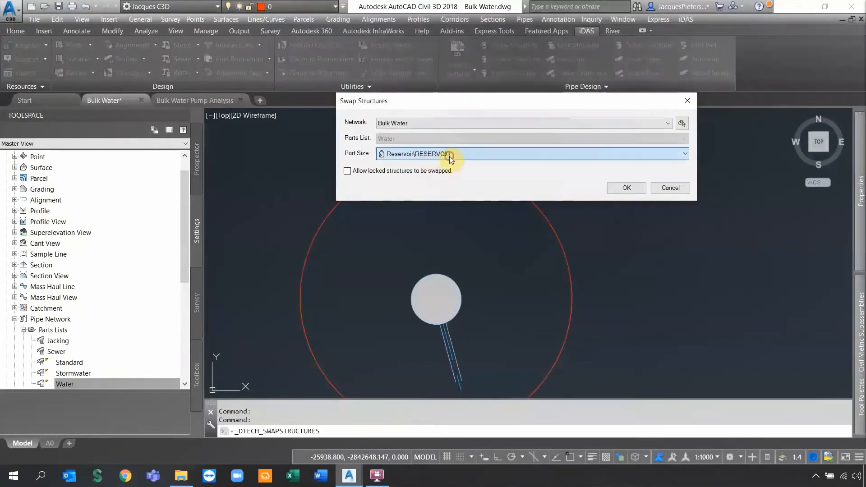
pyautogui.click(450, 156)
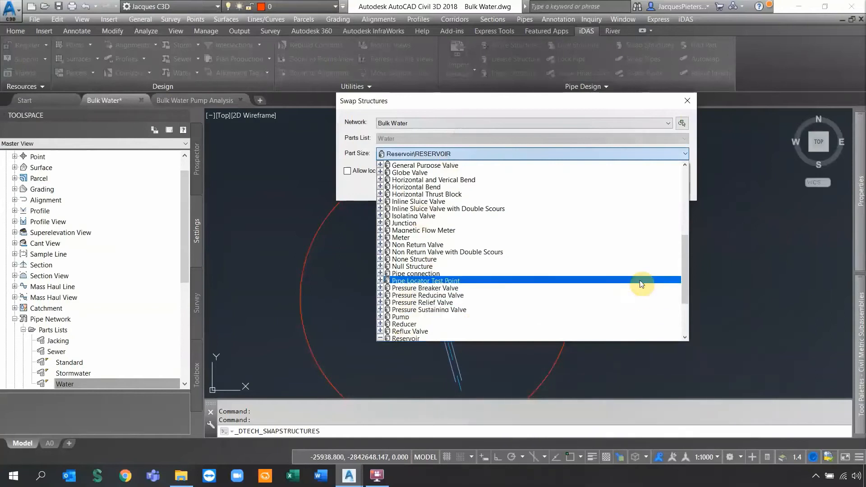
pyautogui.moveTo(683, 286); pyautogui.dragTo(685, 324)
pyautogui.click(438, 309)
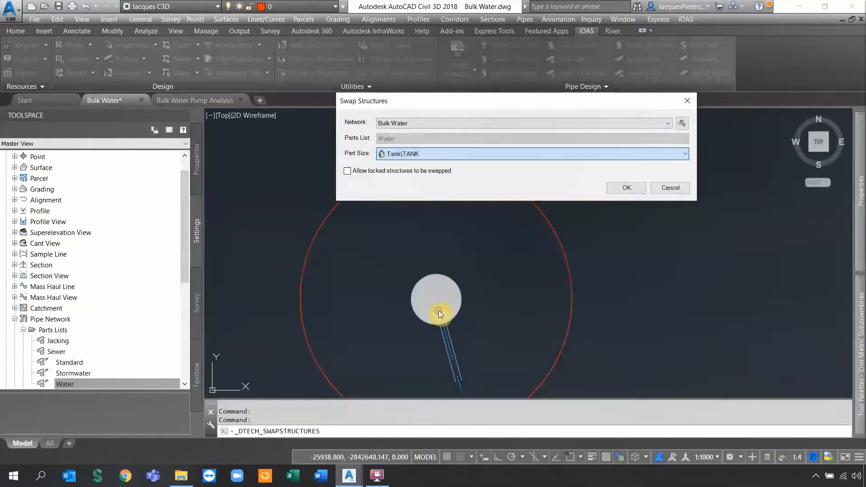
pyautogui.click(624, 188)
pyautogui.click(458, 311)
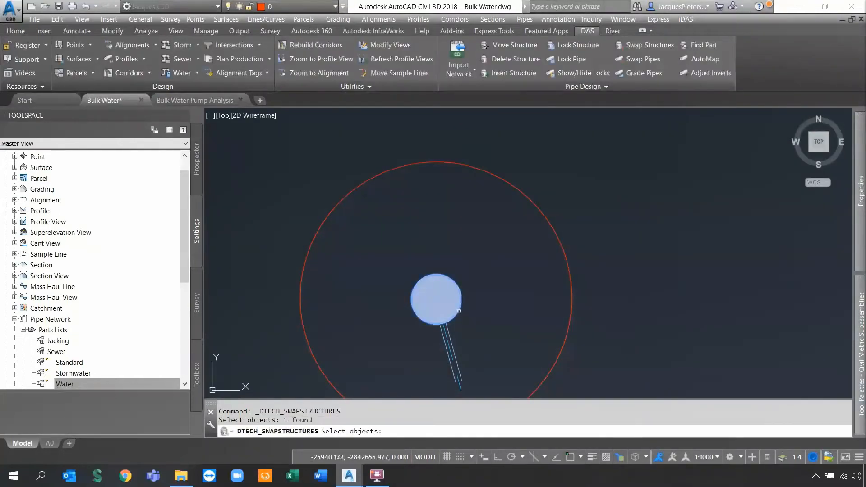
pyautogui.press('Return')
# Start Swap Structures for the Bulk Water network with Air Valve\AIR VALVE as part size, working in the profile view.
pyautogui.scroll(-3, 405, 329)
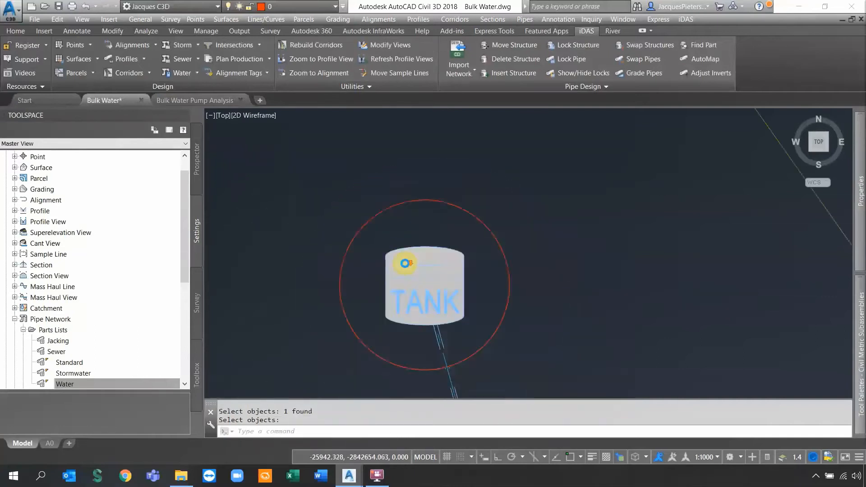
pyautogui.scroll(-5, 434, 315)
pyautogui.moveTo(473, 315)
pyautogui.mouseDown(button='middle')
pyautogui.moveTo(427, 226)
pyautogui.moveTo(399, 200)
pyautogui.mouseUp(button='middle')
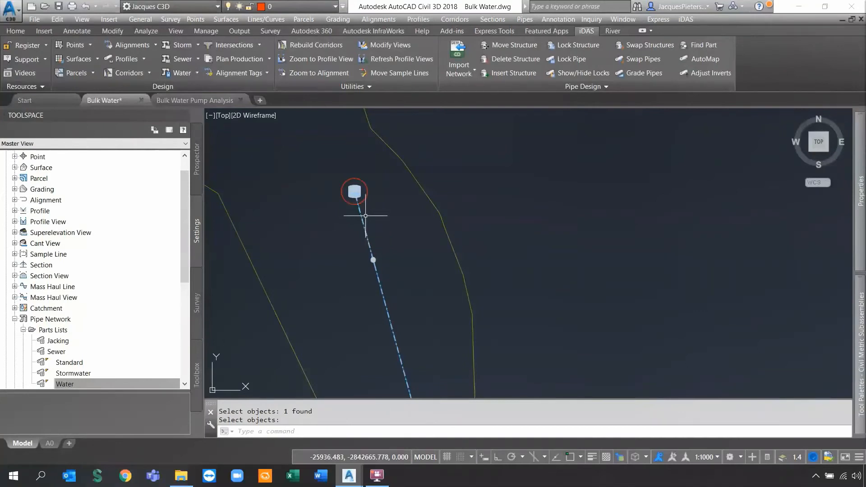
pyautogui.scroll(-3, 356, 221)
pyautogui.scroll(-6, 361, 230)
pyautogui.scroll(3, 424, 171)
pyautogui.scroll(1, 359, 260)
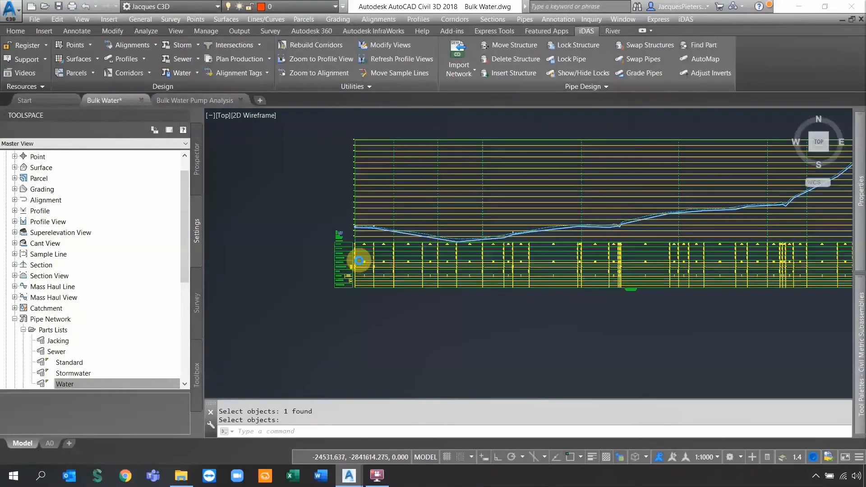
pyautogui.scroll(5, 359, 261)
pyautogui.moveTo(555, 250); pyautogui.dragTo(208, 224, button='middle')
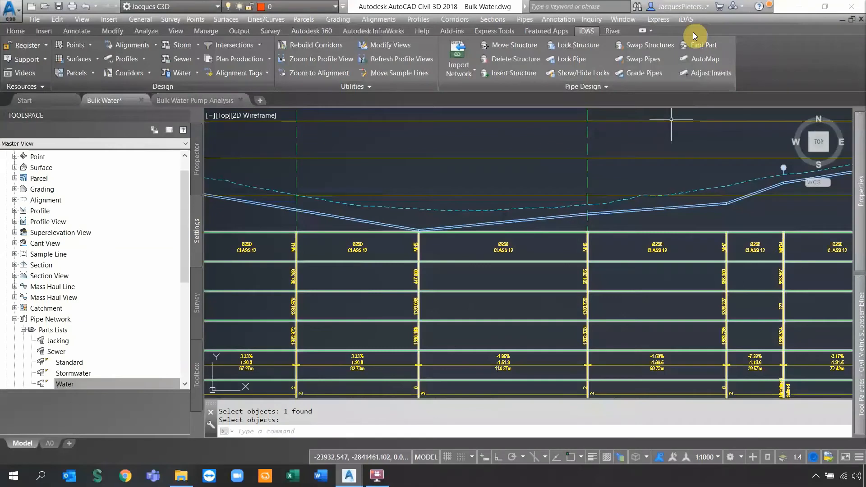
pyautogui.click(657, 45)
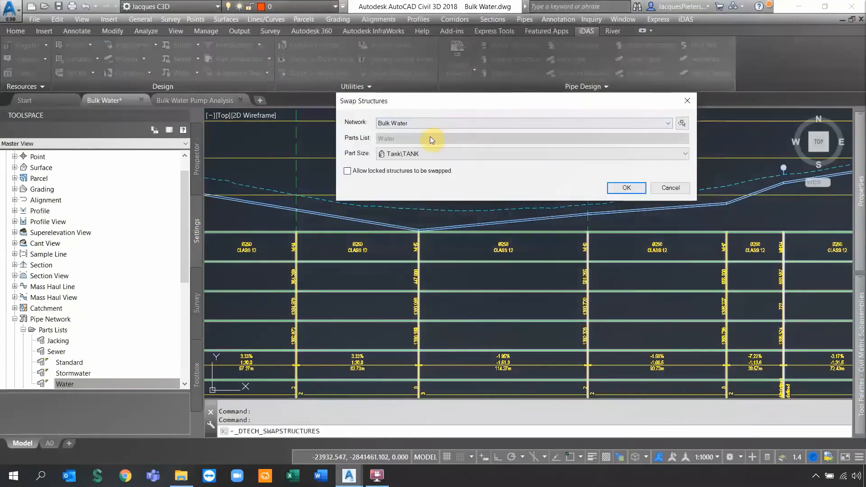
pyautogui.click(436, 154)
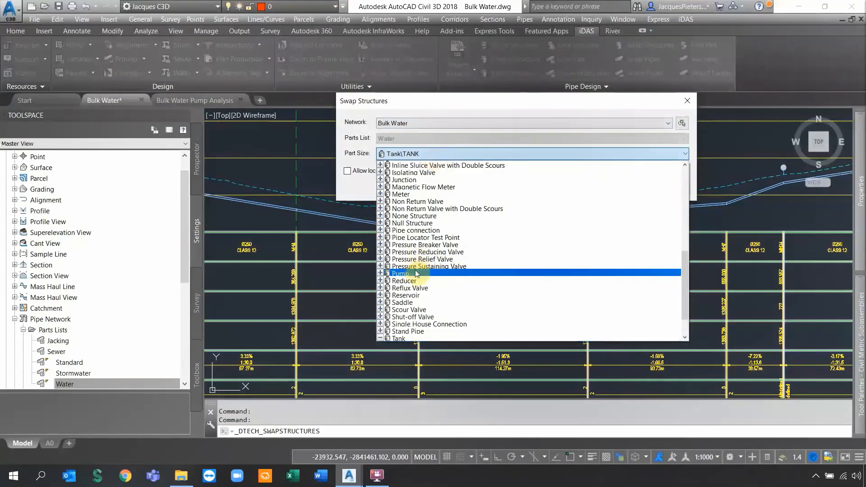
pyautogui.scroll(4, 685, 271)
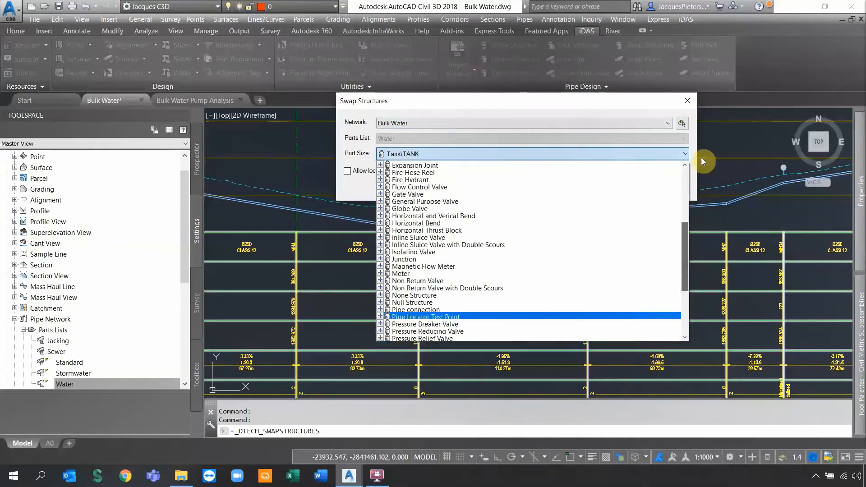
pyautogui.scroll(7, 407, 178)
pyautogui.click(407, 178)
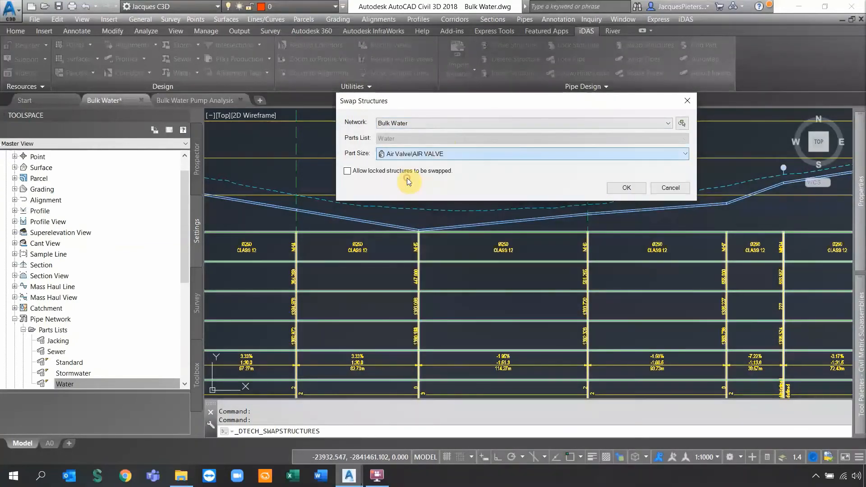
pyautogui.press('Return')
# Apply the air valve swap to the bend between MH1 and MH2, bend MH34 and the structure atop the short steep rise after MH11.
pyautogui.moveTo(441, 214); pyautogui.dragTo(747, 235, button='middle')
pyautogui.scroll(-2, 620, 217)
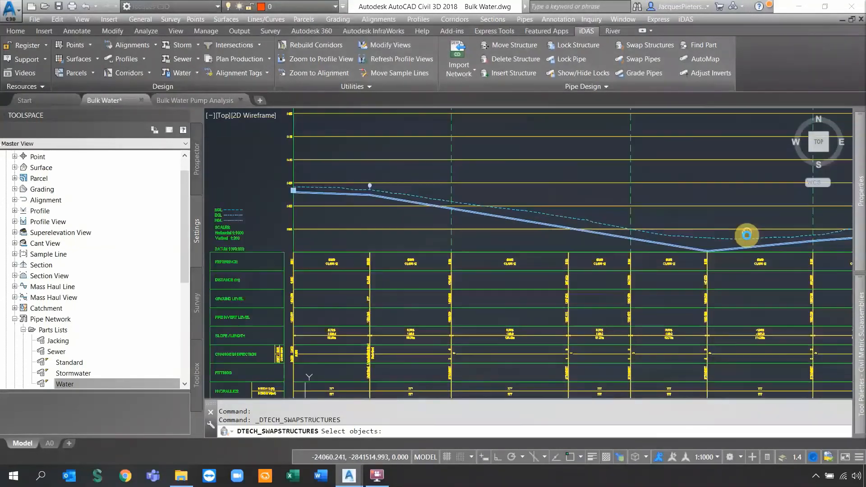
pyautogui.scroll(8, 372, 184)
pyautogui.click(356, 155)
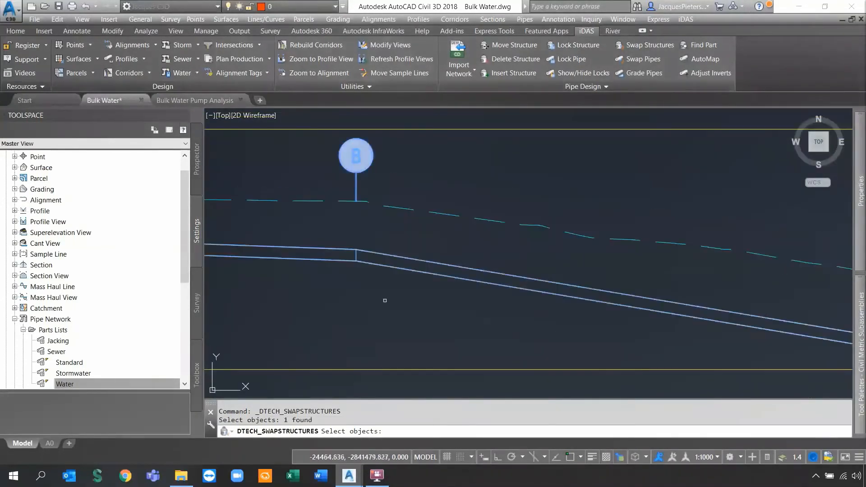
pyautogui.scroll(-3, 384, 297)
pyautogui.moveTo(586, 316); pyautogui.dragTo(349, 245, button='middle')
pyautogui.scroll(-1, 349, 245)
pyautogui.moveTo(658, 280); pyautogui.dragTo(395, 229, button='middle')
pyautogui.moveTo(630, 253); pyautogui.dragTo(429, 260, button='middle')
pyautogui.moveTo(631, 222); pyautogui.dragTo(495, 271, button='middle')
pyautogui.scroll(2, 495, 271)
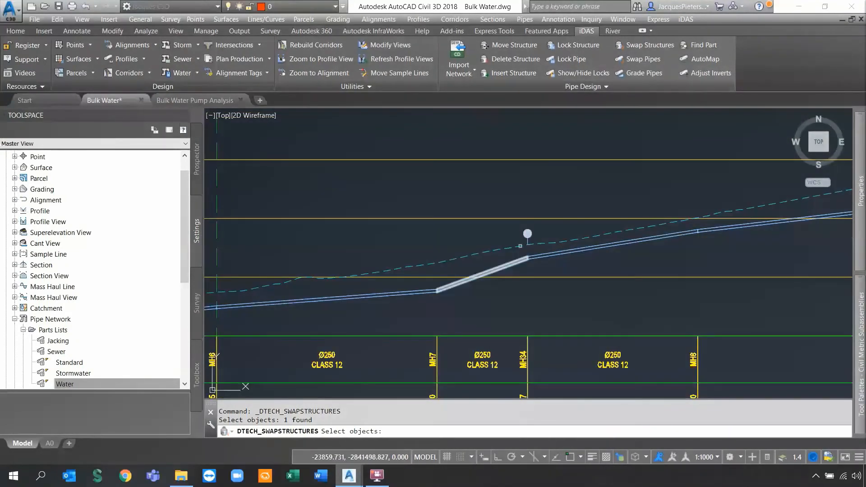
pyautogui.scroll(2, 532, 237)
pyautogui.click(526, 233)
pyautogui.scroll(-8, 541, 220)
pyautogui.moveTo(661, 223); pyautogui.dragTo(504, 251, button='middle')
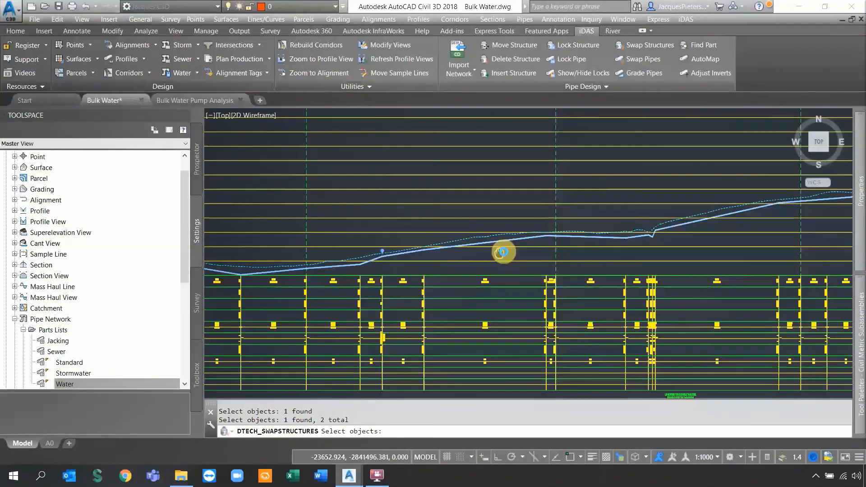
pyautogui.scroll(3, 503, 252)
pyautogui.scroll(2, 614, 254)
pyautogui.click(616, 257)
pyautogui.click(668, 298)
pyautogui.scroll(-6, 601, 269)
pyautogui.press('Return')
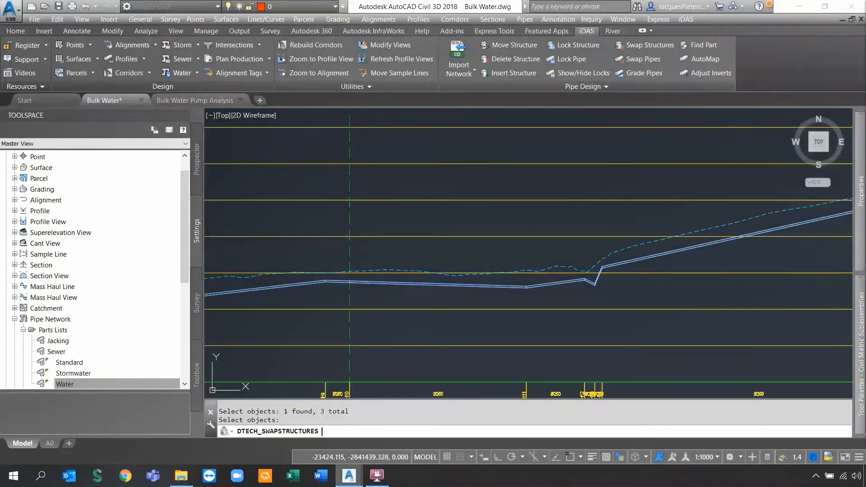
pyautogui.scroll(5, 605, 261)
pyautogui.scroll(-4, 594, 255)
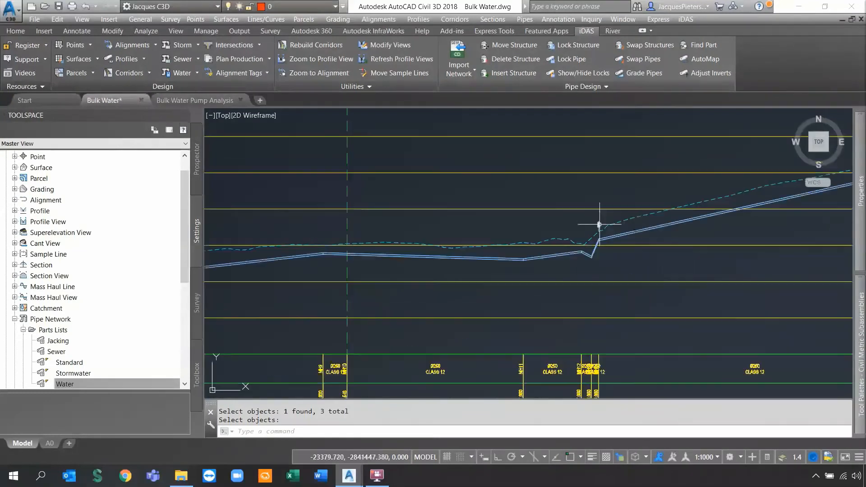
# Start Swap Structures for the Bulk Water network with the Scour Valve as part size.
pyautogui.moveTo(410, 236); pyautogui.dragTo(760, 176, button='middle')
pyautogui.scroll(4, 522, 230)
pyautogui.scroll(-4, 528, 204)
pyautogui.moveTo(424, 230); pyautogui.dragTo(643, 232, button='middle')
pyautogui.moveTo(304, 239); pyautogui.dragTo(487, 253, button='middle')
pyautogui.moveTo(335, 227); pyautogui.dragTo(675, 272, button='middle')
pyautogui.scroll(4, 400, 220)
pyautogui.click(632, 46)
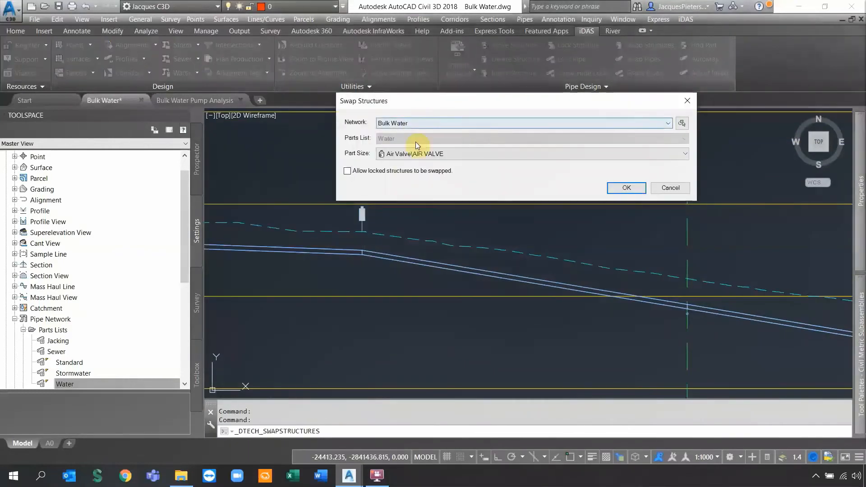
pyautogui.click(423, 153)
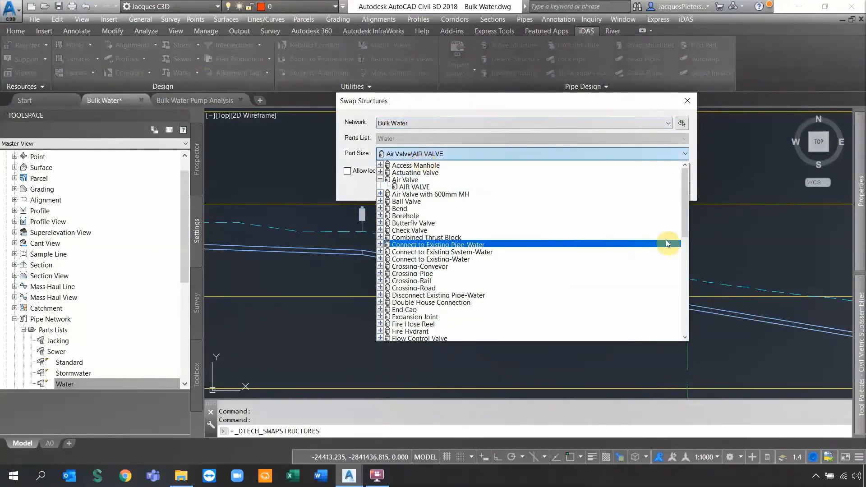
pyautogui.scroll(-9, 687, 228)
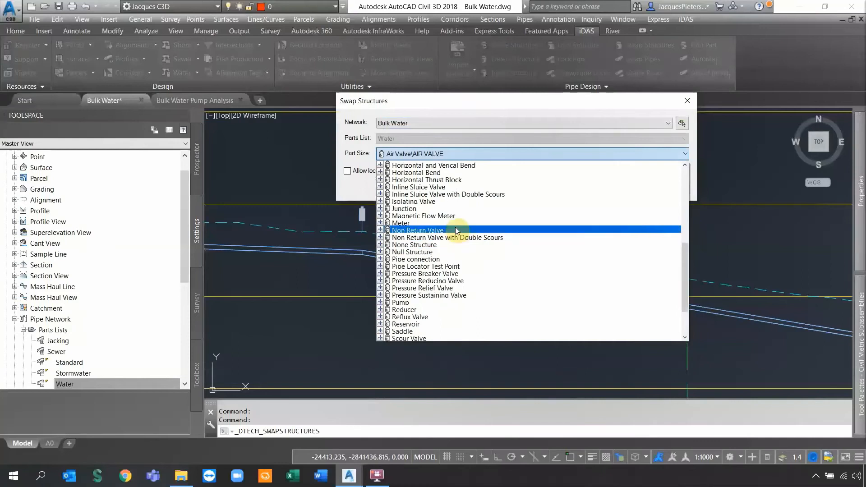
pyautogui.moveTo(684, 276); pyautogui.dragTo(682, 297)
pyautogui.click(448, 293)
pyautogui.click(619, 188)
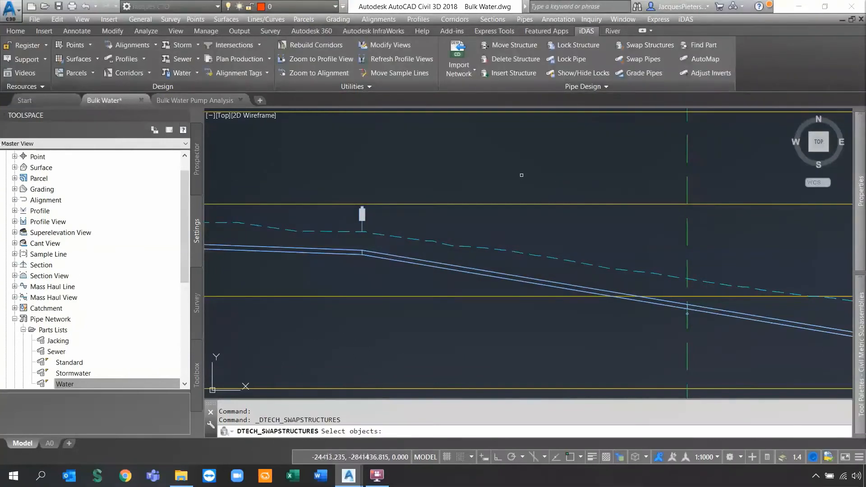
# Apply the scour valve swap in the profile view to MH7, MH11 and the low bend at the foot of the long steep climb.
pyautogui.scroll(-5, 521, 175)
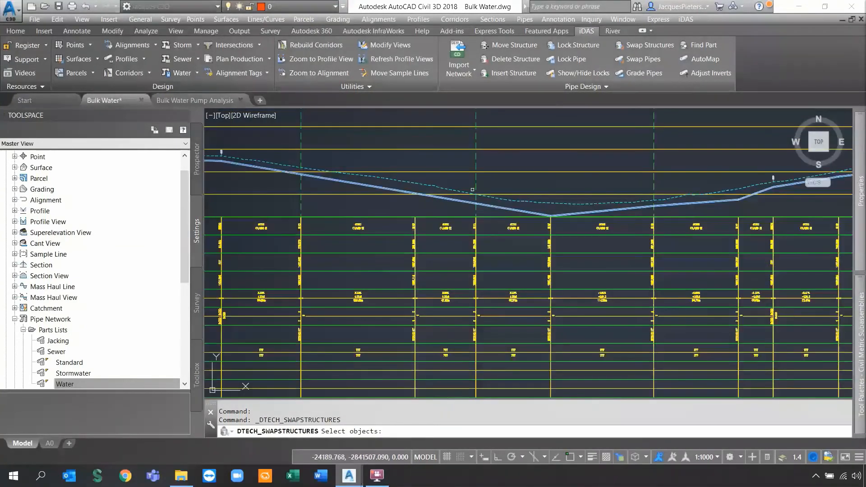
pyautogui.scroll(4, 496, 246)
pyautogui.scroll(6, 513, 257)
pyautogui.click(565, 210)
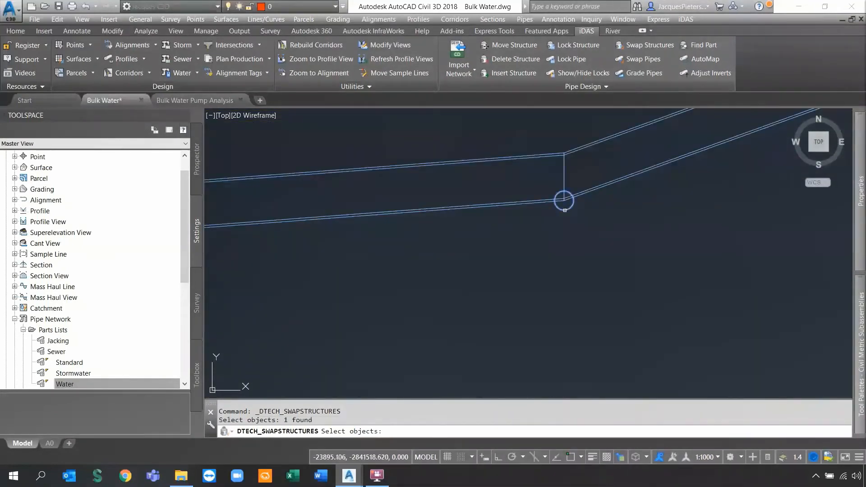
pyautogui.scroll(-13, 505, 260)
pyautogui.moveTo(744, 234); pyautogui.dragTo(271, 257, button='middle')
pyautogui.moveTo(785, 218); pyautogui.dragTo(530, 267, button='middle')
pyautogui.scroll(9, 451, 269)
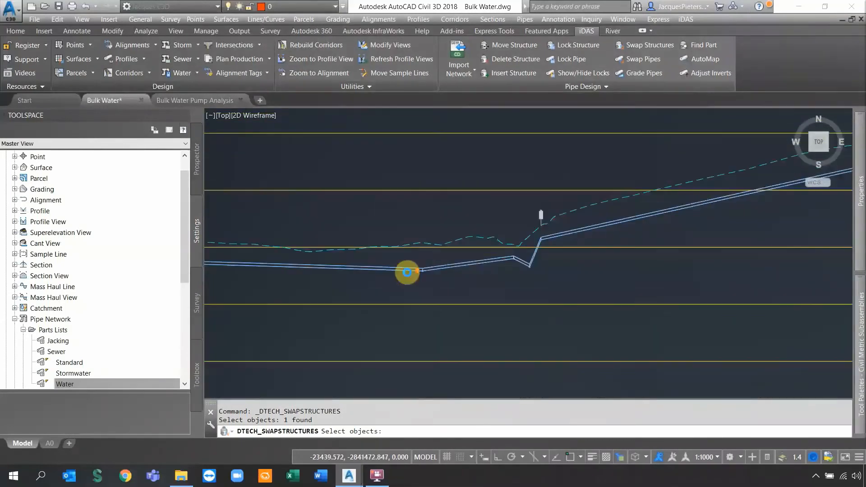
pyautogui.scroll(4, 438, 274)
pyautogui.click(507, 261)
pyautogui.scroll(-14, 450, 282)
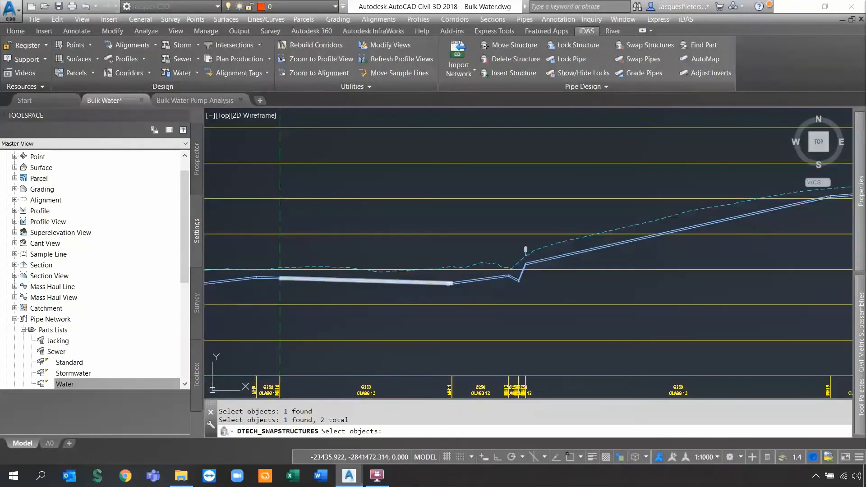
pyautogui.scroll(12, 450, 282)
pyautogui.click(462, 292)
pyautogui.scroll(-3, 462, 293)
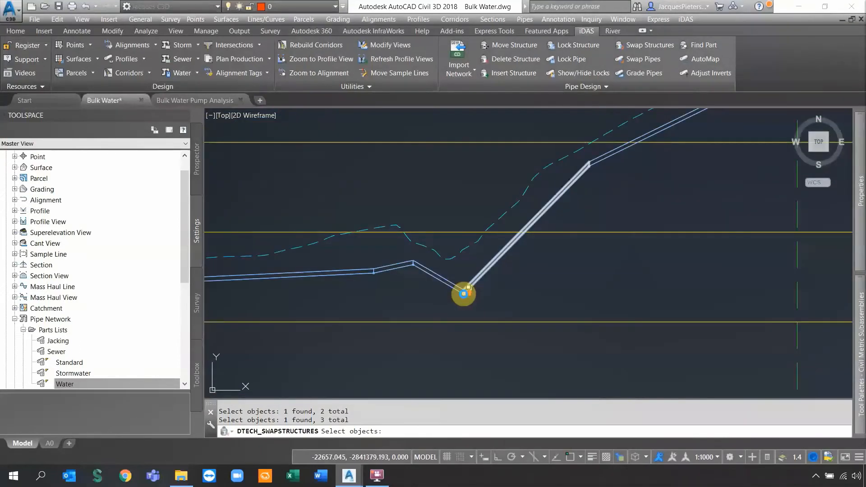
pyautogui.scroll(-6, 464, 294)
pyautogui.press('Return')
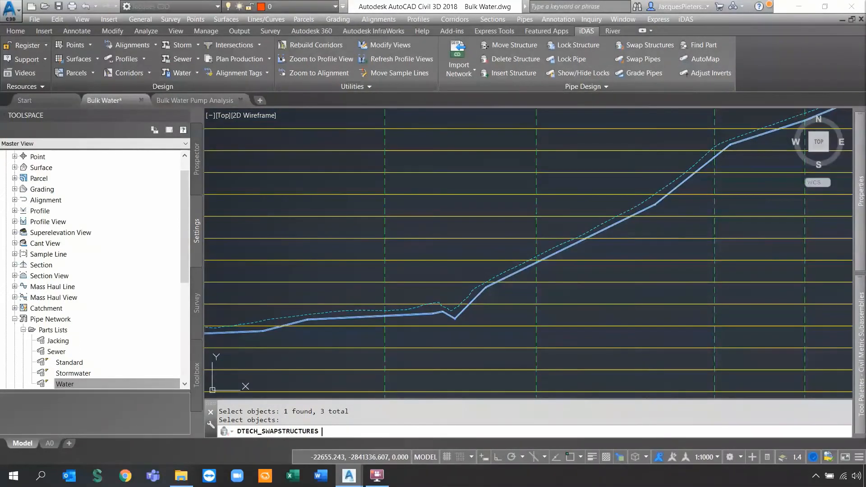
# Examine the swapped scour and air valves along the pipeline in the profile view.
pyautogui.scroll(5, 456, 300)
pyautogui.scroll(-2, 435, 321)
pyautogui.moveTo(425, 320); pyautogui.dragTo(812, 239, button='middle')
pyautogui.scroll(2, 559, 243)
pyautogui.scroll(-4, 487, 243)
pyautogui.moveTo(444, 263); pyautogui.dragTo(767, 273, button='middle')
pyautogui.scroll(-4, 516, 242)
pyautogui.scroll(2, 495, 275)
pyautogui.scroll(4, 451, 276)
pyautogui.moveTo(411, 270); pyautogui.dragTo(580, 246, button='middle')
pyautogui.scroll(-3, 580, 243)
pyautogui.scroll(2, 512, 252)
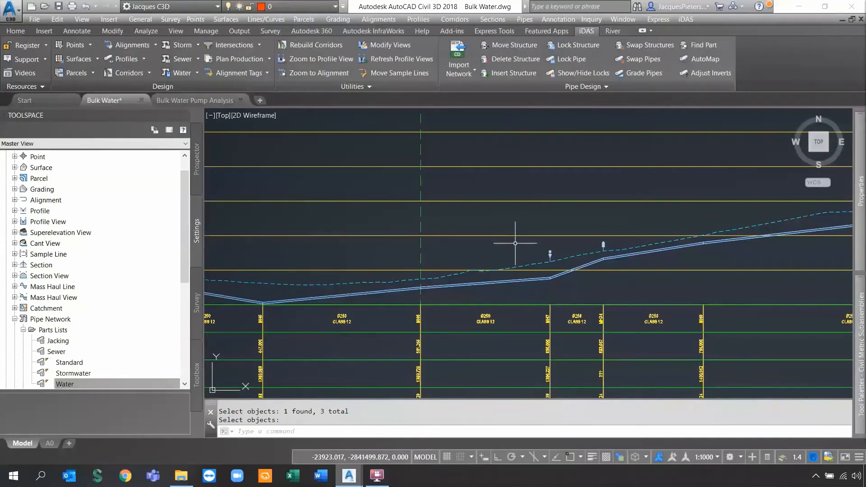
pyautogui.scroll(-2, 532, 209)
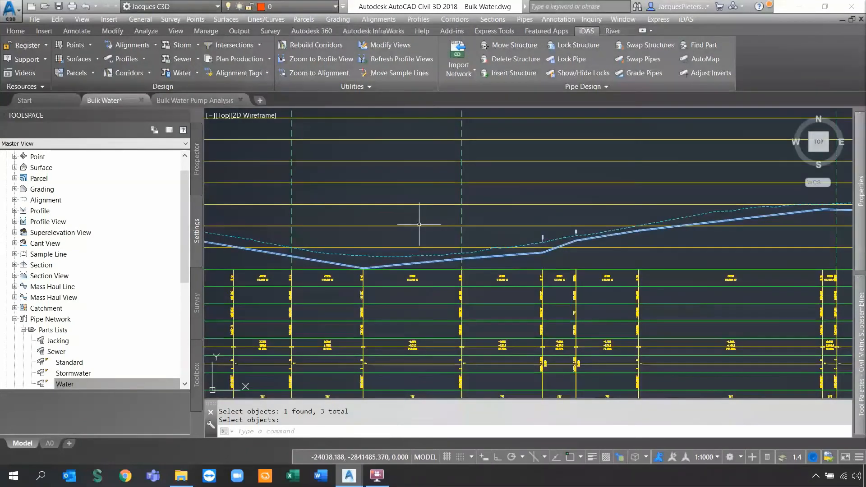
pyautogui.scroll(-4, 420, 225)
# Run AutoMap to map the network parts to their alignments.
pyautogui.moveTo(415, 227); pyautogui.dragTo(372, 263, button='middle')
pyautogui.scroll(-2, 372, 262)
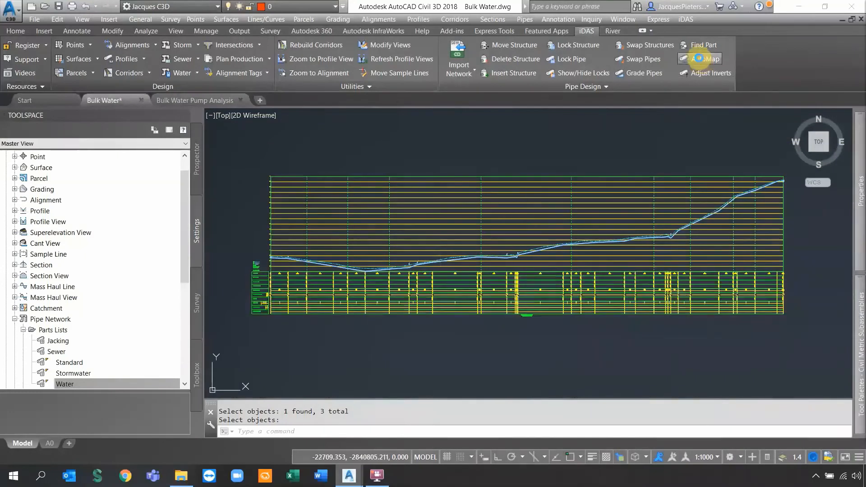
pyautogui.click(699, 60)
pyautogui.click(514, 205)
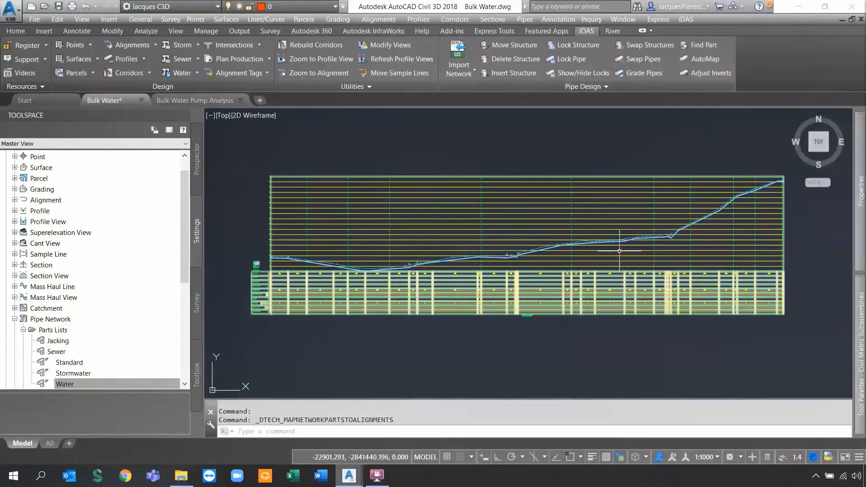
pyautogui.scroll(3, 324, 282)
pyautogui.scroll(5, 329, 275)
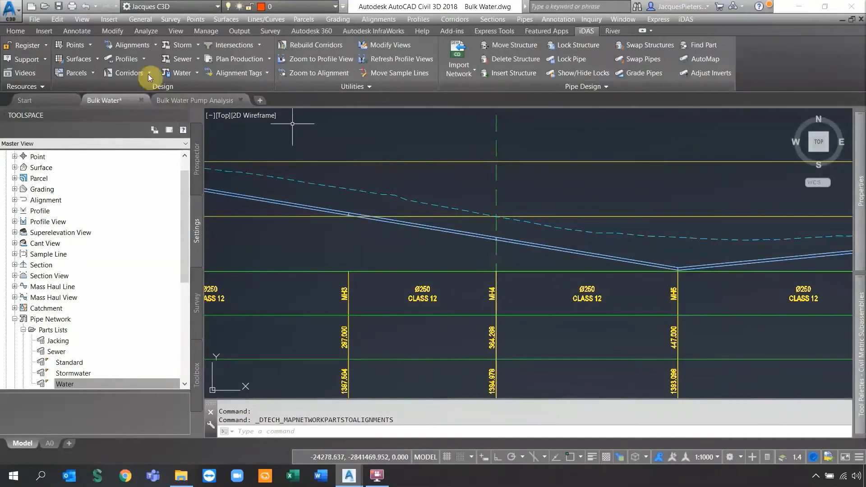
# Start Profile from Pipes for the Bulk Water network with only A. Outside Top as the vertex elevation reference.
pyautogui.click(143, 58)
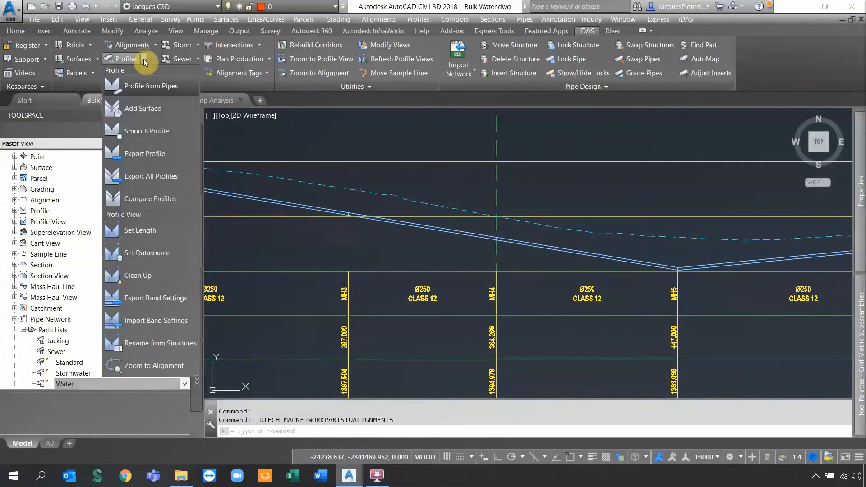
pyautogui.click(156, 89)
pyautogui.click(270, 128)
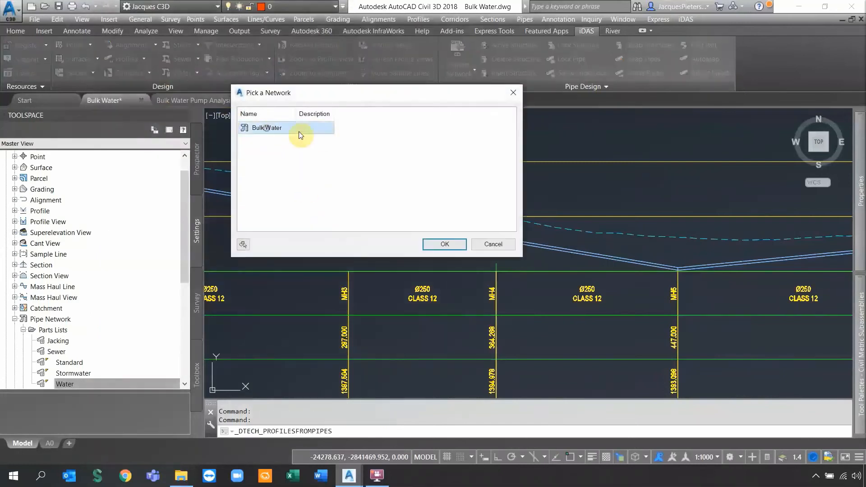
pyautogui.click(448, 243)
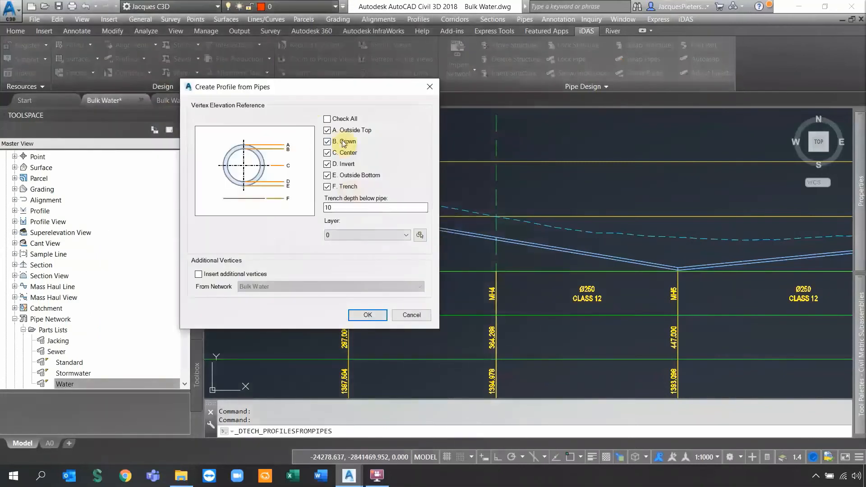
pyautogui.click(327, 141)
pyautogui.click(326, 152)
pyautogui.click(328, 175)
pyautogui.click(328, 186)
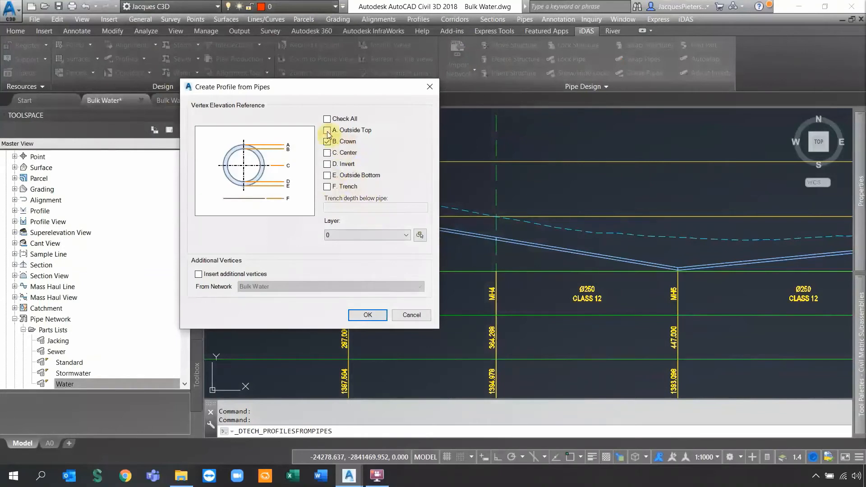
pyautogui.click(366, 315)
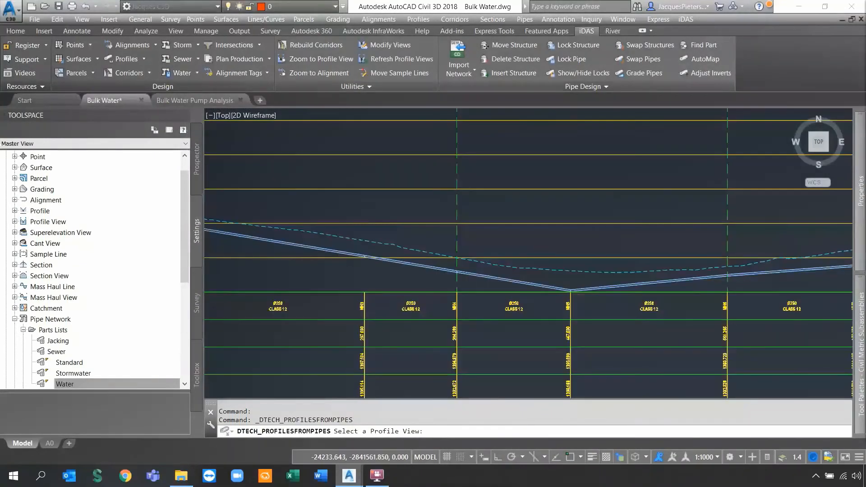
# Create the pipe profile in the pipeline's profile view using the Pipe Outside Top profile style.
pyautogui.scroll(-5, 246, 386)
pyautogui.click(245, 386)
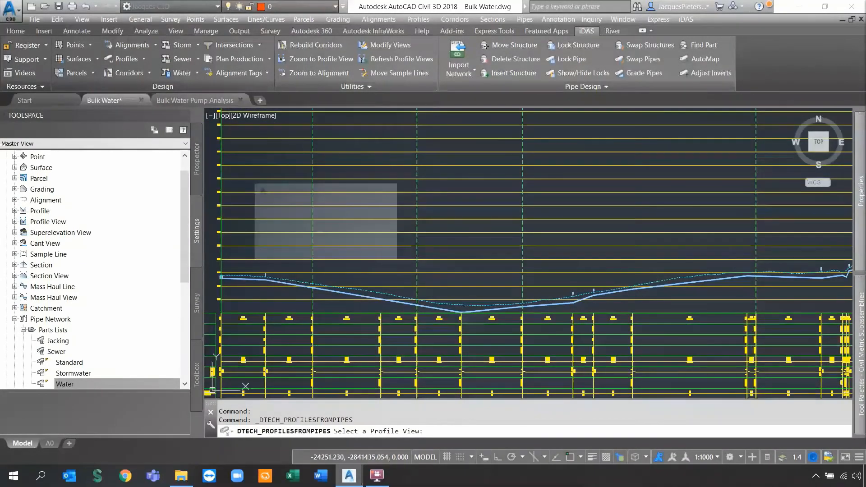
pyautogui.click(299, 218)
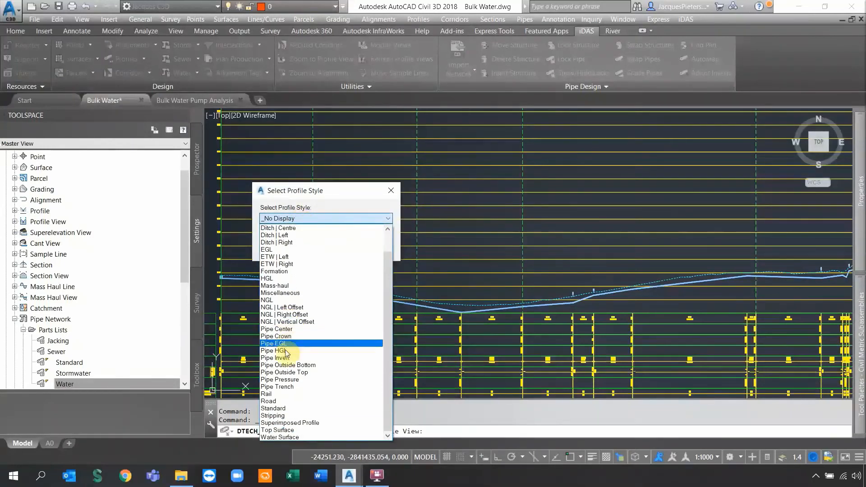
pyautogui.click(289, 372)
pyautogui.click(333, 249)
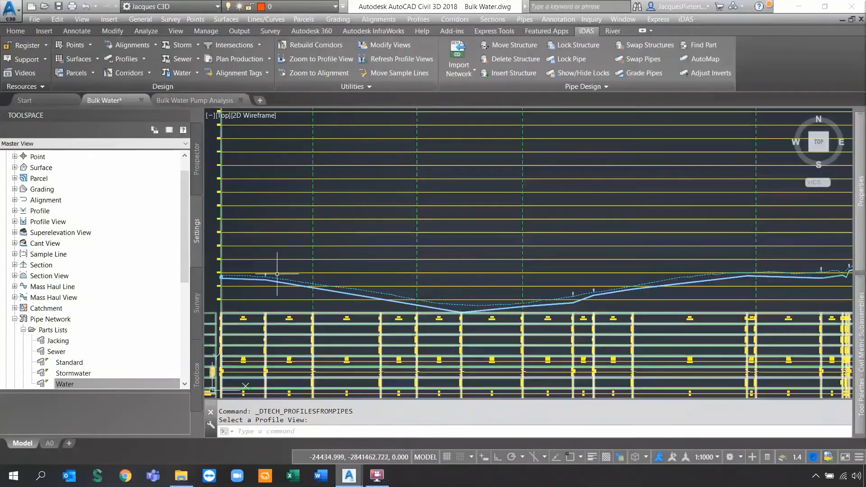
# Examine the outside top profile along the pipes with the lineweight display temporarily switched on.
pyautogui.scroll(5, 280, 254)
pyautogui.scroll(5, 463, 291)
pyautogui.click(591, 457)
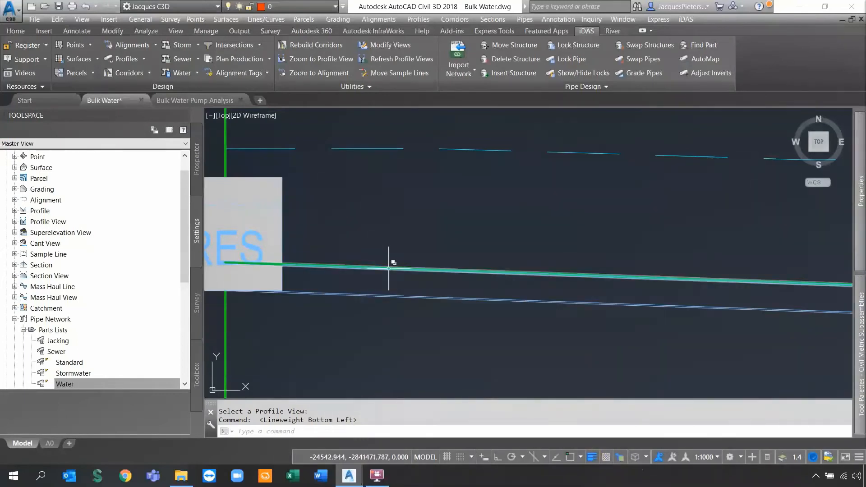
pyautogui.scroll(-12, 389, 269)
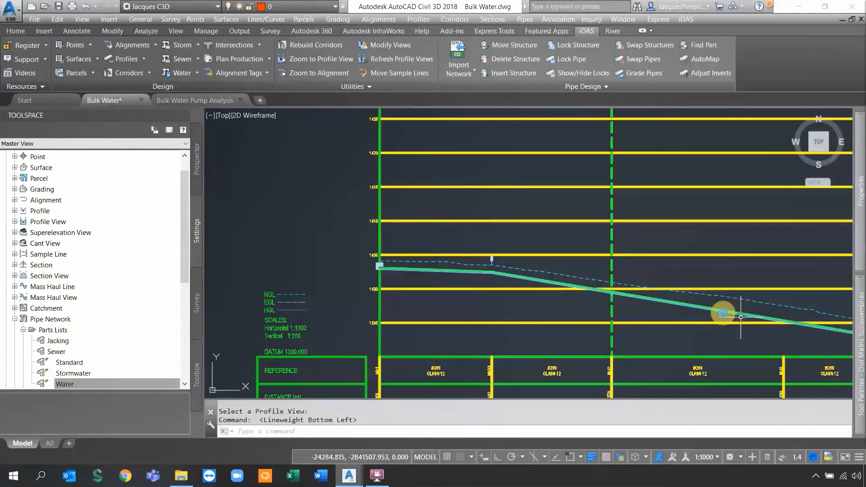
pyautogui.scroll(4, 682, 334)
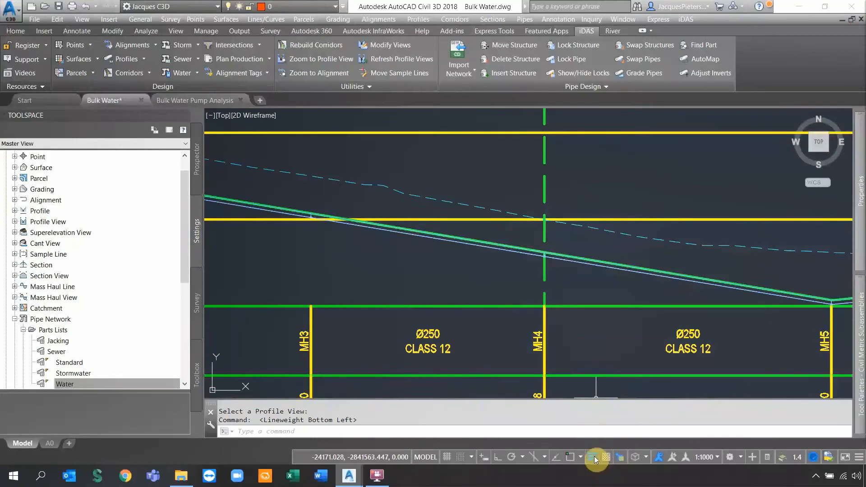
pyautogui.click(594, 456)
pyautogui.scroll(-5, 537, 265)
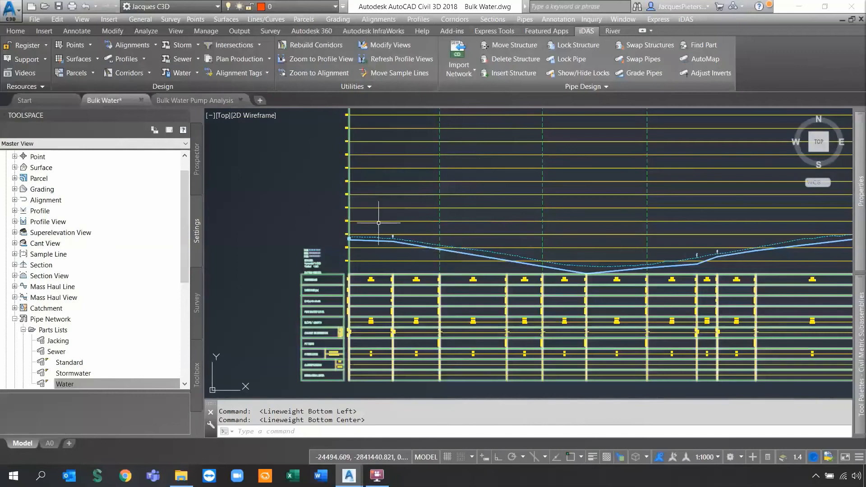
# Start Compare Profiles at a 2 m interval for the pipeline's profile view.
pyautogui.click(143, 61)
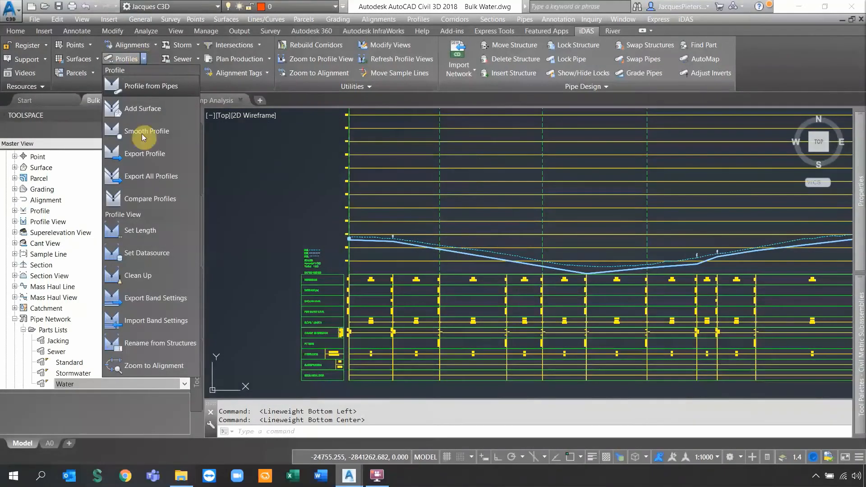
pyautogui.click(142, 202)
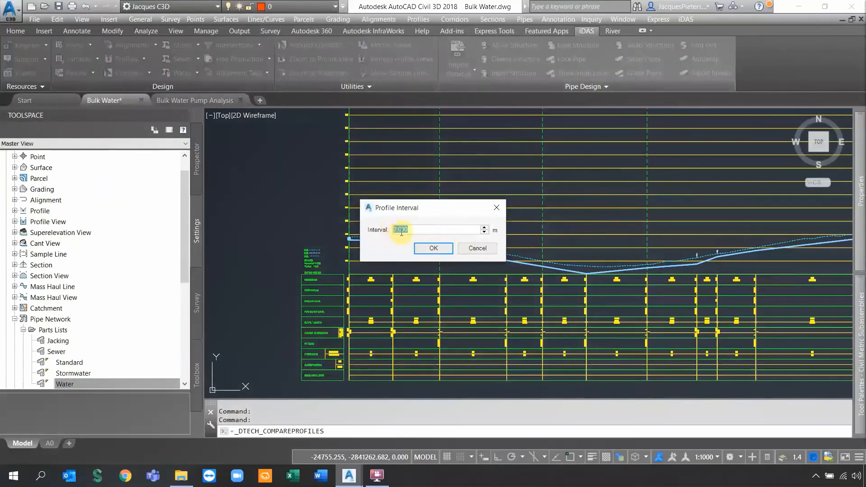
pyautogui.click(433, 248)
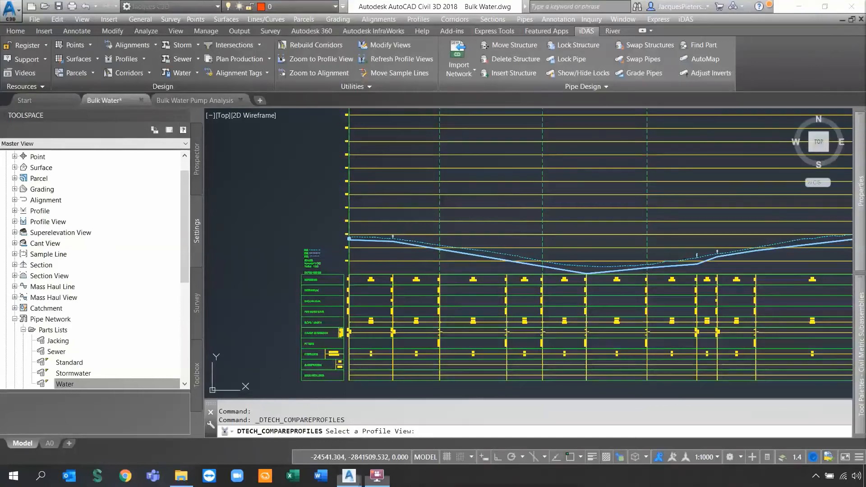
pyautogui.click(308, 266)
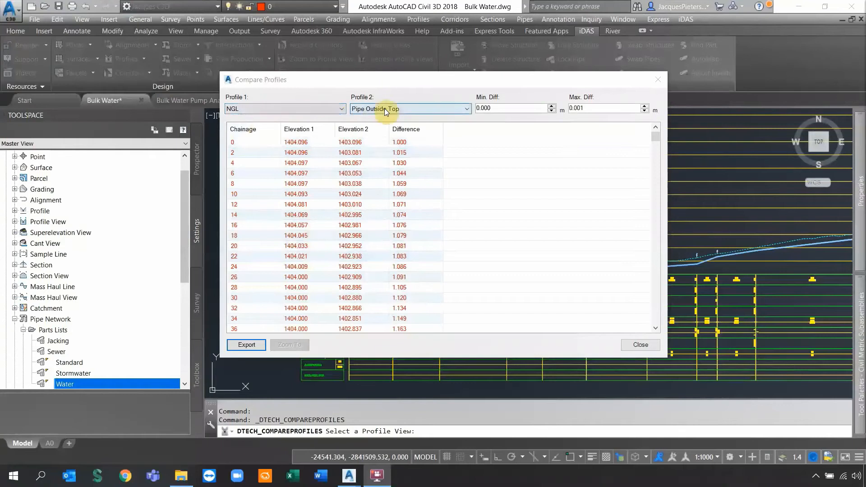
# Set the minimum difference to 1.000 m and the maximum to 2.000 m for the NGL and Pipe Outside Top comparison.
pyautogui.click(527, 110)
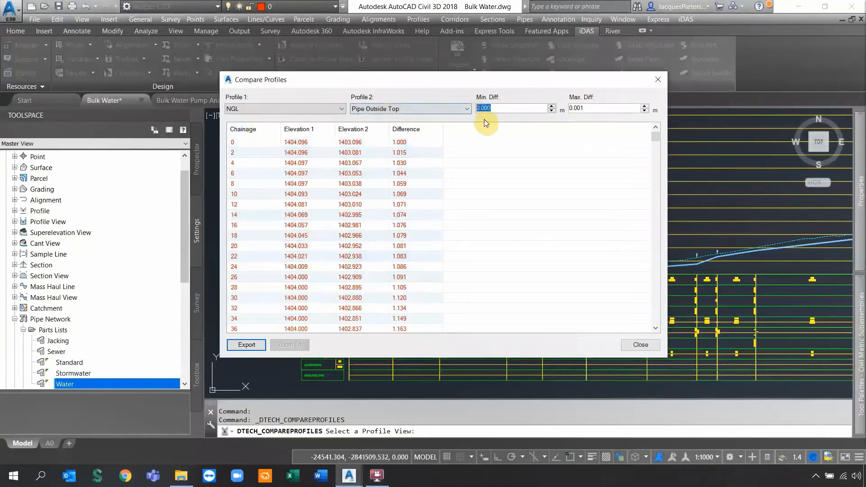
pyautogui.moveTo(598, 111); pyautogui.dragTo(561, 109)
pyautogui.write('2')
pyautogui.click(585, 141)
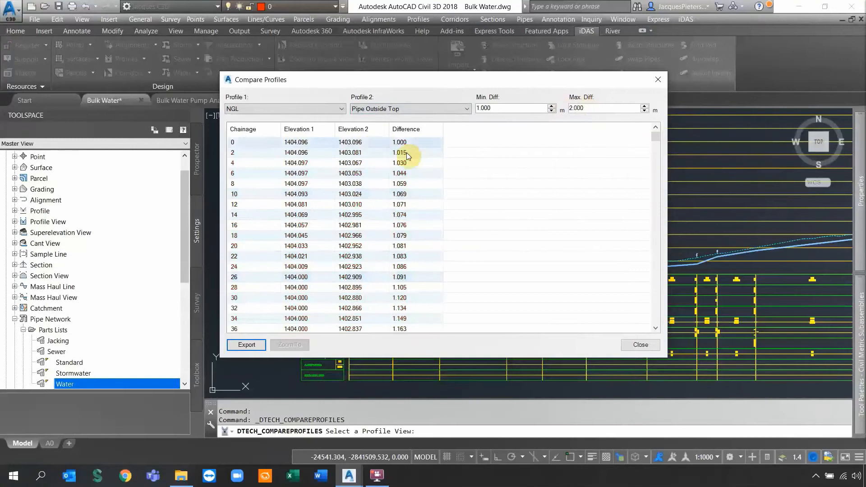
# Review the differences between NGL and Pipe Outside Top over the full chainage, then close the profile comparison.
pyautogui.moveTo(656, 141)
pyautogui.mouseDown()
pyautogui.moveTo(655, 151)
pyautogui.moveTo(656, 142)
pyautogui.mouseUp()
pyautogui.click(656, 128)
pyautogui.moveTo(659, 143); pyautogui.dragTo(656, 318)
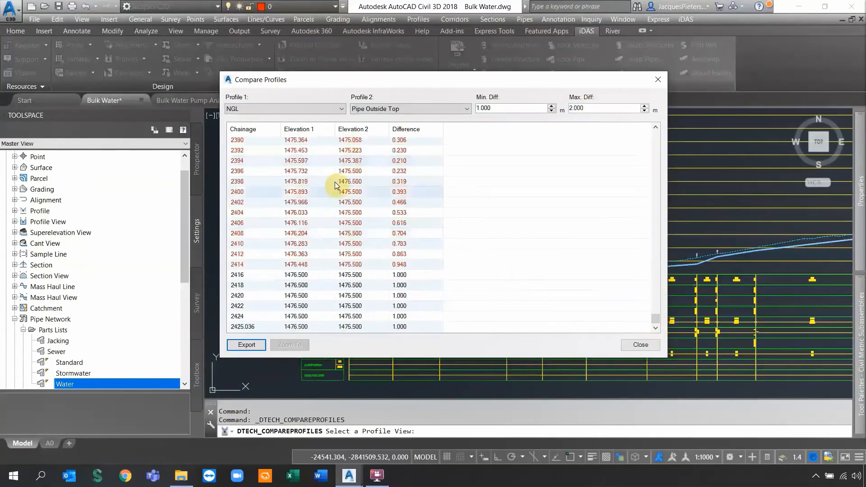
pyautogui.click(241, 347)
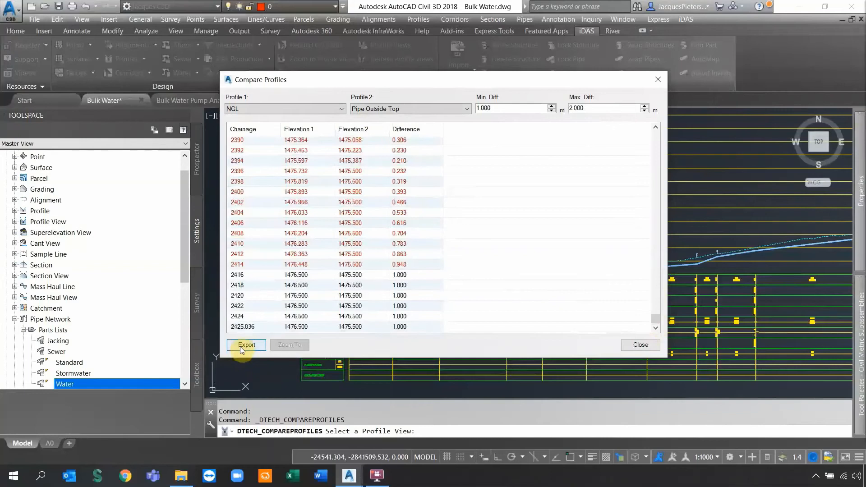
pyautogui.click(639, 346)
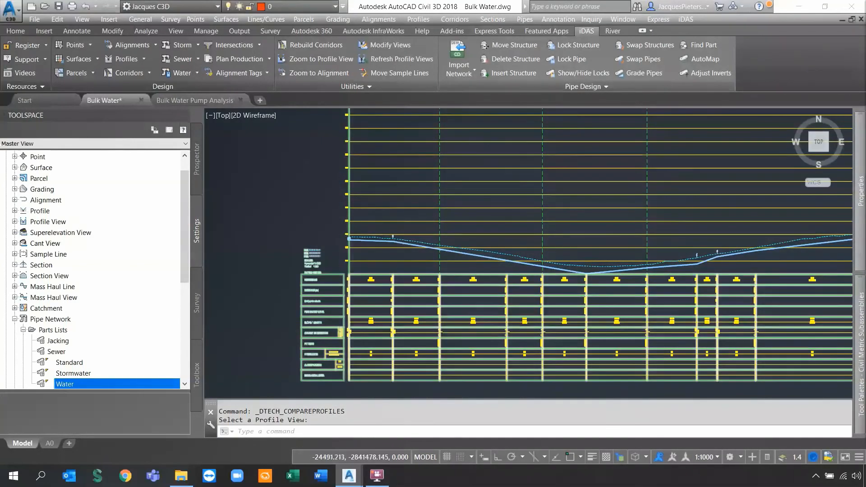
# Switch to the Bulk Water Pump Analysis drawing.
pyautogui.scroll(4, 433, 250)
pyautogui.scroll(-2, 616, 224)
pyautogui.moveTo(687, 233); pyautogui.dragTo(506, 220, button='middle')
pyautogui.scroll(3, 506, 220)
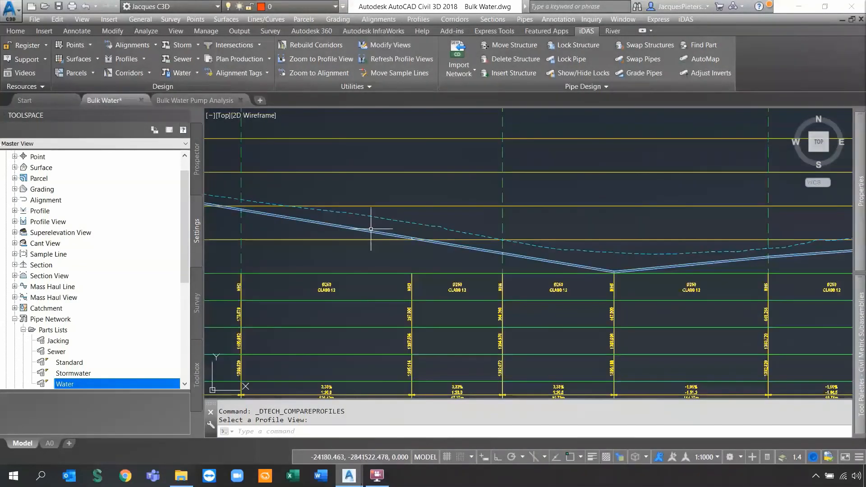
pyautogui.scroll(-10, 467, 221)
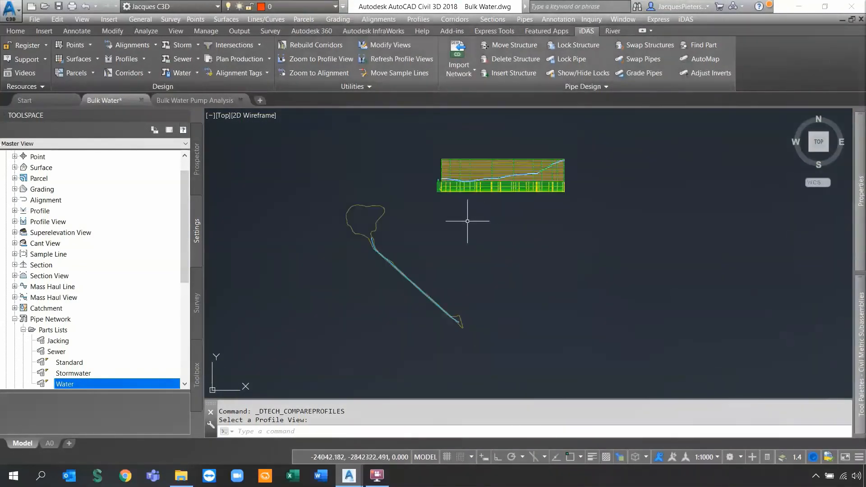
pyautogui.click(182, 101)
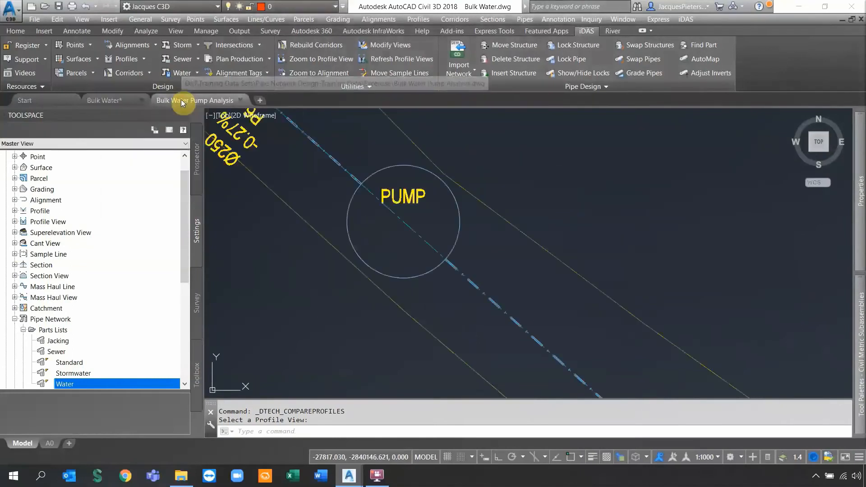
pyautogui.scroll(-5, 436, 210)
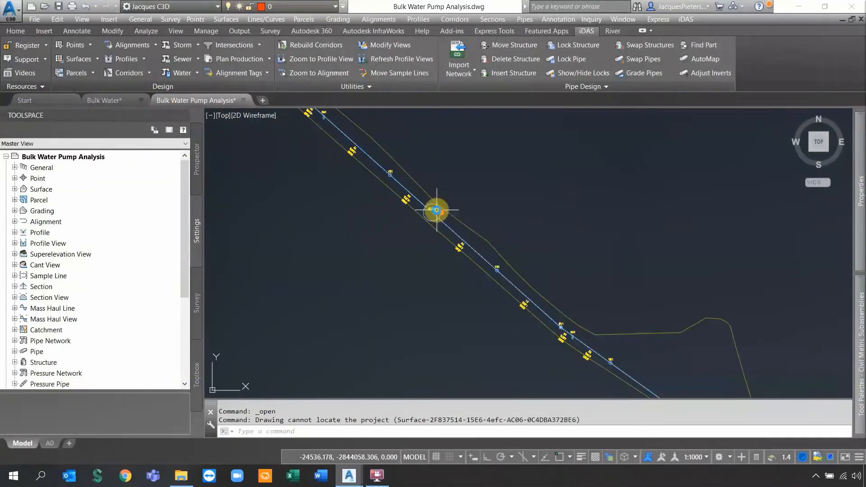
pyautogui.scroll(-8, 436, 210)
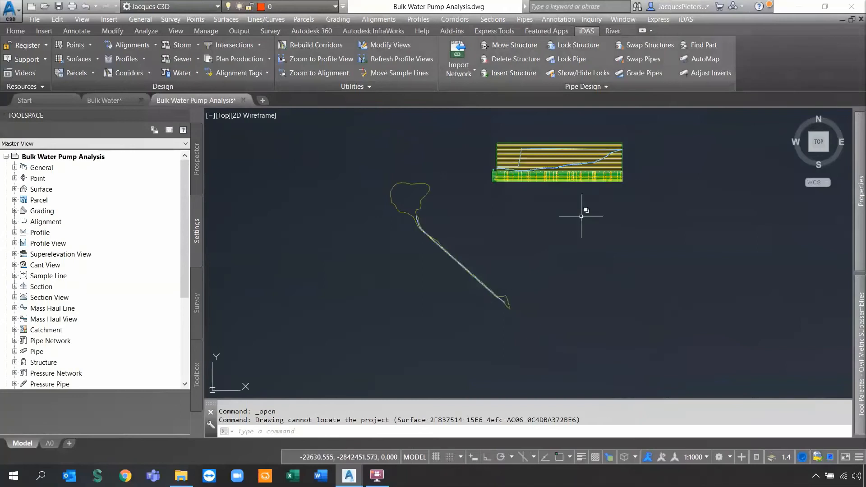
# Examine the pipeline in plan from reservoir R1 past the valves to the PUMP structure.
pyautogui.scroll(10, 507, 297)
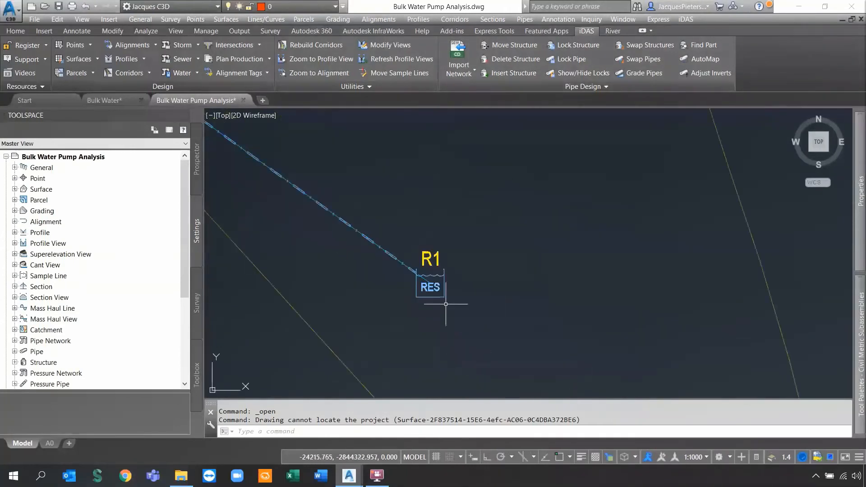
pyautogui.scroll(2, 437, 274)
pyautogui.scroll(-2, 440, 285)
pyautogui.moveTo(350, 271); pyautogui.dragTo(597, 353, button='middle')
pyautogui.moveTo(395, 177); pyautogui.dragTo(457, 247, button='middle')
pyautogui.scroll(-4, 399, 276)
pyautogui.scroll(-2, 373, 267)
pyautogui.moveTo(331, 225); pyautogui.dragTo(438, 307, button='middle')
pyautogui.scroll(5, 429, 286)
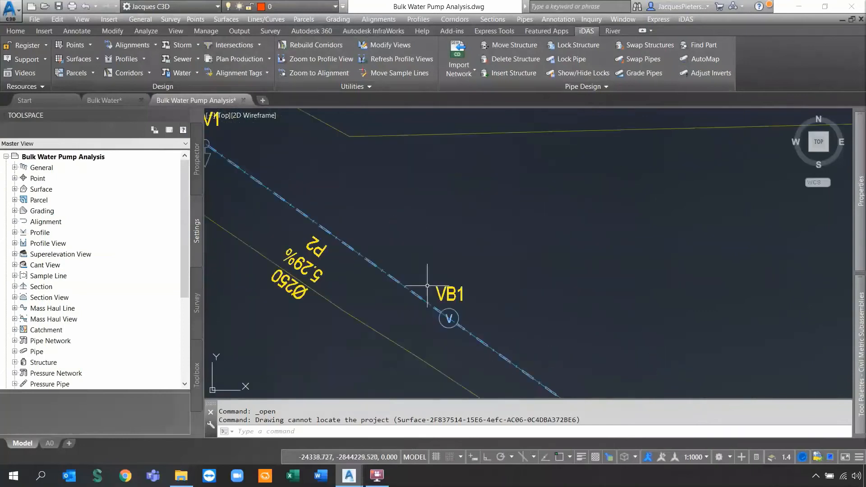
pyautogui.scroll(-1, 448, 288)
pyautogui.moveTo(260, 167); pyautogui.dragTo(419, 274, button='middle')
pyautogui.scroll(2, 482, 298)
pyautogui.scroll(-4, 456, 308)
pyautogui.moveTo(355, 236); pyautogui.dragTo(510, 345, button='middle')
pyautogui.scroll(3, 476, 309)
pyautogui.scroll(-3, 417, 290)
pyautogui.moveTo(367, 237); pyautogui.dragTo(440, 307, button='middle')
pyautogui.scroll(3, 430, 313)
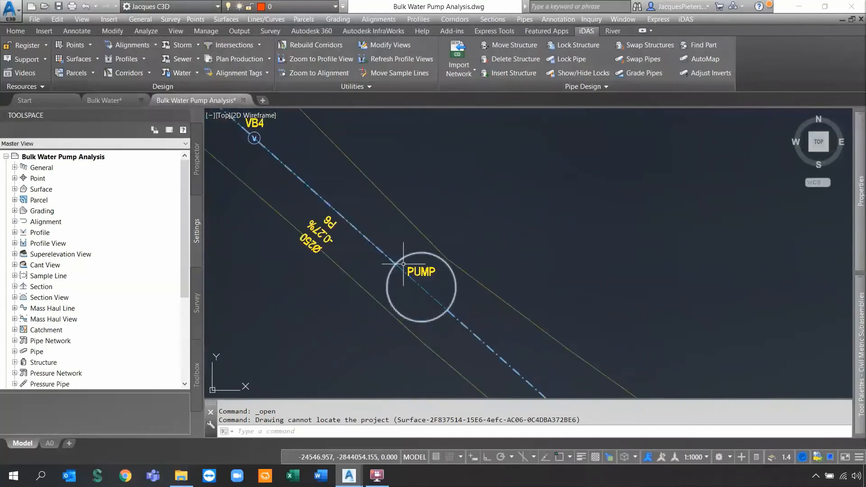
pyautogui.scroll(-3, 424, 292)
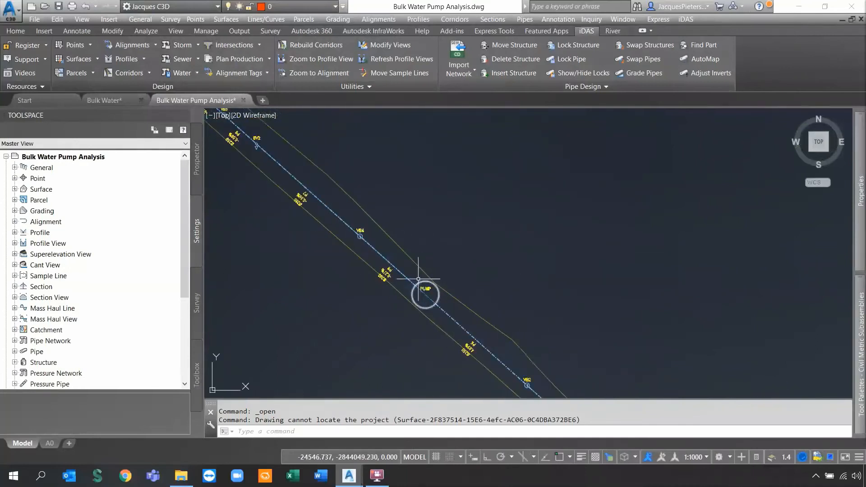
pyautogui.scroll(-3, 419, 289)
pyautogui.scroll(4, 523, 360)
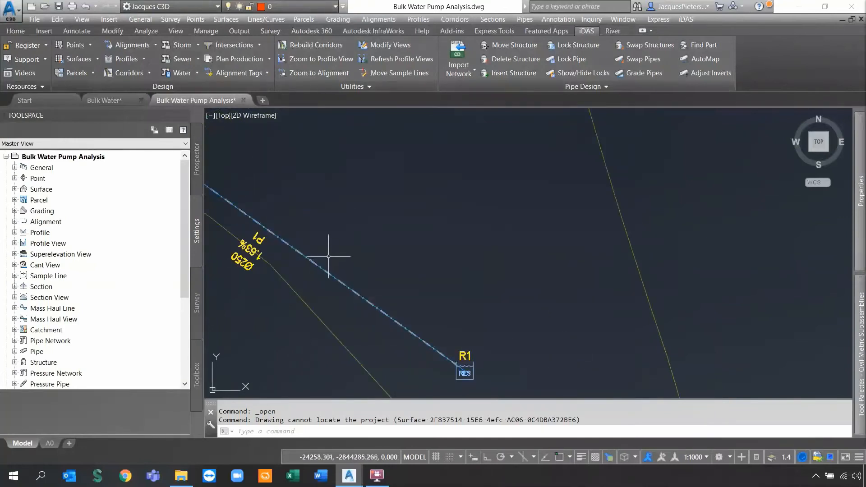
pyautogui.scroll(-6, 328, 256)
pyautogui.moveTo(275, 216); pyautogui.dragTo(391, 263, button='middle')
pyautogui.scroll(2, 292, 186)
pyautogui.moveTo(291, 186); pyautogui.dragTo(398, 278, button='middle')
pyautogui.moveTo(298, 203); pyautogui.dragTo(355, 272, button='middle')
pyautogui.scroll(4, 323, 202)
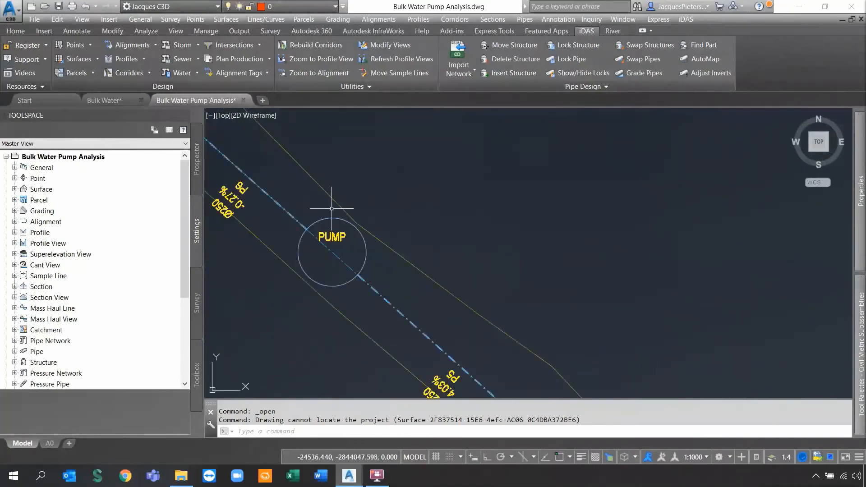
pyautogui.scroll(-6, 335, 251)
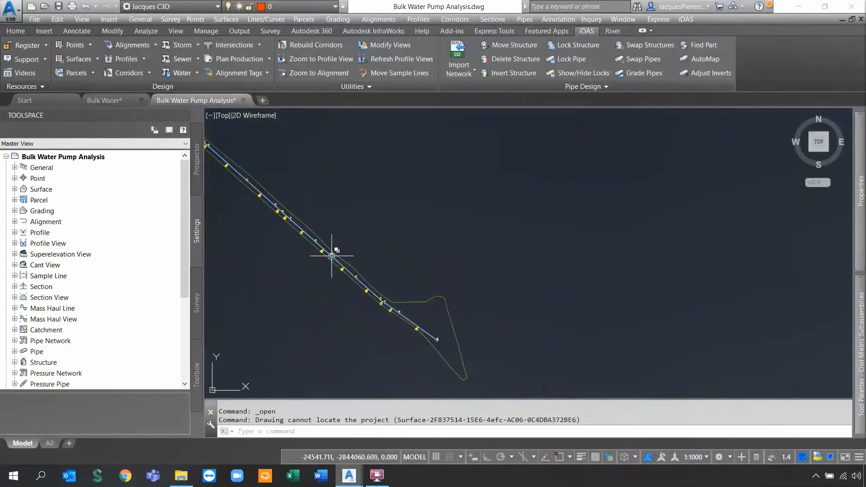
# Examine the pipeline's profile view and locate the PUMP structure along the long section.
pyautogui.moveTo(464, 205); pyautogui.dragTo(350, 294, button='middle')
pyautogui.scroll(5, 280, 156)
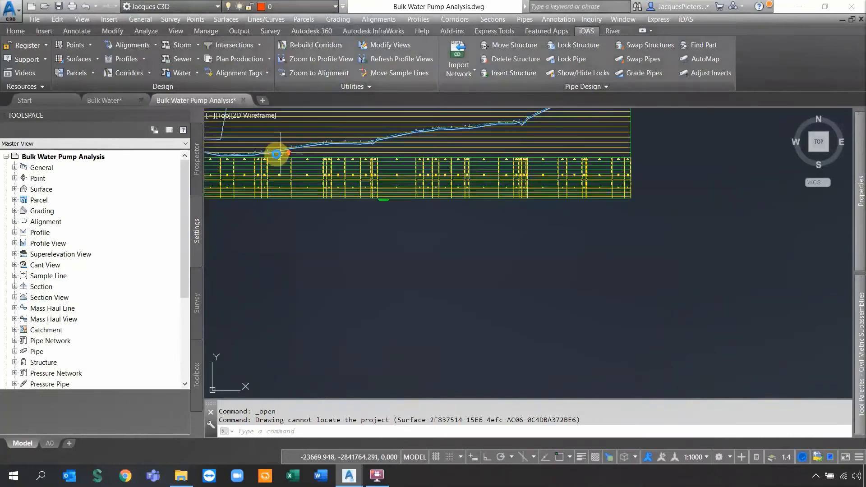
pyautogui.moveTo(240, 176); pyautogui.dragTo(419, 203, button='middle')
pyautogui.scroll(5, 394, 176)
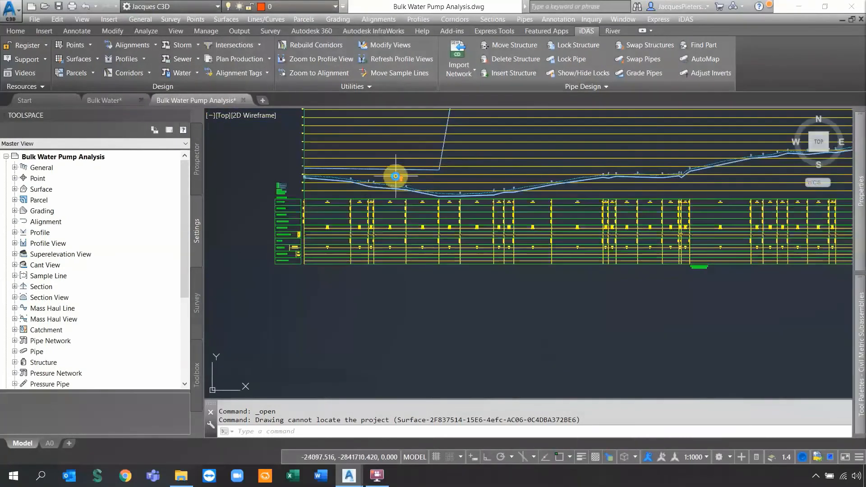
pyautogui.moveTo(668, 253); pyautogui.dragTo(248, 303, button='middle')
pyautogui.scroll(-3, 329, 281)
pyautogui.scroll(-2, 500, 251)
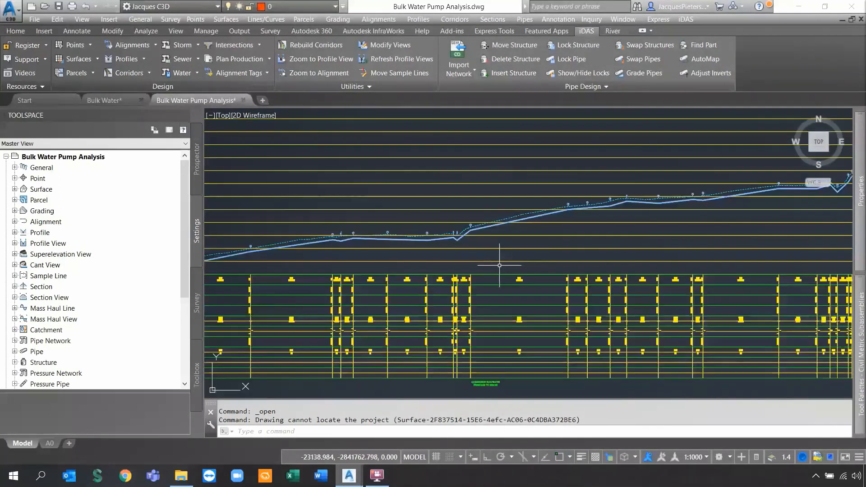
pyautogui.scroll(6, 326, 285)
pyautogui.moveTo(316, 298); pyautogui.dragTo(644, 289, button='middle')
pyautogui.moveTo(459, 285); pyautogui.dragTo(637, 290, button='middle')
pyautogui.moveTo(272, 280); pyautogui.dragTo(471, 289, button='middle')
pyautogui.scroll(4, 444, 256)
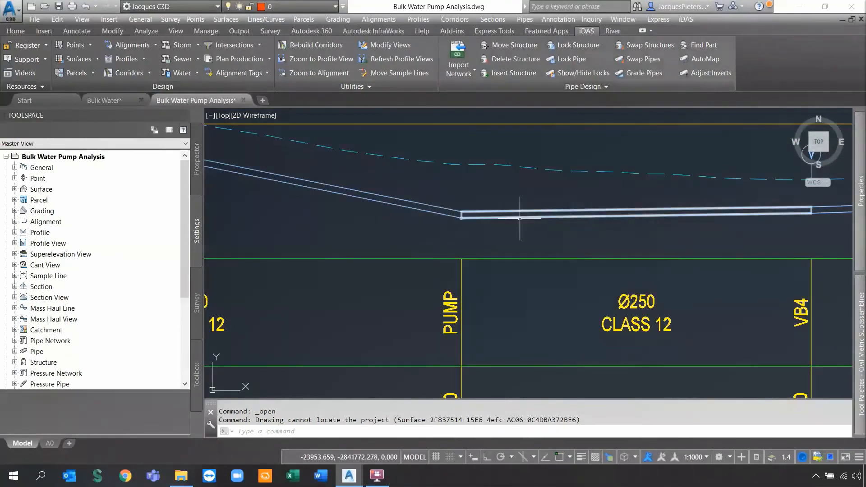
# Check the properties of the pipe between PUMP and VB4 in the profile view.
pyautogui.click(500, 214)
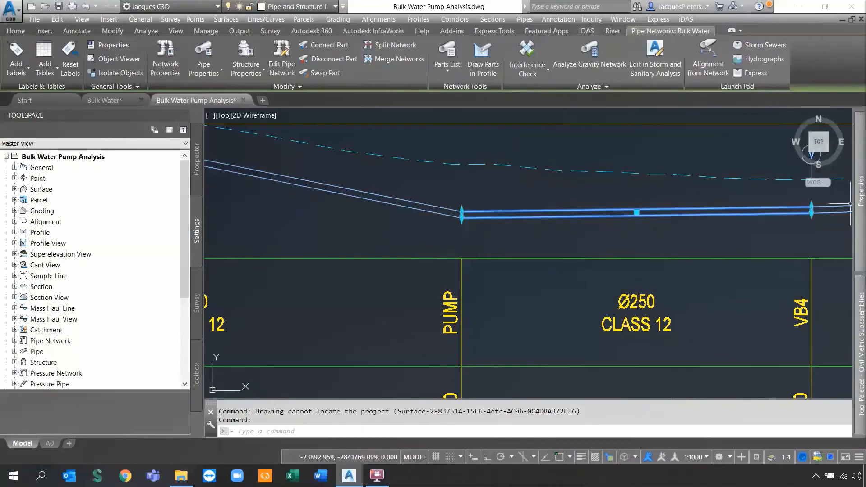
pyautogui.moveTo(859, 198)
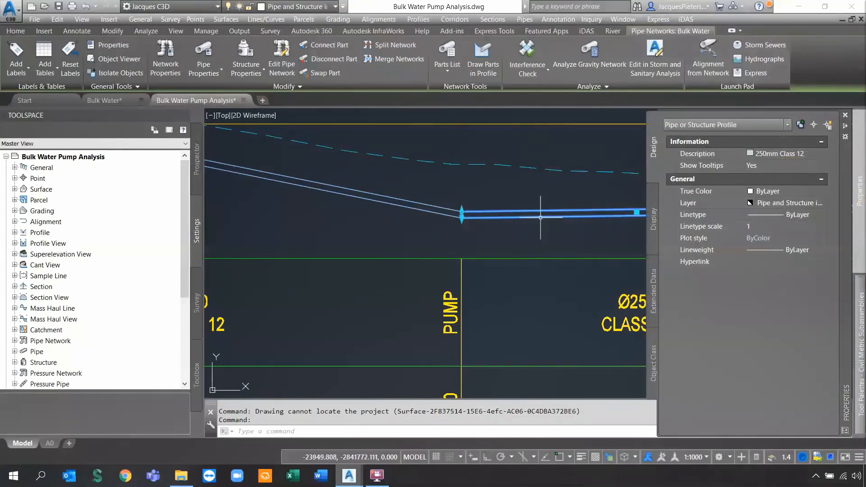
pyautogui.press('Escape')
pyautogui.click(539, 217)
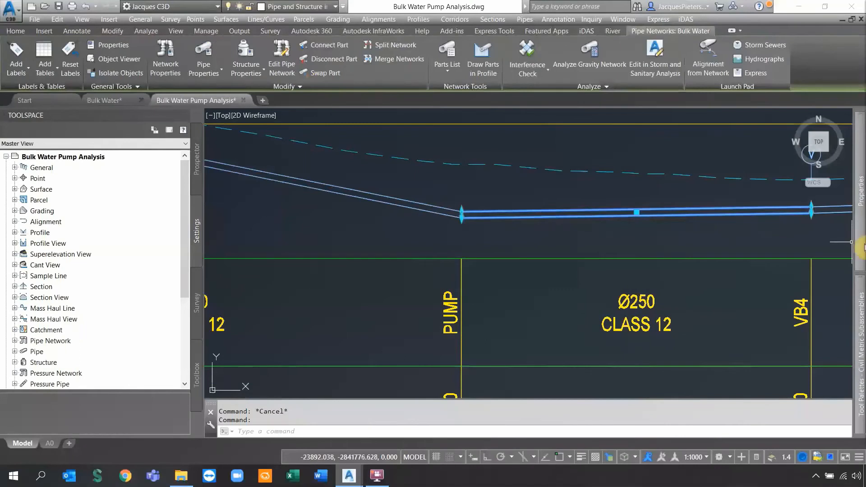
pyautogui.moveTo(864, 247)
pyautogui.press('Escape')
pyautogui.scroll(-5, 481, 209)
pyautogui.moveTo(504, 259)
pyautogui.mouseDown(button='middle')
pyautogui.moveTo(496, 244)
pyautogui.moveTo(514, 243)
pyautogui.mouseUp(button='middle')
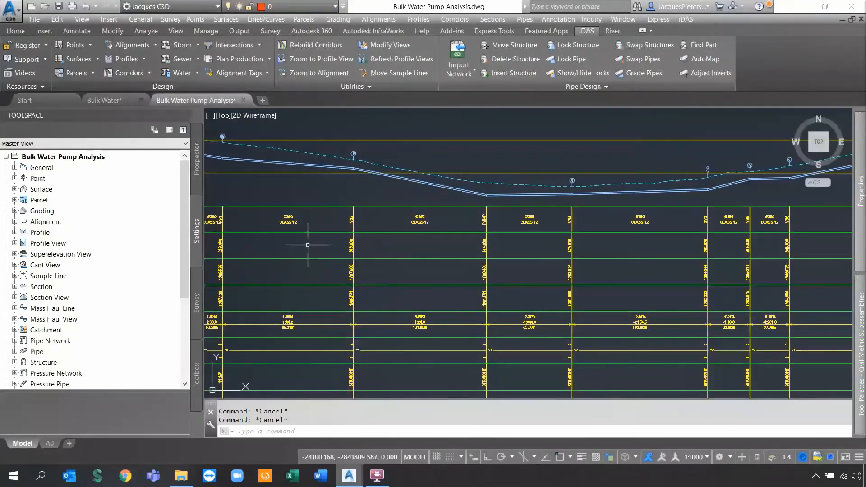
# Rename pipe P6, which runs from PUMP to VB4 in plan, as P6-PUMP OUT.
pyautogui.scroll(-10, 552, 188)
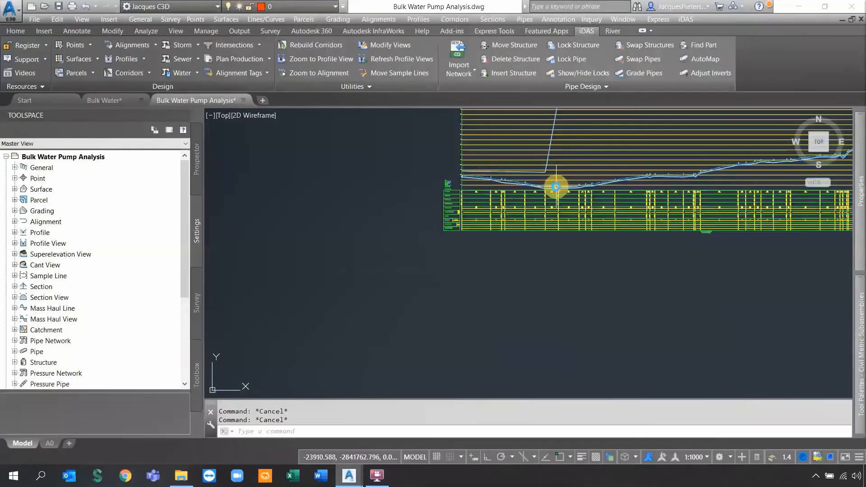
pyautogui.scroll(8, 577, 268)
pyautogui.scroll(4, 502, 240)
pyautogui.moveTo(514, 211)
pyautogui.mouseDown(button='middle')
pyautogui.moveTo(560, 258)
pyautogui.moveTo(568, 290)
pyautogui.moveTo(391, 144)
pyautogui.mouseUp(button='middle')
pyautogui.scroll(-5, 547, 293)
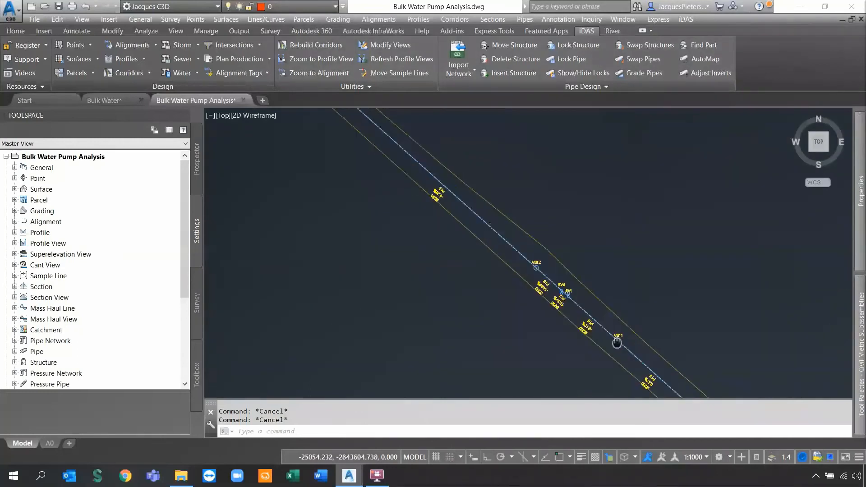
pyautogui.moveTo(580, 303)
pyautogui.mouseDown(button='middle')
pyautogui.moveTo(595, 323)
pyautogui.moveTo(461, 201)
pyautogui.mouseUp(button='middle')
pyautogui.moveTo(716, 392); pyautogui.dragTo(605, 282, button='middle')
pyautogui.scroll(7, 586, 314)
pyautogui.moveTo(613, 317); pyautogui.dragTo(458, 234, button='middle')
pyautogui.scroll(5, 446, 229)
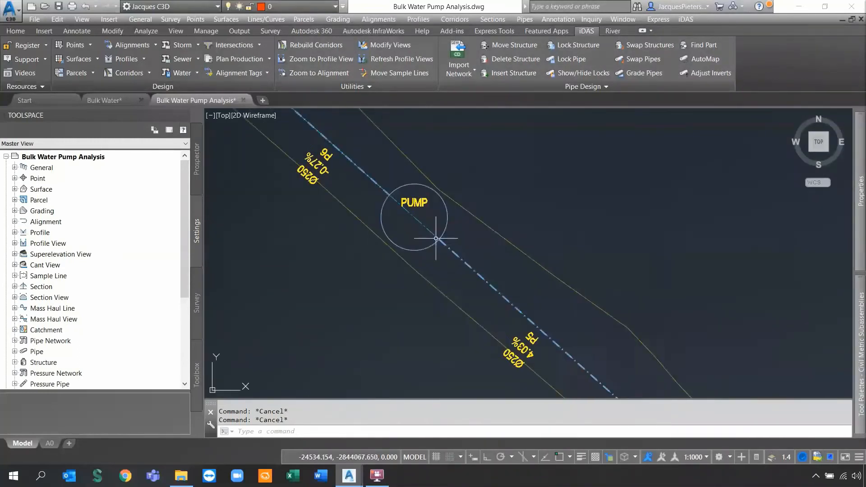
pyautogui.scroll(3, 406, 226)
pyautogui.scroll(-4, 371, 219)
pyautogui.scroll(4, 356, 190)
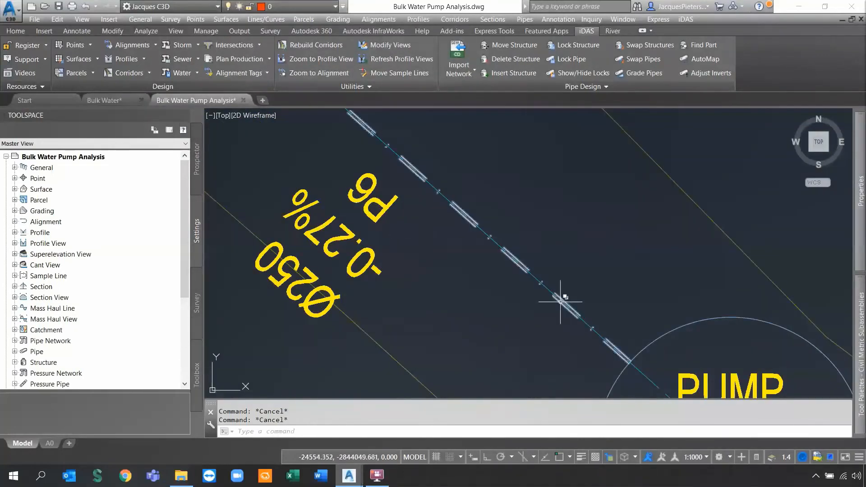
pyautogui.click(572, 308)
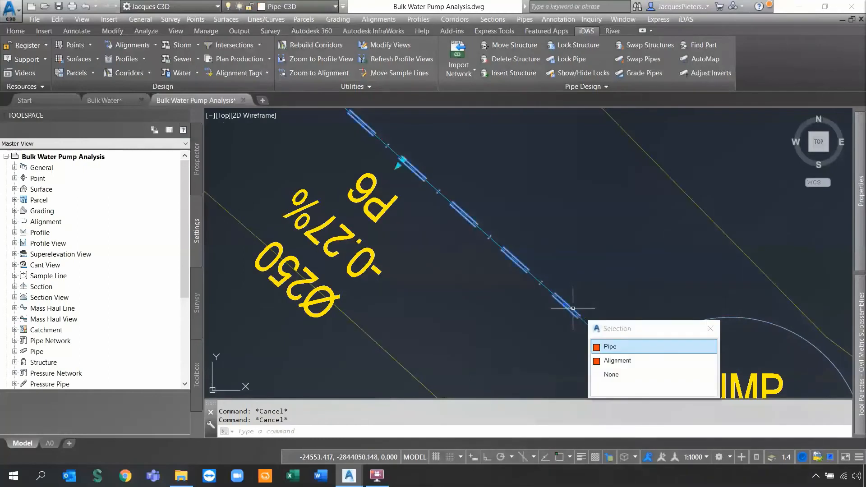
pyautogui.click(654, 348)
pyautogui.moveTo(861, 224)
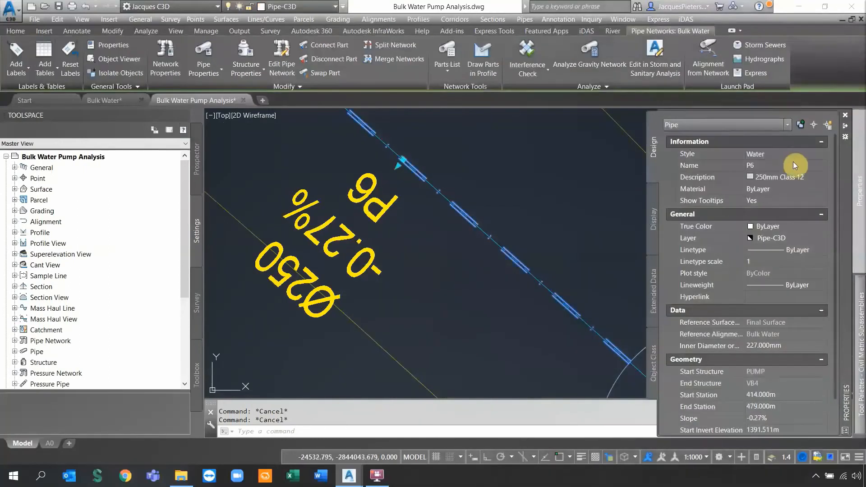
pyautogui.click(787, 166)
pyautogui.write('-PUMP OUT')
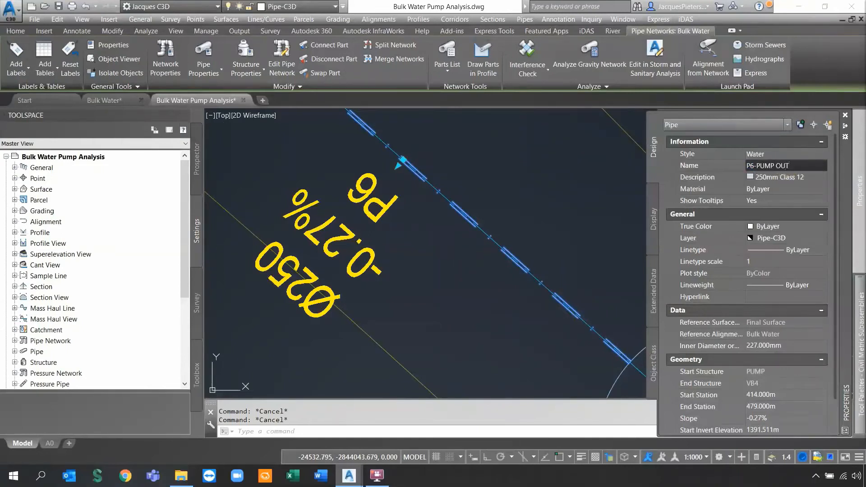
pyautogui.press('Return')
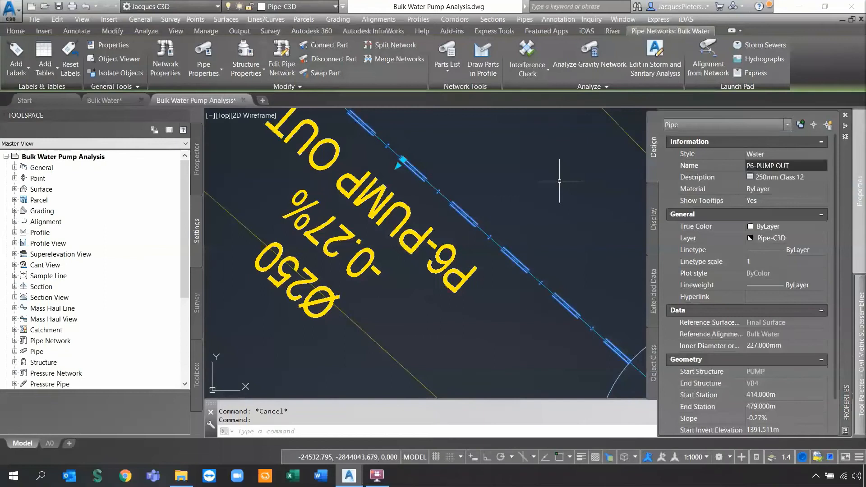
pyautogui.scroll(-2, 509, 261)
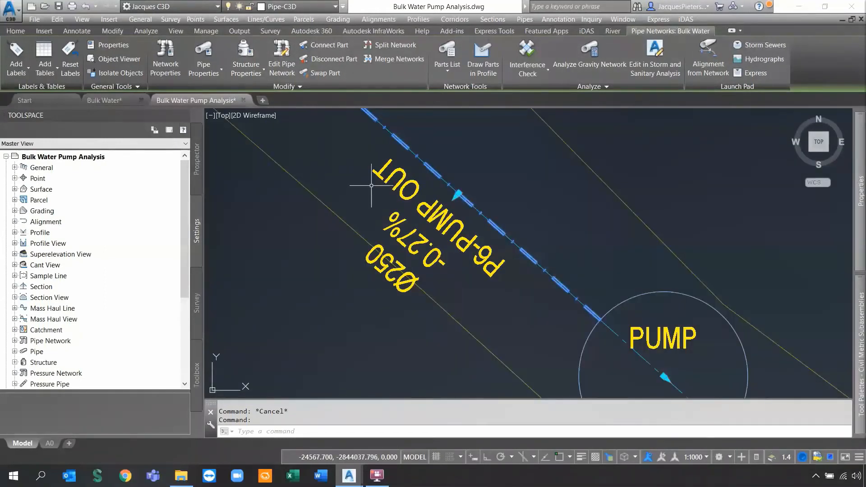
pyautogui.scroll(-6, 491, 267)
pyautogui.scroll(-5, 566, 290)
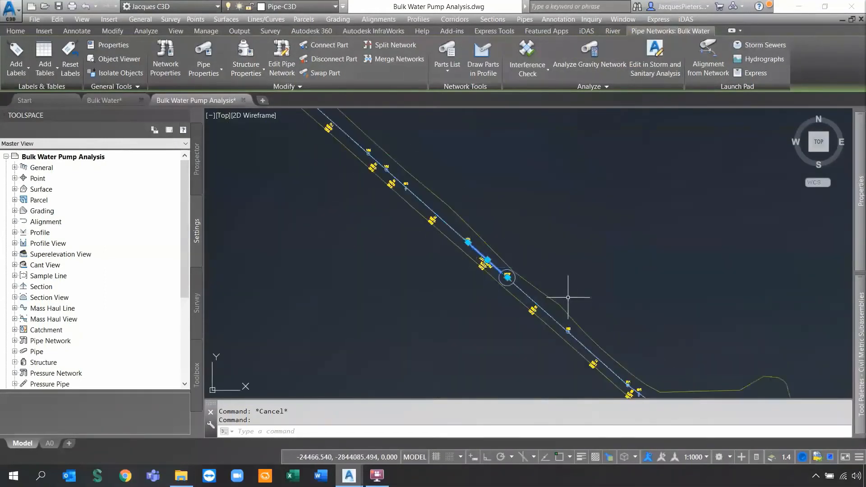
pyautogui.press('Escape')
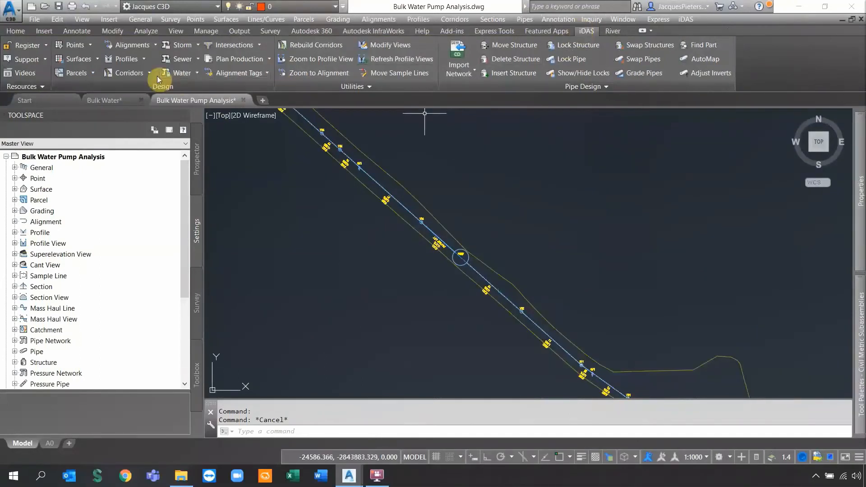
# Open the Water Manager for the Bulk Water network and set the roughness coefficient of all pipes to 0.0015.
pyautogui.click(196, 74)
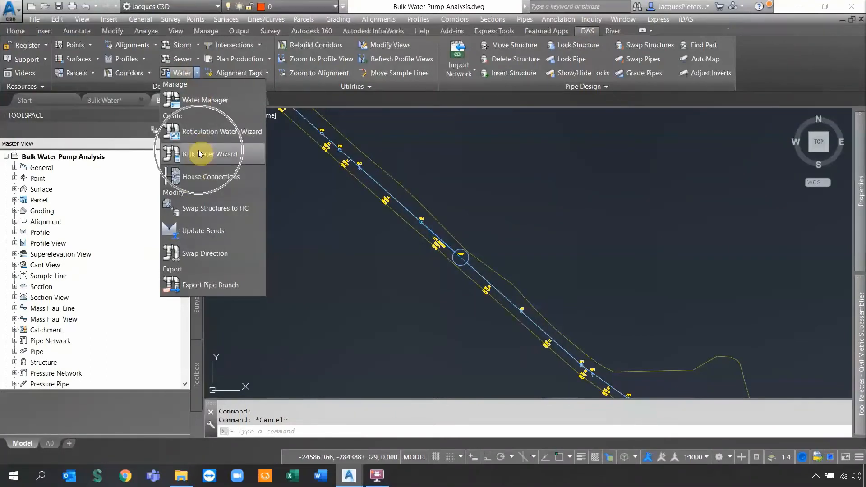
pyautogui.click(204, 100)
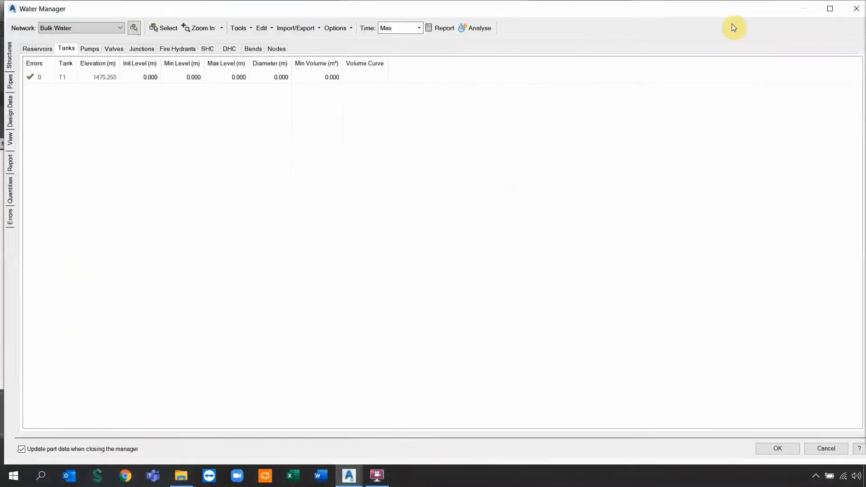
pyautogui.click(830, 9)
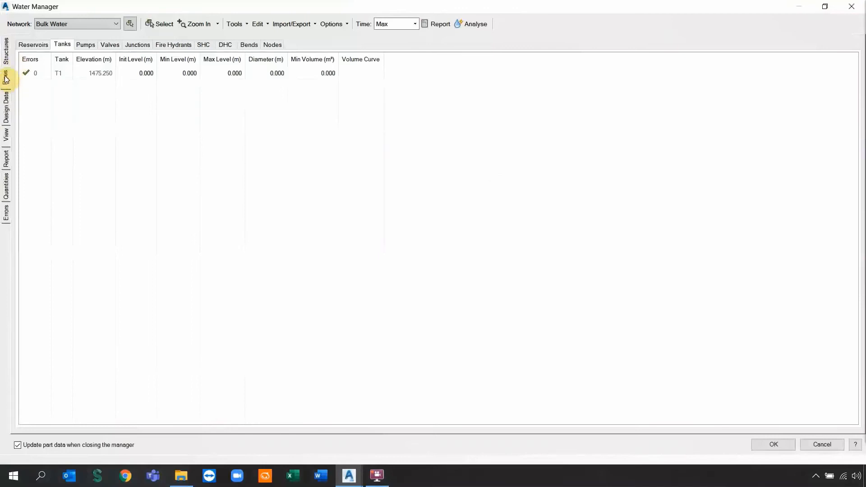
pyautogui.click(5, 79)
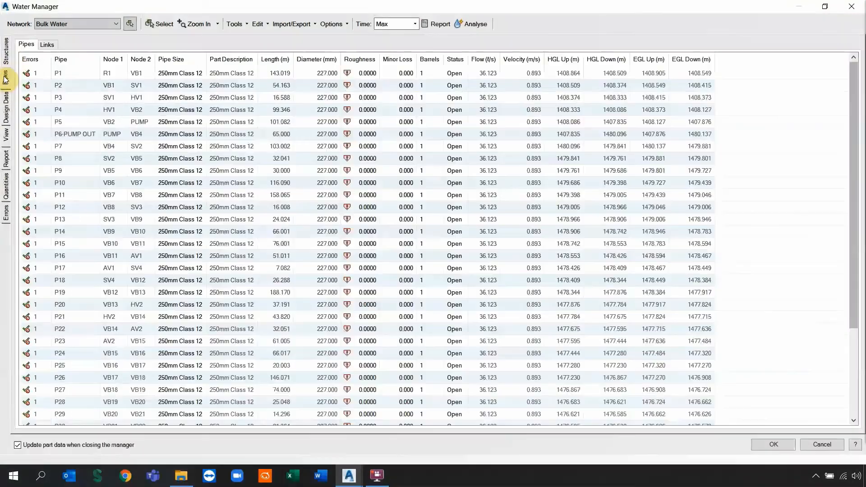
pyautogui.rightClick(359, 59)
pyautogui.click(388, 66)
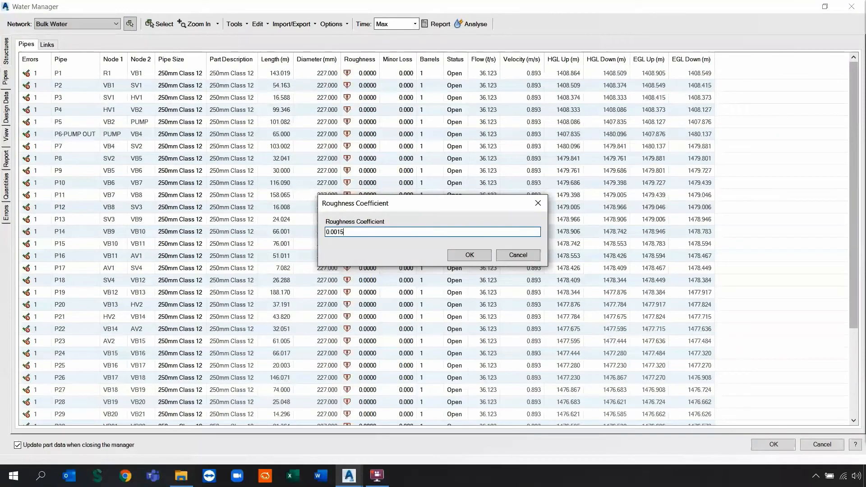
pyautogui.click(470, 254)
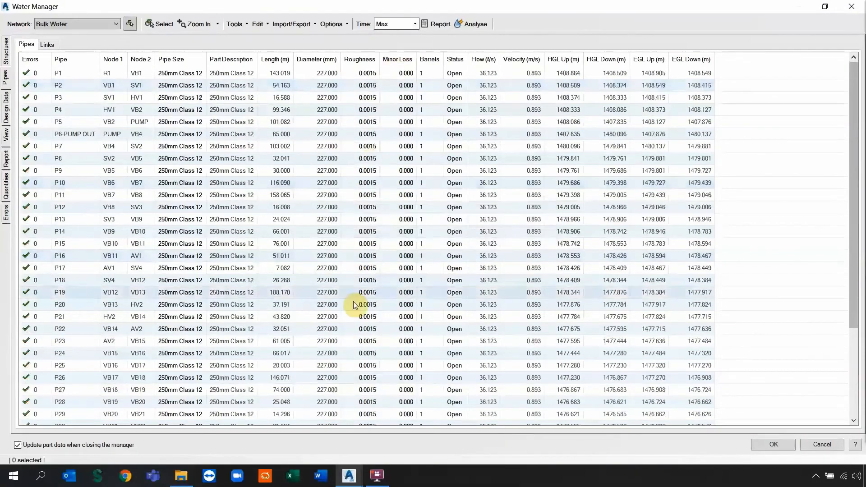
# Set the head of reservoir R1 to 5 m.
pyautogui.click(7, 51)
pyautogui.click(29, 45)
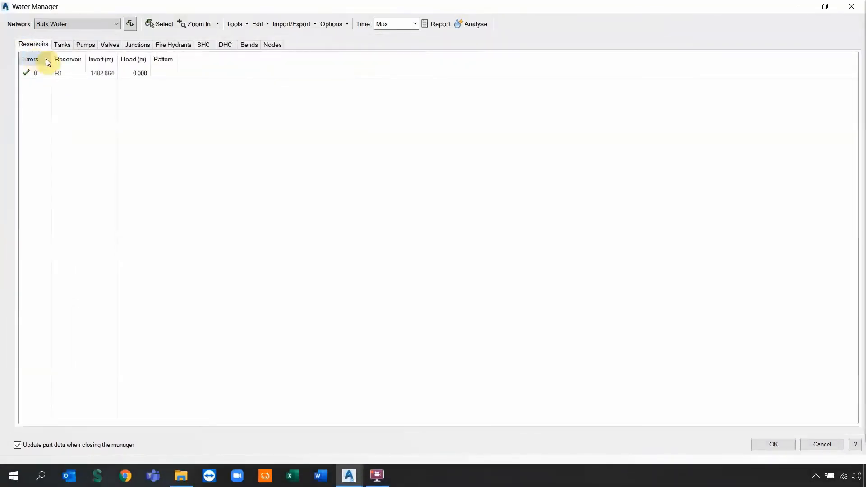
pyautogui.doubleClick(140, 73)
pyautogui.write('5')
# Set tank T1's initial level to 1 m, minimum level to 0.1 m, maximum level to 4 m and diameter to 1000 m.
pyautogui.click(68, 47)
pyautogui.click(144, 74)
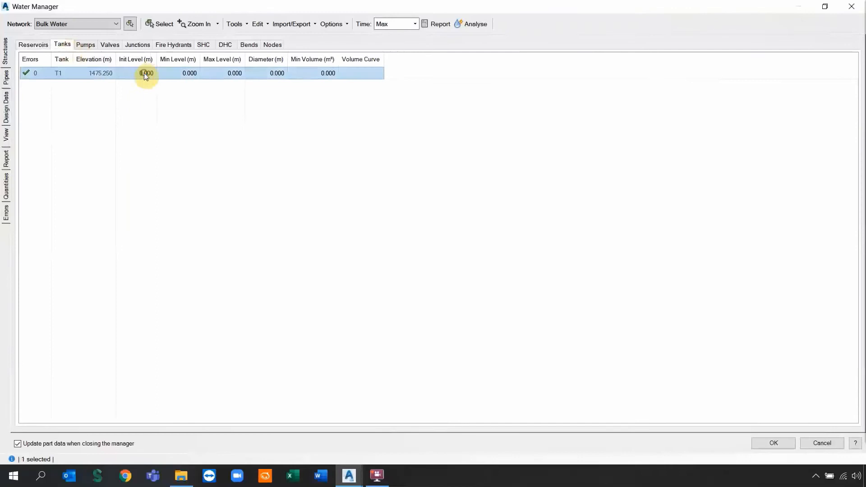
pyautogui.click(144, 74)
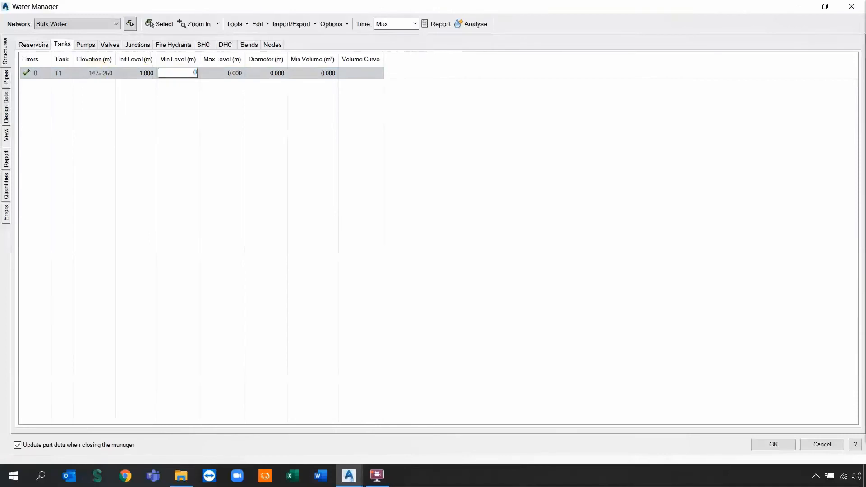
pyautogui.click(214, 77)
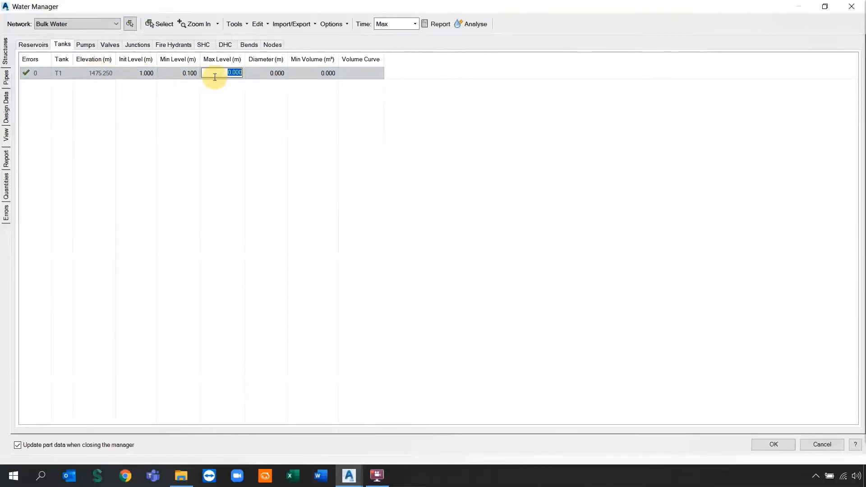
pyautogui.write('4')
pyautogui.click(214, 103)
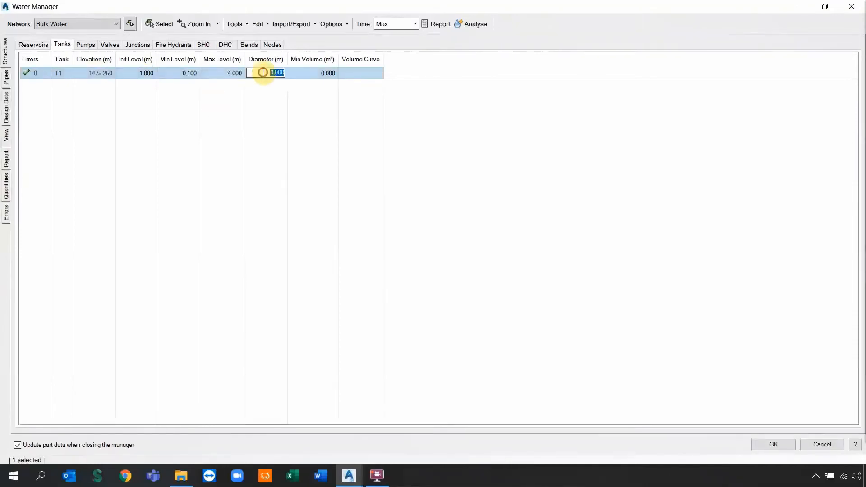
pyautogui.write('1')
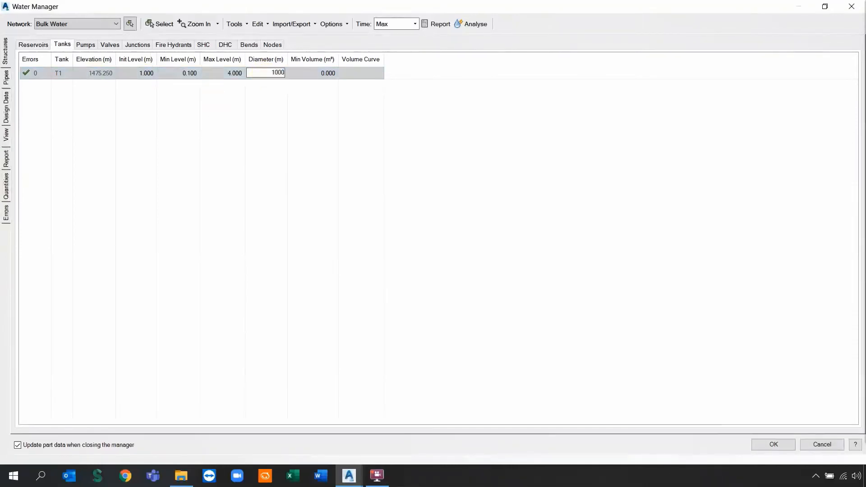
pyautogui.press('Return')
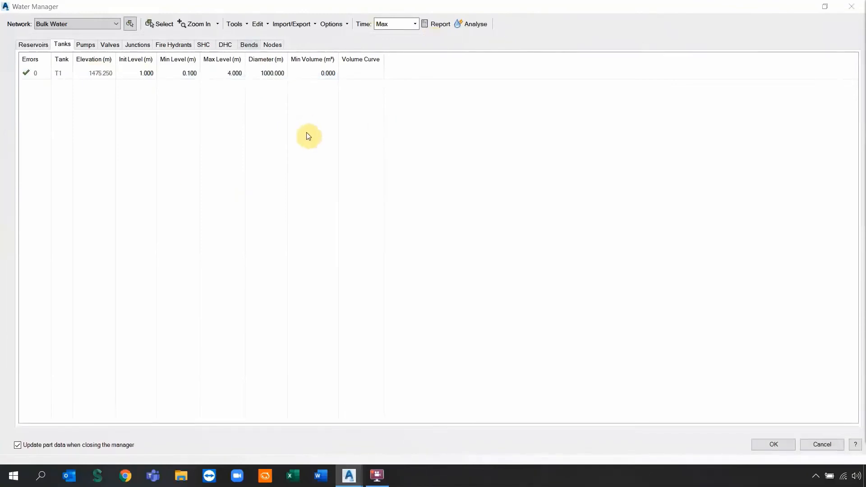
# Set the analysis end date to 19/02/2020 in the design data and analyse the network, checking the pipe results.
pyautogui.click(3, 115)
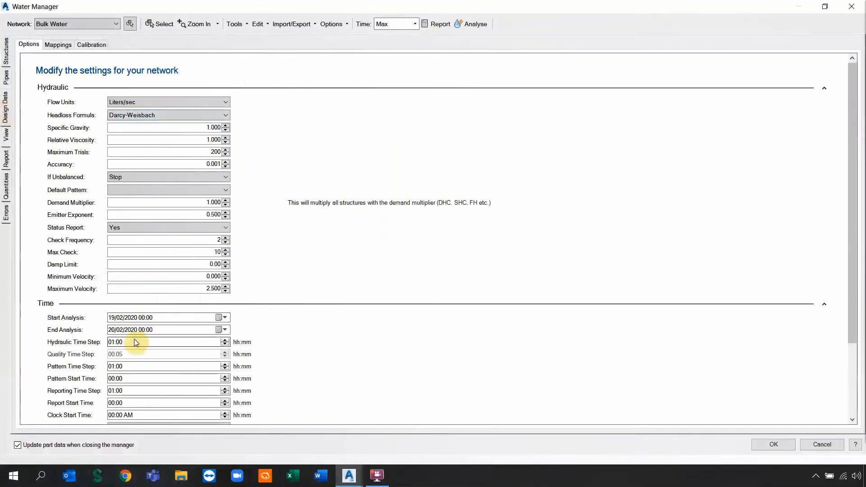
pyautogui.click(110, 329)
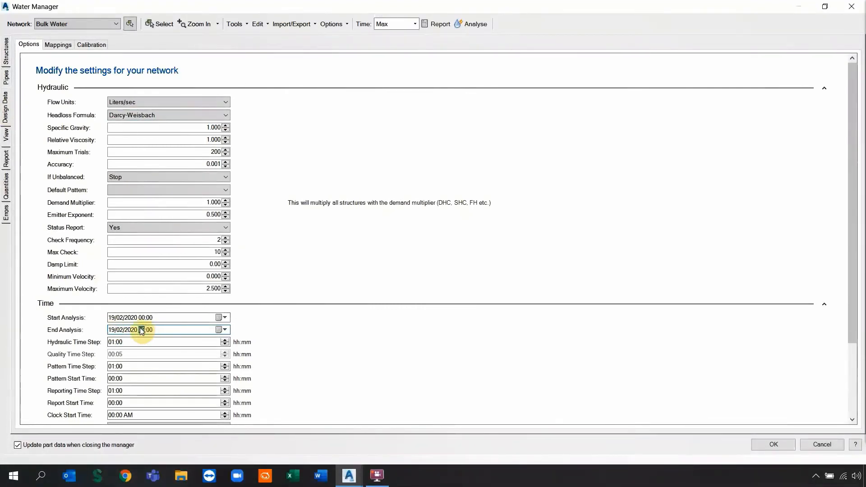
pyautogui.click(142, 330)
pyautogui.click(476, 25)
pyautogui.click(7, 77)
pyautogui.click(7, 77)
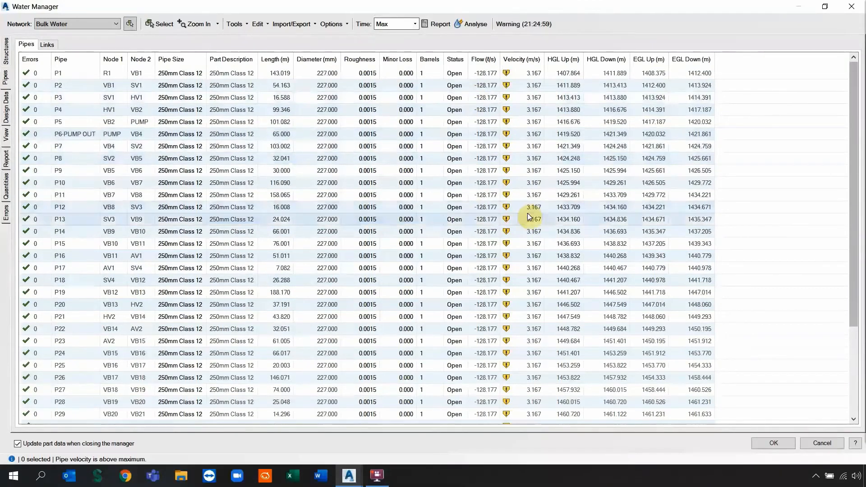
# Set the demand of the PUMP bend structure to -60 l/s.
pyautogui.click(5, 50)
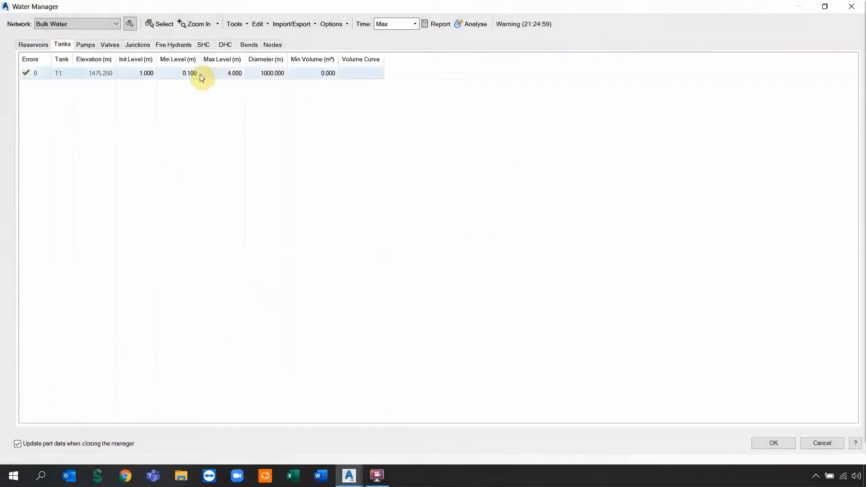
pyautogui.click(138, 44)
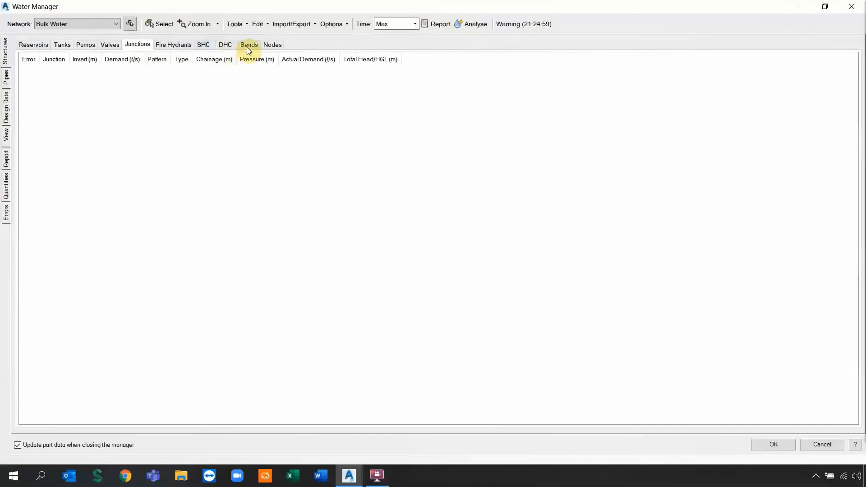
pyautogui.click(249, 44)
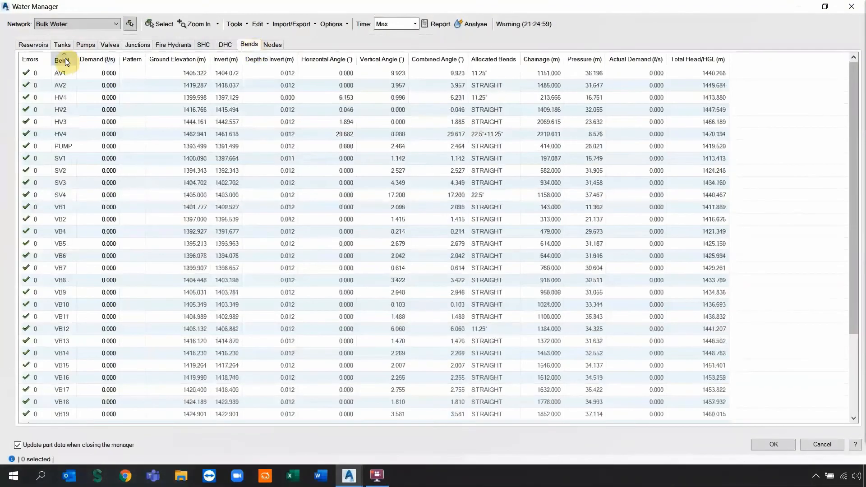
pyautogui.click(109, 146)
pyautogui.click(109, 146)
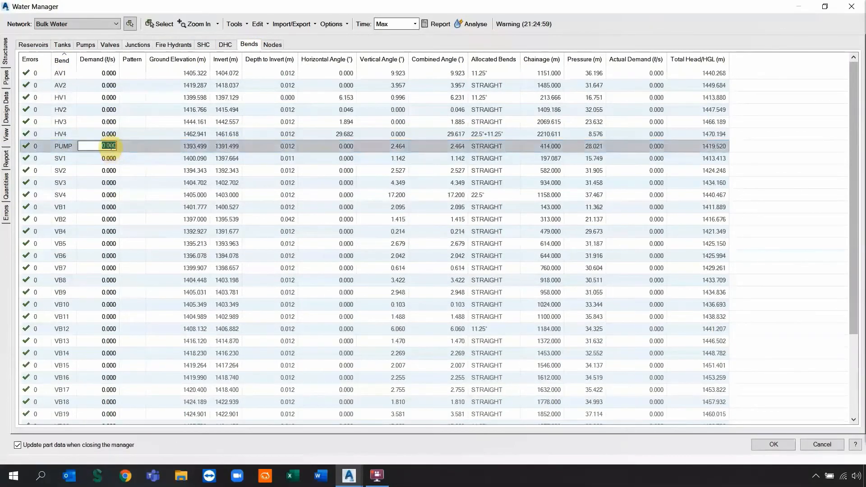
pyautogui.write('-6')
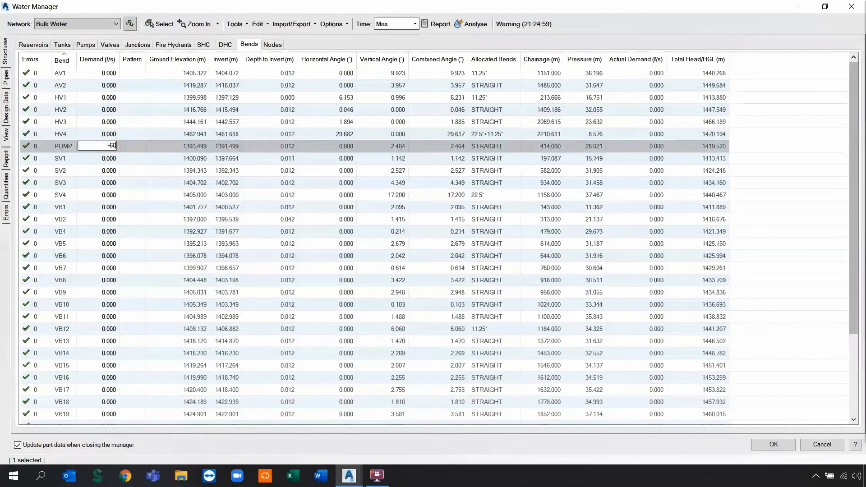
pyautogui.write('0')
pyautogui.press('Return')
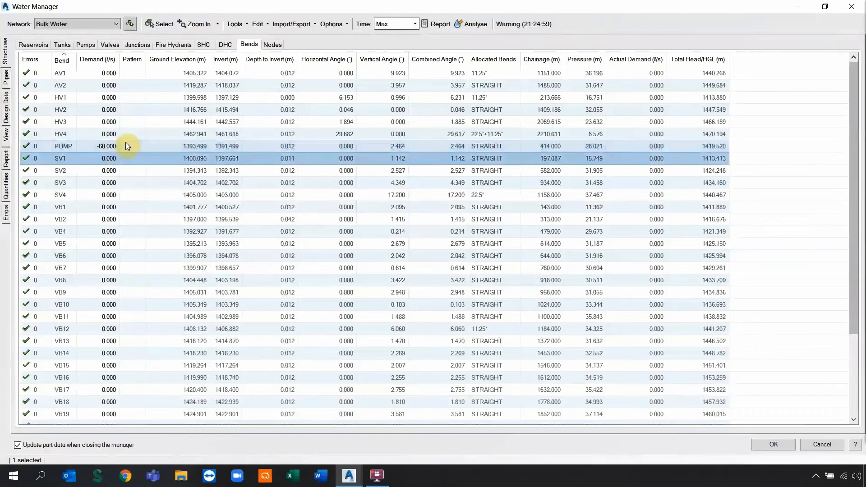
pyautogui.click(125, 146)
pyautogui.click(157, 146)
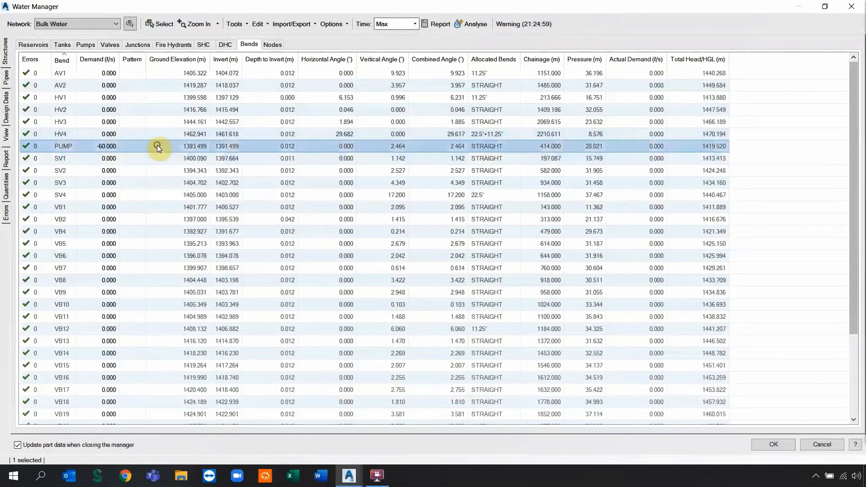
# Set the status of pipe P5, between VB2 and PUMP, to Closed and widen the Status column.
pyautogui.click(6, 74)
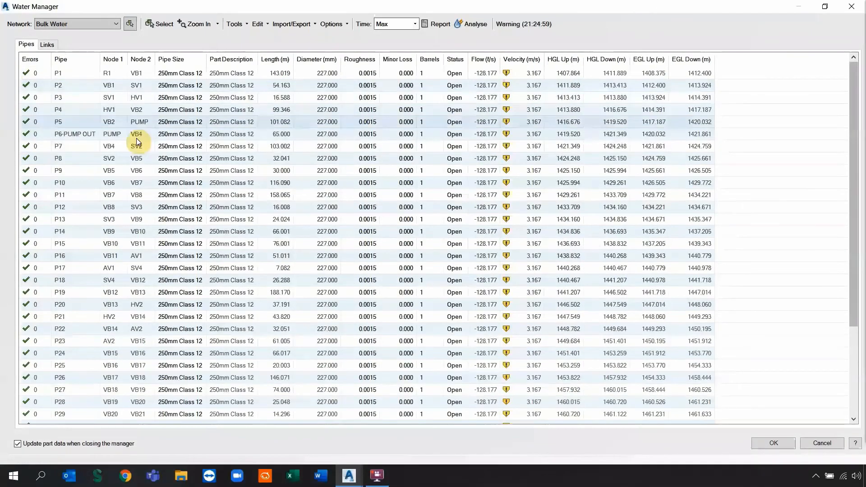
pyautogui.click(161, 134)
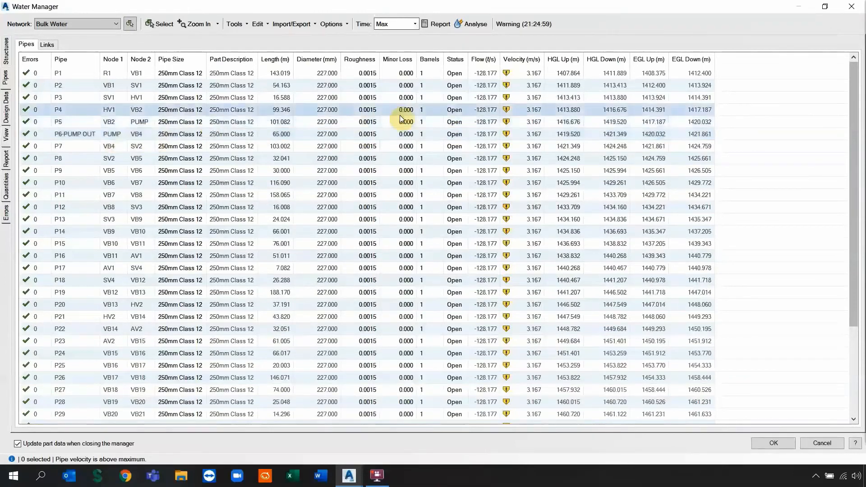
pyautogui.click(454, 123)
pyautogui.click(453, 122)
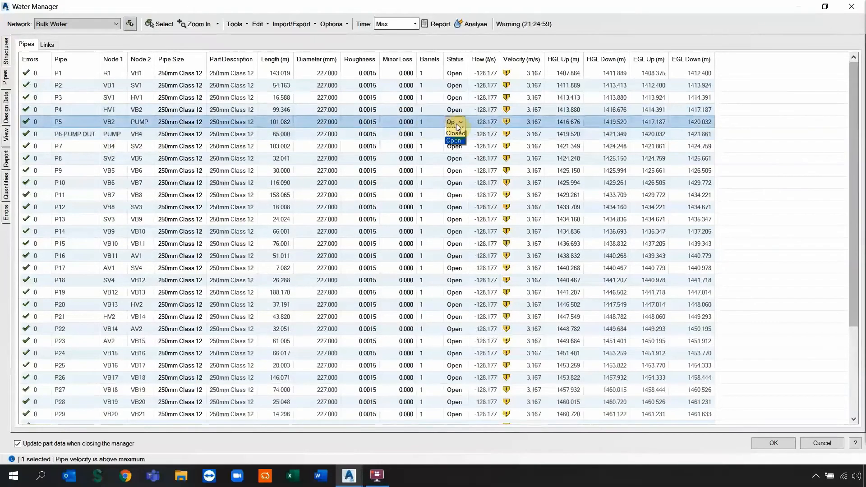
pyautogui.click(459, 122)
pyautogui.click(455, 133)
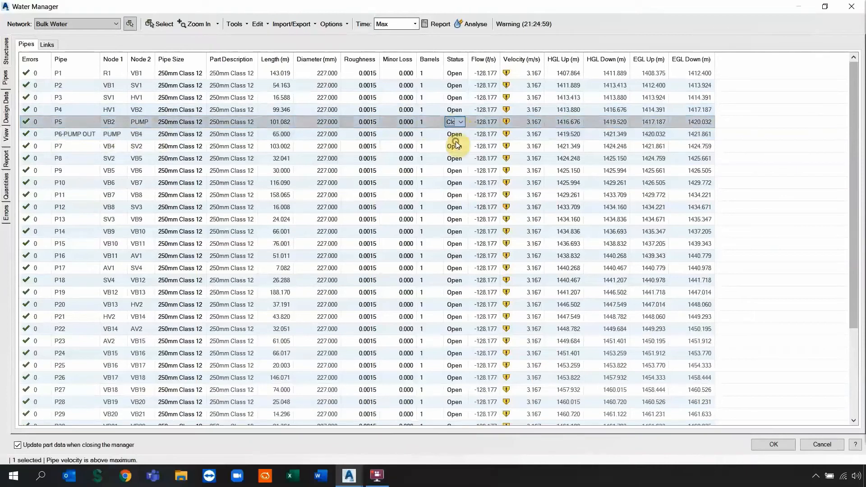
pyautogui.click(467, 54)
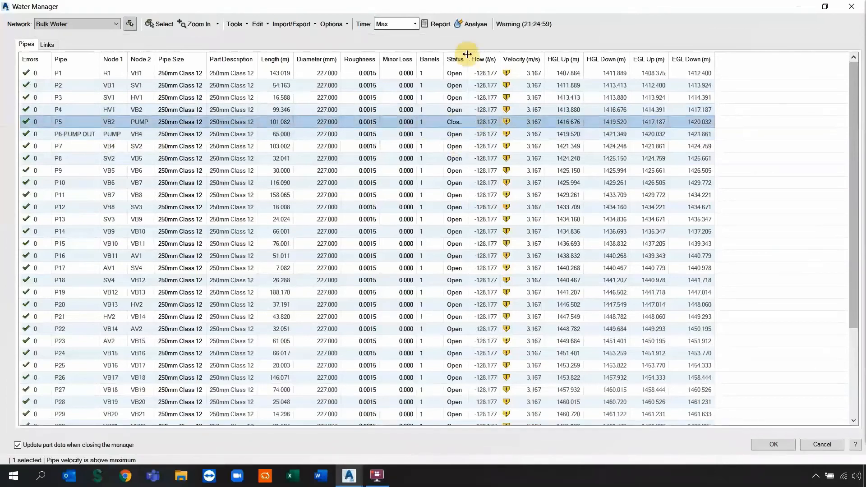
pyautogui.moveTo(467, 54); pyautogui.dragTo(481, 54)
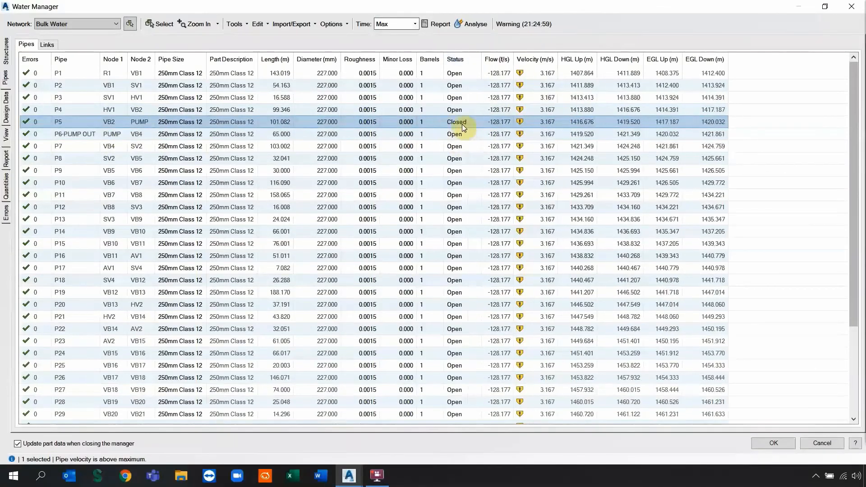
# Edit the Inflow_Pump water time pattern, setting the multiplier to 0.5 for period 1 and 1 for period 2.
pyautogui.click(6, 54)
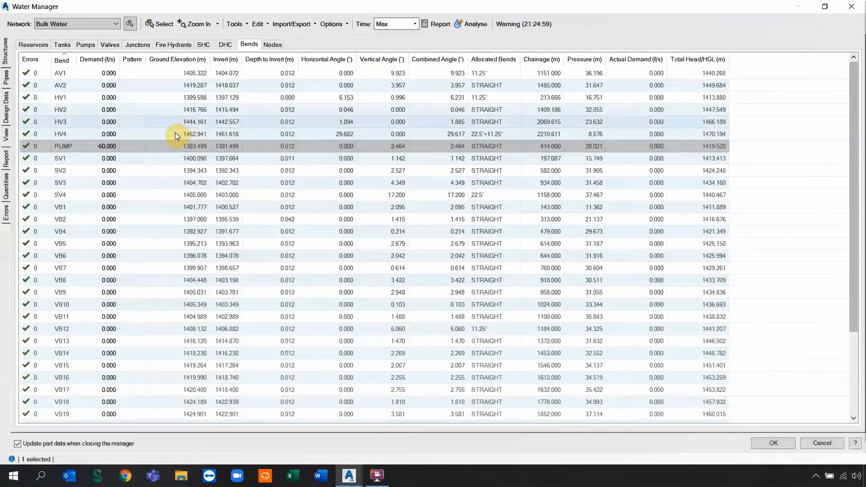
pyautogui.click(263, 25)
pyautogui.click(268, 50)
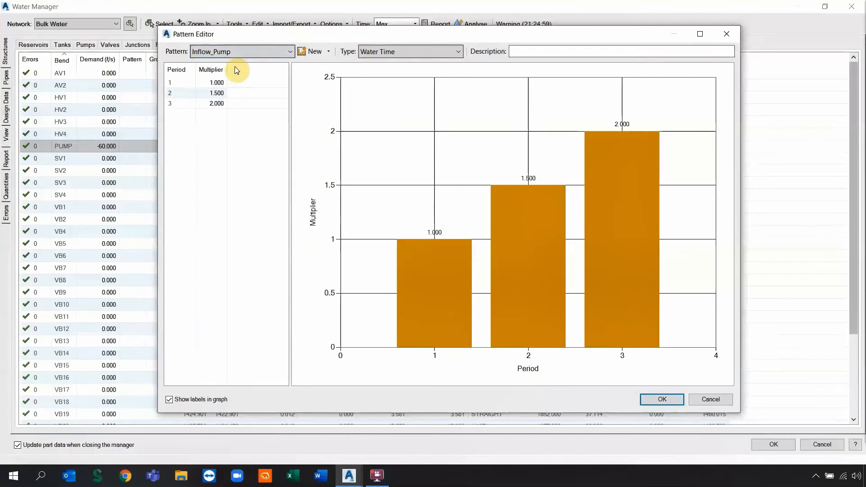
pyautogui.moveTo(216, 82); pyautogui.dragTo(216, 86)
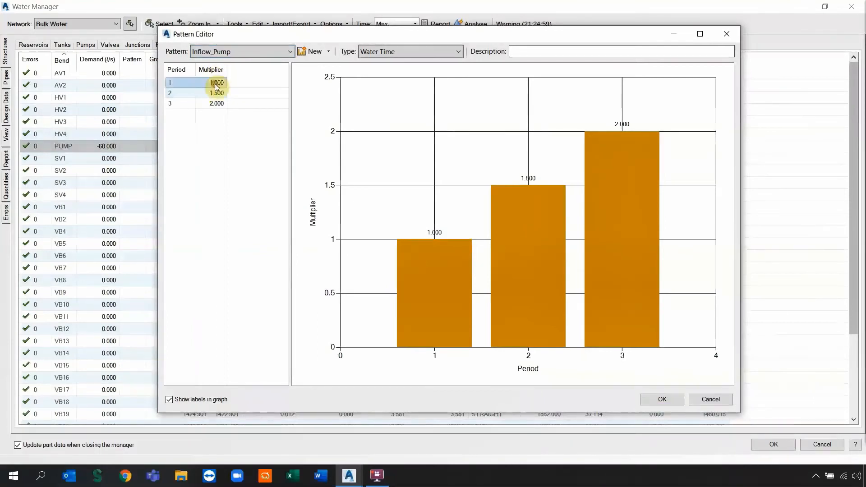
pyautogui.click(215, 82)
pyautogui.write('0.5')
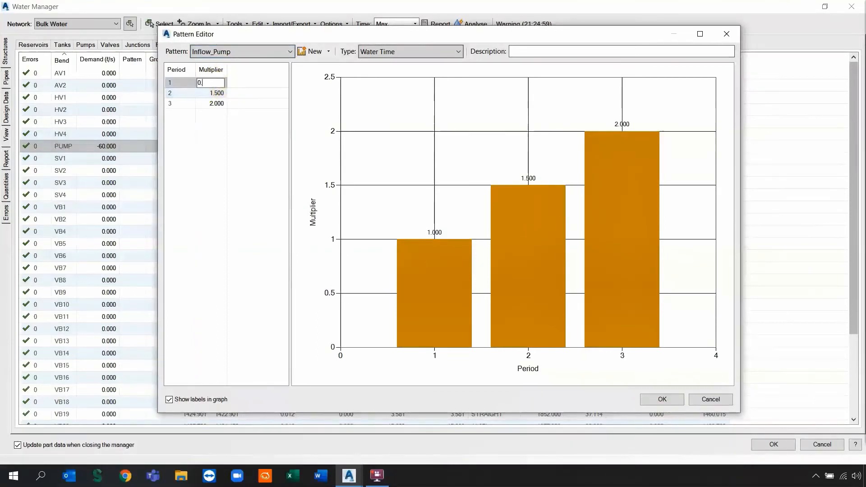
pyautogui.click(217, 94)
pyautogui.click(216, 94)
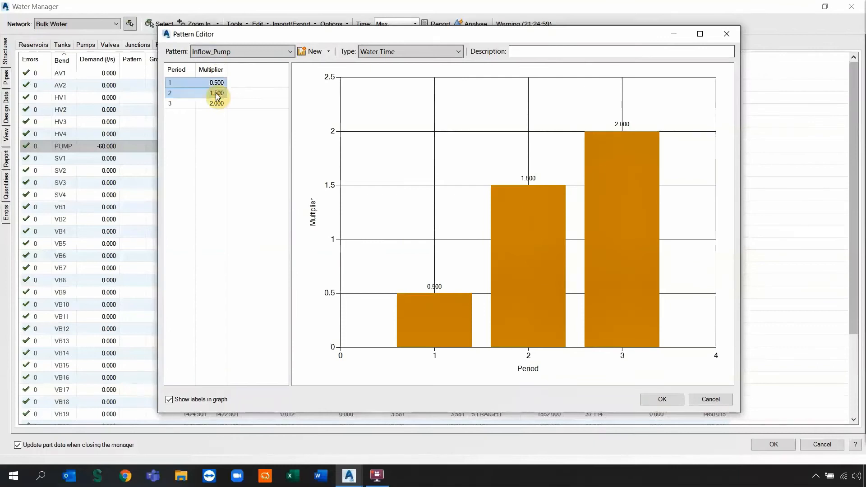
pyautogui.click(216, 96)
pyautogui.write('1')
pyautogui.click(217, 104)
pyautogui.click(217, 104)
pyautogui.click(216, 135)
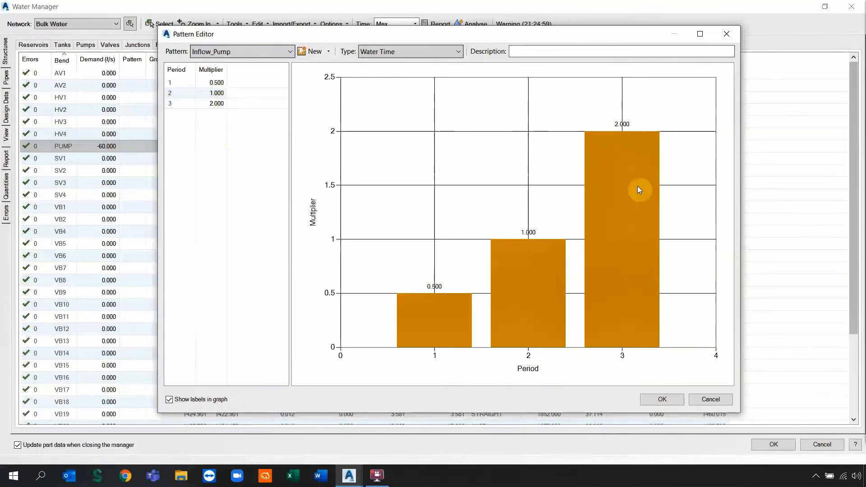
# Check the three Inflow_Pump multipliers, accept the pattern for the PUMP bend, and widen the Pattern column.
pyautogui.click(218, 85)
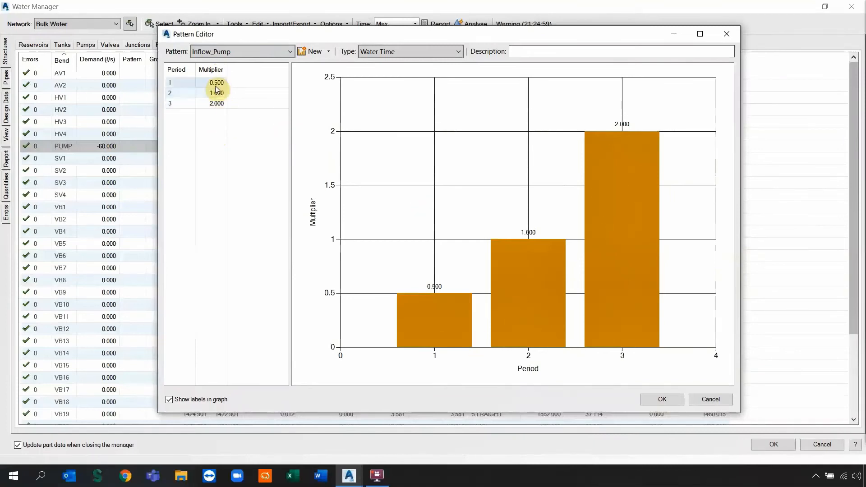
pyautogui.click(217, 92)
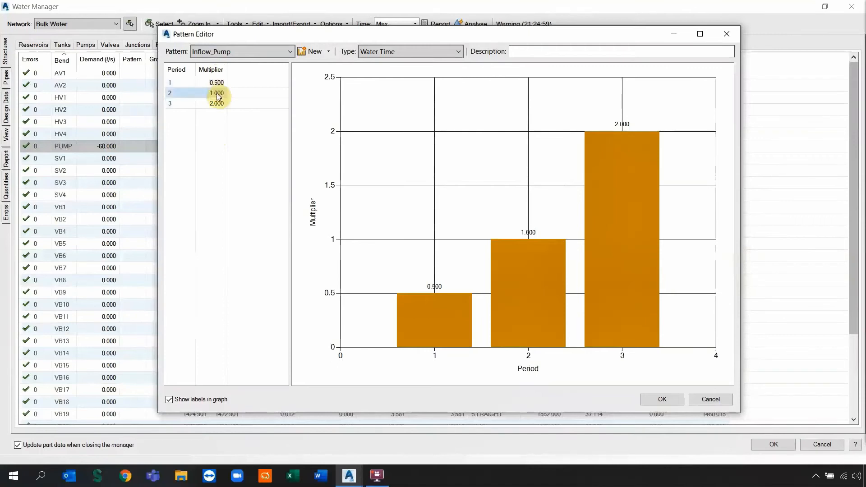
pyautogui.click(218, 106)
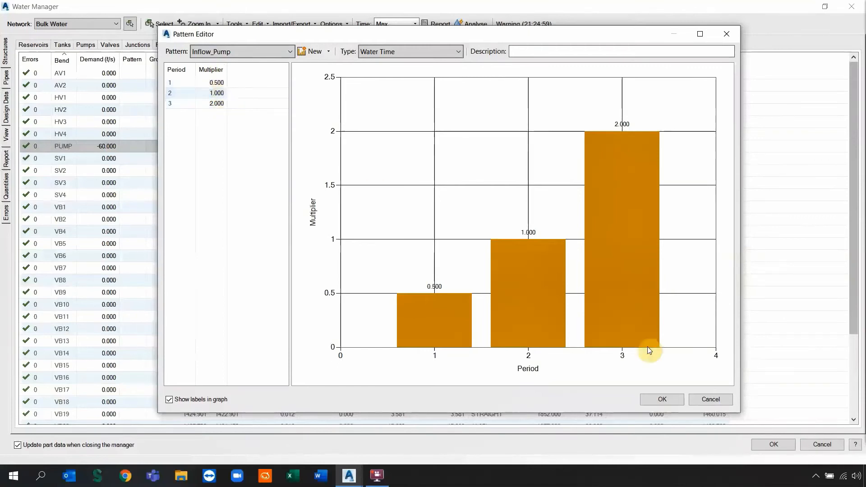
pyautogui.click(659, 400)
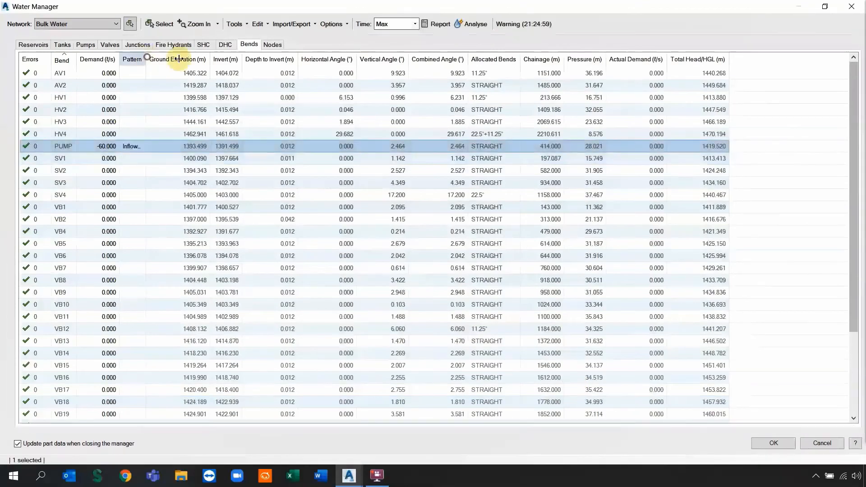
pyautogui.moveTo(146, 59); pyautogui.dragTo(177, 59)
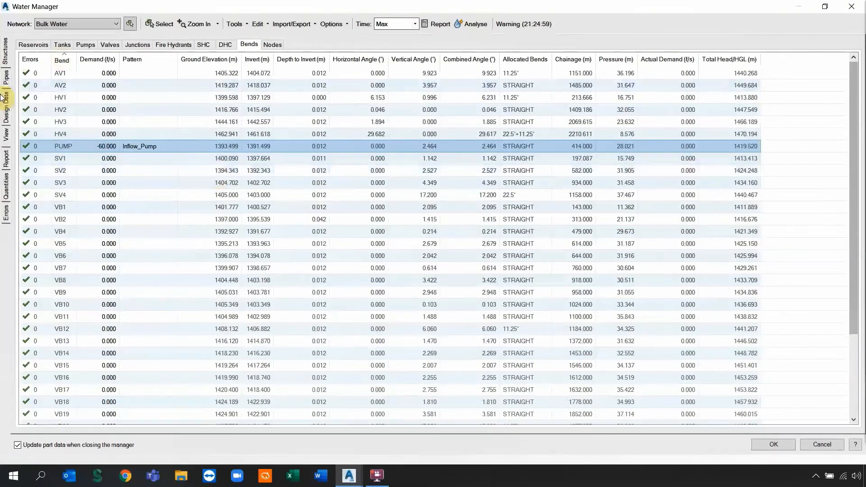
# Set the analysis end time to 02:00 on 19/02/2020 in the design data and analyse the network.
pyautogui.click(5, 111)
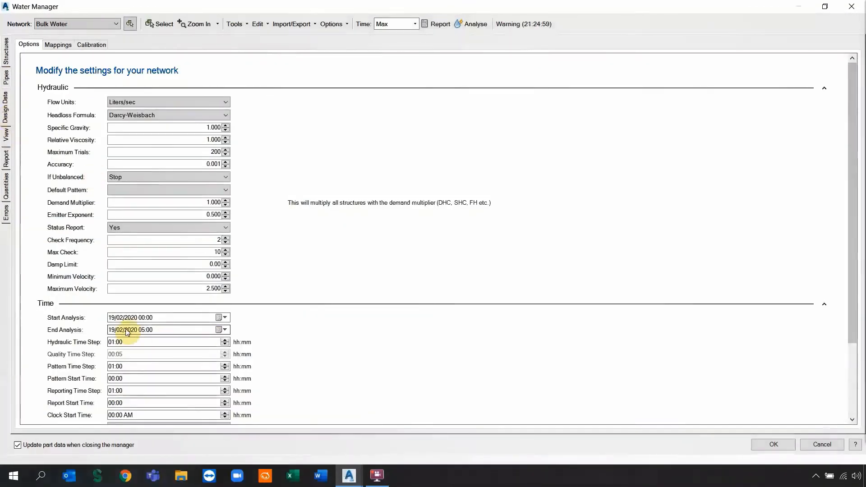
pyautogui.click(147, 330)
pyautogui.write('02')
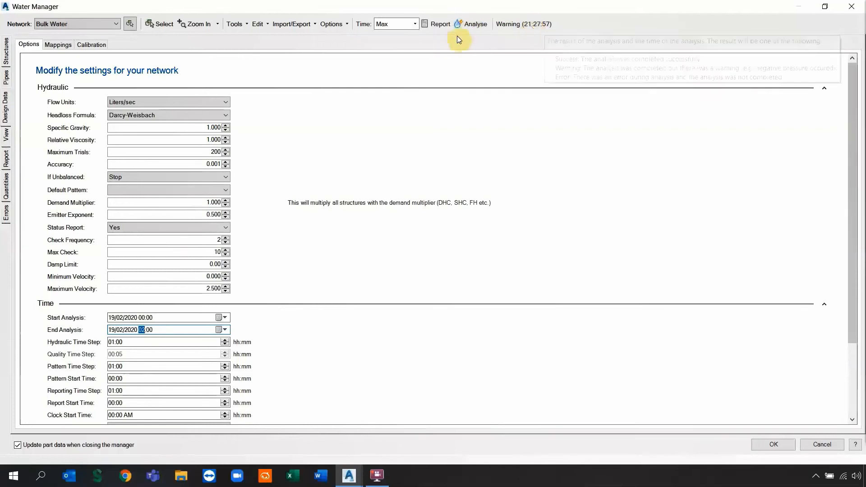
# Review the EPANET report, comparing the node results for PUMP and the tank at 0:00, 1:00 and 2:00 hours.
pyautogui.click(441, 28)
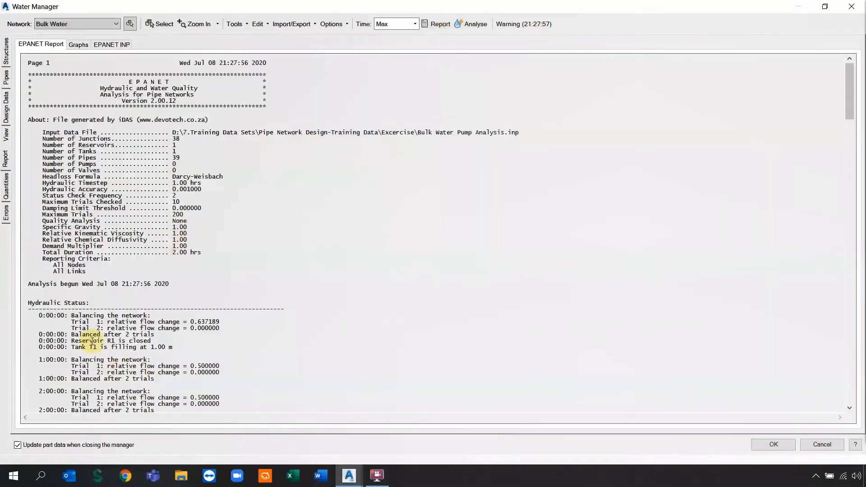
pyautogui.scroll(-10, 116, 342)
pyautogui.scroll(-8, 116, 341)
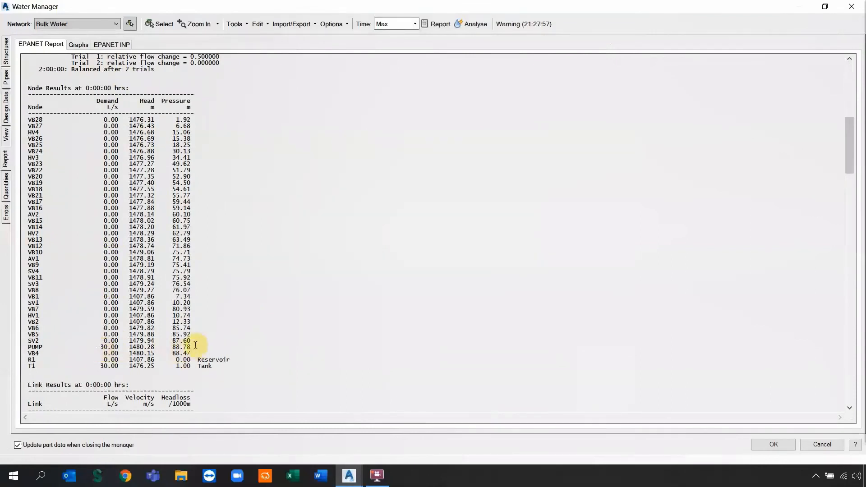
pyautogui.scroll(-20, 195, 345)
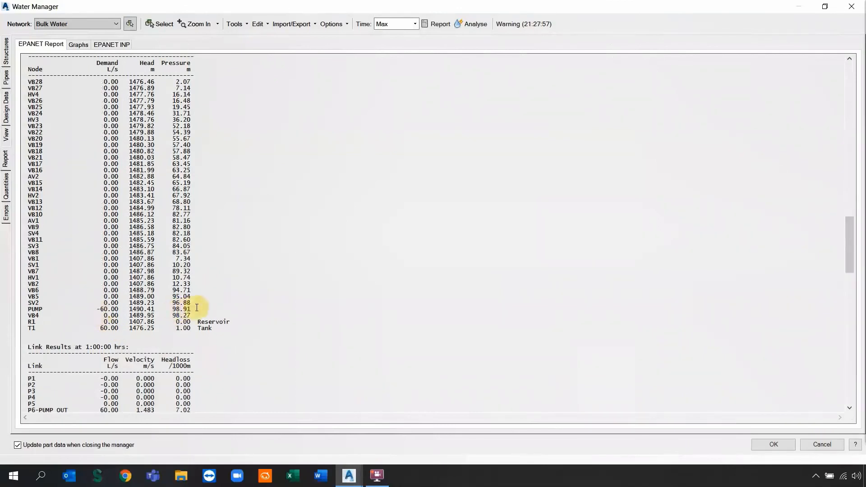
pyautogui.scroll(-20, 197, 307)
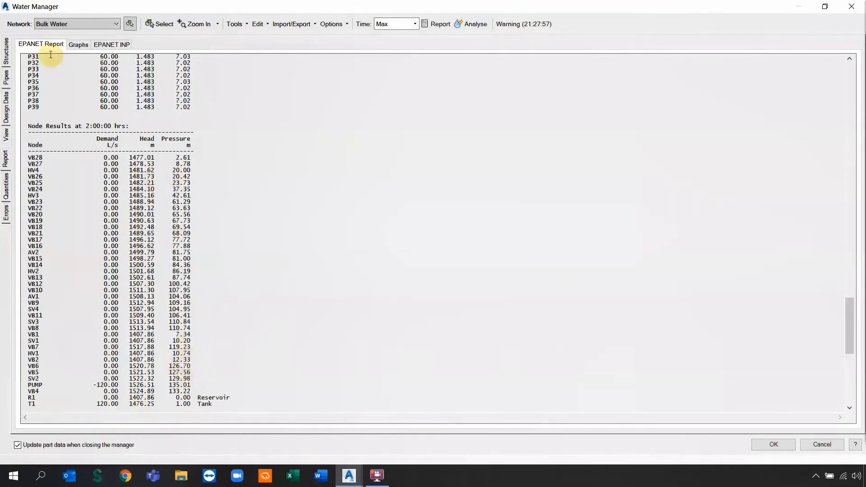
# Graph the pressure at the PUMP junction over the analysis period.
pyautogui.click(79, 45)
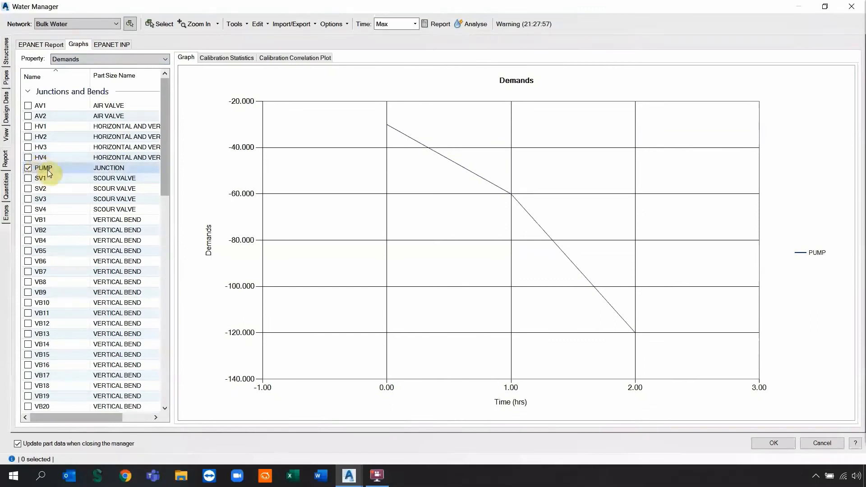
pyautogui.click(113, 60)
pyautogui.click(96, 85)
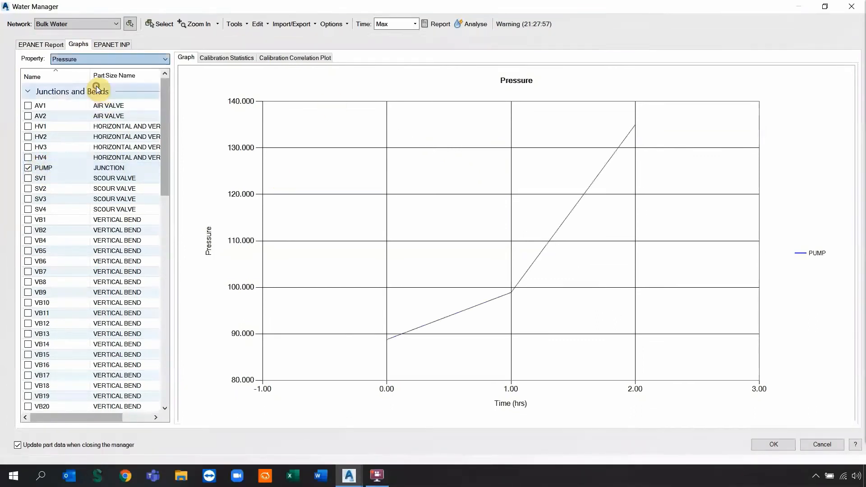
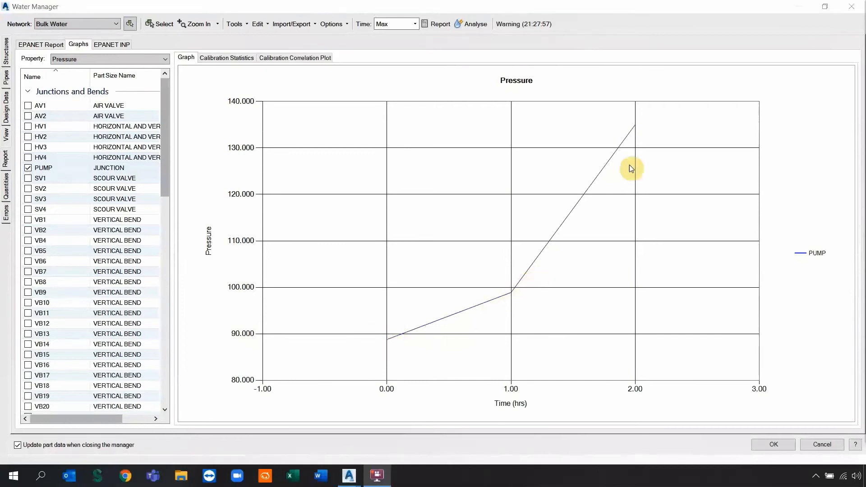
# Check the pipe flows and velocities, then sort the bends by highest pressure and review the pressures along the line.
pyautogui.click(3, 79)
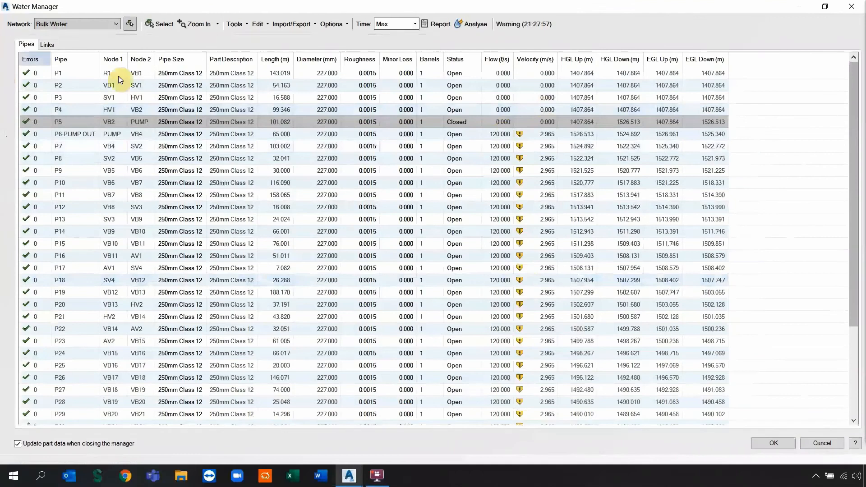
pyautogui.click(70, 134)
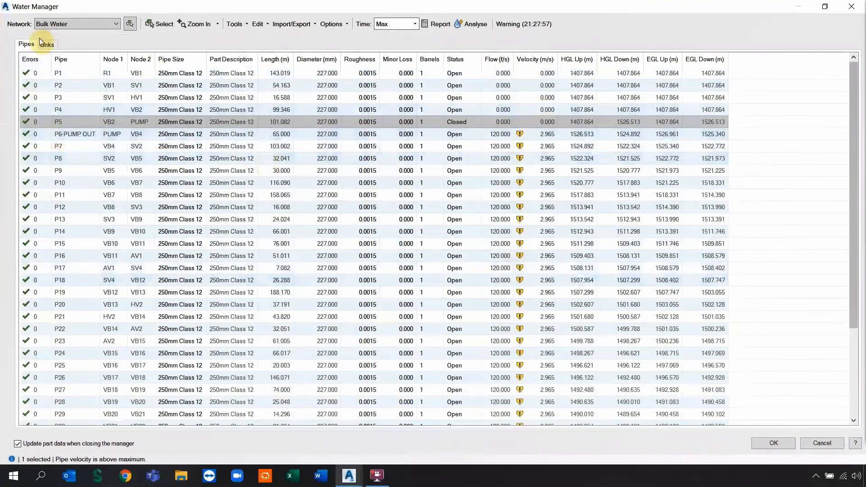
pyautogui.click(5, 57)
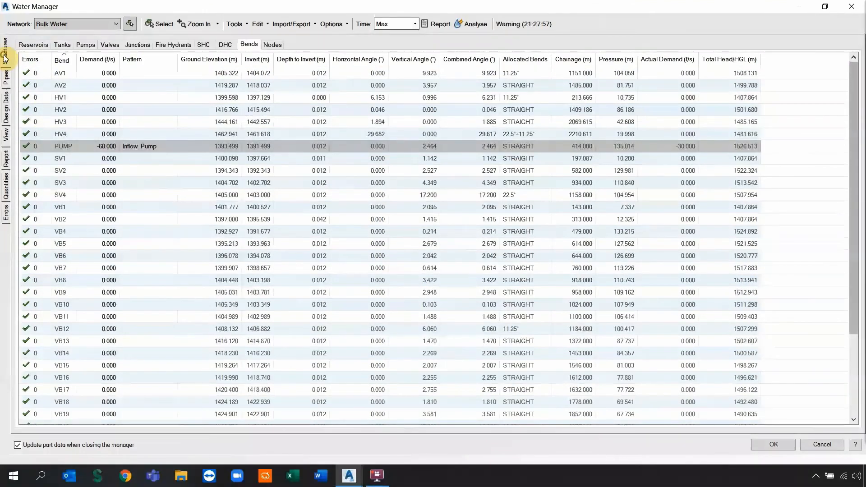
pyautogui.click(620, 61)
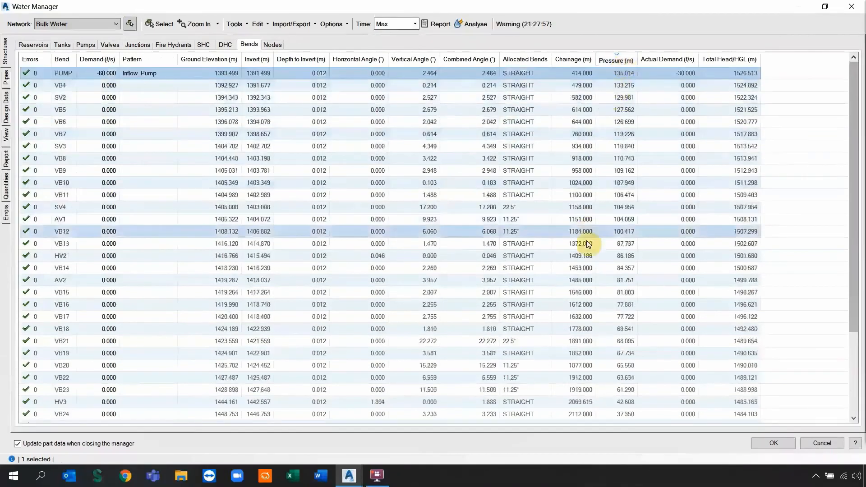
pyautogui.scroll(-3, 168, 205)
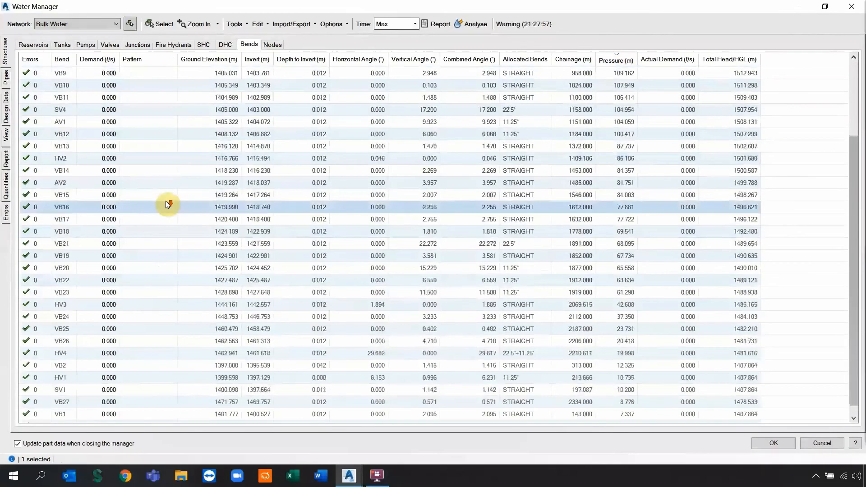
pyautogui.scroll(-1, 167, 205)
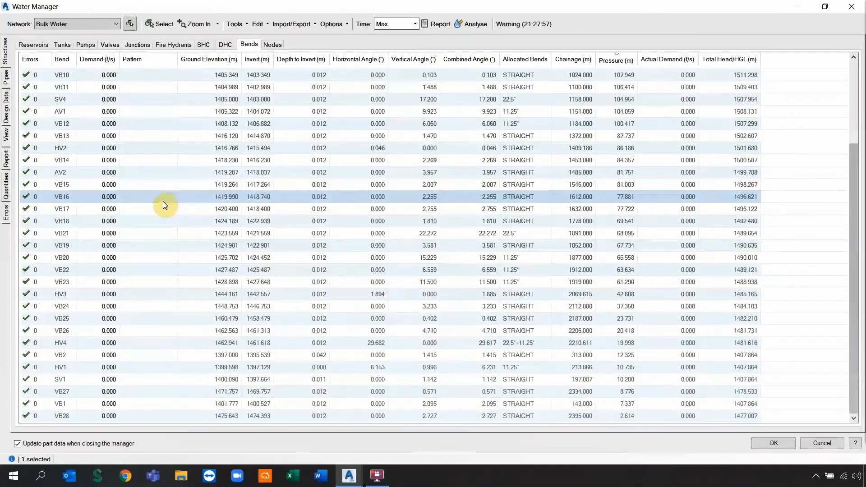
pyautogui.scroll(3, 163, 202)
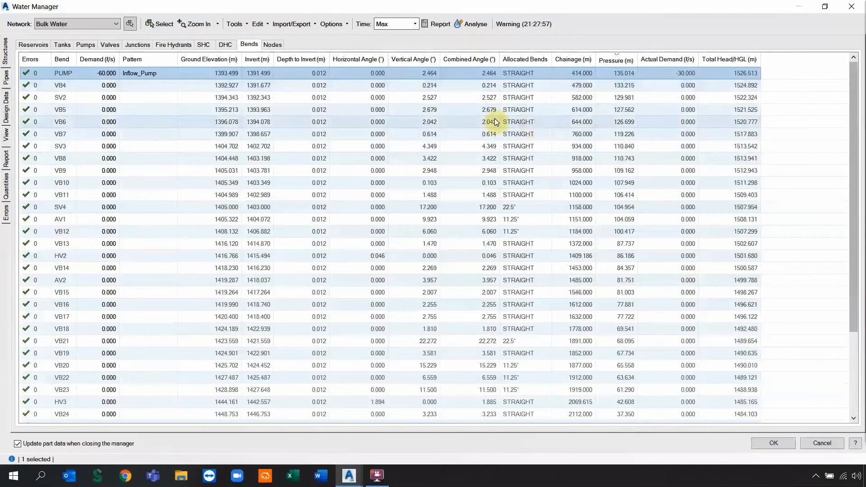
# Set the demand of the PUMP bend to 0 and clear its Inflow_Pump pattern.
pyautogui.doubleClick(115, 72)
pyautogui.write('0')
pyautogui.click(134, 73)
pyautogui.click(150, 83)
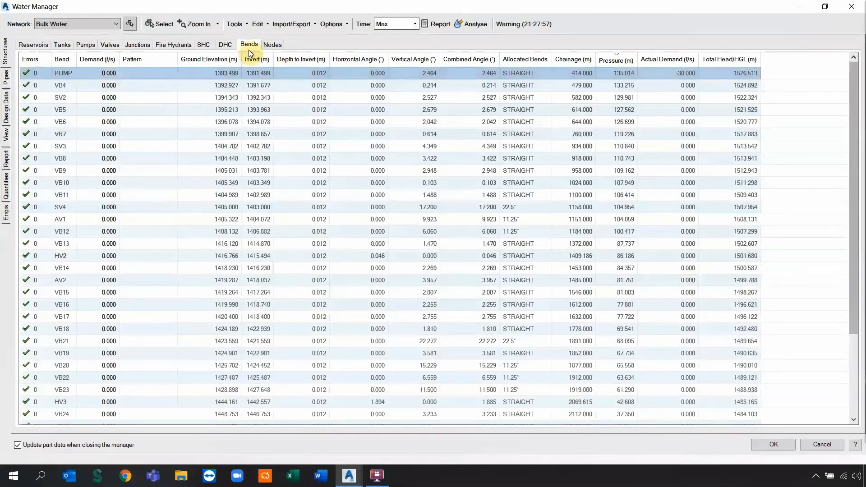
# Set the status of pipe P5, between VB2 and PUMP, to Open and save the Water Manager changes.
pyautogui.click(5, 84)
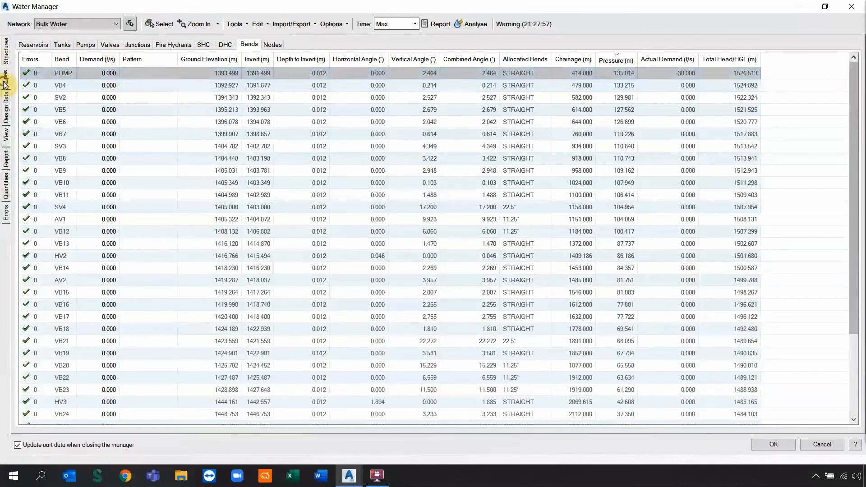
pyautogui.click(449, 125)
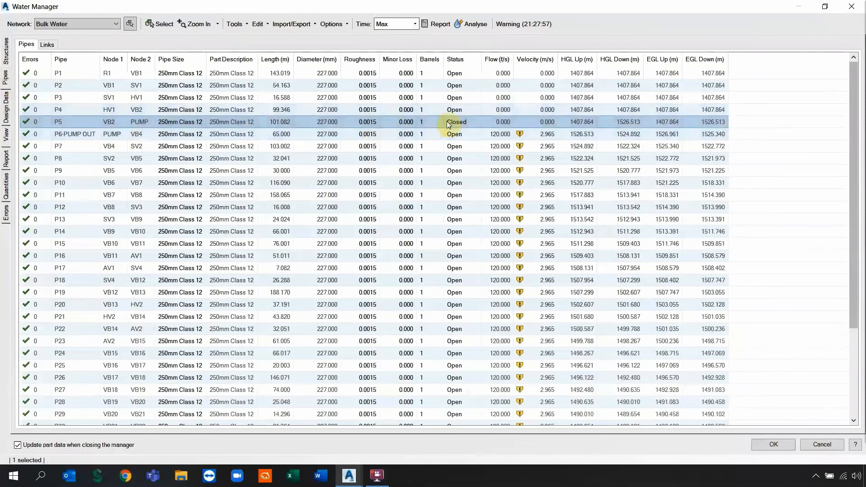
pyautogui.click(447, 124)
pyautogui.click(472, 123)
pyautogui.click(459, 147)
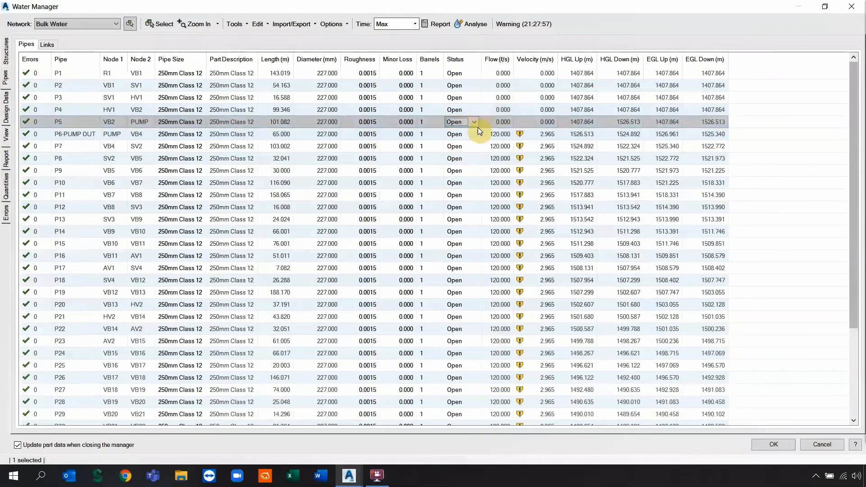
pyautogui.click(772, 444)
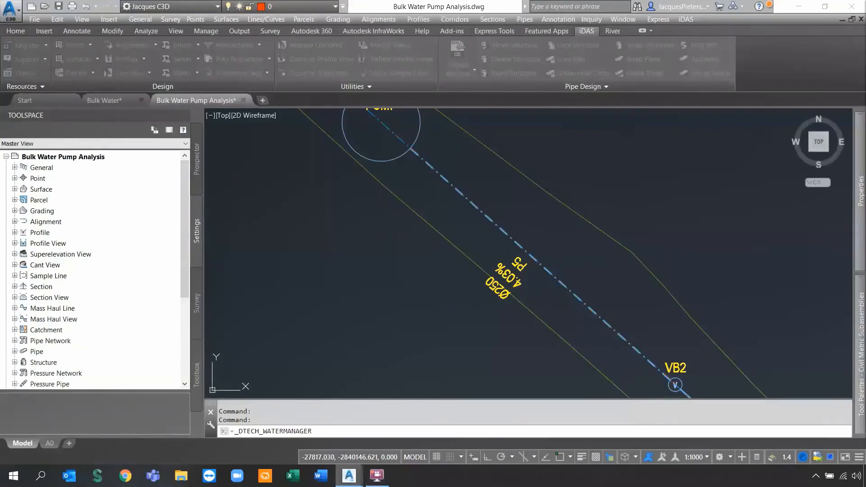
# Swap the PUMP bend structure in the plan drawing for a pump structure.
pyautogui.scroll(-2, 425, 162)
pyautogui.moveTo(434, 183)
pyautogui.mouseDown(button='middle')
pyautogui.moveTo(437, 221)
pyautogui.moveTo(428, 227)
pyautogui.mouseUp(button='middle')
pyautogui.scroll(4, 391, 177)
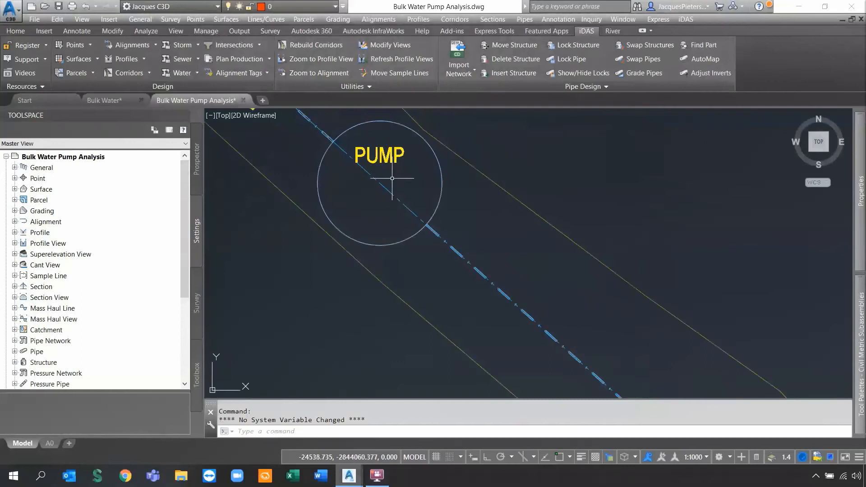
pyautogui.click(646, 47)
pyautogui.click(400, 154)
pyautogui.click(428, 305)
pyautogui.click(622, 188)
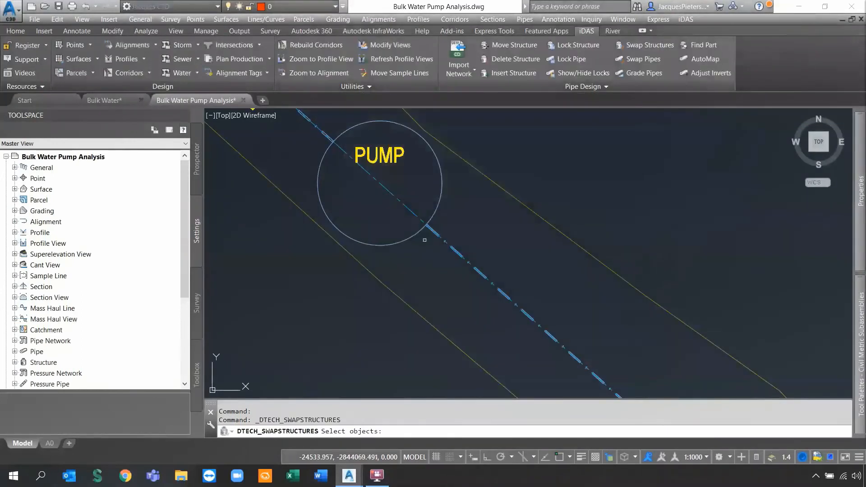
pyautogui.click(413, 236)
pyautogui.press('Return')
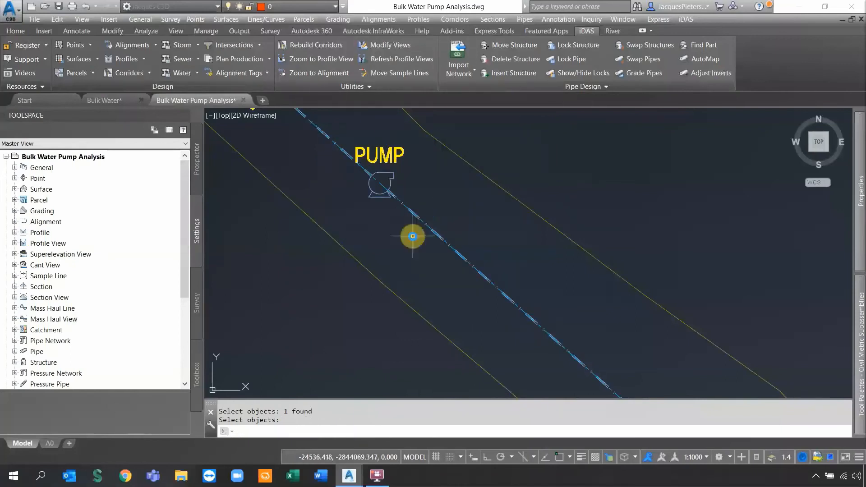
# Reopen Water Manager for the Bulk Water network, show its structures, and maximise the window.
pyautogui.scroll(-4, 388, 184)
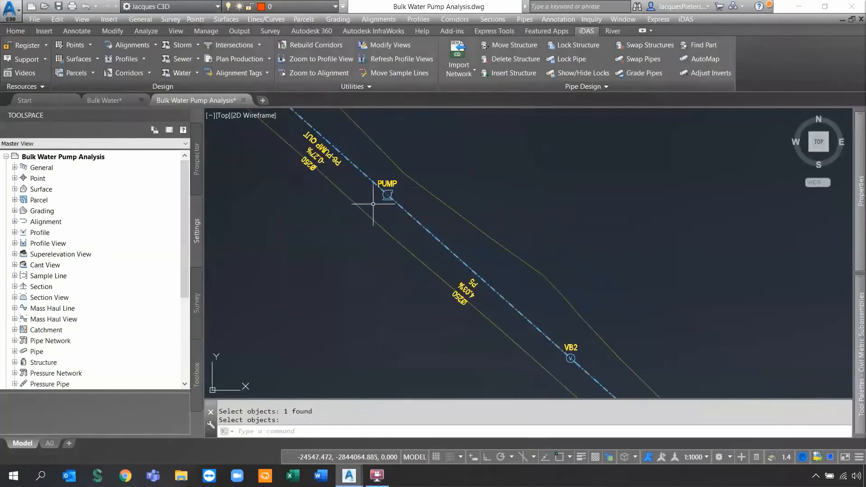
pyautogui.click(196, 72)
pyautogui.click(204, 101)
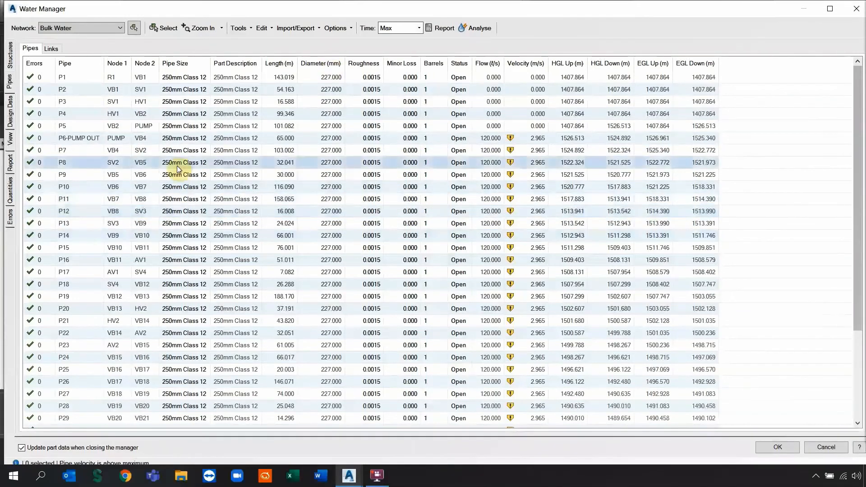
pyautogui.click(11, 56)
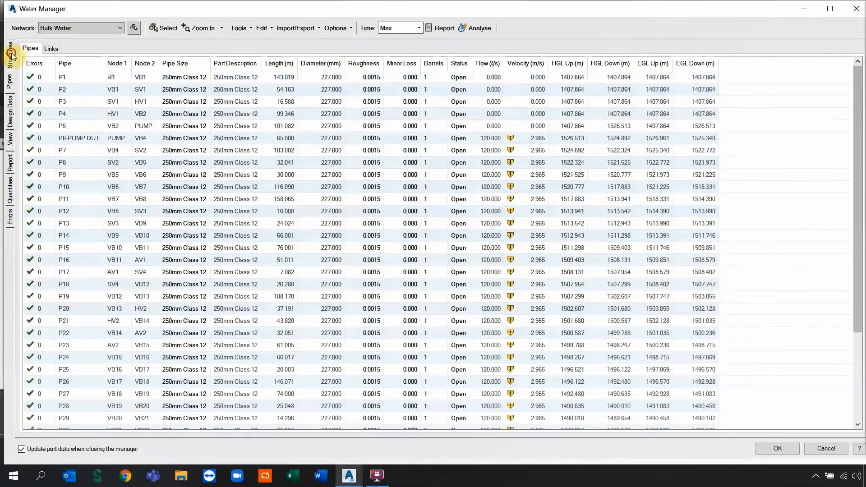
pyautogui.click(828, 9)
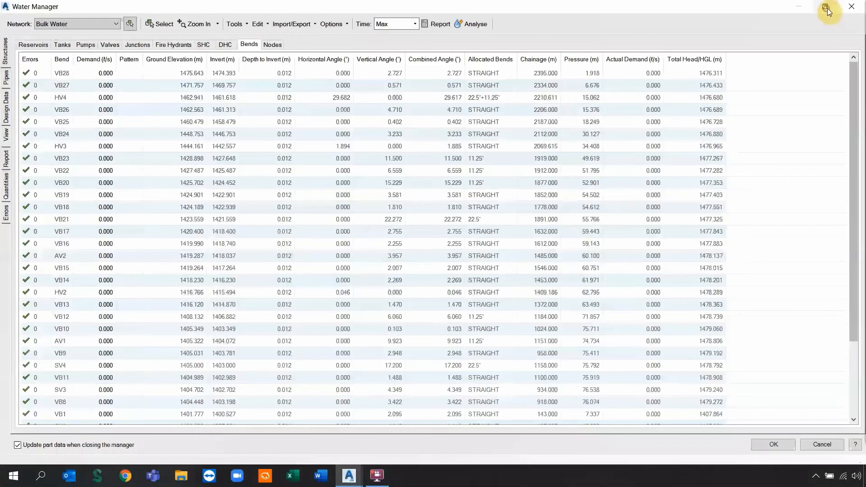
# List the network's pumps and check the curve options available for PUMP.
pyautogui.click(86, 44)
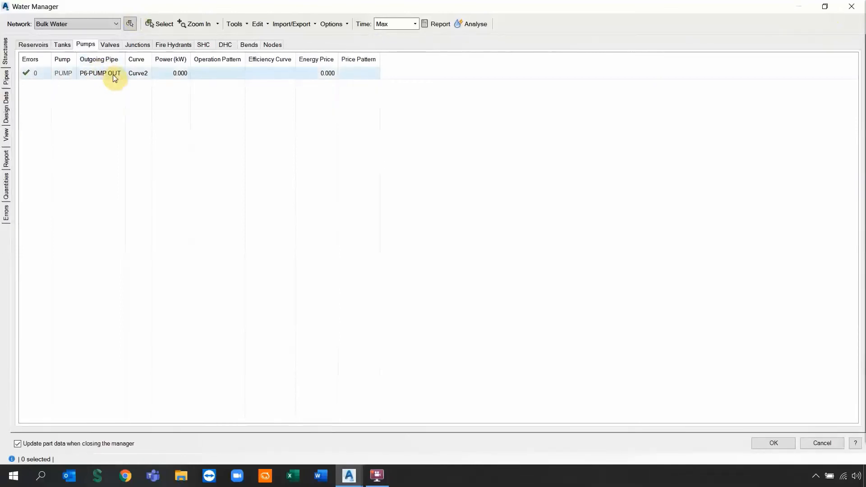
pyautogui.click(143, 78)
pyautogui.click(145, 75)
pyautogui.click(139, 97)
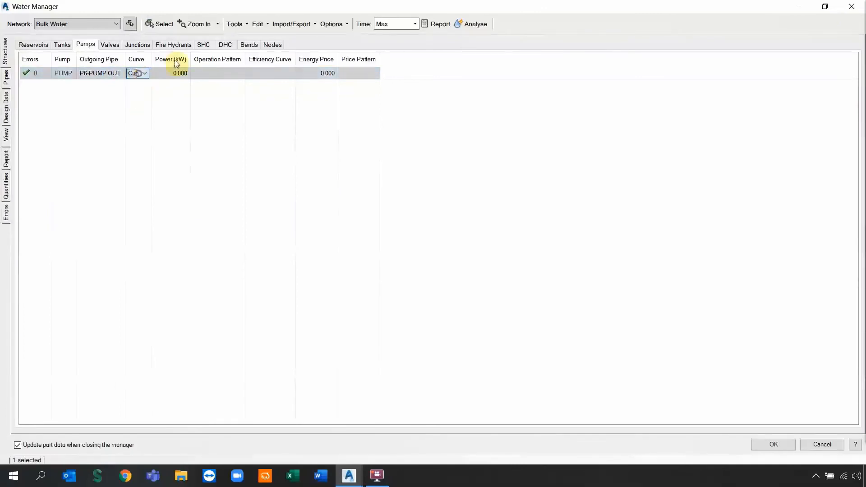
# Open the Curve Editor and review the existing water pump curves, Curve1 and Curve2.
pyautogui.click(258, 24)
pyautogui.click(276, 39)
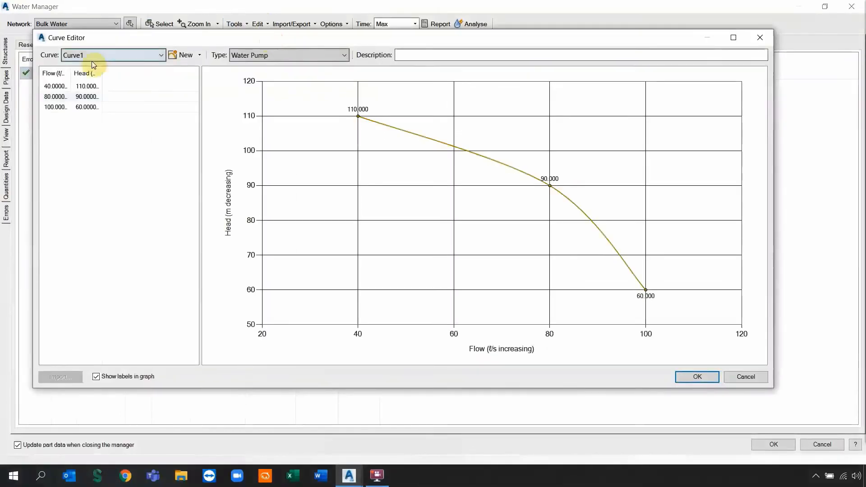
pyautogui.click(135, 56)
pyautogui.click(112, 77)
pyautogui.click(121, 56)
pyautogui.click(126, 68)
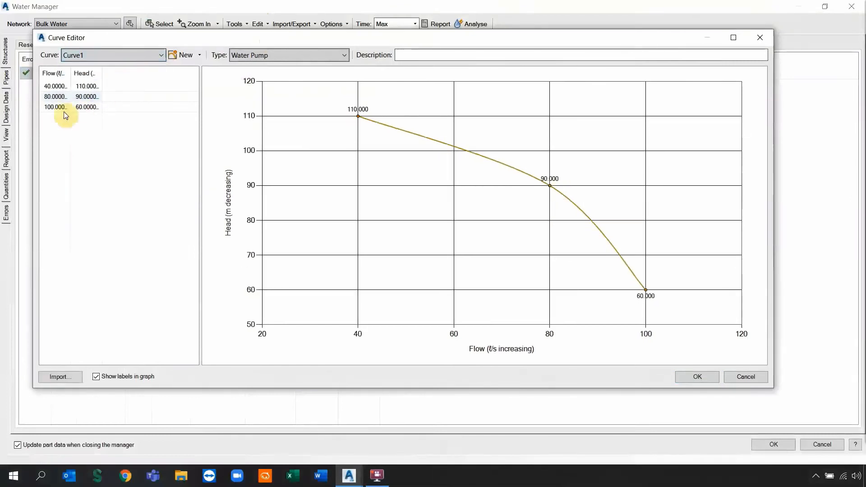
# Delete the existing pump curves Curve1 and Curve2.
pyautogui.click(162, 55)
pyautogui.click(199, 55)
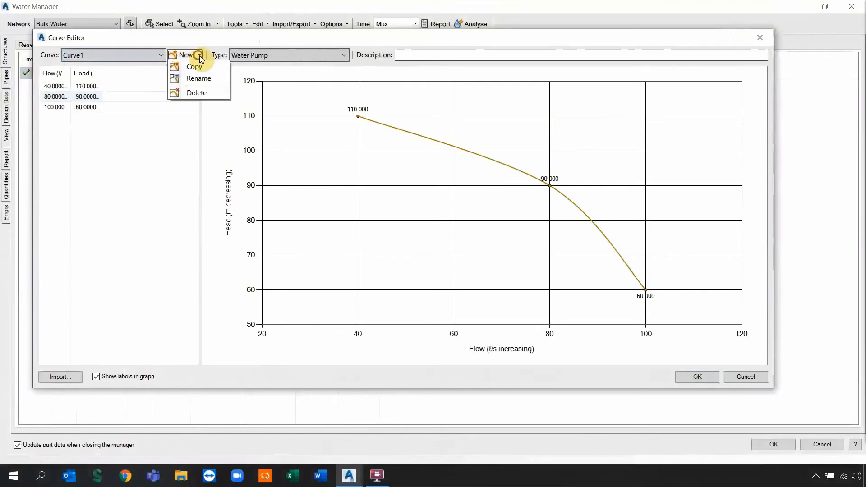
pyautogui.click(195, 90)
pyautogui.click(418, 246)
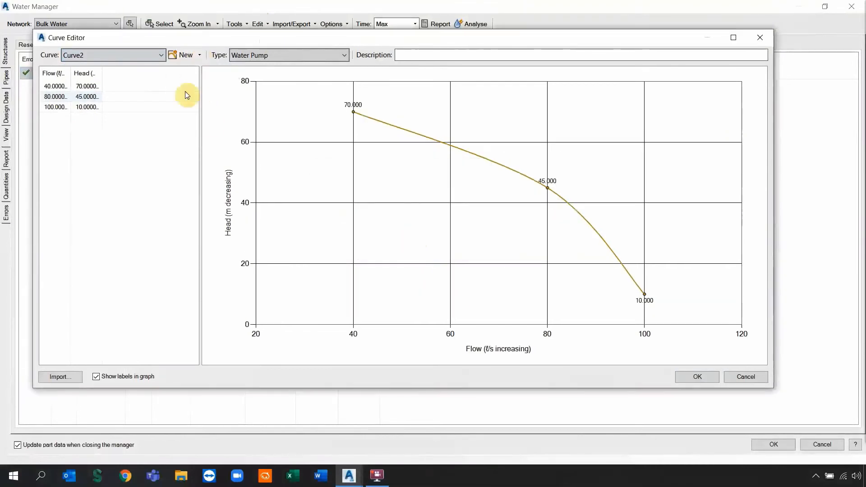
pyautogui.click(200, 55)
pyautogui.click(201, 92)
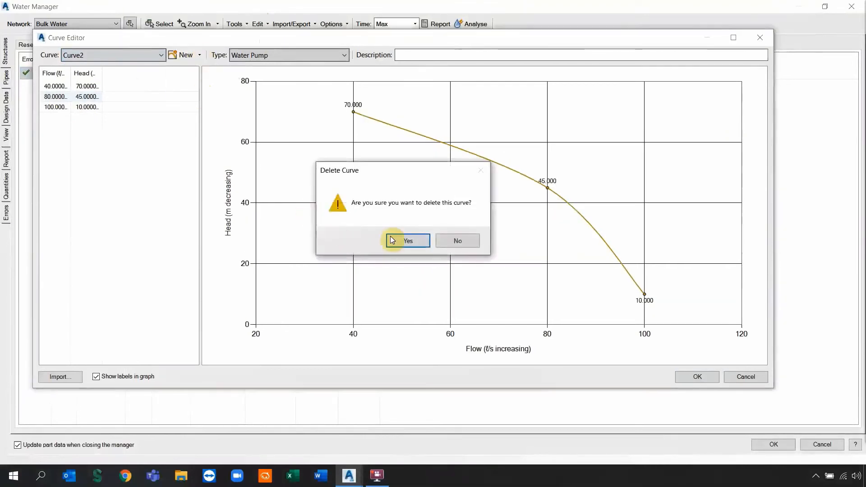
pyautogui.click(393, 239)
# Create a new curve named PUMP_Curve.
pyautogui.click(198, 55)
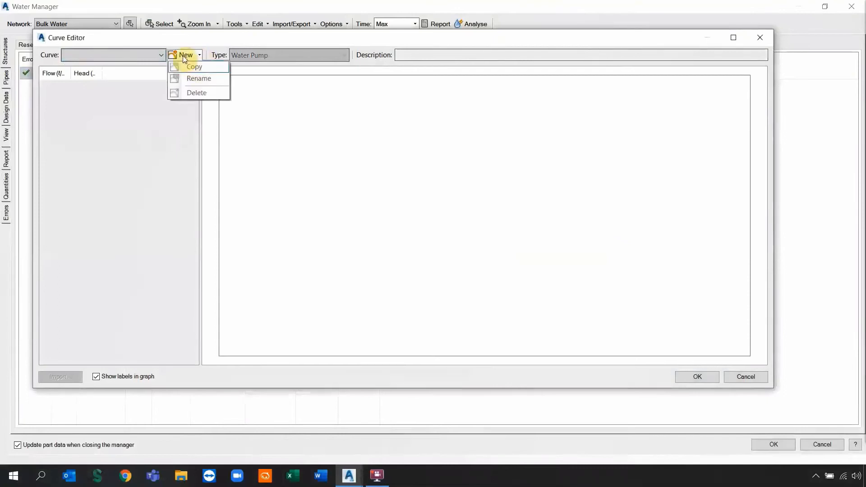
pyautogui.click(184, 57)
pyautogui.write('PUMP Curve')
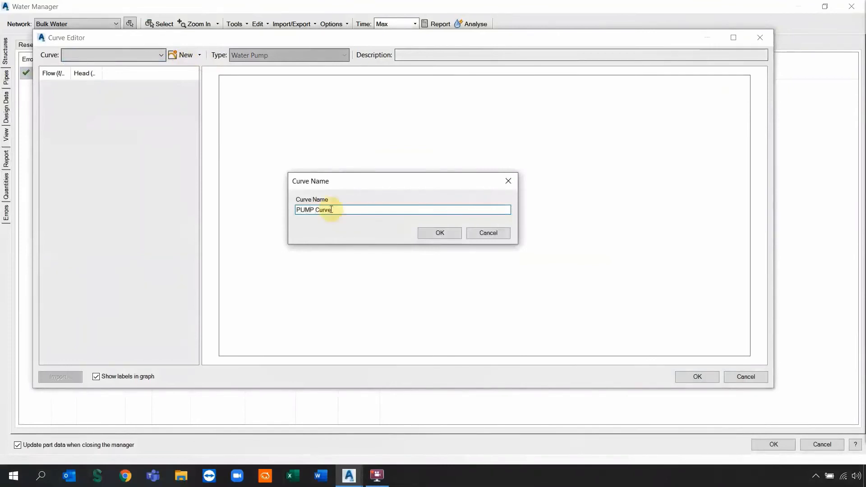
pyautogui.click(434, 234)
pyautogui.click(430, 243)
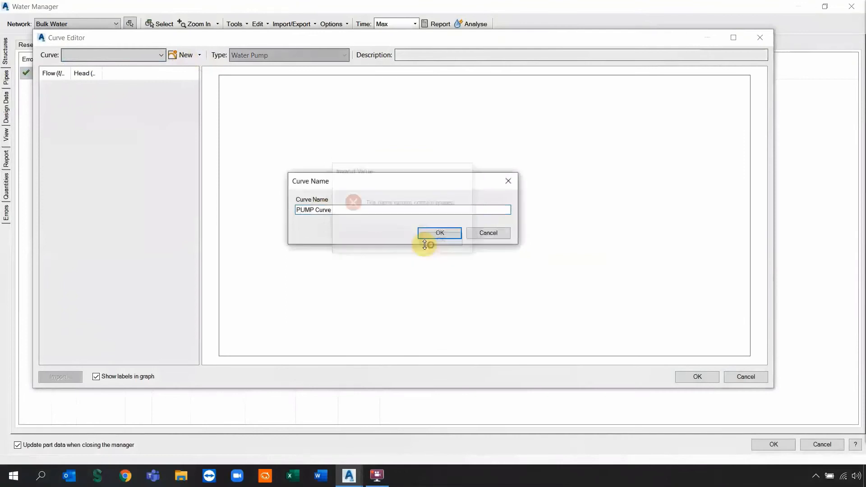
pyautogui.click(316, 211)
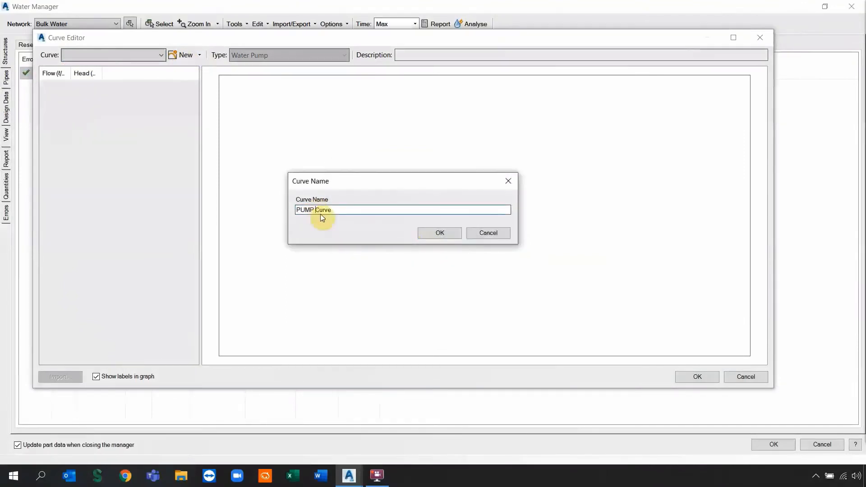
pyautogui.write('_')
pyautogui.click(433, 232)
# Set the type of PUMP_Curve to Water Pump and insert two more rows in its flow and head table.
pyautogui.click(272, 55)
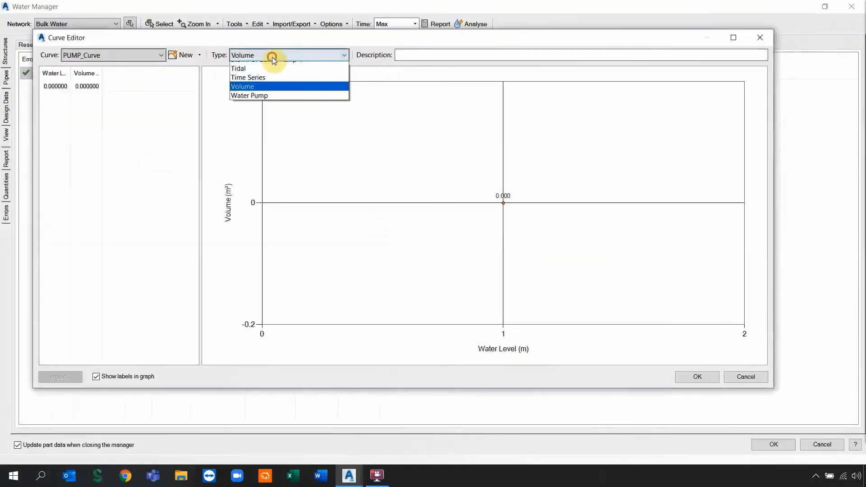
pyautogui.click(259, 191)
pyautogui.moveTo(67, 75); pyautogui.dragTo(174, 75)
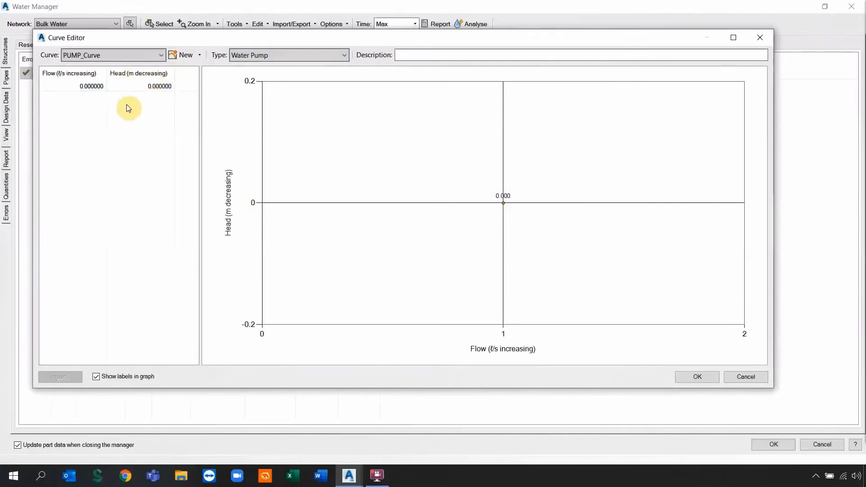
pyautogui.click(83, 87)
pyautogui.rightClick(83, 87)
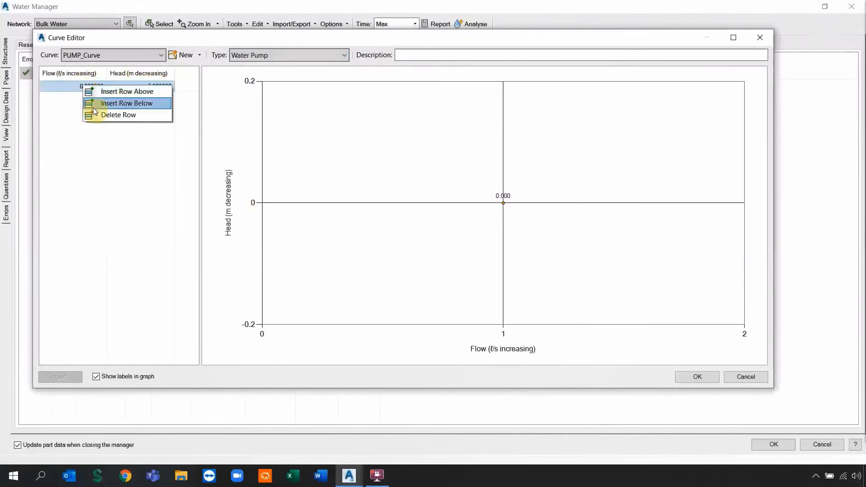
pyautogui.click(93, 107)
pyautogui.rightClick(83, 97)
pyautogui.click(94, 111)
# Enter flows of 40, 80 and 100 ℓ/s in the three rows of PUMP_Curve.
pyautogui.click(83, 86)
pyautogui.click(83, 86)
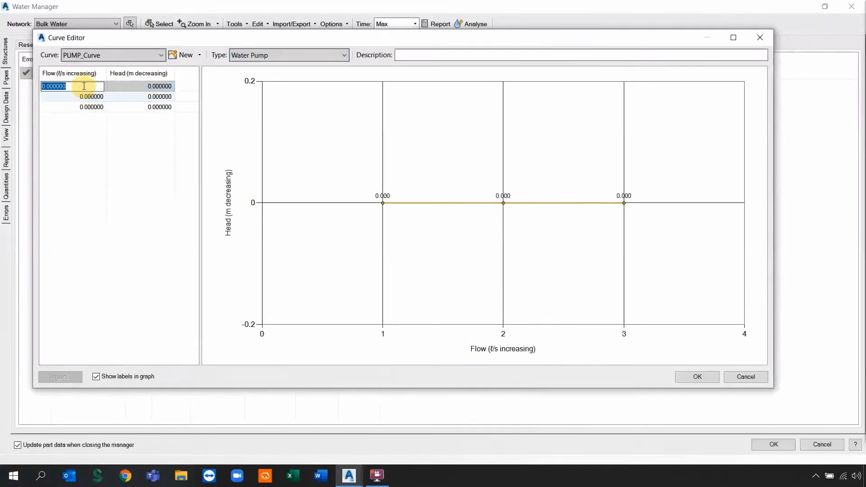
pyautogui.write('4')
pyautogui.click(91, 107)
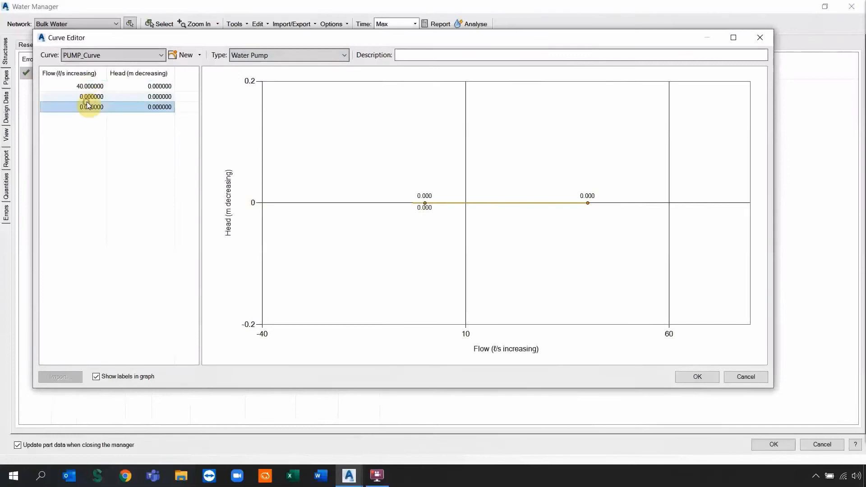
pyautogui.click(90, 97)
pyautogui.click(90, 96)
pyautogui.write('80')
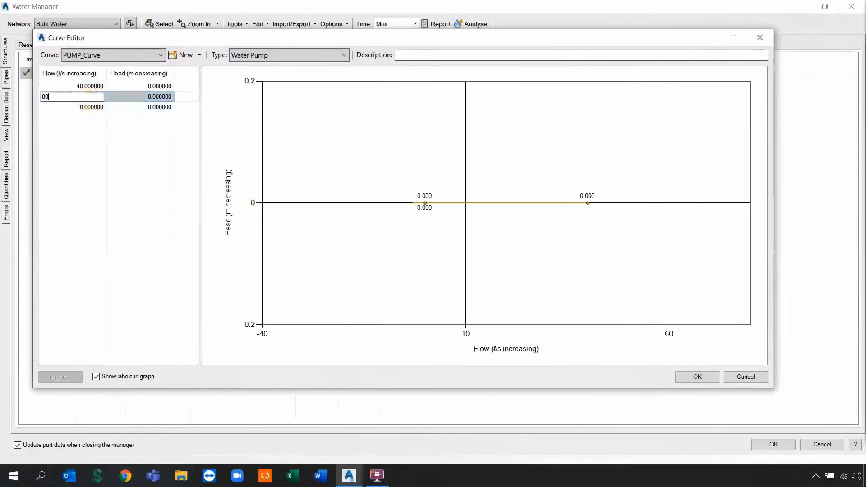
pyautogui.click(82, 108)
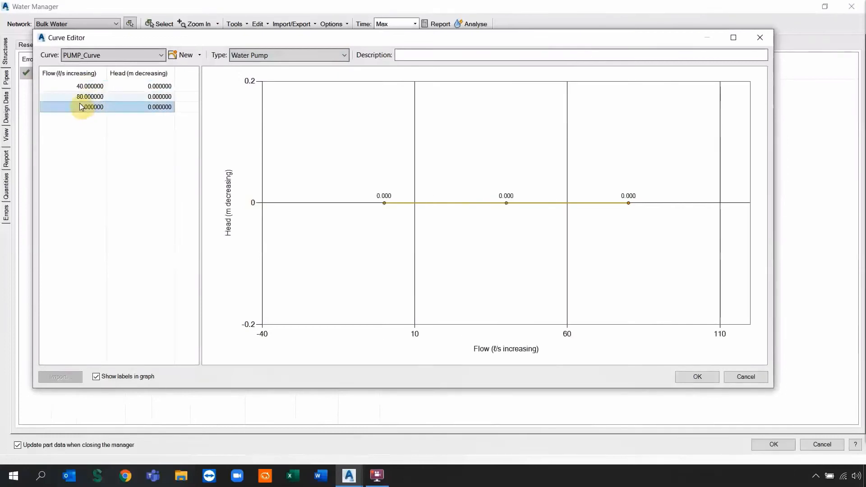
pyautogui.click(79, 105)
pyautogui.write('100')
# Enter heads of 110, 90 and 60 m for the 40, 80 and 100 ℓ/s flows.
pyautogui.click(164, 85)
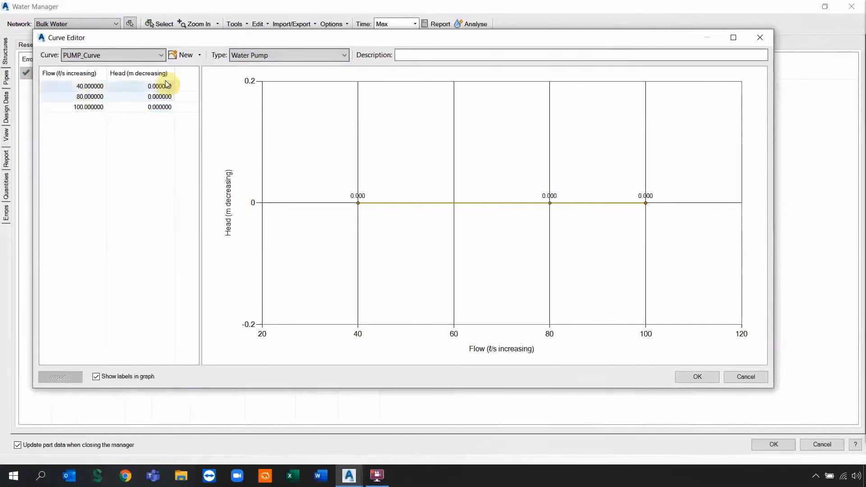
pyautogui.click(164, 86)
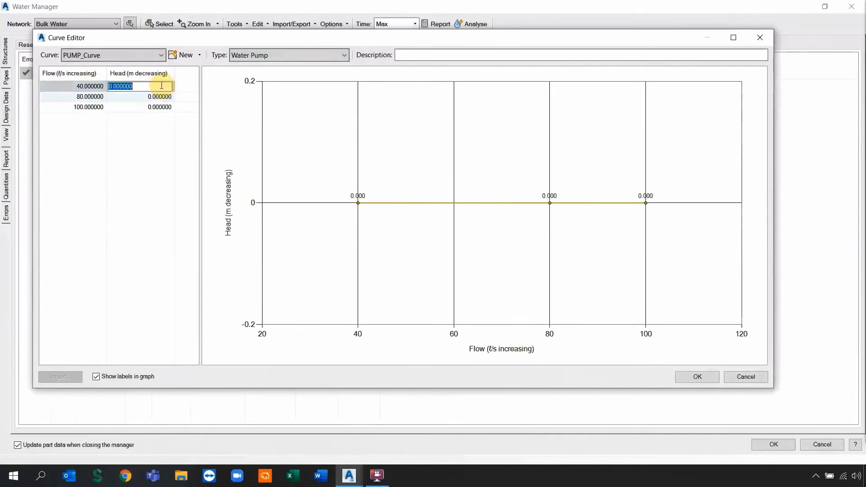
pyautogui.write('110')
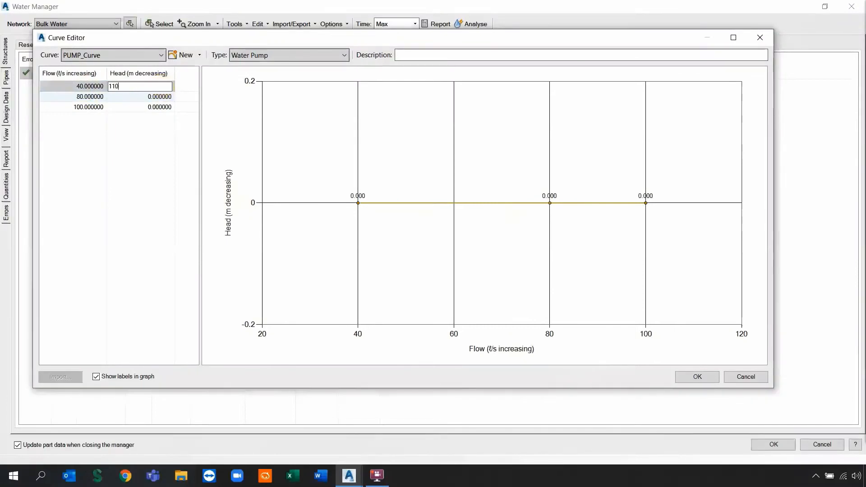
pyautogui.click(165, 98)
pyautogui.click(165, 98)
pyautogui.write('90')
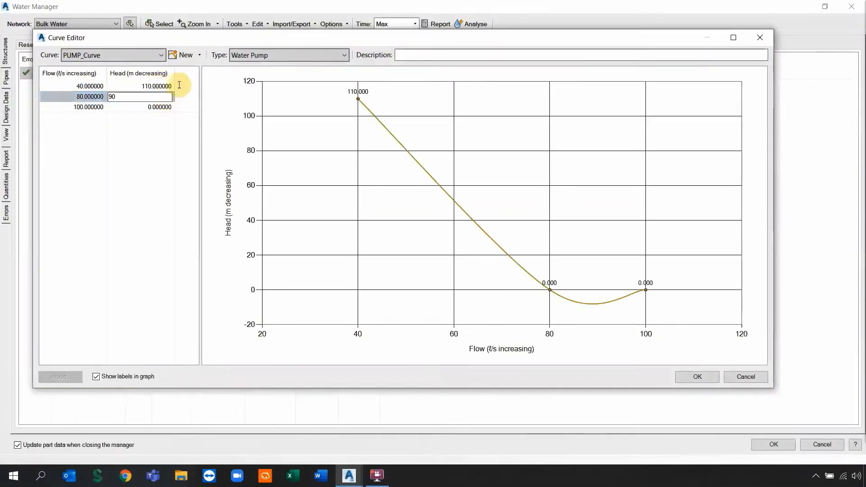
pyautogui.click(152, 109)
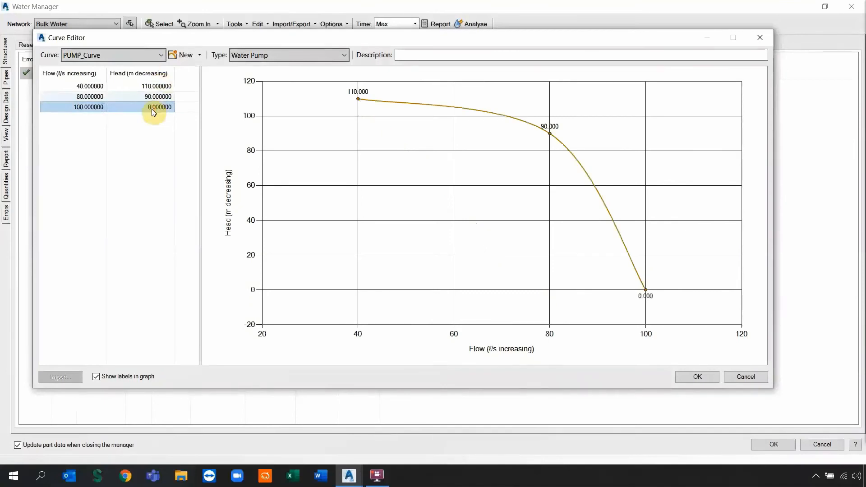
pyautogui.click(154, 109)
pyautogui.write('60')
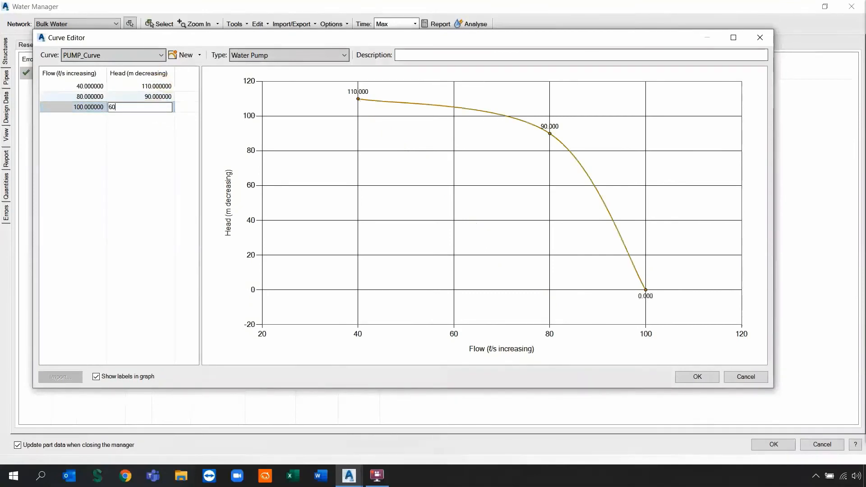
pyautogui.press('Return')
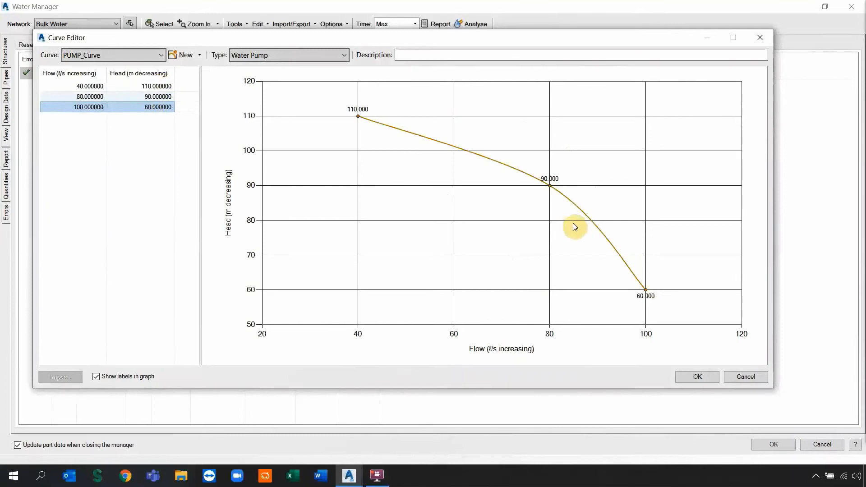
# Save the curve, assign PUMP_Curve to PUMP and widen the Curve column to fit its name.
pyautogui.click(703, 377)
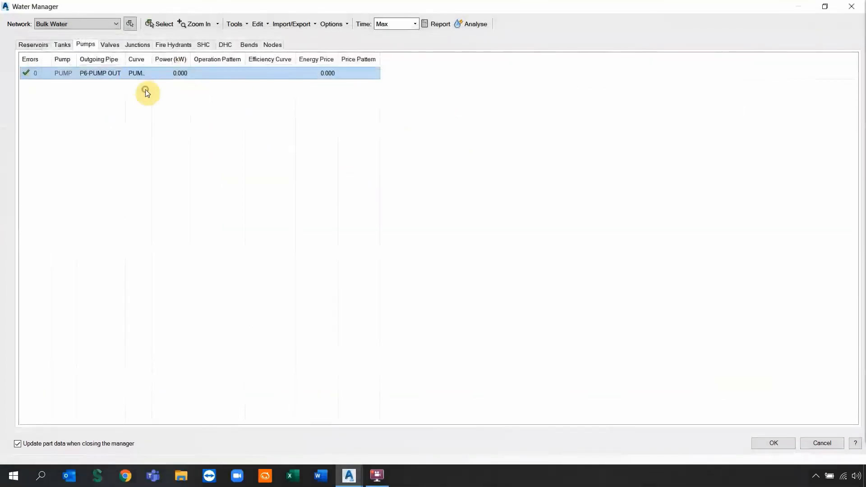
pyautogui.doubleClick(152, 59)
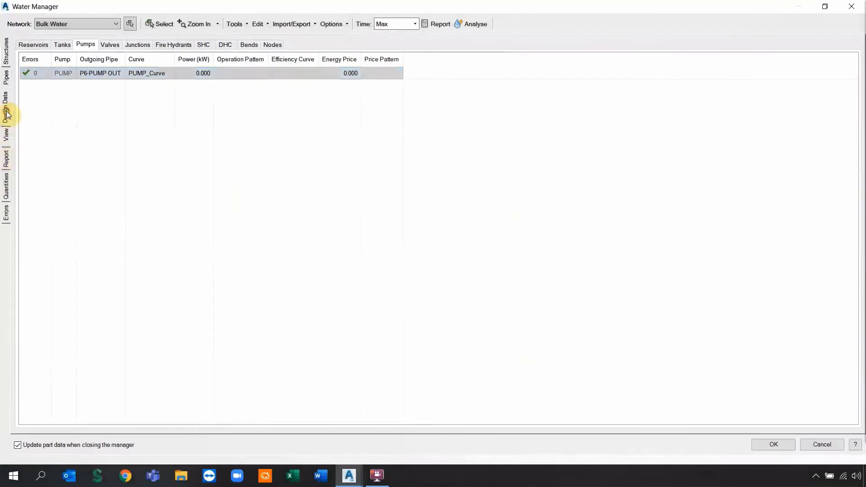
# Review the analysis end time in the design data and run the network analysis.
pyautogui.click(6, 118)
pyautogui.click(143, 330)
pyautogui.click(112, 329)
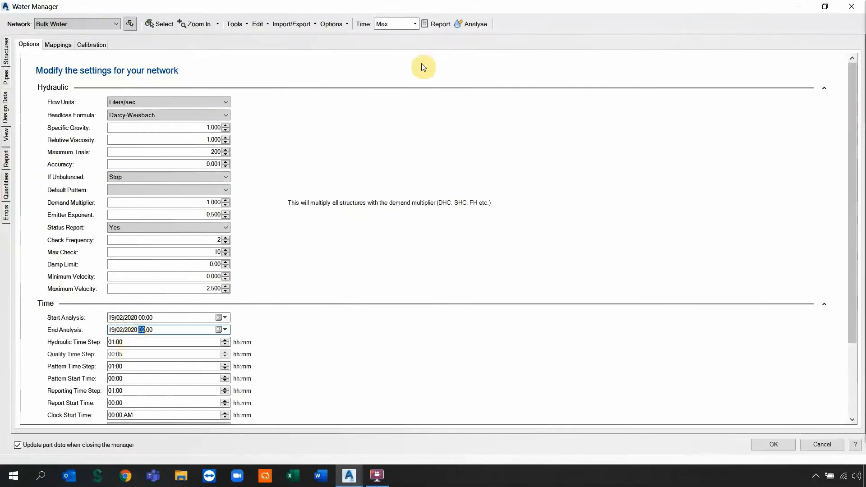
pyautogui.click(471, 24)
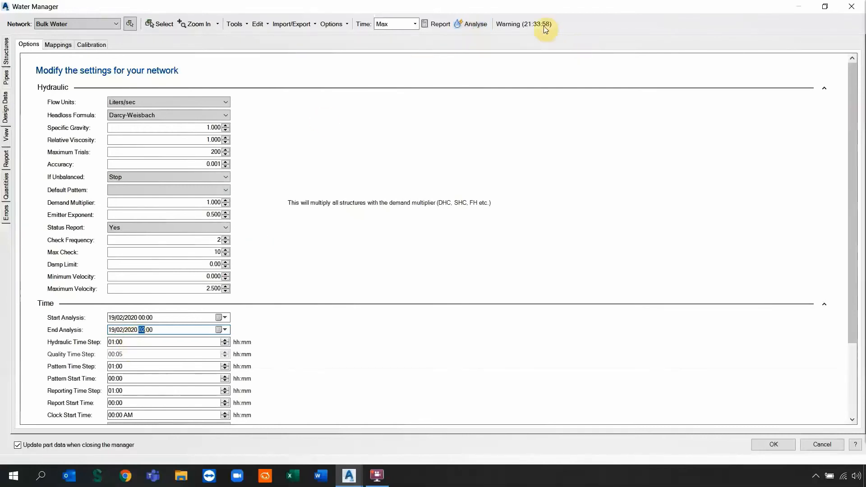
# Examine the EPANET report for the hydraulic balance and the node and link results at each time step.
pyautogui.click(437, 25)
pyautogui.scroll(-4, 233, 190)
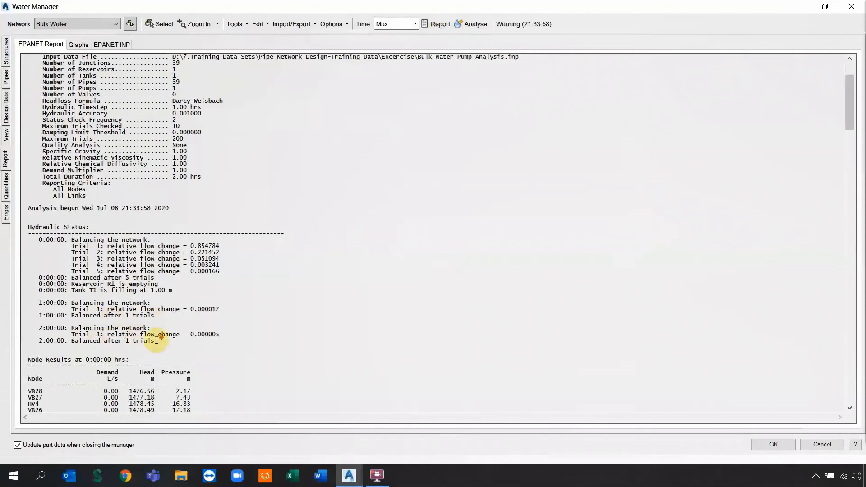
pyautogui.scroll(-7, 157, 333)
pyautogui.scroll(-9, 156, 333)
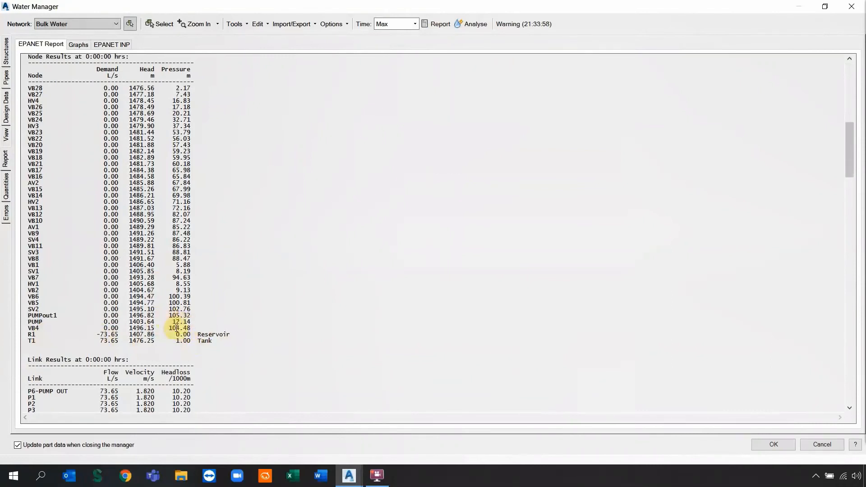
pyautogui.scroll(-9, 176, 323)
pyautogui.scroll(-20, 174, 324)
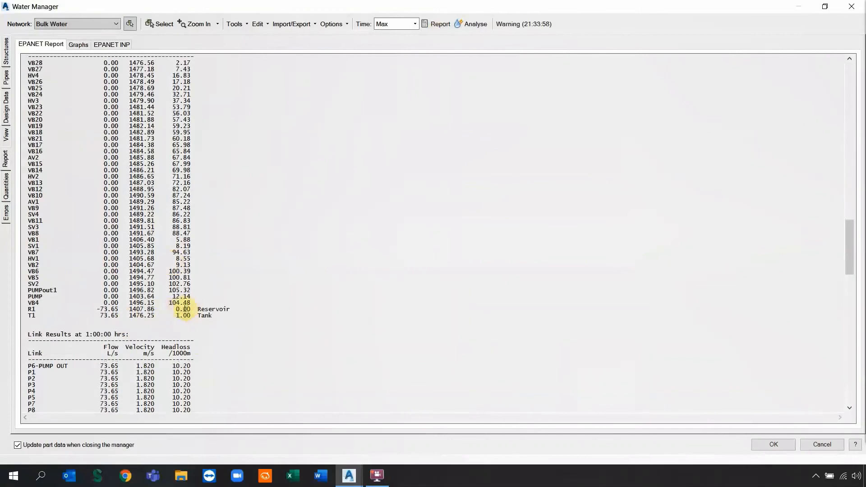
pyautogui.scroll(-20, 184, 309)
pyautogui.scroll(-4, 182, 307)
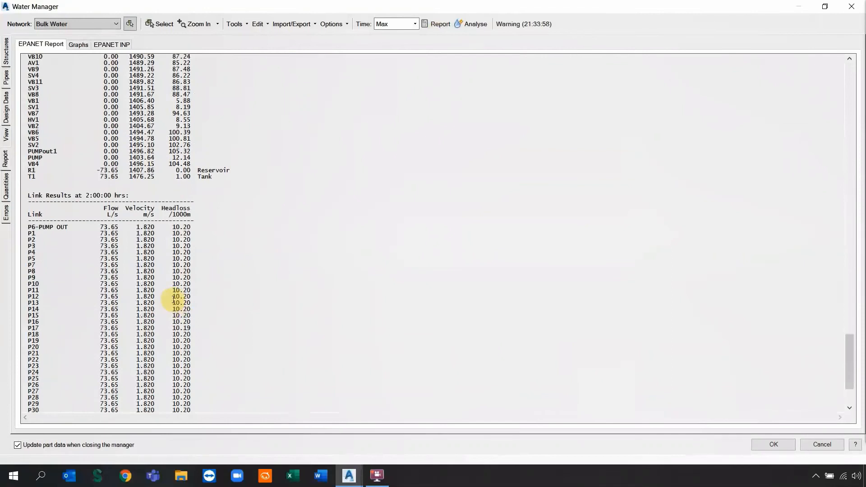
# Show the nodes table among the structures to check pressures, demands and total heads.
pyautogui.click(6, 55)
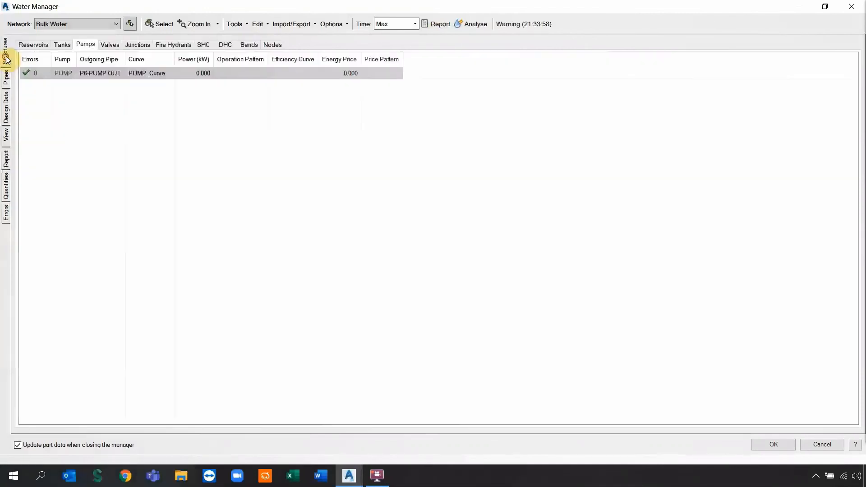
pyautogui.click(273, 45)
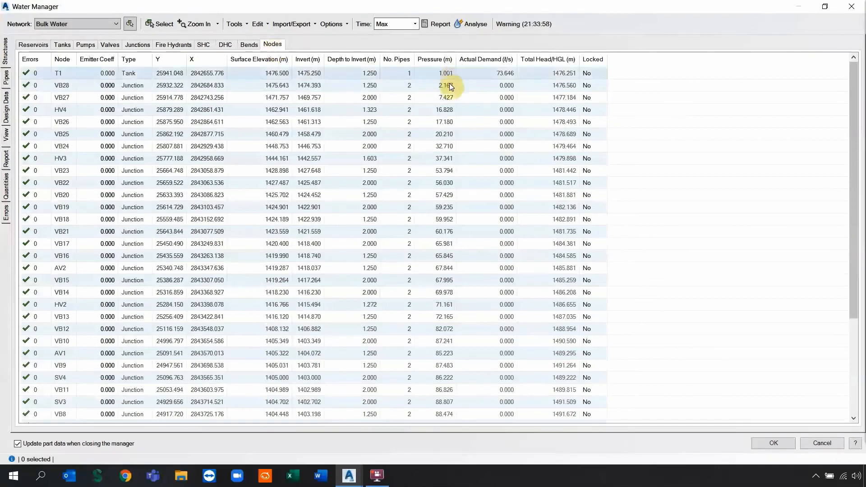
# Show the pipes table and check the flow, velocity and grade line values along the whole pipeline.
pyautogui.click(5, 76)
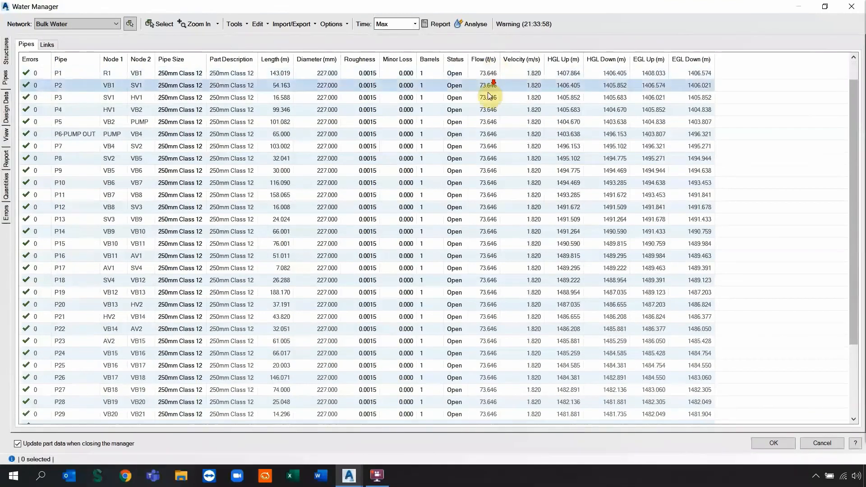
pyautogui.scroll(-3, 491, 97)
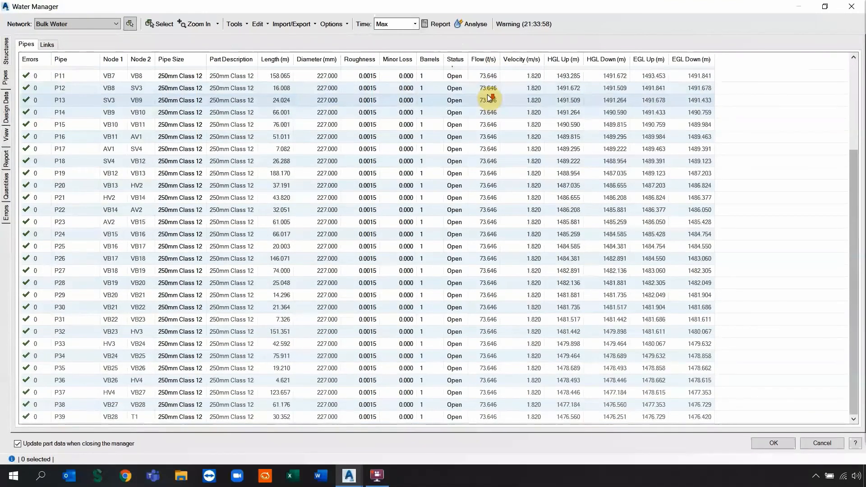
pyautogui.scroll(4, 489, 81)
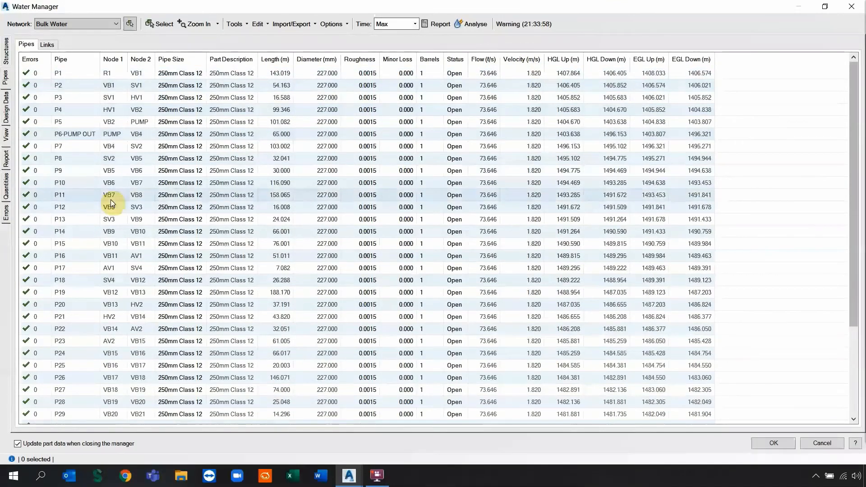
# Show the network's plan layout with nodes displayed by pressure, keeping the node labels and hiding the conduit labels.
pyautogui.click(6, 134)
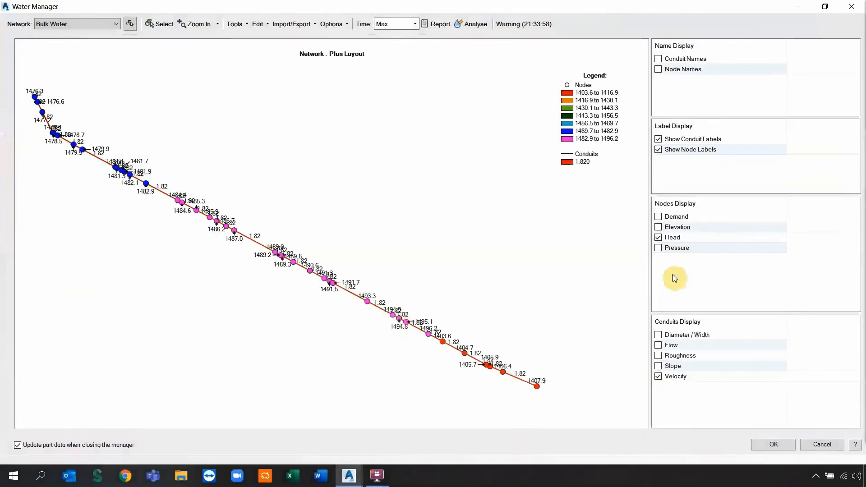
pyautogui.click(659, 248)
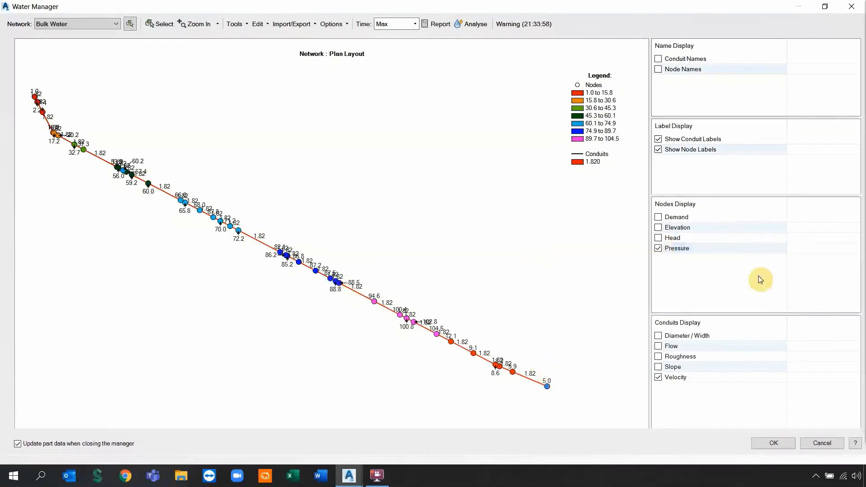
pyautogui.click(658, 139)
pyautogui.click(658, 150)
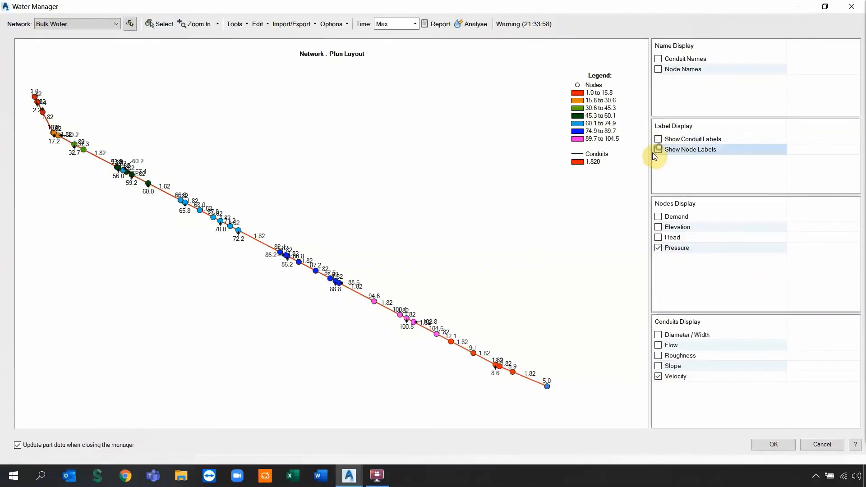
pyautogui.click(658, 149)
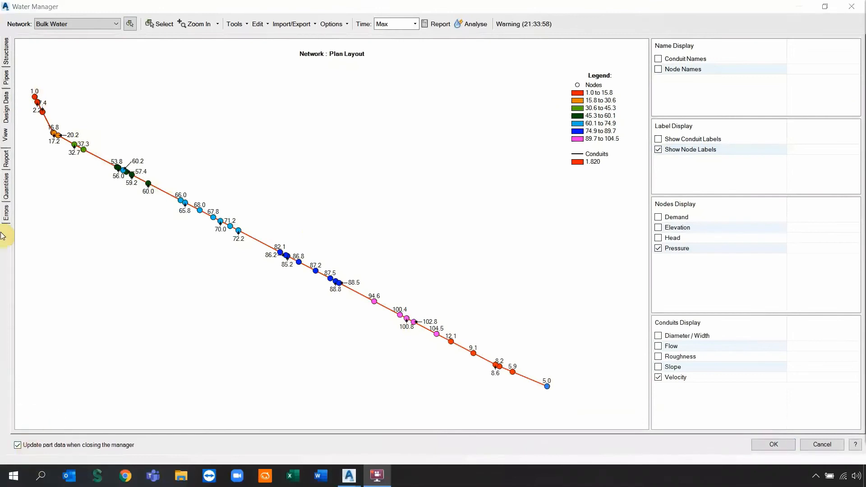
# Review the pipe, structure and bend quantities and close the Water Manager, accepting the changes.
pyautogui.click(7, 186)
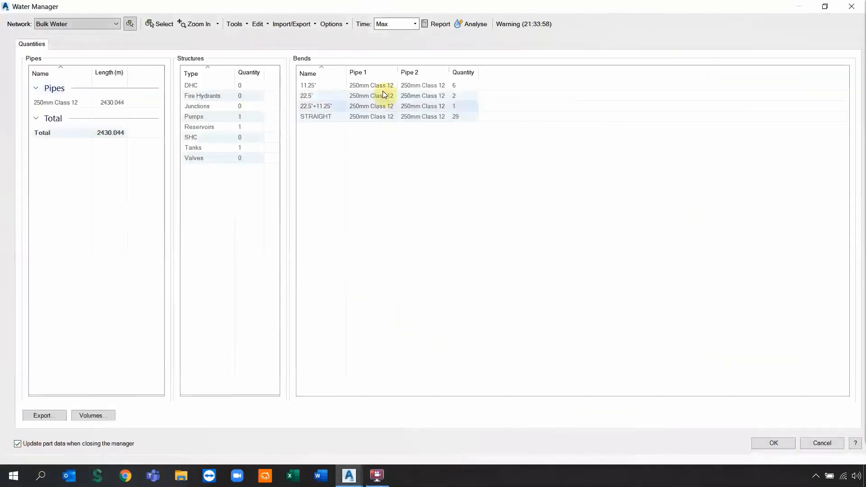
pyautogui.click(776, 445)
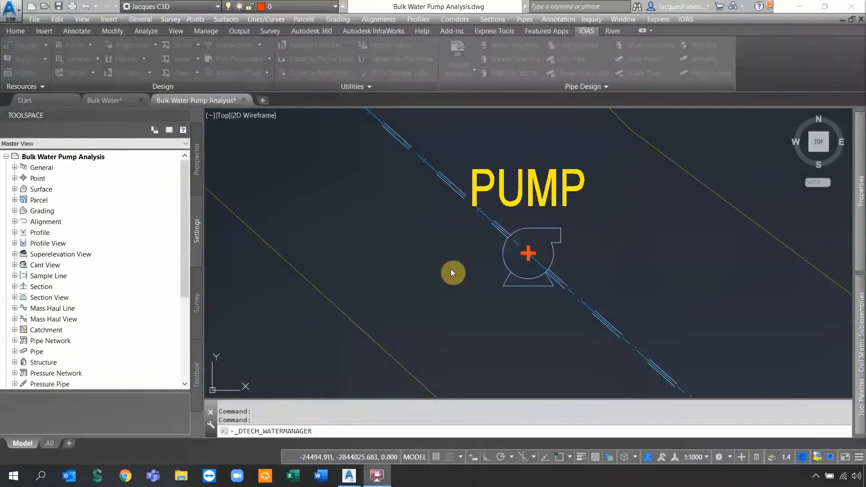
# Examine the hydraulic grade line in the profile view from the reservoir through to the tank.
pyautogui.scroll(-1, 450, 266)
pyautogui.scroll(-6, 454, 251)
pyautogui.scroll(4, 456, 194)
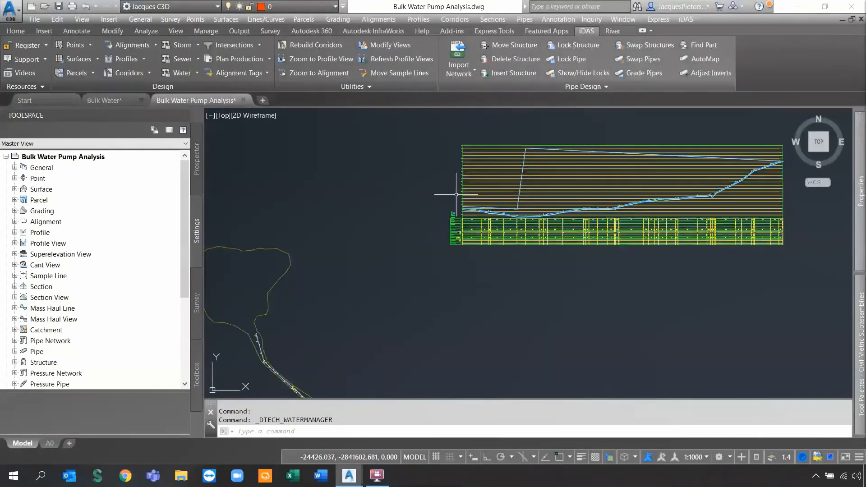
pyautogui.scroll(6, 456, 194)
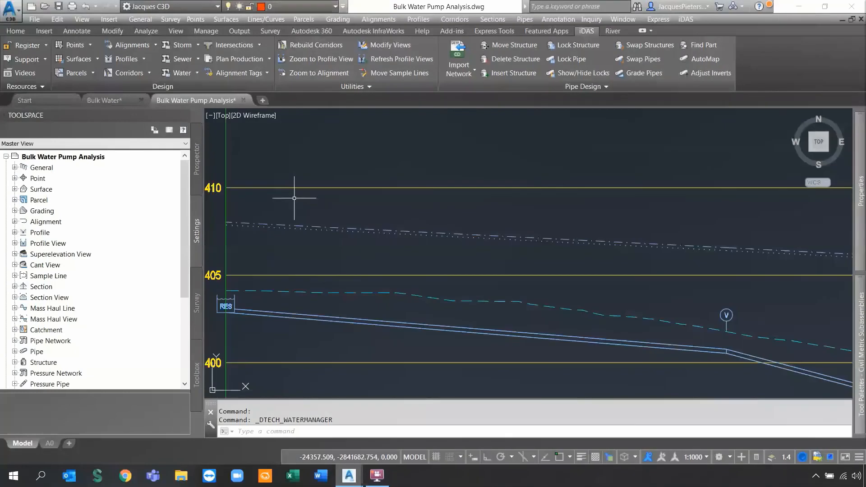
pyautogui.scroll(-6, 247, 223)
pyautogui.scroll(3, 289, 185)
pyautogui.scroll(-4, 512, 313)
pyautogui.moveTo(739, 235); pyautogui.dragTo(495, 224, button='middle')
pyautogui.scroll(10, 686, 222)
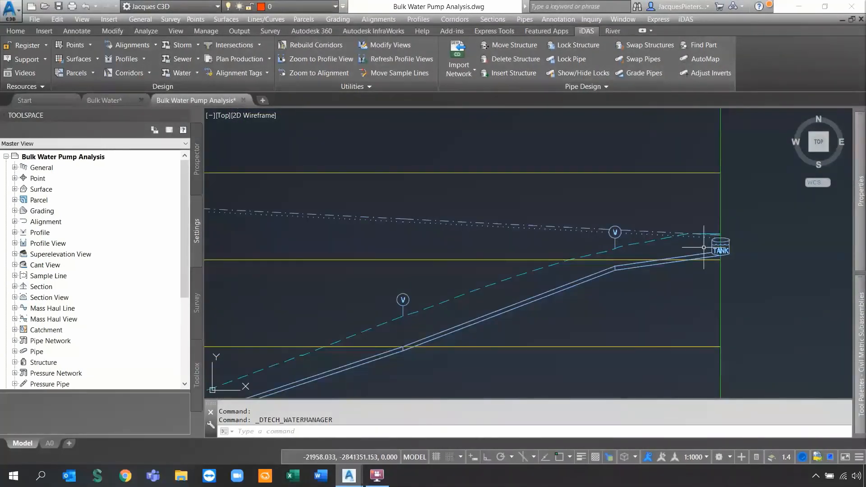
# Examine the design flow and velocity values along the hydraulics band below the profile view.
pyautogui.scroll(-6, 703, 247)
pyautogui.scroll(8, 587, 260)
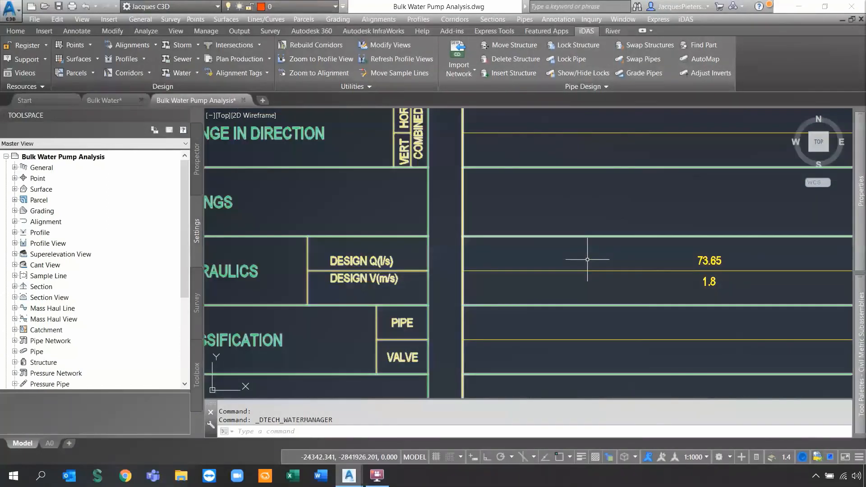
pyautogui.moveTo(587, 259); pyautogui.dragTo(607, 270, button='middle')
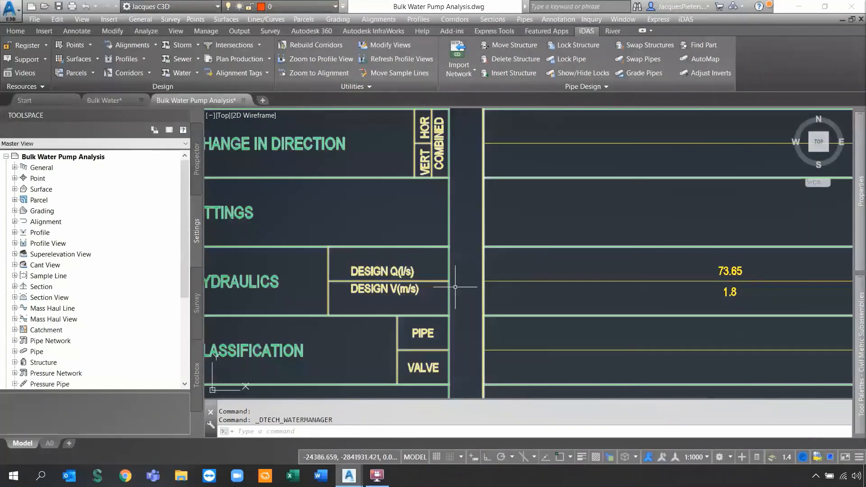
pyautogui.scroll(-5, 455, 287)
pyautogui.scroll(4, 323, 289)
pyautogui.moveTo(323, 289); pyautogui.dragTo(444, 267, button='middle')
pyautogui.moveTo(638, 267); pyautogui.dragTo(497, 269, button='middle')
pyautogui.moveTo(671, 269); pyautogui.dragTo(523, 267, button='middle')
pyautogui.scroll(-2, 622, 277)
pyautogui.moveTo(686, 273); pyautogui.dragTo(526, 276, button='middle')
pyautogui.moveTo(696, 282); pyautogui.dragTo(539, 285, button='middle')
pyautogui.scroll(1, 581, 290)
pyautogui.scroll(-5, 503, 292)
pyautogui.moveTo(553, 246); pyautogui.dragTo(435, 253, button='middle')
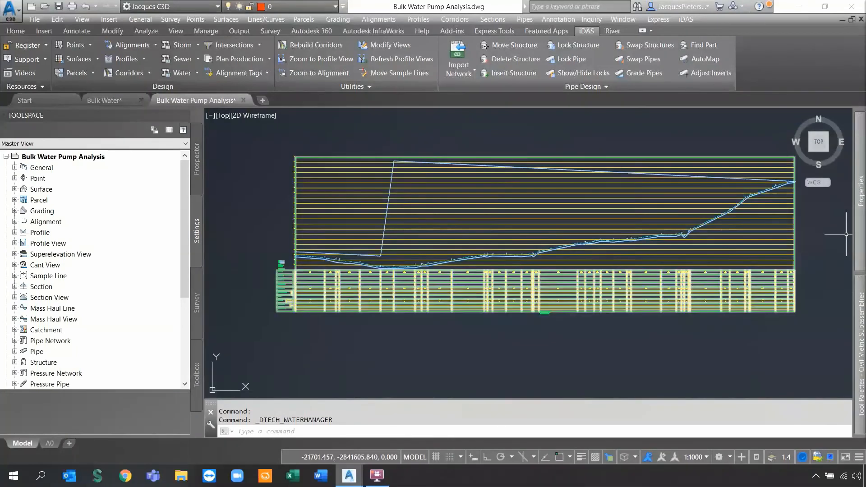
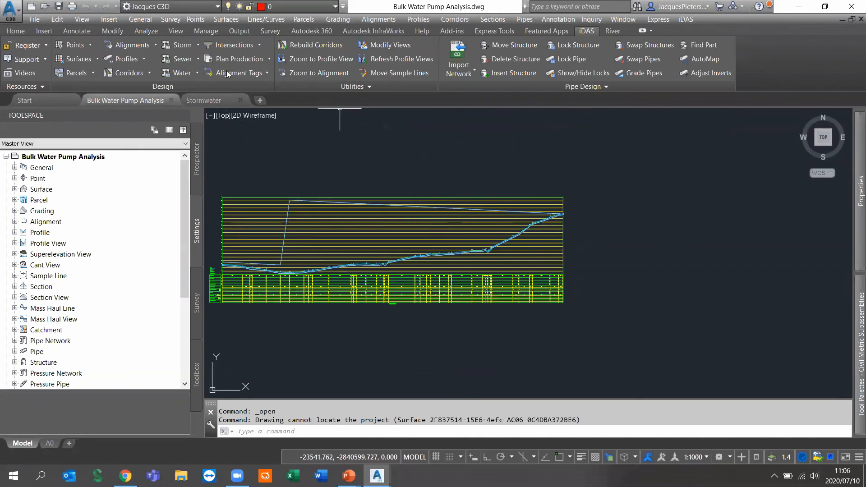
# Look through the available sewer design commands and dismiss the list.
pyautogui.click(198, 61)
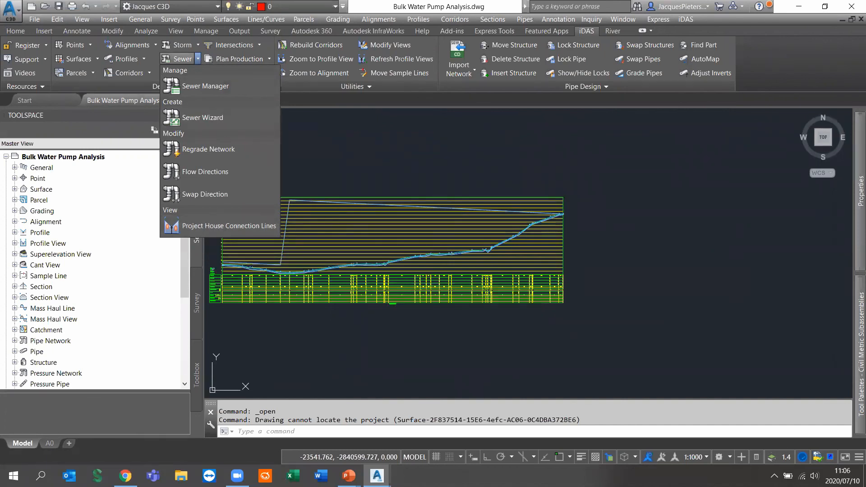
pyautogui.press('Escape')
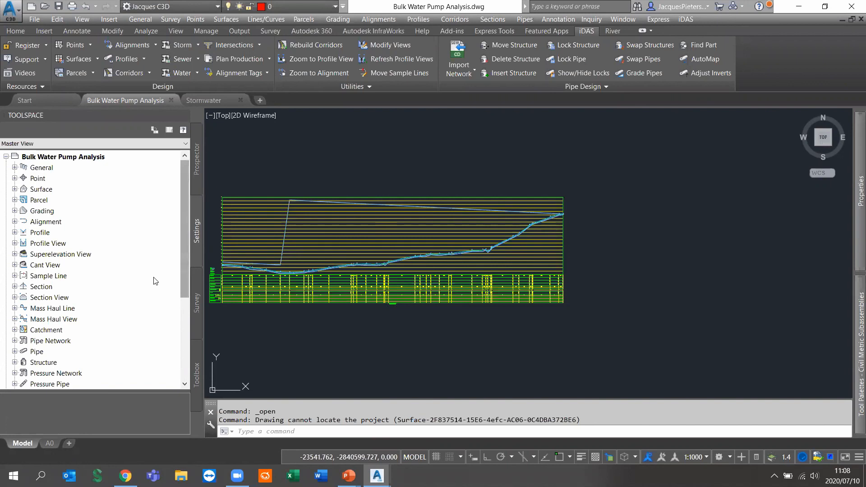
# Open the Water parts list under the pipe network settings and expand its pipe families.
pyautogui.click(14, 342)
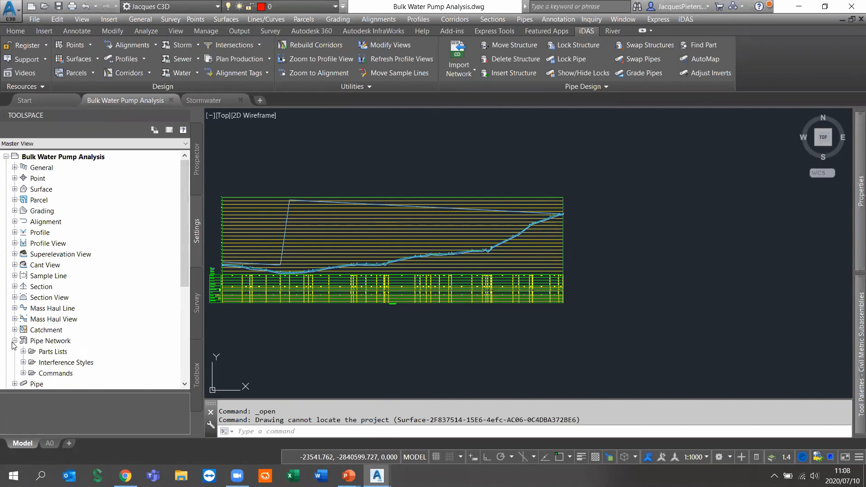
pyautogui.click(23, 351)
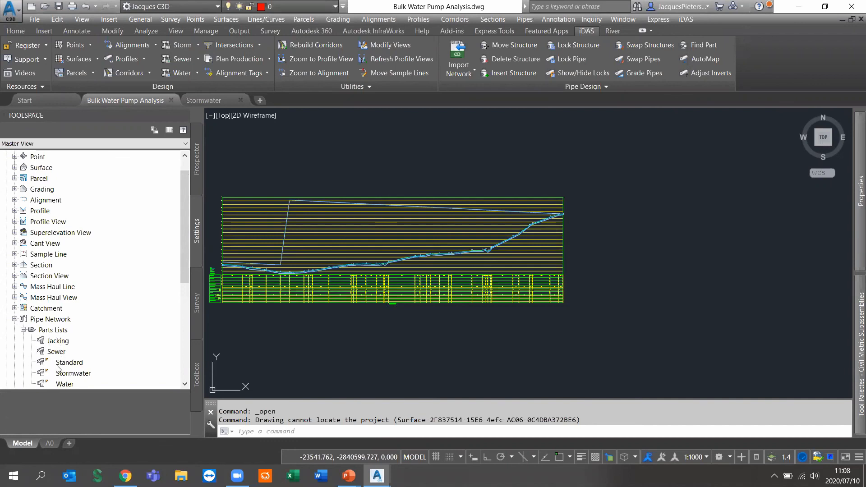
pyautogui.scroll(-1, 66, 352)
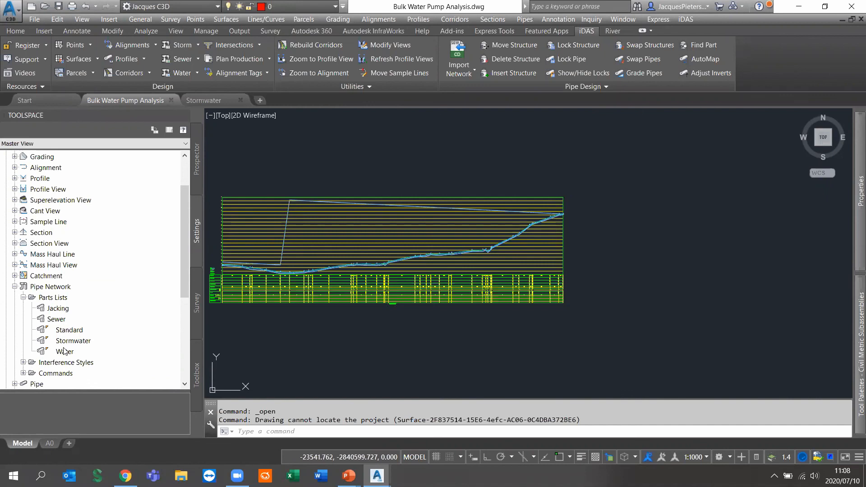
pyautogui.doubleClick(65, 351)
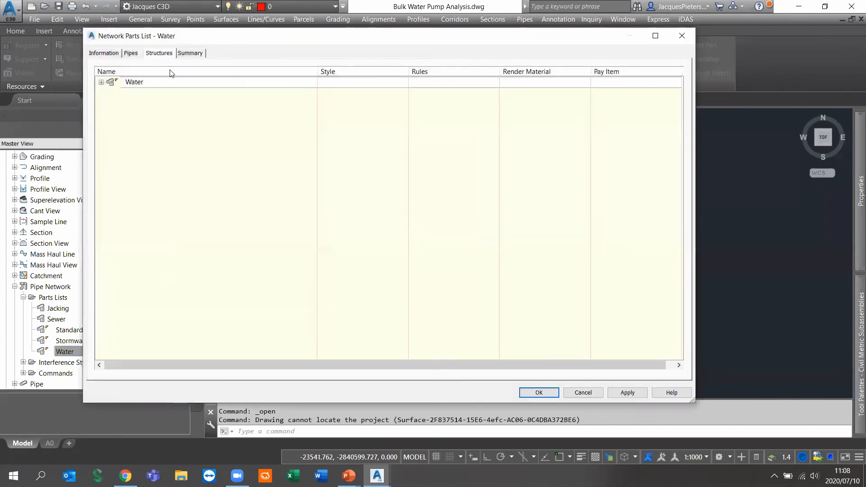
pyautogui.click(132, 53)
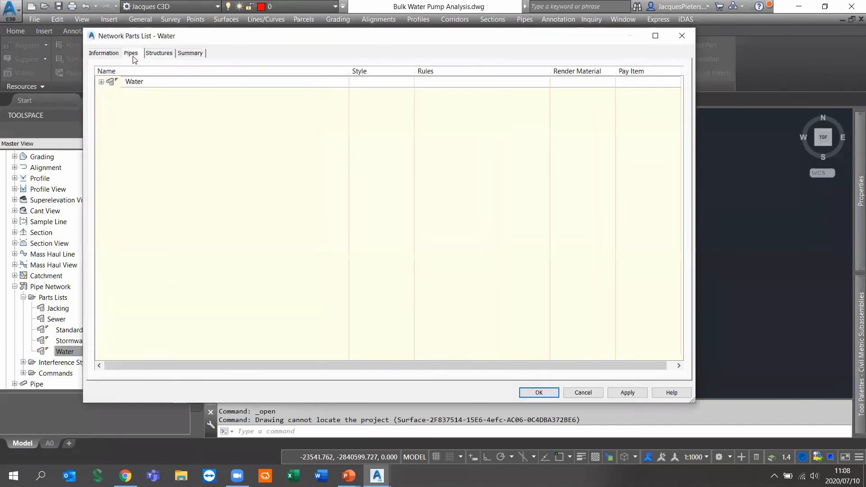
pyautogui.click(101, 82)
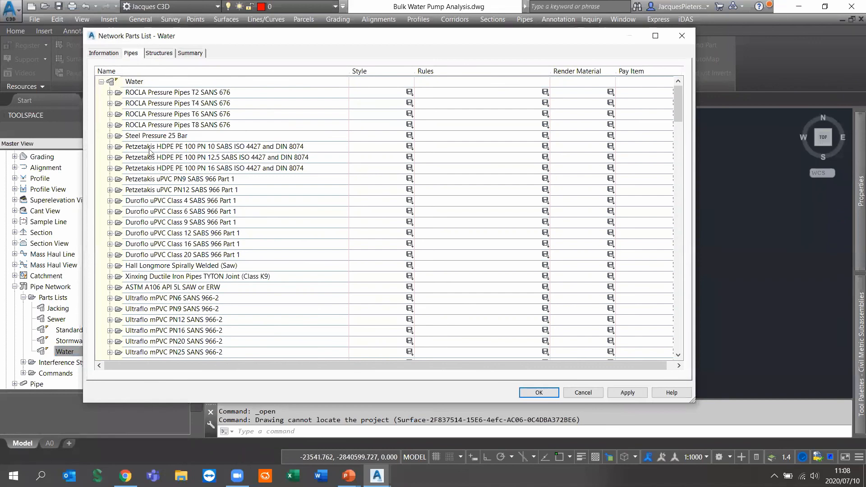
# Examine the range of manufacturer pipe families in the Water parts list and close it.
pyautogui.scroll(-4, 180, 208)
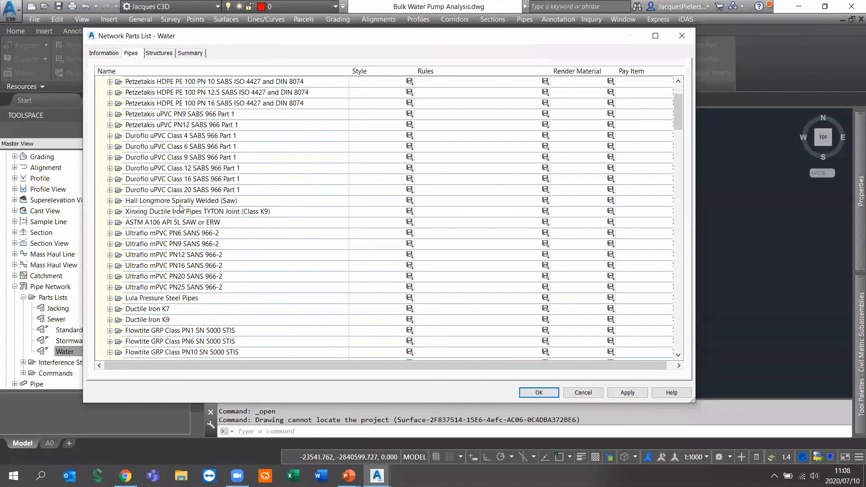
pyautogui.scroll(2, 186, 194)
pyautogui.scroll(-2, 166, 167)
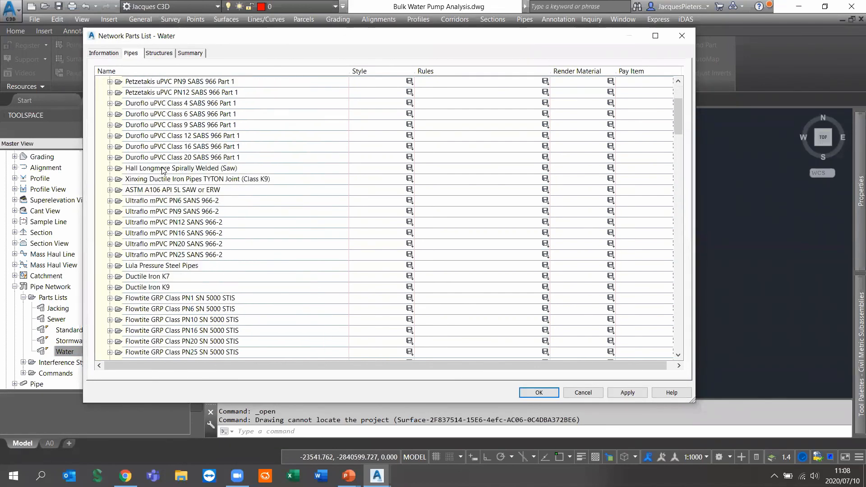
pyautogui.scroll(-8, 151, 186)
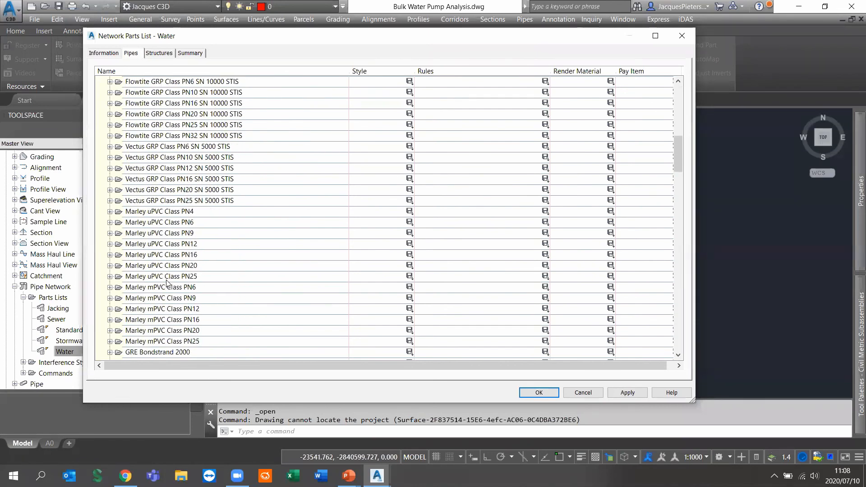
pyautogui.scroll(-4, 167, 284)
pyautogui.scroll(-20, 167, 282)
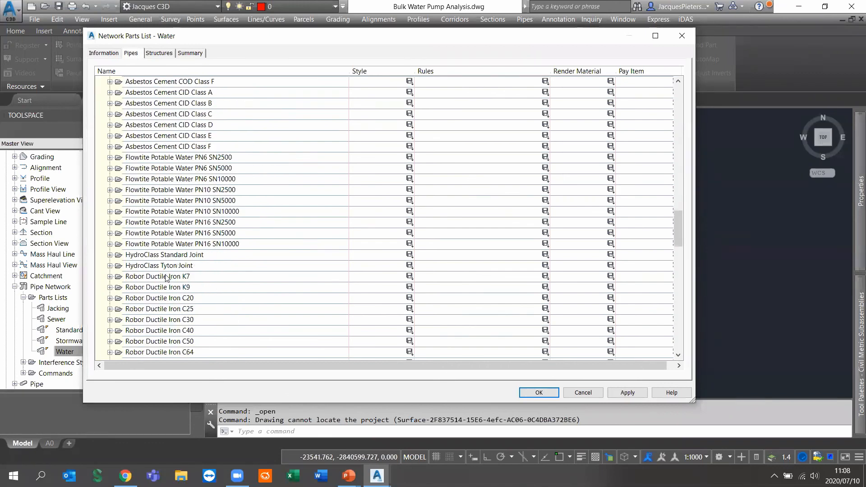
pyautogui.scroll(-8, 167, 277)
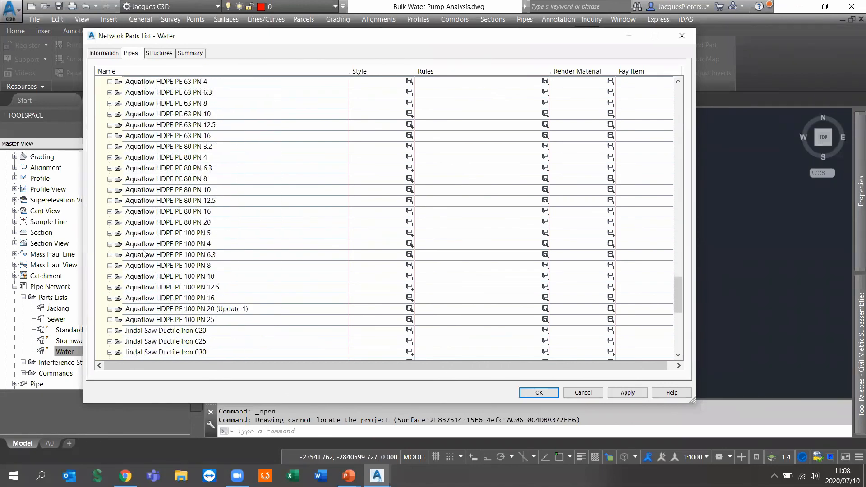
pyautogui.scroll(-9, 166, 261)
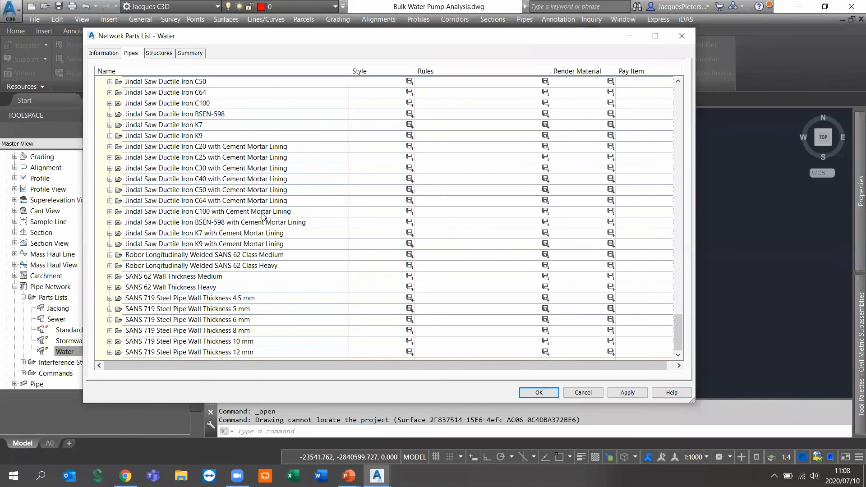
pyautogui.click(686, 34)
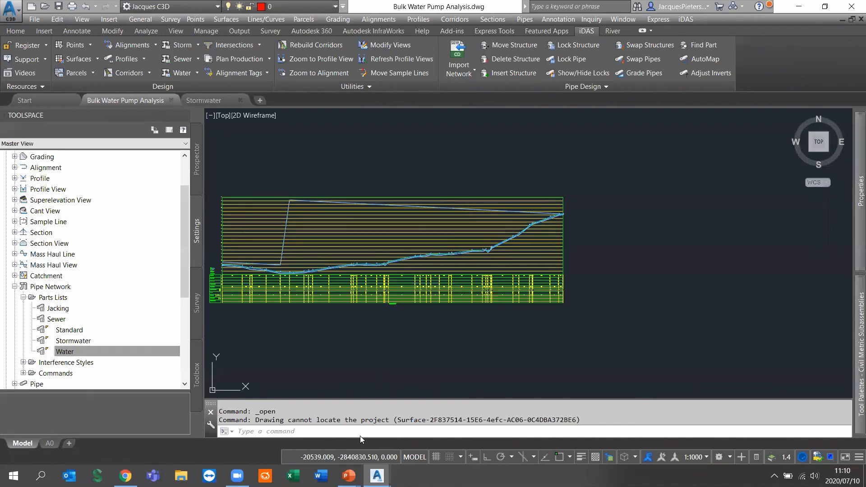
# Switch to the PowerPoint slide show and advance past the Questions and Answers slide.
pyautogui.moveTo(348, 476)
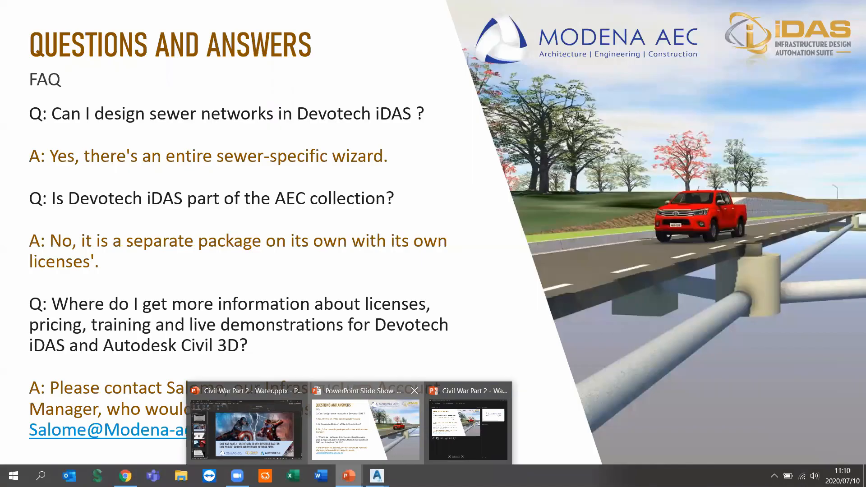
pyautogui.click(396, 427)
pyautogui.press('Right')
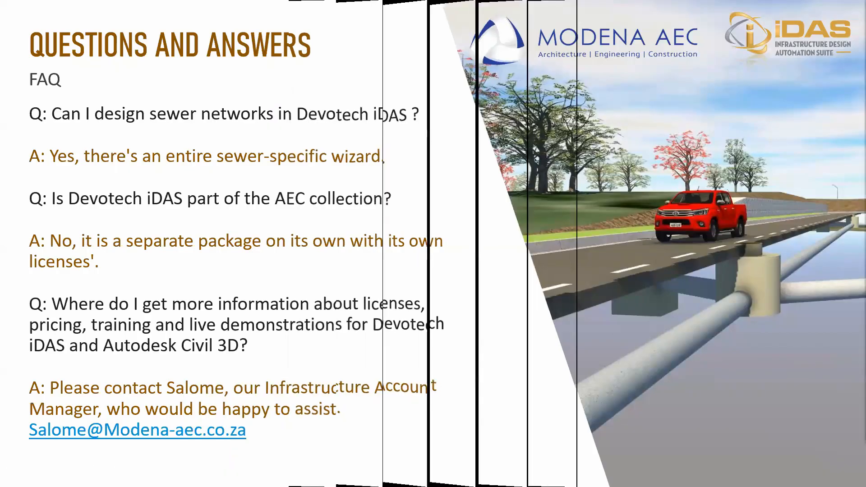